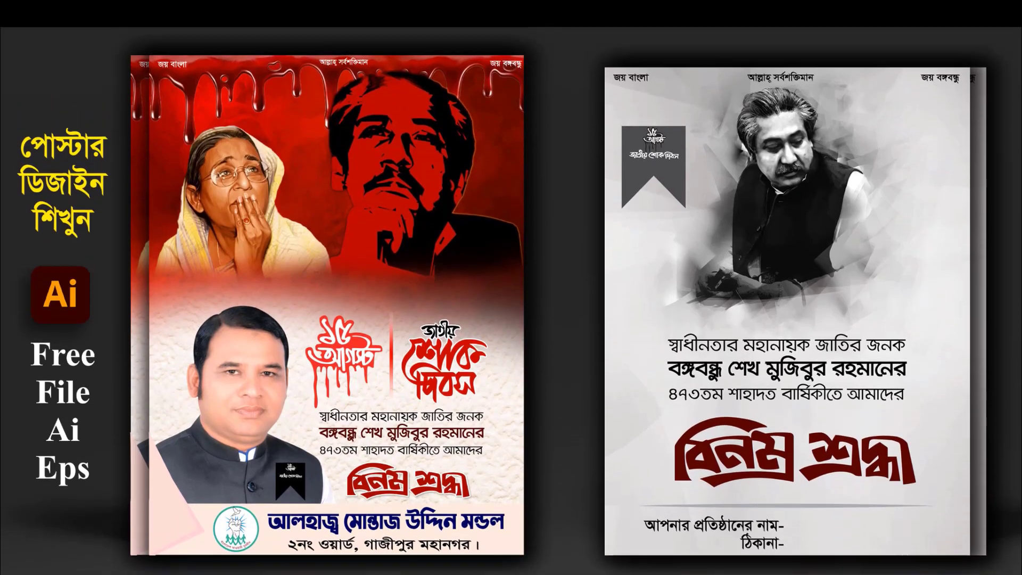
Place a duplicate of the three-phrase slogan line at the poster top, scaled to fit its width.
scroll(734, 453, "up", 2)
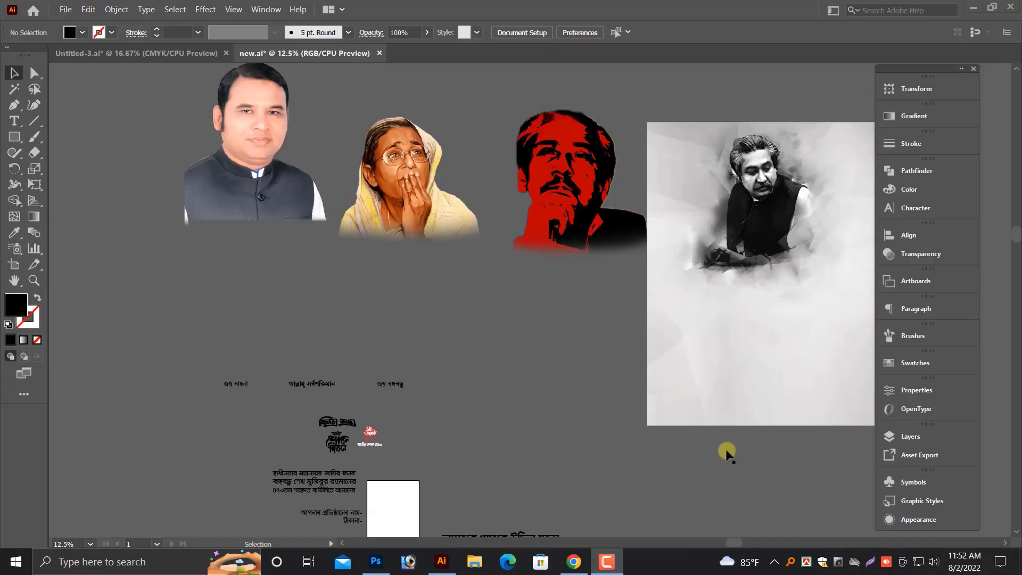
scroll(726, 450, "up", 2)
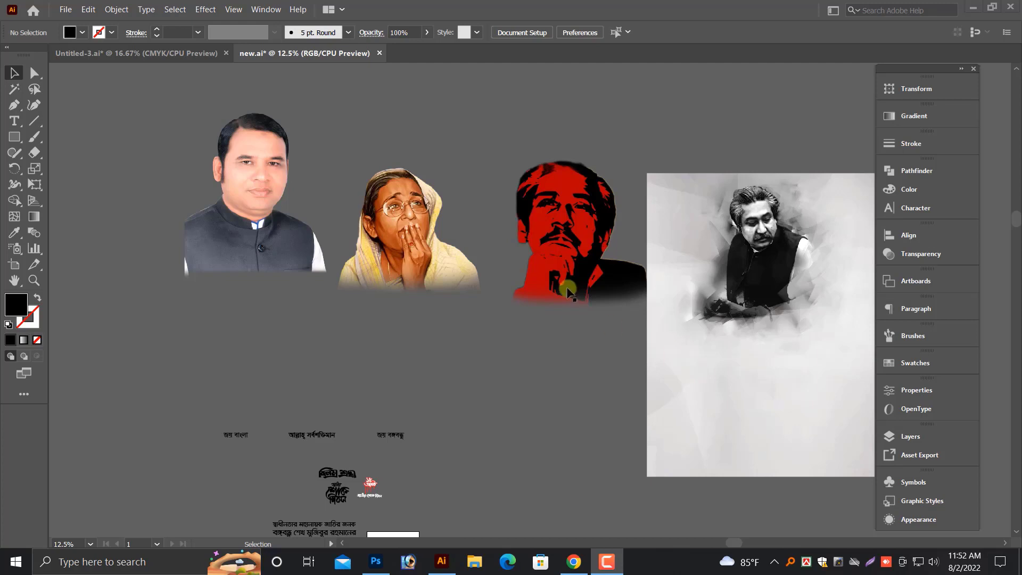
scroll(586, 335, "down", 2)
scroll(527, 367, "down", 2)
scroll(527, 368, "right", 4)
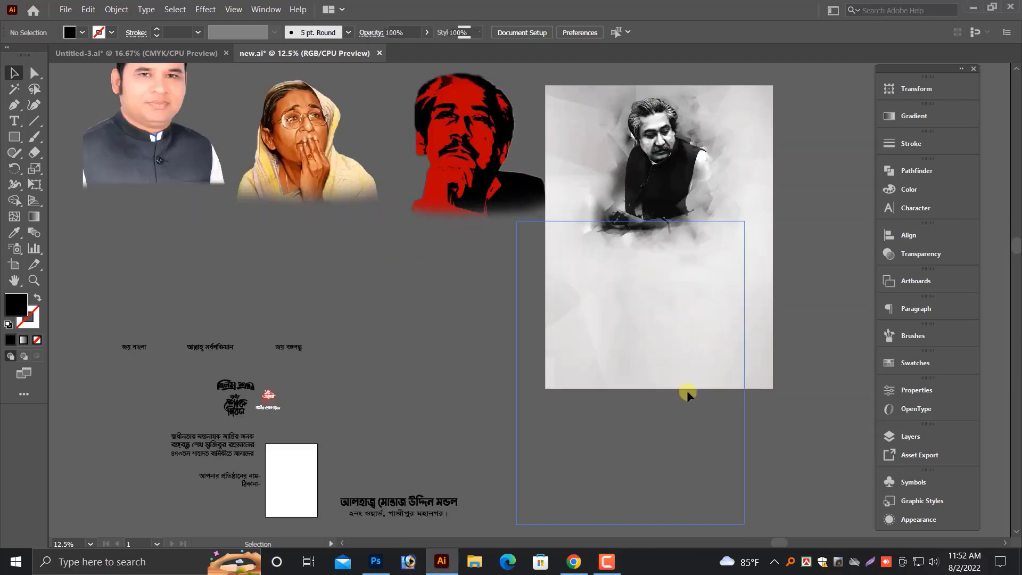
scroll(686, 391, "down", 2)
mouse_move(115, 223)
left_mouse_down()
mouse_move(314, 263)
mouse_move(443, 258)
left_mouse_up()
left_click_drag(295, 258, 664, 185)
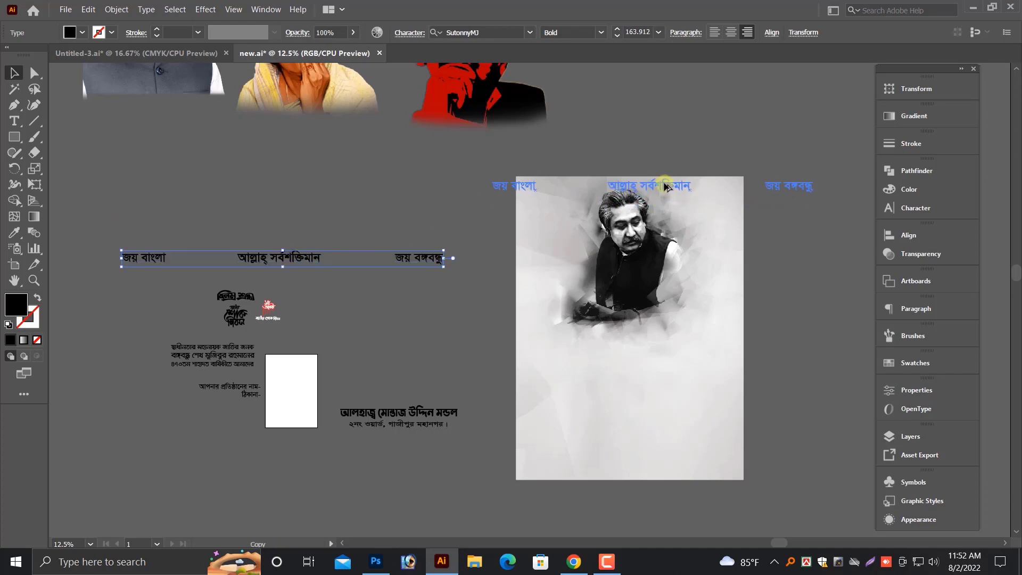
key("ctrl+equal")
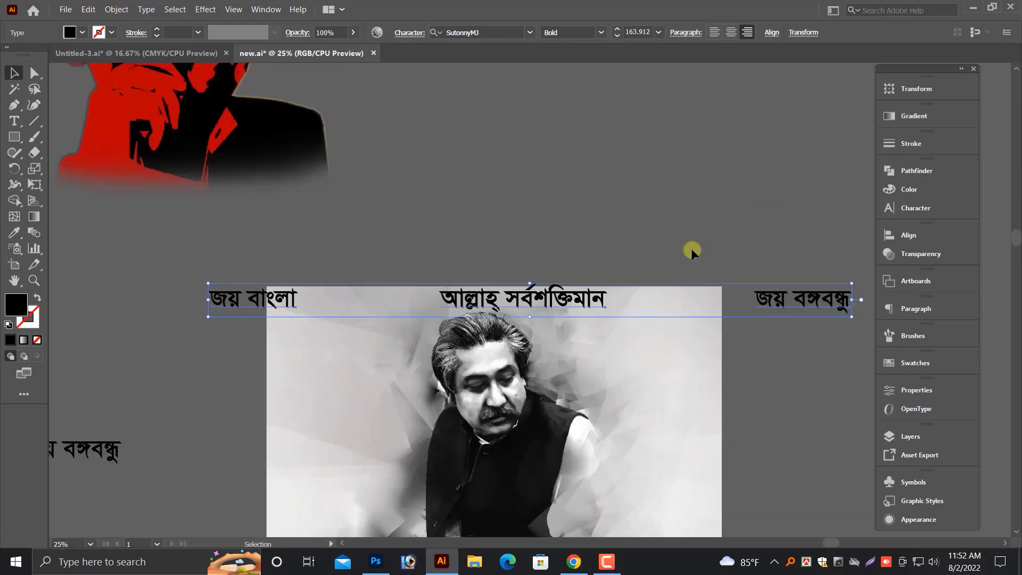
left_click_drag(846, 300, 597, 300)
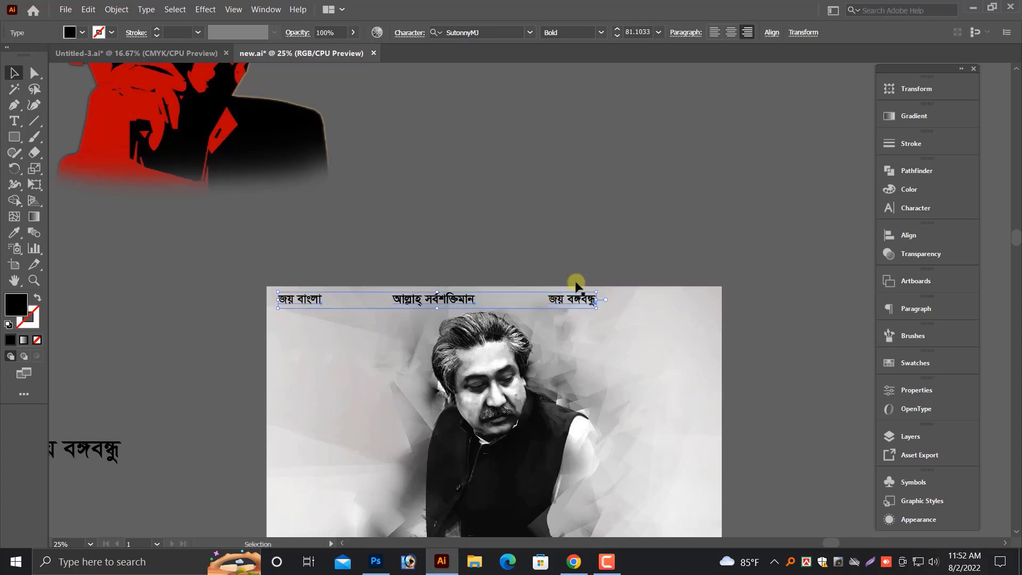
left_click(588, 281)
Move জয় বঙ্গবন্ধু to the right edge and re-centre the middle phrase.
left_click_drag(694, 301, 711, 301)
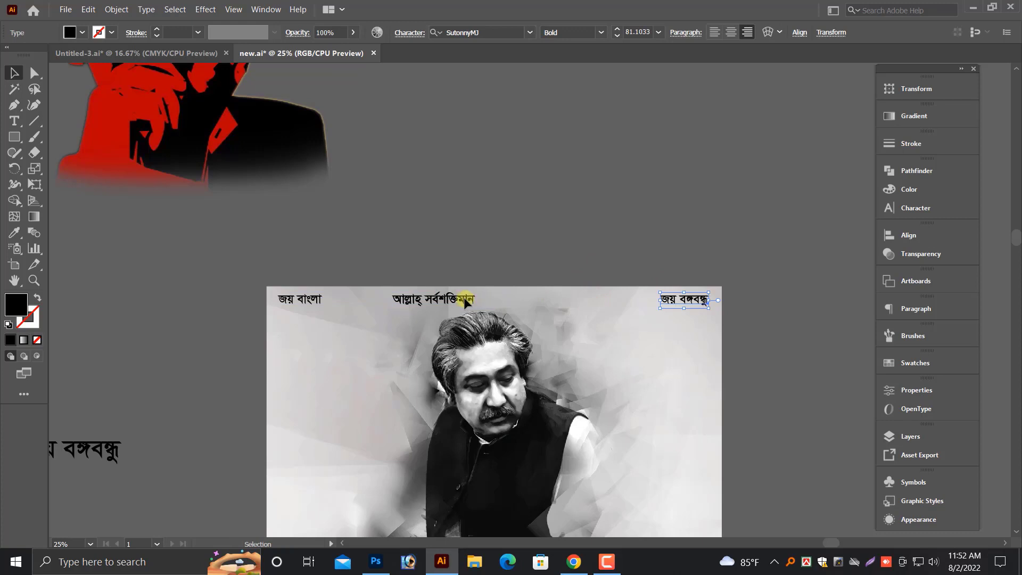
left_click(524, 254)
scroll(528, 301, "down", 1)
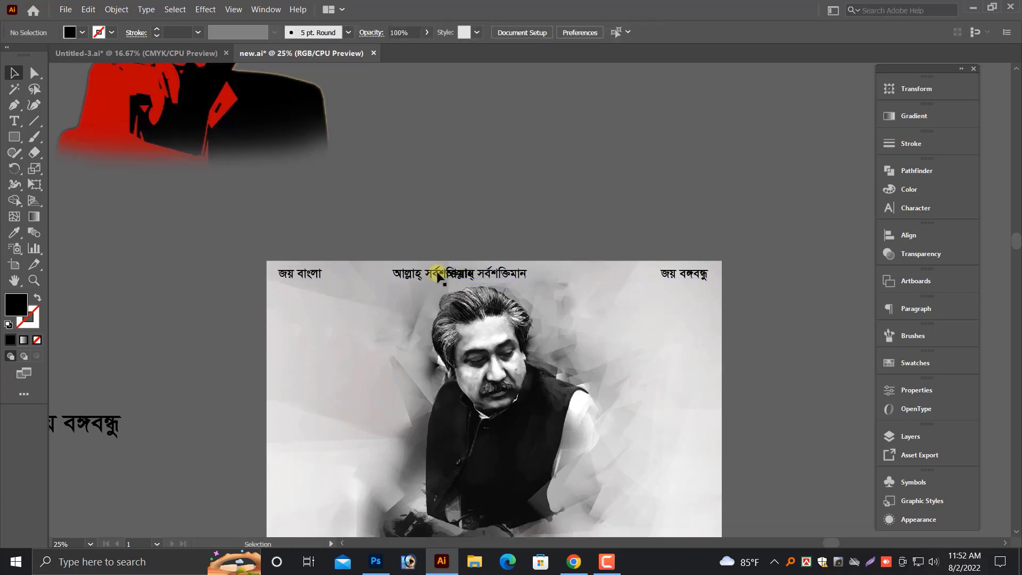
left_click_drag(438, 275, 438, 275)
left_click(628, 369)
scroll(200, 238, "down", 1)
scroll(229, 266, "down", 3)
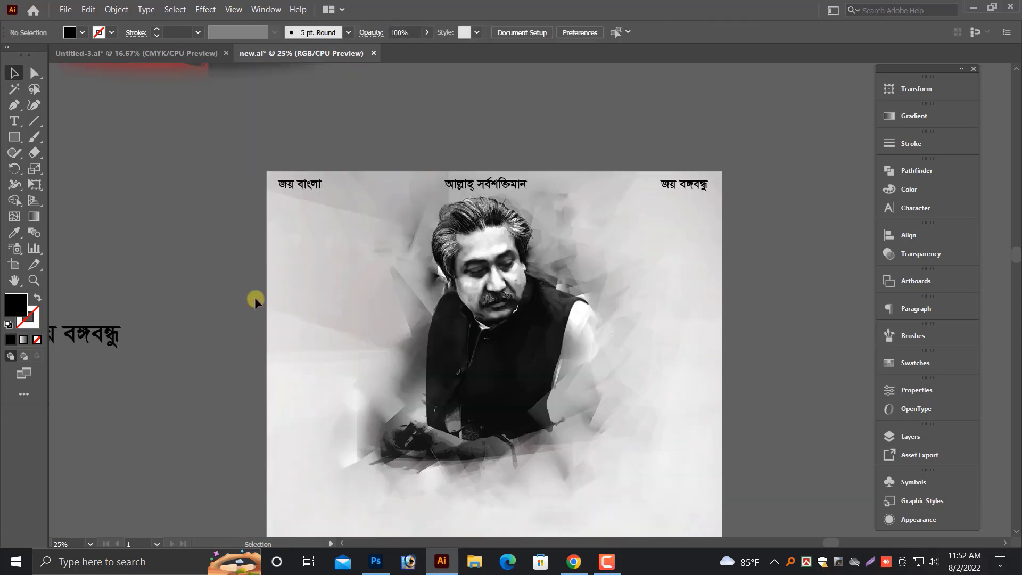
key("ctrl+minus")
key("ctrl+minus")
scroll(238, 303, "down", 2)
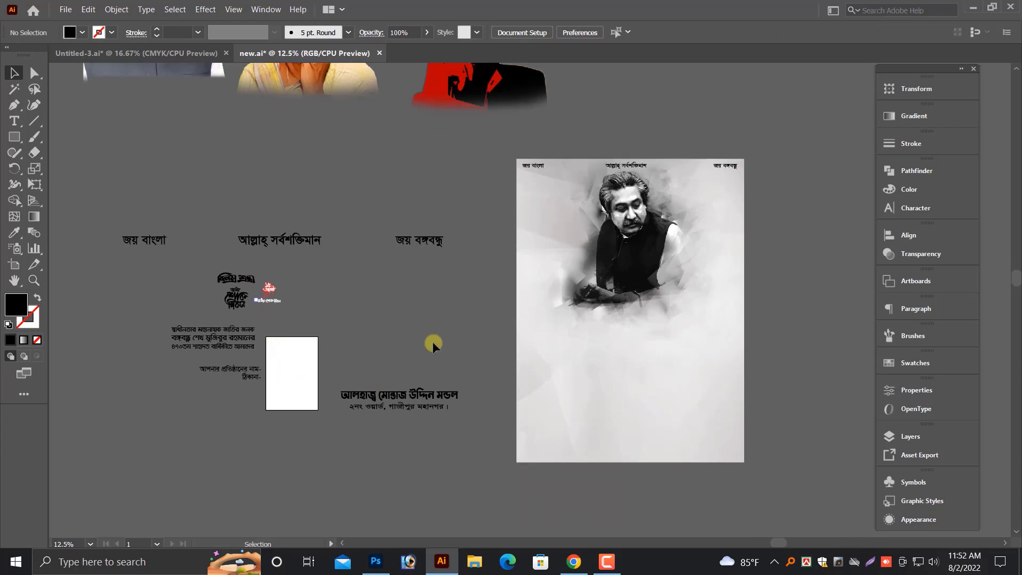
Enlarge the three-line tribute paragraph and place it below the portrait.
left_click(233, 337)
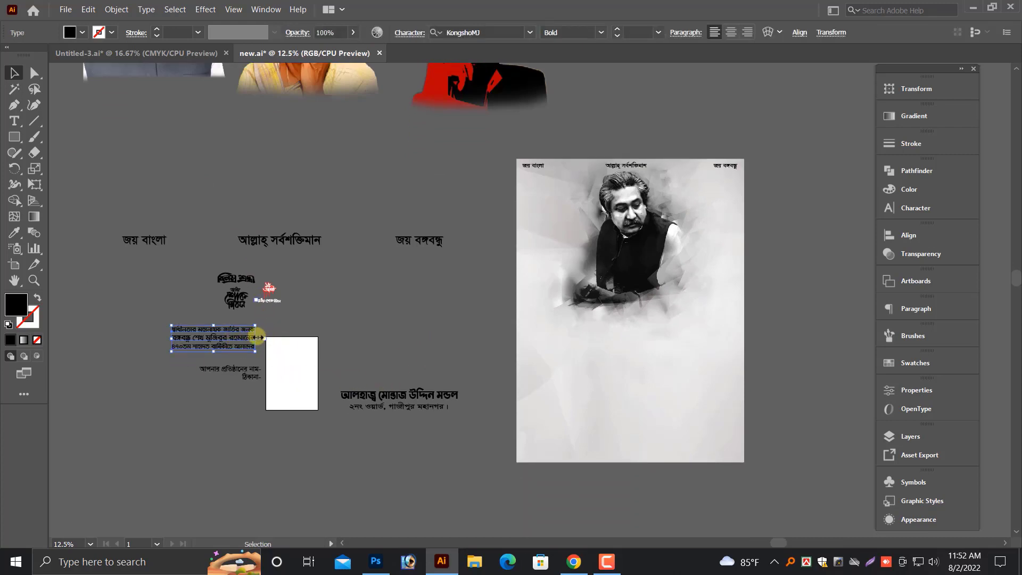
left_click_drag(258, 337, 345, 346)
mouse_move(275, 347)
left_mouse_down()
mouse_move(647, 355)
mouse_move(725, 346)
left_mouse_up()
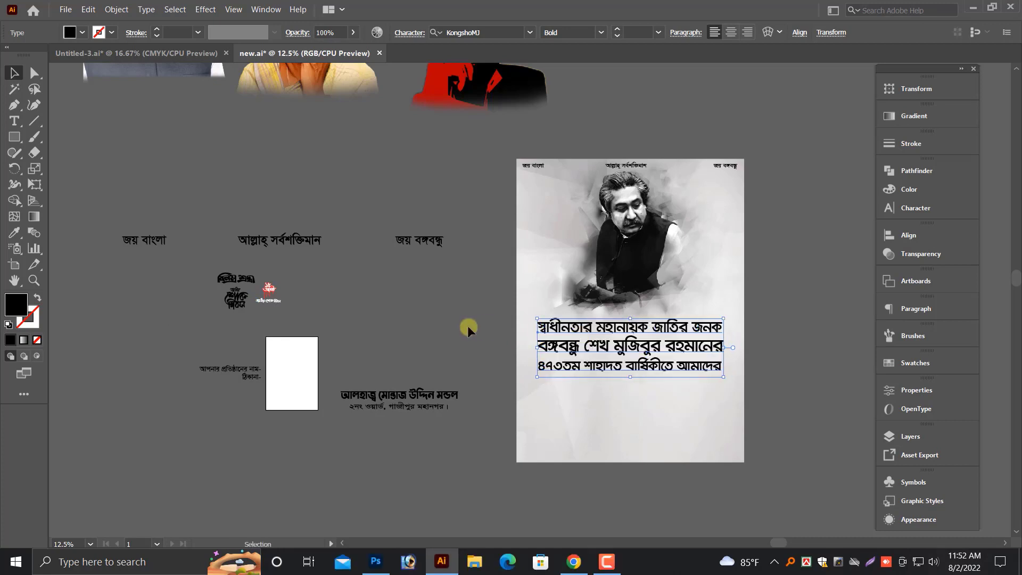
left_click(345, 314)
Move the বিনম্র শ্রদ্ধা title below the paragraph and enlarge it.
left_click(255, 290)
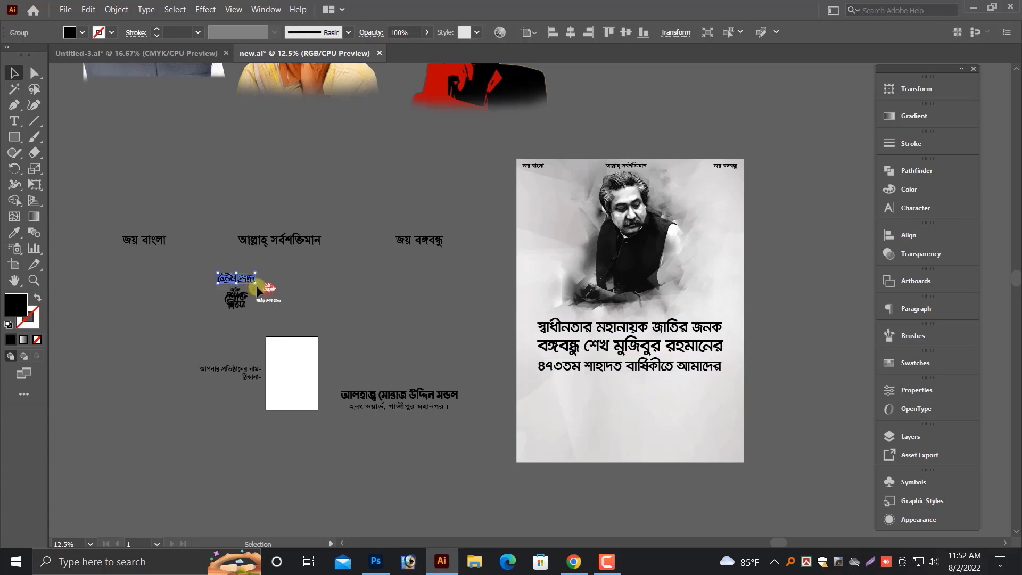
left_click_drag(252, 286, 669, 397)
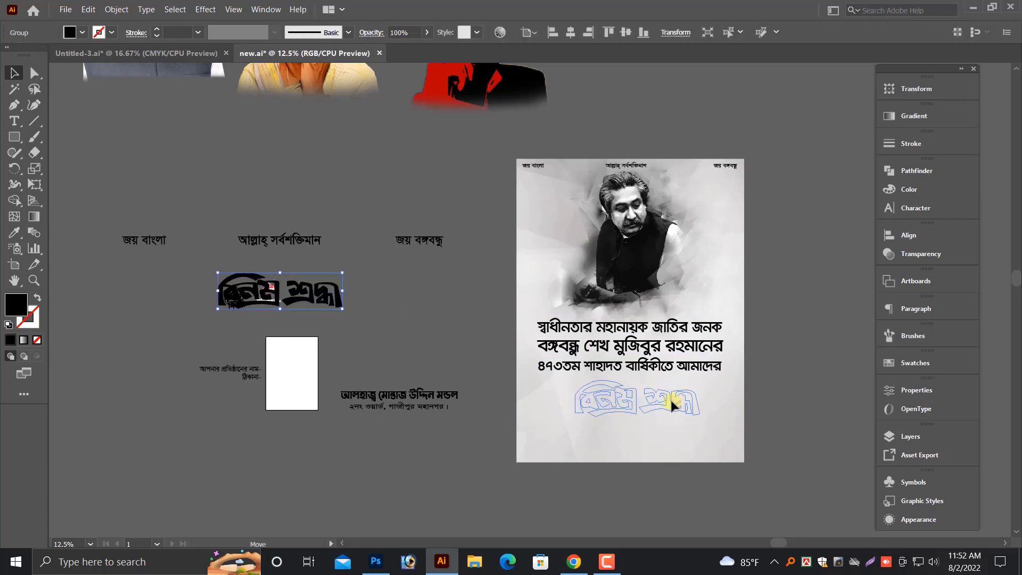
key("ctrl+plus")
scroll(583, 441, "up", 5)
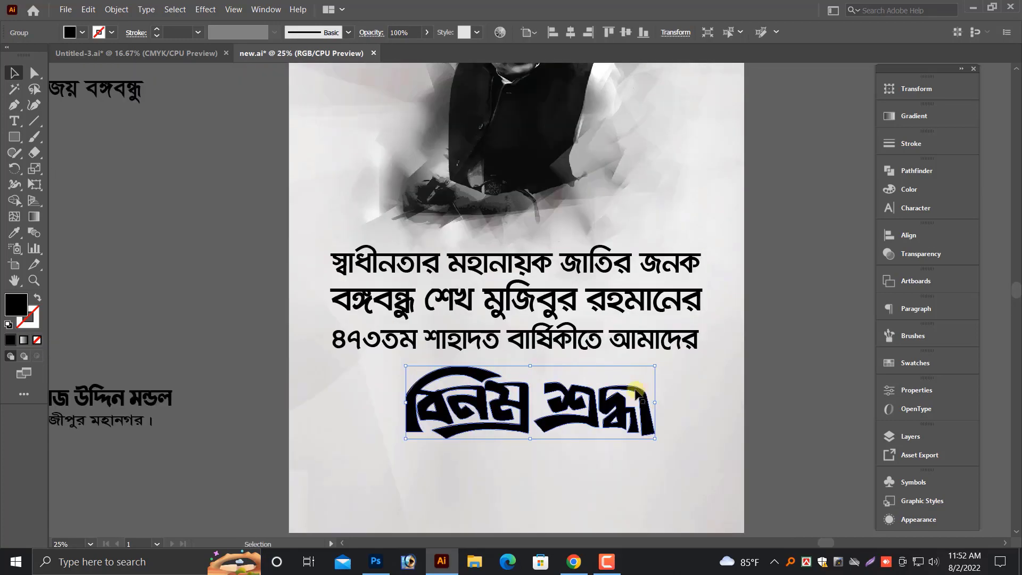
mouse_move(655, 440)
left_mouse_down()
mouse_move(673, 433)
mouse_move(632, 452)
left_mouse_up()
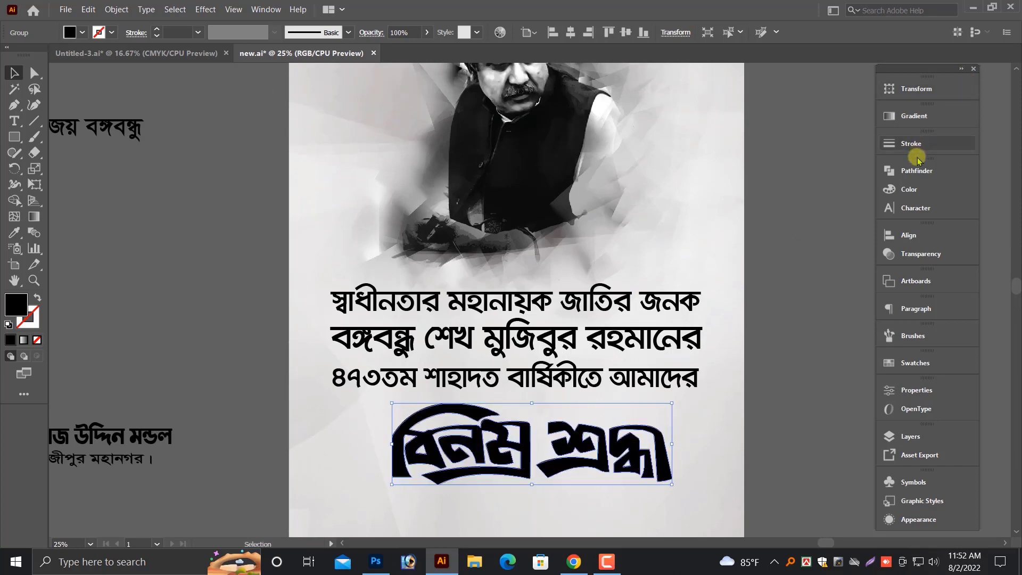
Colour the title deep maroon (RGB 560000) using RGB sliders.
left_click(909, 189)
left_click(867, 164)
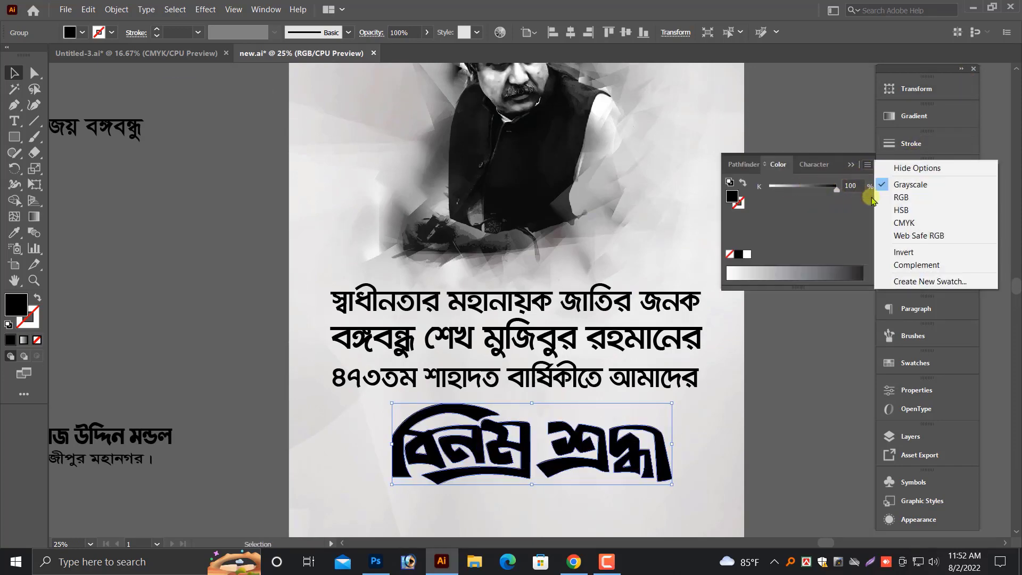
left_click(901, 200)
left_click_drag(770, 189, 839, 189)
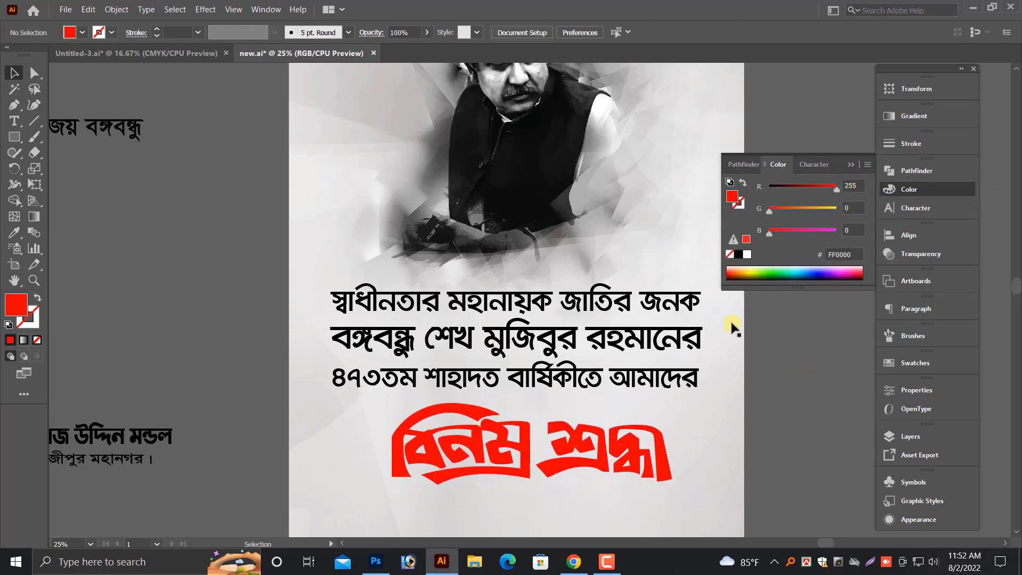
left_click(804, 189)
left_click(801, 331)
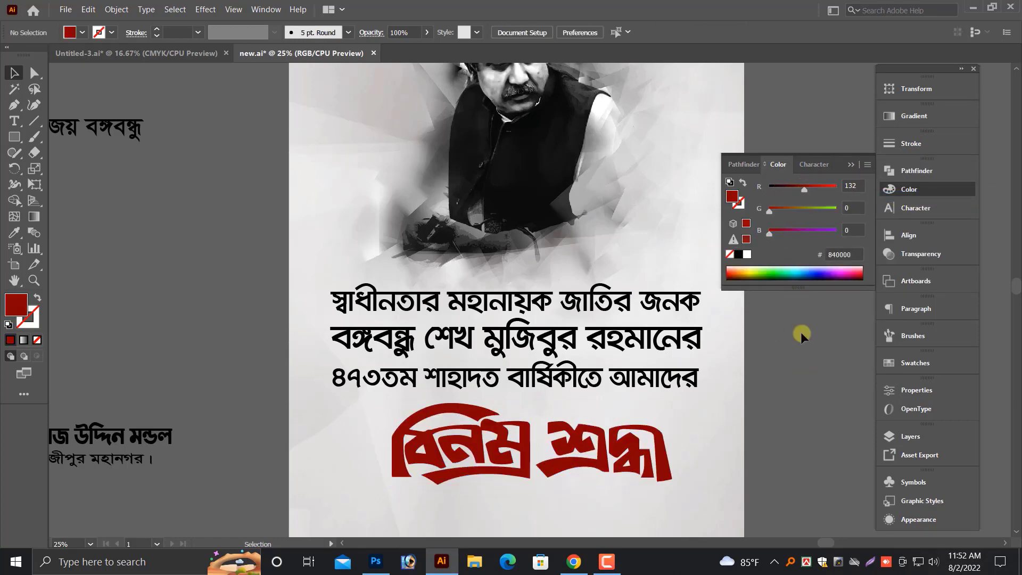
scroll(801, 331, "down", 3)
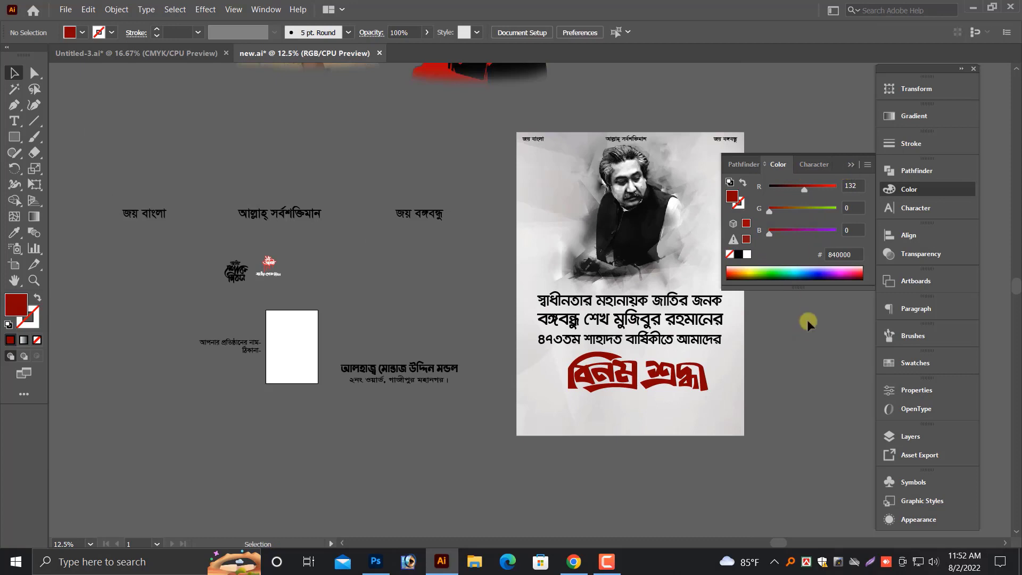
left_click(685, 378)
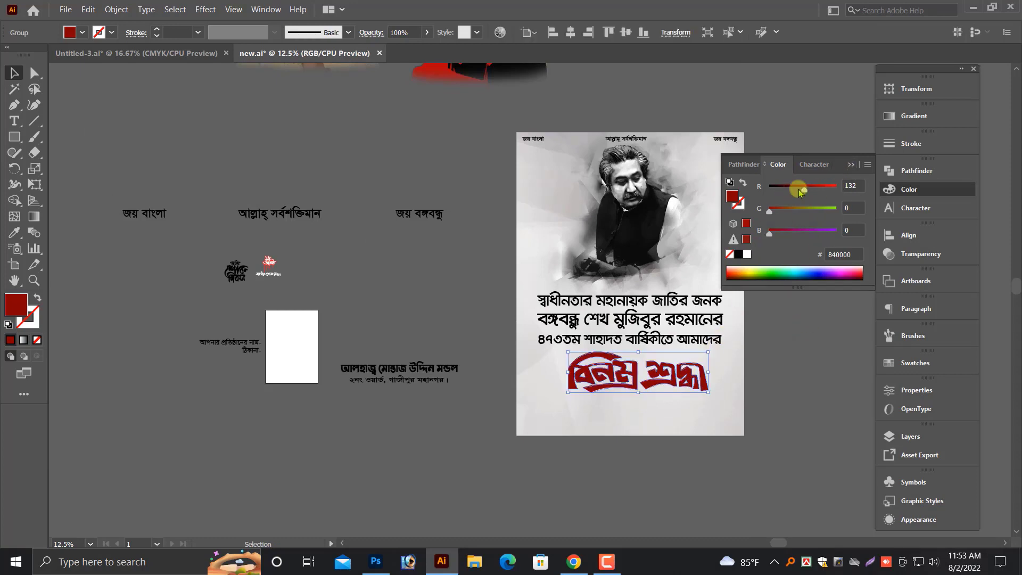
left_click(792, 189)
left_click(817, 333)
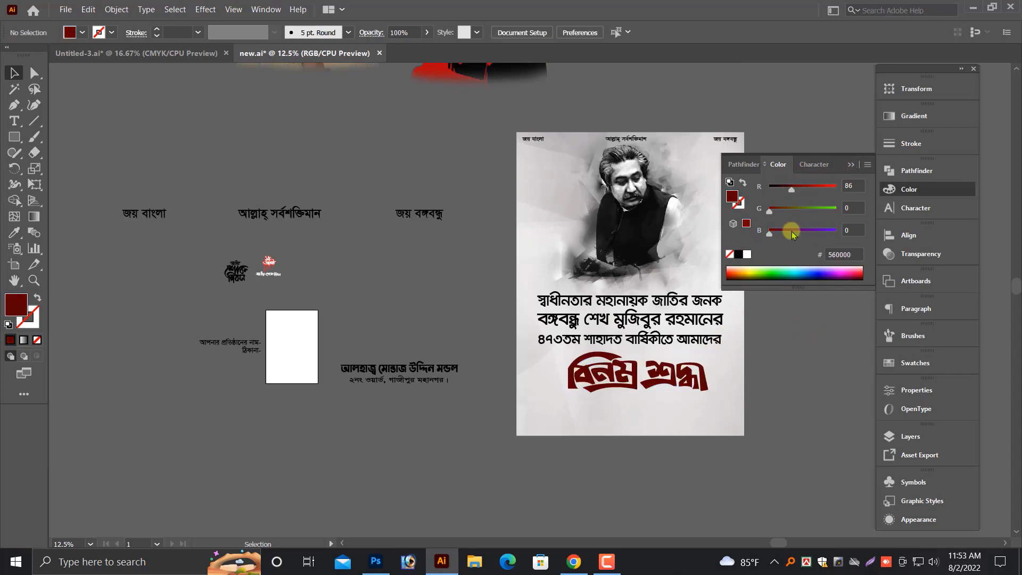
left_click(851, 165)
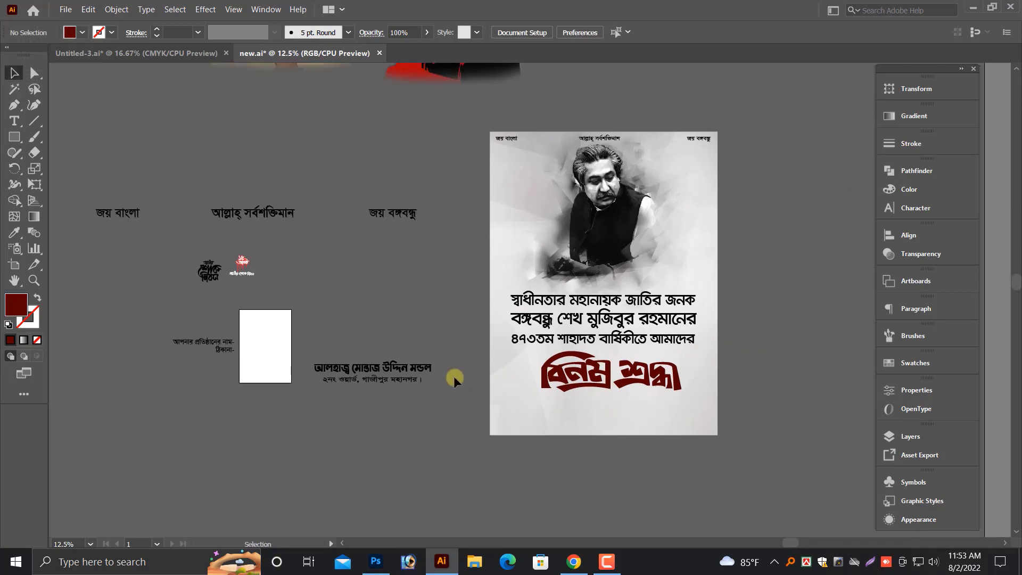
Scale the organisation name-and-address placeholder text and place it at the poster bottom.
left_click(234, 361)
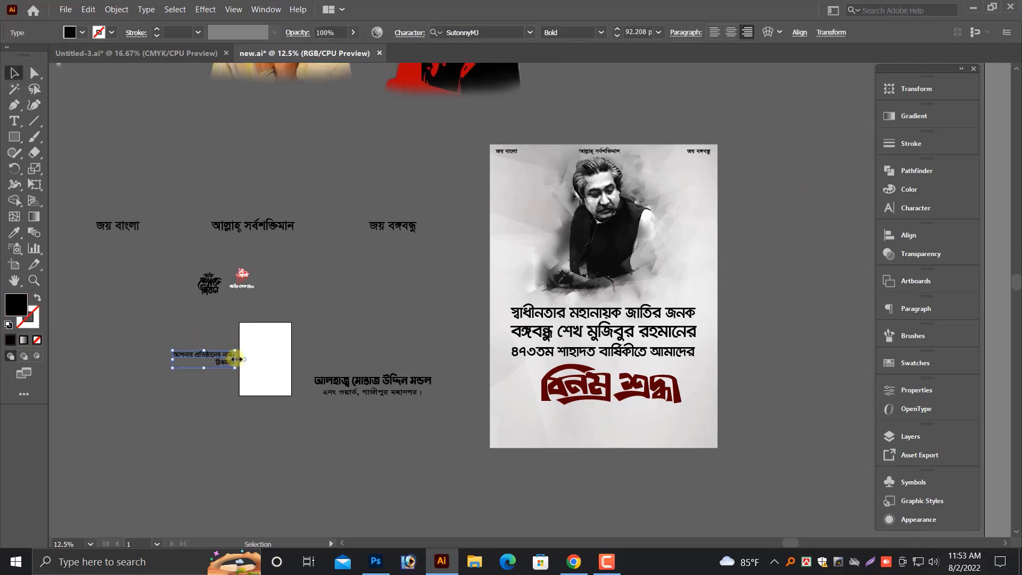
left_click_drag(235, 359, 623, 429)
scroll(623, 429, "up", 2)
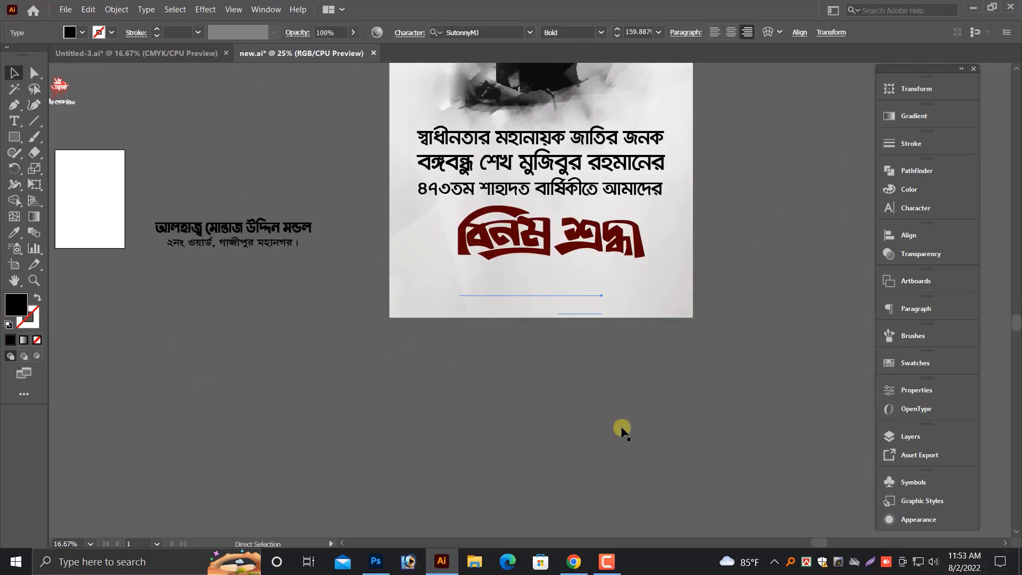
scroll(608, 425, "up", 1)
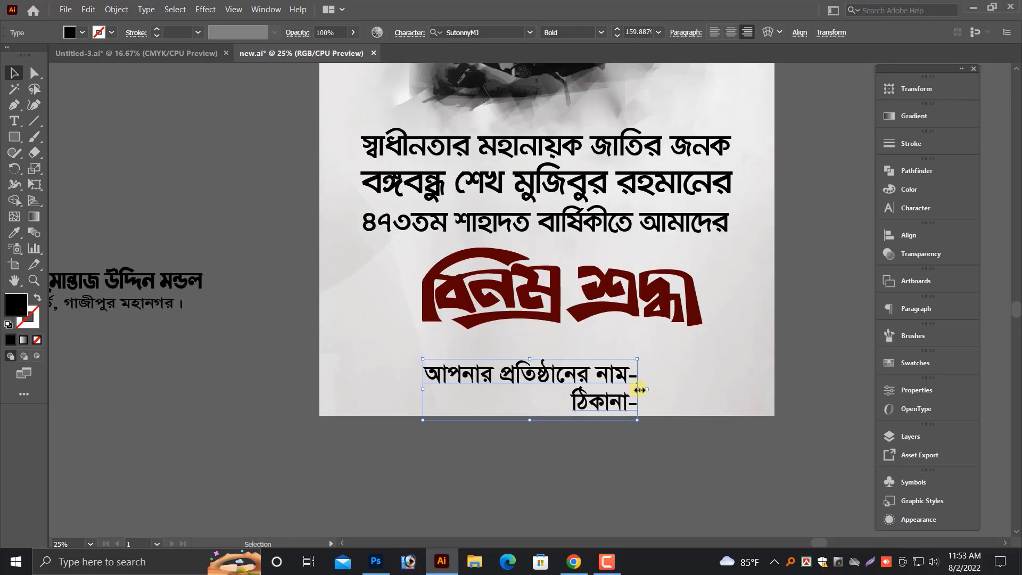
mouse_move(639, 390)
left_mouse_down()
mouse_move(497, 377)
mouse_move(508, 381)
left_mouse_up()
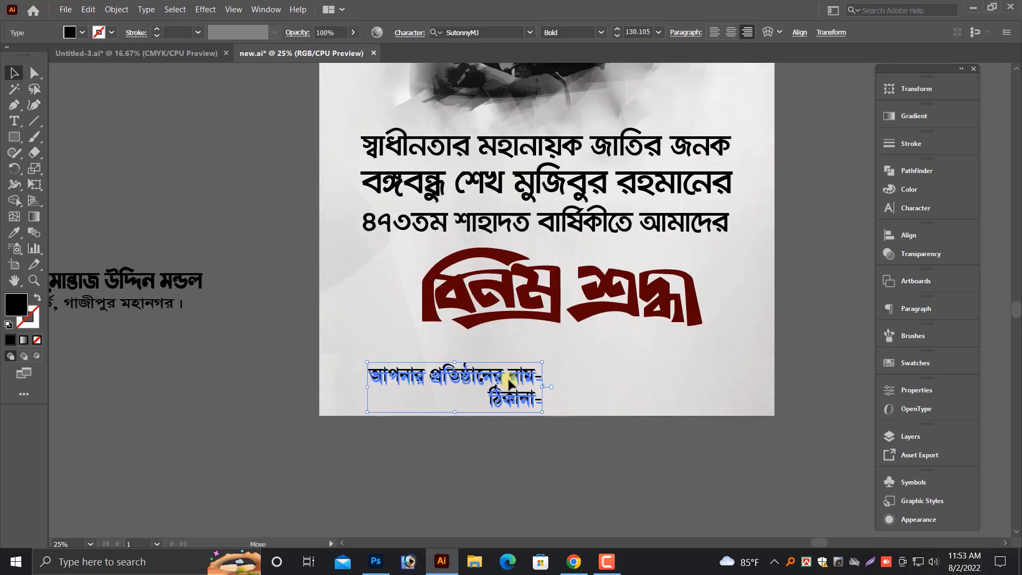
left_click(529, 455)
scroll(276, 391, "up", 3)
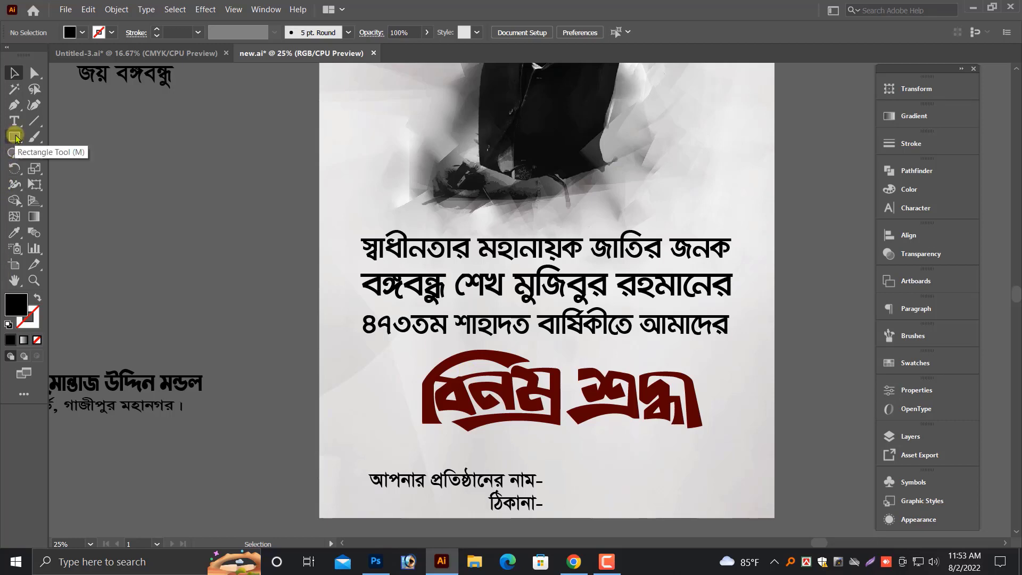
Draw a straight horizontal line above the placeholder text.
left_click(13, 105)
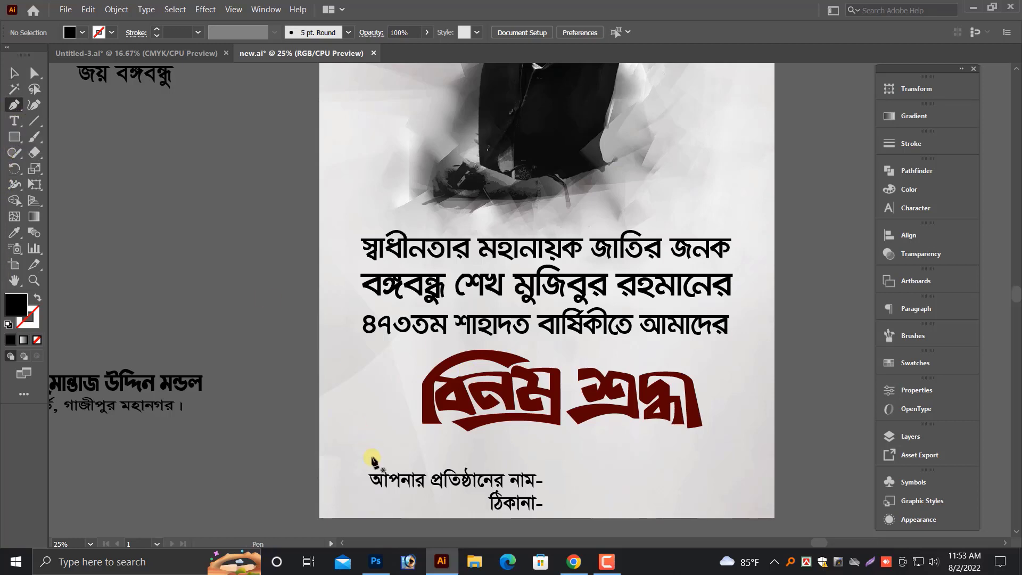
left_click(350, 454)
left_click(436, 454)
key("v")
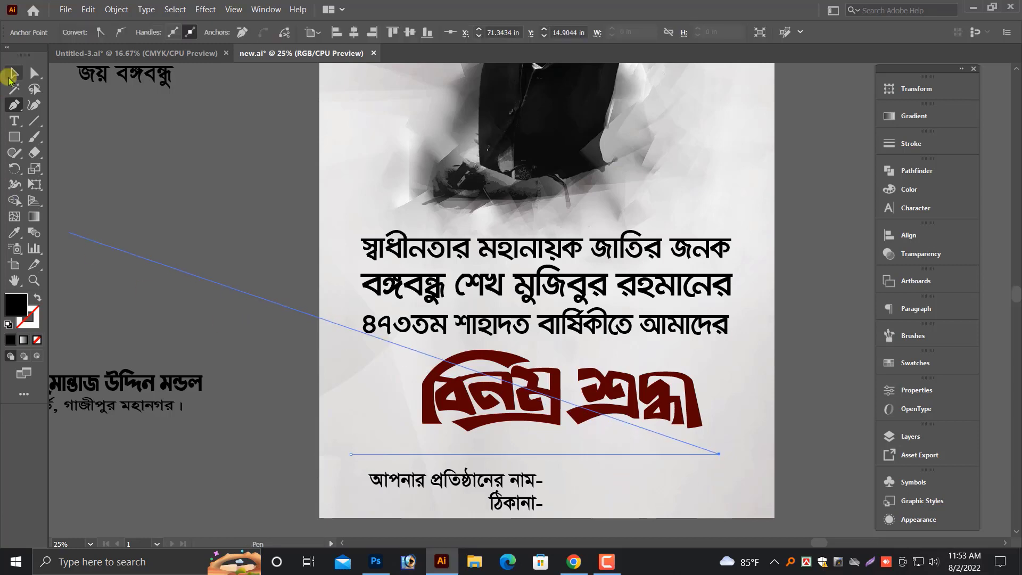
Give the line a black 24 pt stroke with a tapered width profile.
left_click(37, 299)
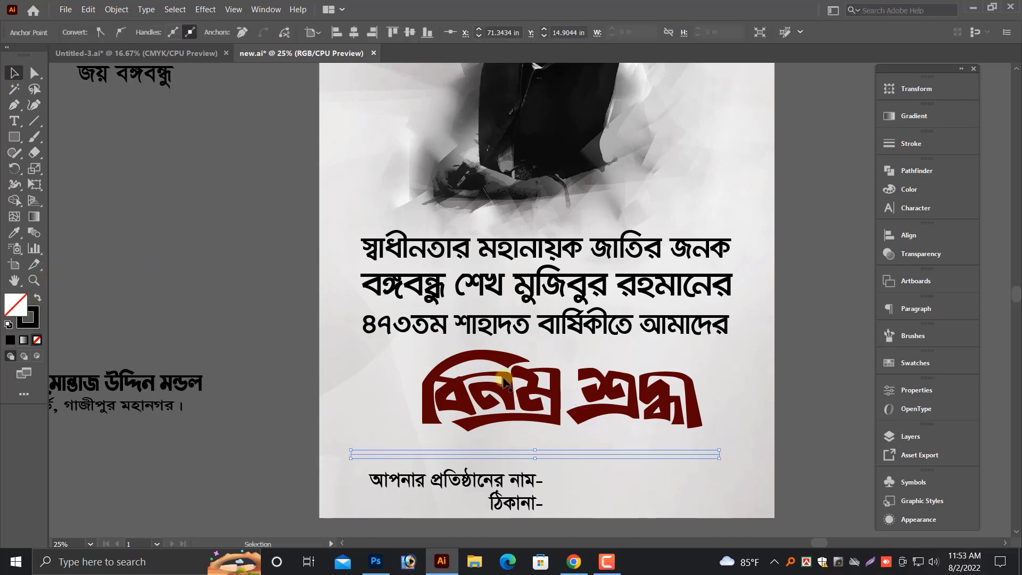
left_click(905, 143)
key("Up")
key("Up")
key("Up")
key("Up")
key("Up")
key("Up")
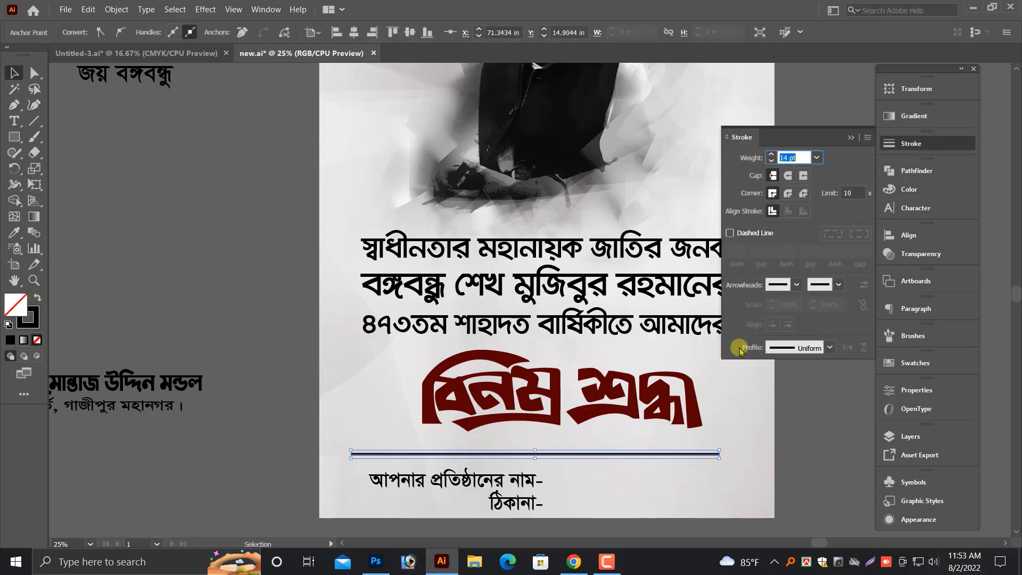
key("Up")
key("Up")
key("Up")
key("Up")
key("Up")
key("Up")
left_click(792, 349)
left_click(797, 390)
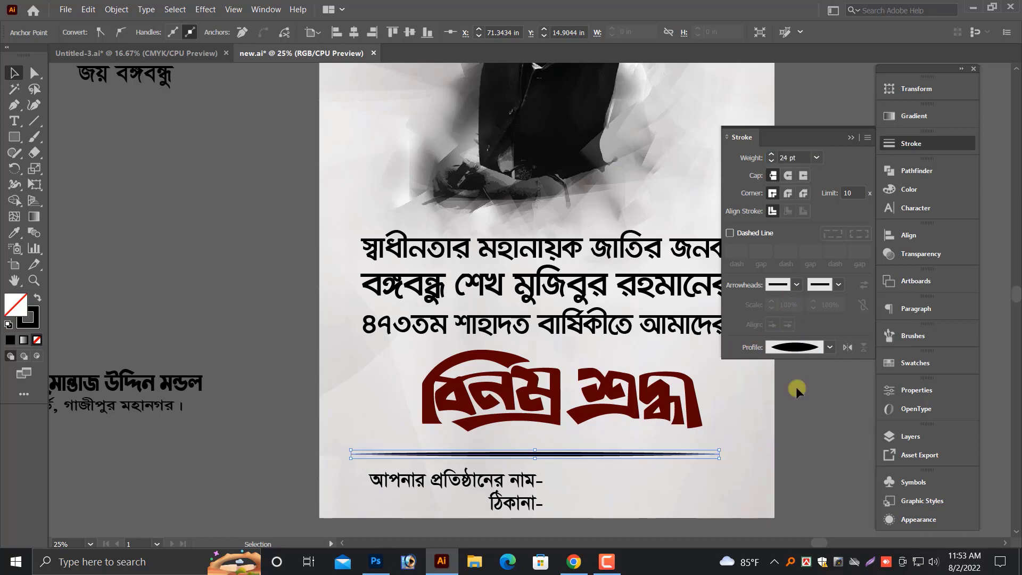
Nudge the tapered line down and right and raise its stroke to 28 pt.
left_click(799, 441)
scroll(399, 456, "down", 3)
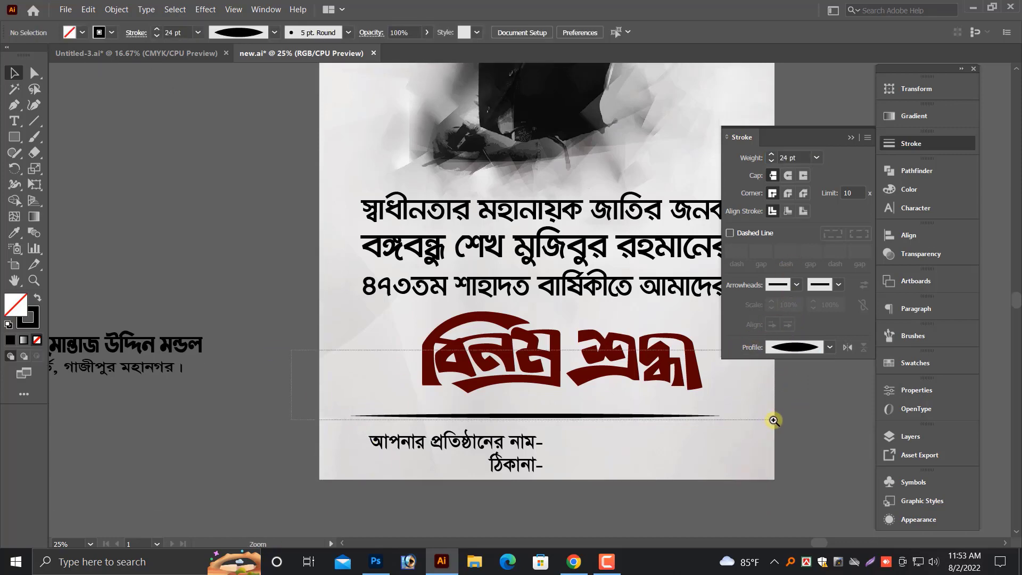
scroll(589, 365, "up", 3)
left_click_drag(607, 364, 625, 373)
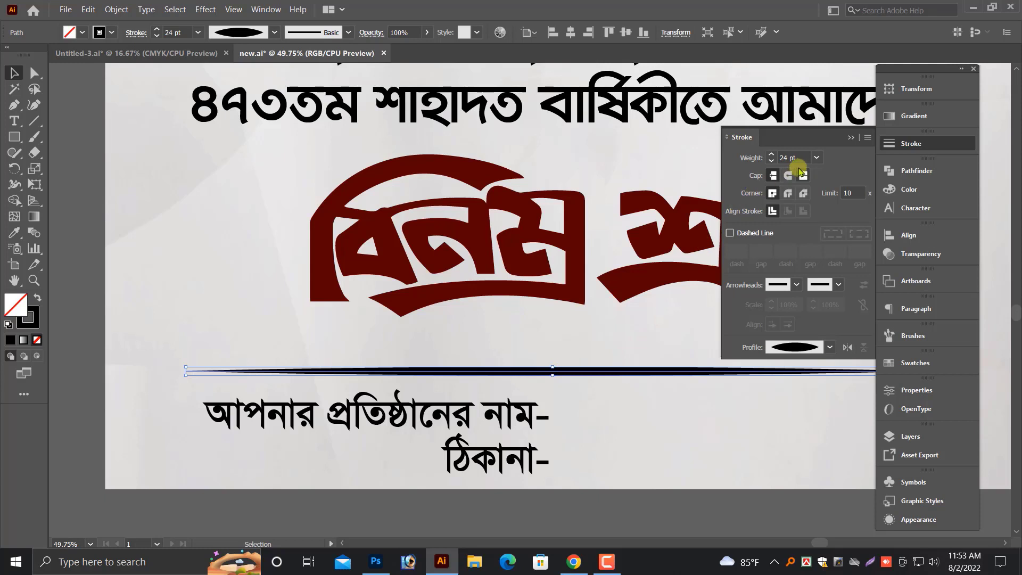
key("Up")
key("Up")
key("Up")
key("Up")
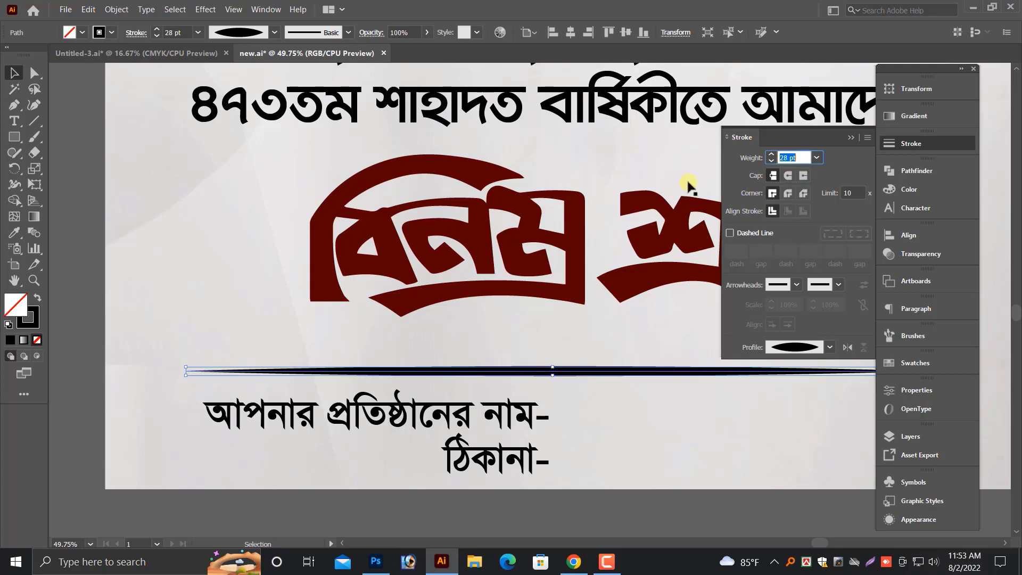
left_click(638, 440)
scroll(639, 440, "down", 1)
Set the line's stroke to CMYK grey at 38% black.
left_click(620, 346)
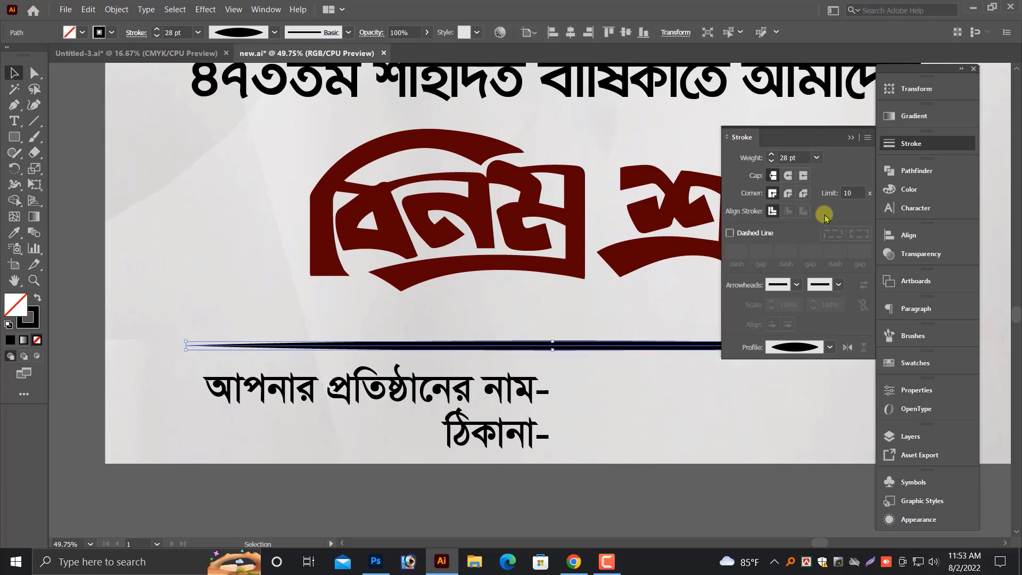
left_click(29, 324)
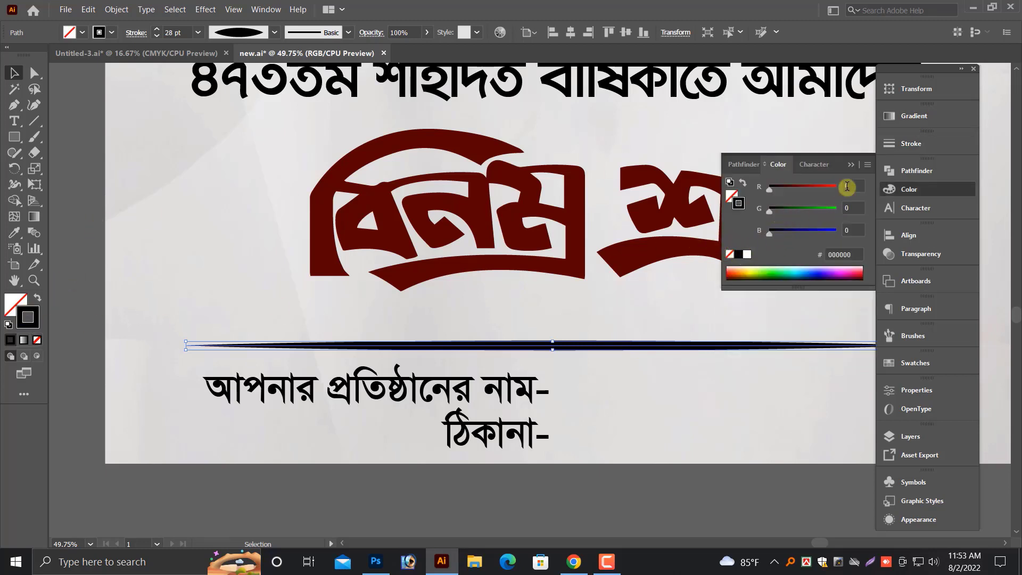
left_click(866, 166)
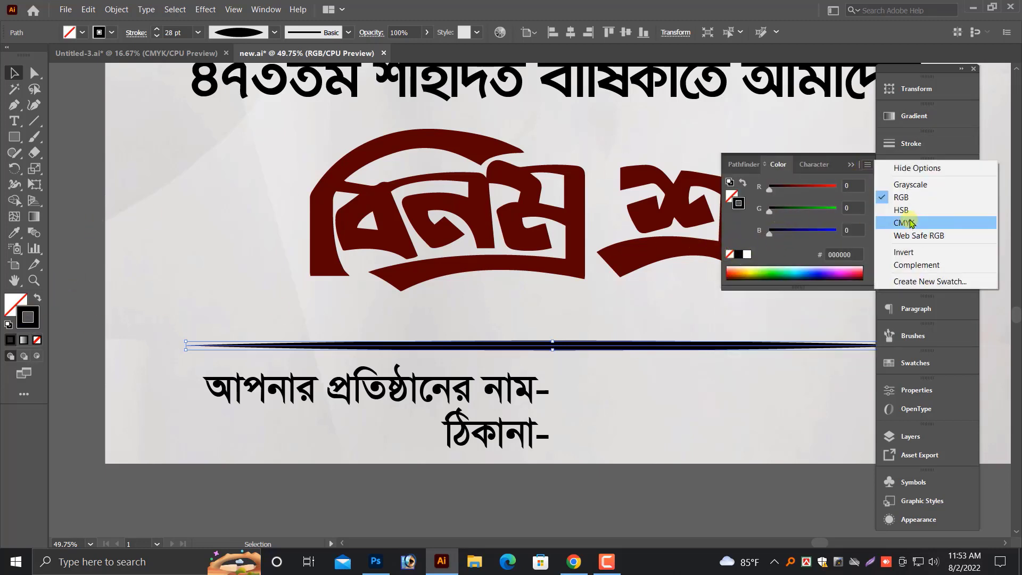
left_click(911, 223)
left_click(747, 254)
left_click_drag(769, 238, 793, 238)
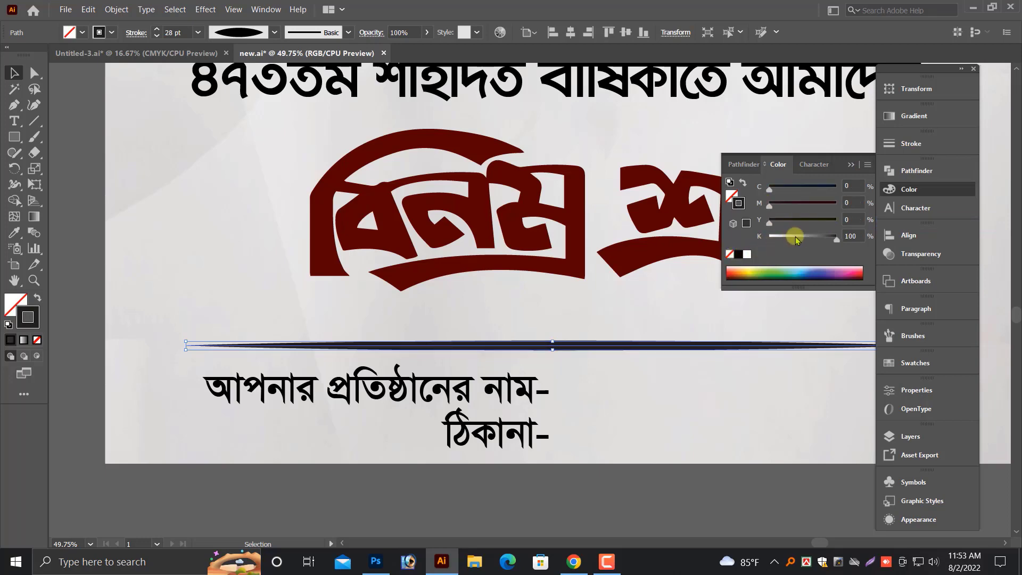
key("ctrl+minus")
key("ctrl+minus")
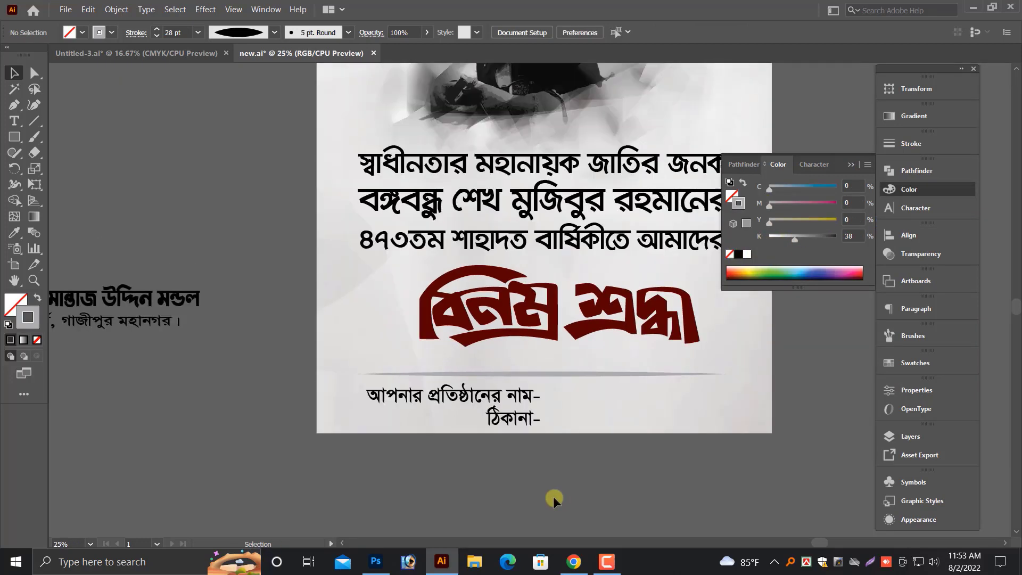
Enlarge the maroon বিনম্র শ্রদ্ধা title slightly and close the Color panel.
scroll(553, 479, "up", 1)
left_click(541, 362)
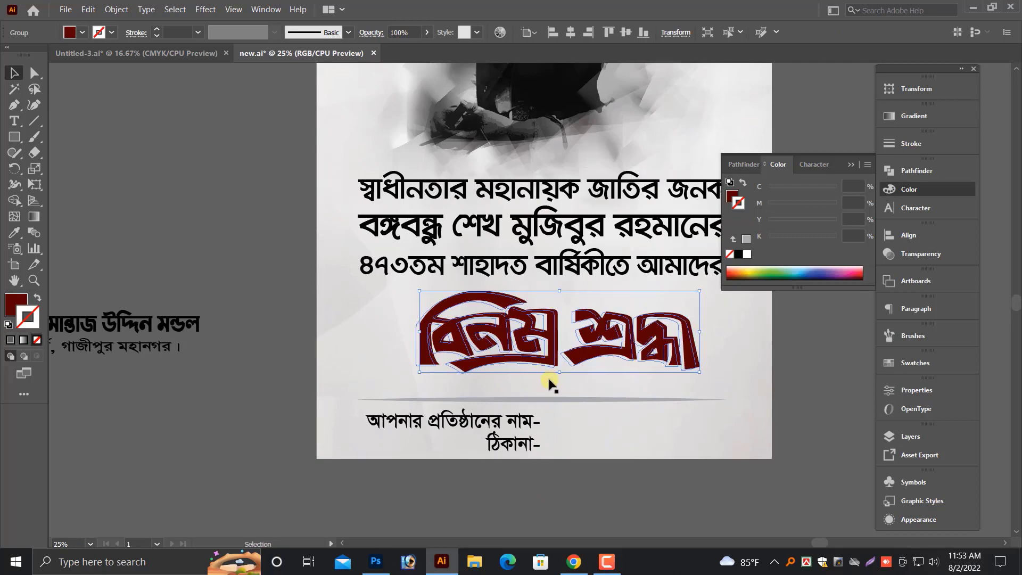
left_click_drag(558, 378, 472, 456)
left_click(550, 397)
scroll(550, 397, "down", 1)
scroll(547, 399, "down", 1)
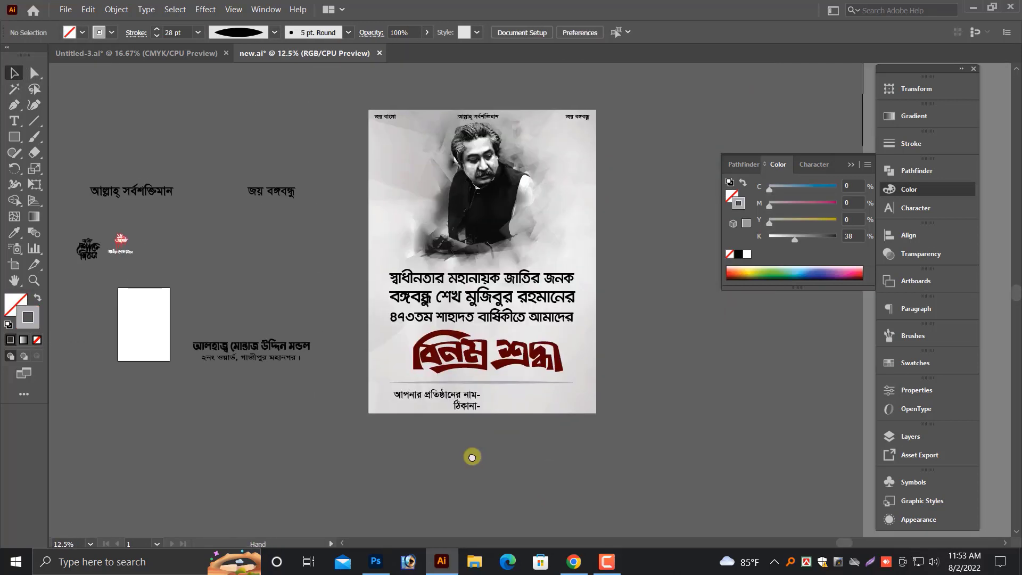
left_click(878, 186)
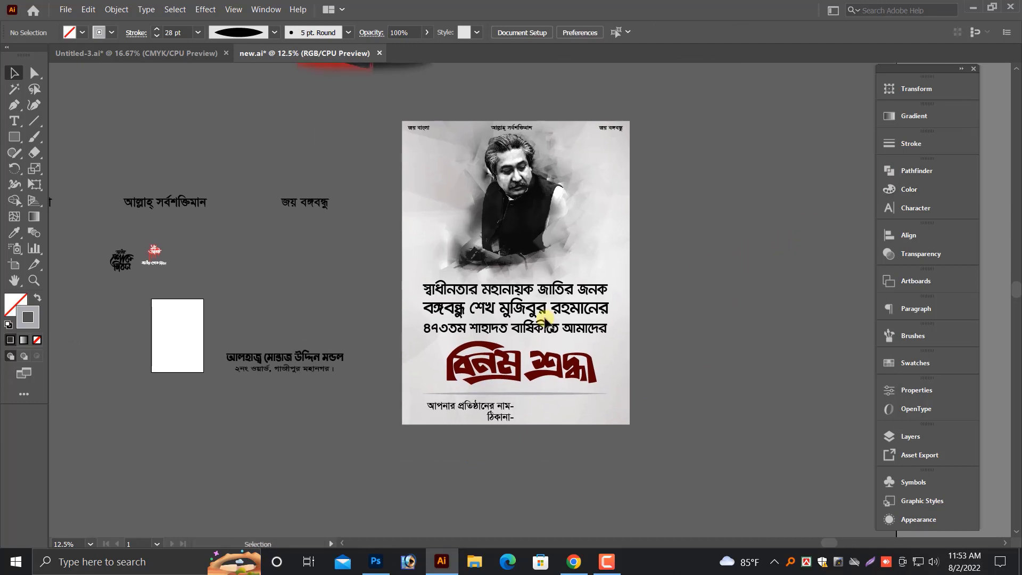
left_click(546, 319)
double_click(612, 311)
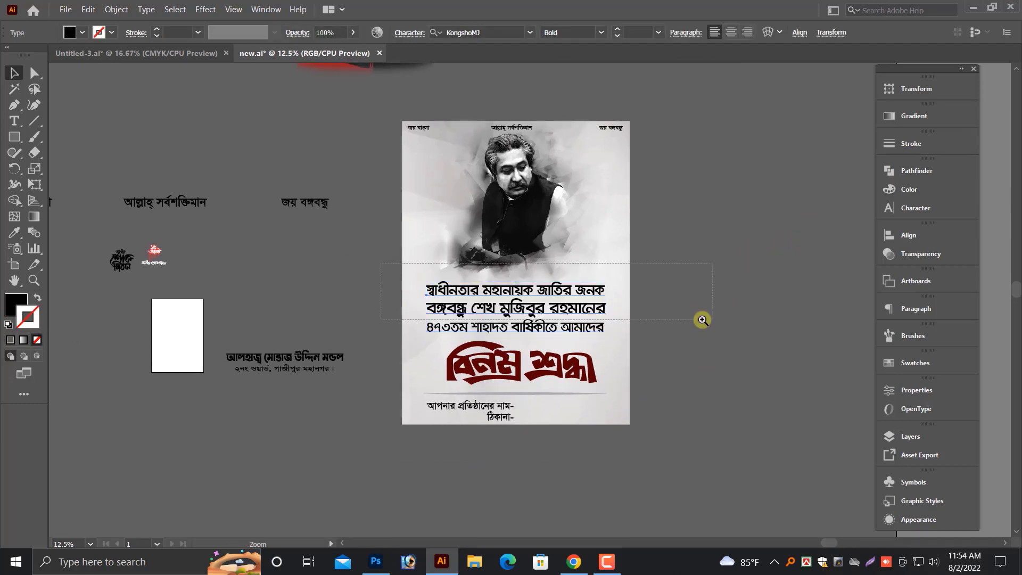
Shrink the three-line tribute text block around its centre.
scroll(548, 298, "up", 5)
triple_click(551, 311)
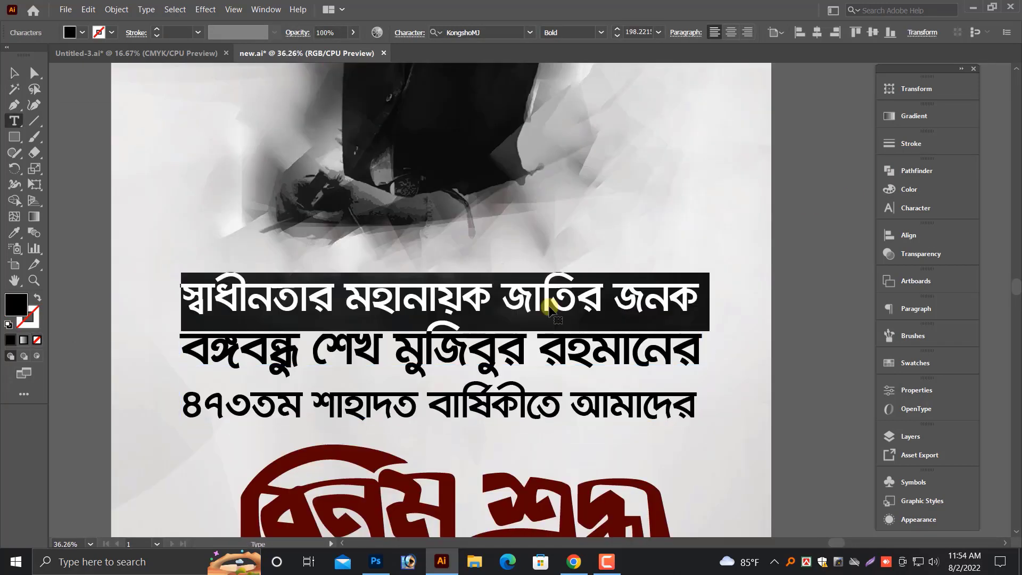
triple_click(543, 351)
key("Escape")
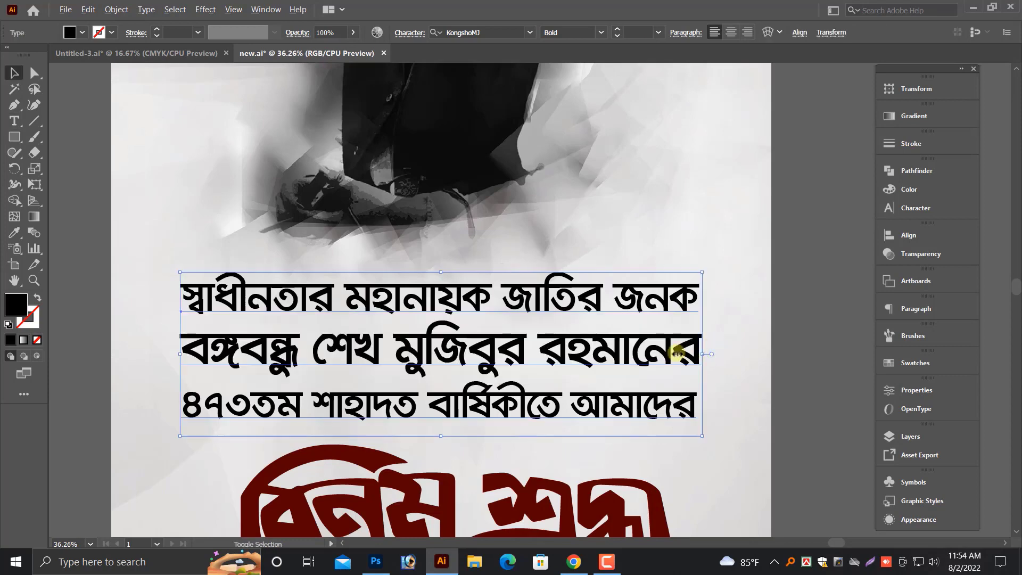
left_click_drag(677, 354, 636, 346)
Set the paragraph's first and third lines to Regular font style.
triple_click(542, 322)
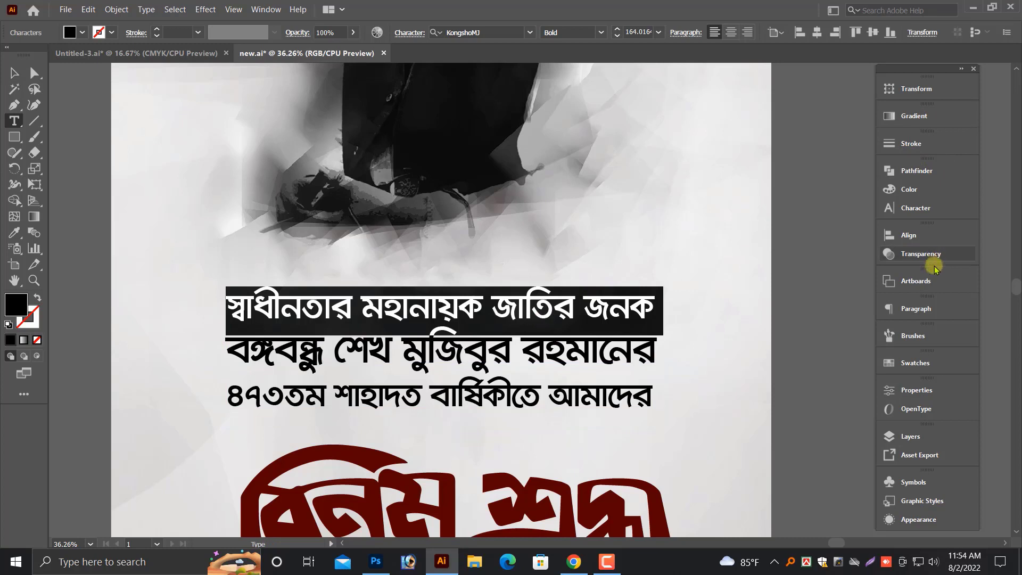
left_click(929, 208)
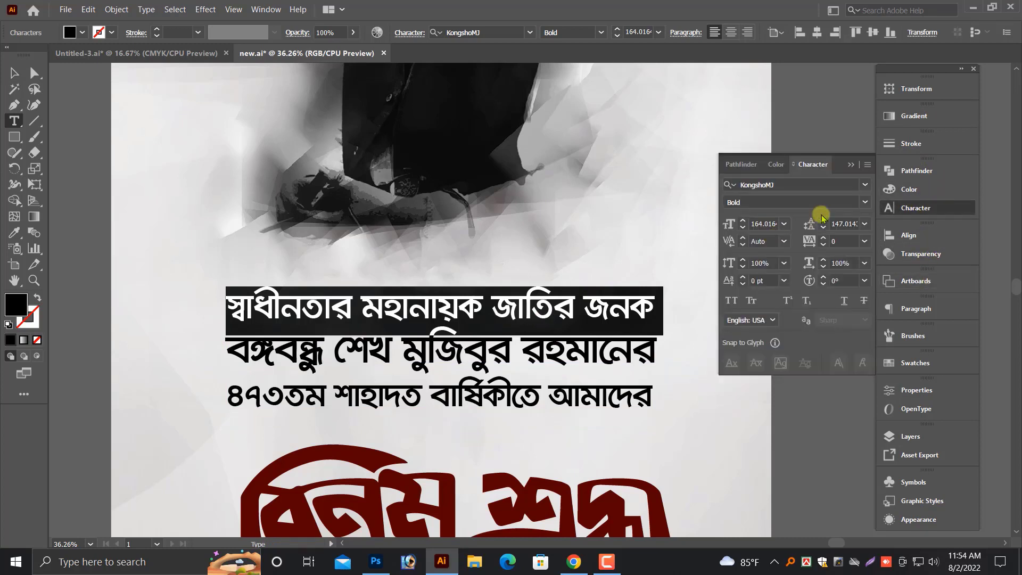
left_click(865, 203)
left_click(745, 219)
triple_click(528, 396)
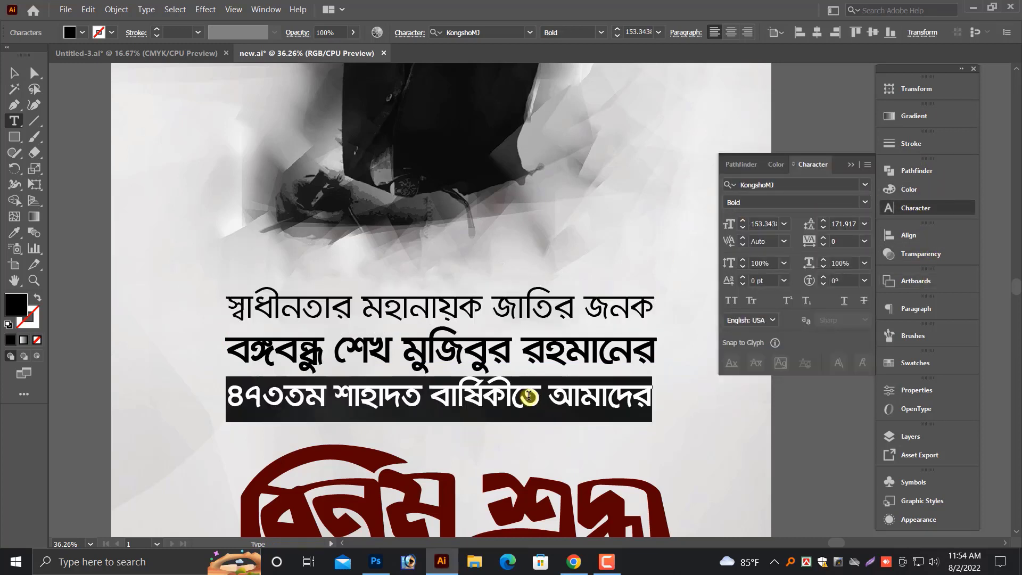
left_click(865, 203)
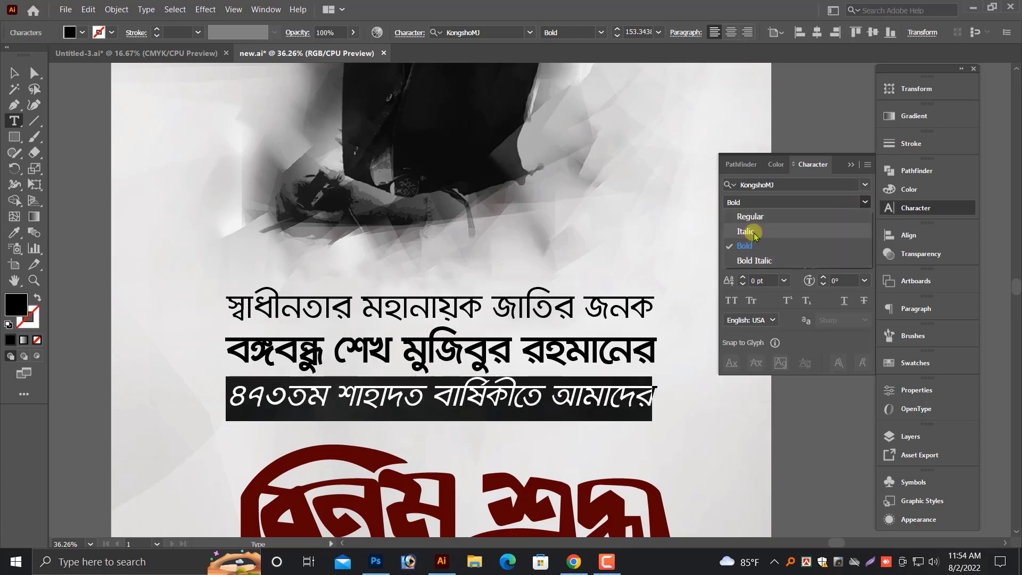
left_click(745, 218)
key("Escape")
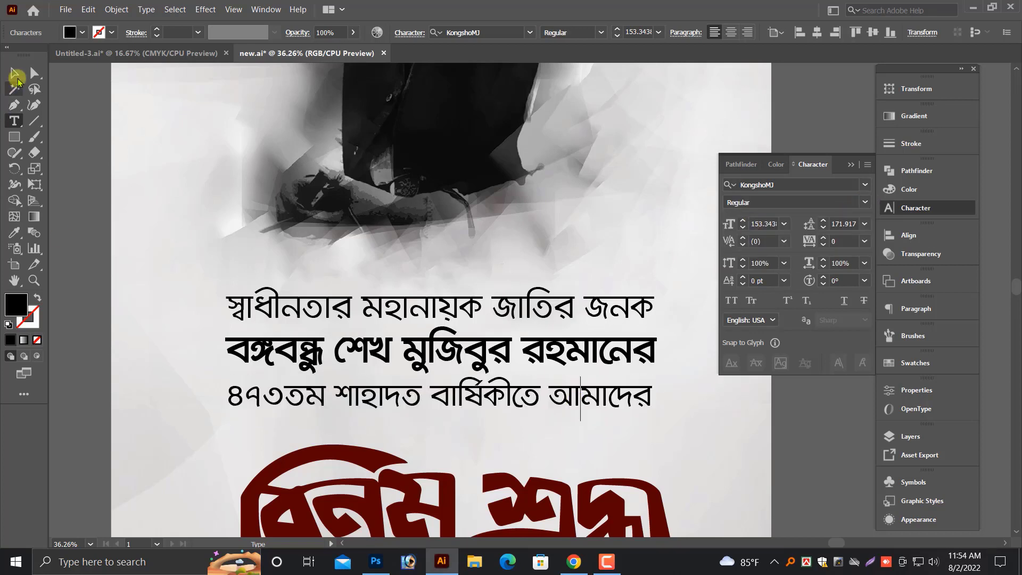
left_click(15, 76)
left_click(852, 169)
Nudge the maroon title up slightly and save the poster with Ctrl+S.
left_click(832, 280)
key("ctrl+minus")
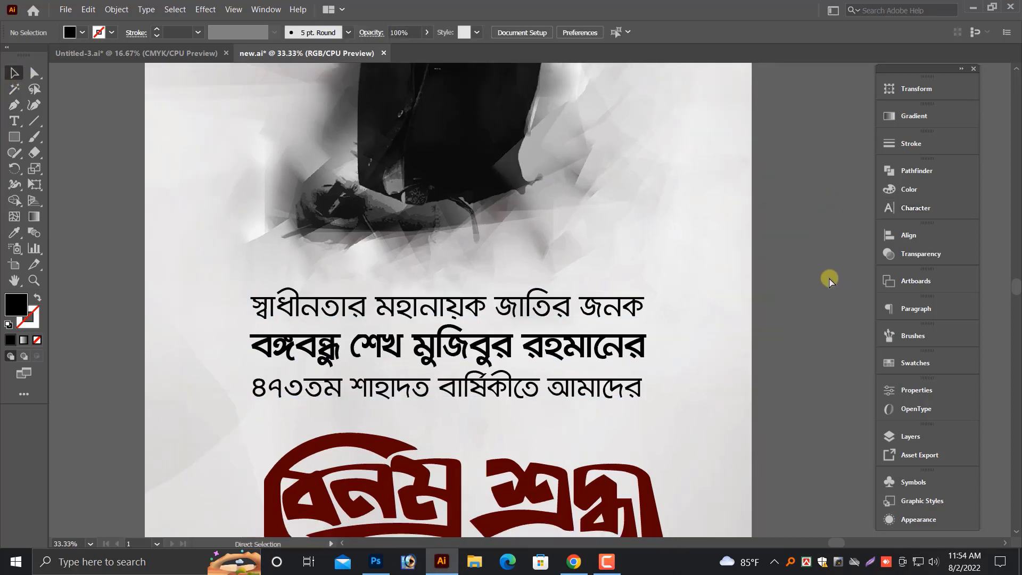
key("ctrl+minus")
key("ctrl+minus")
left_click(504, 401)
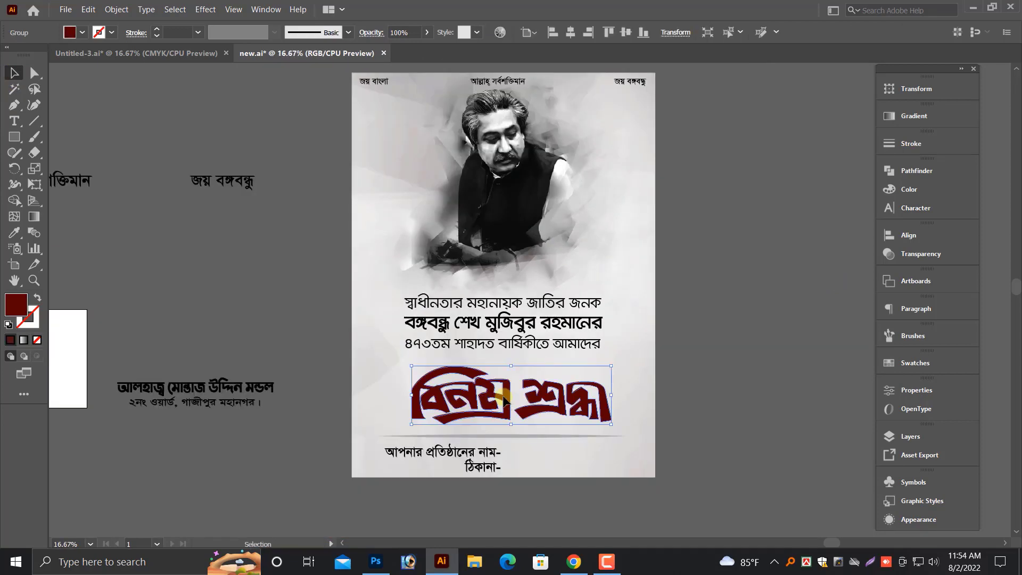
left_click_drag(505, 400, 504, 398)
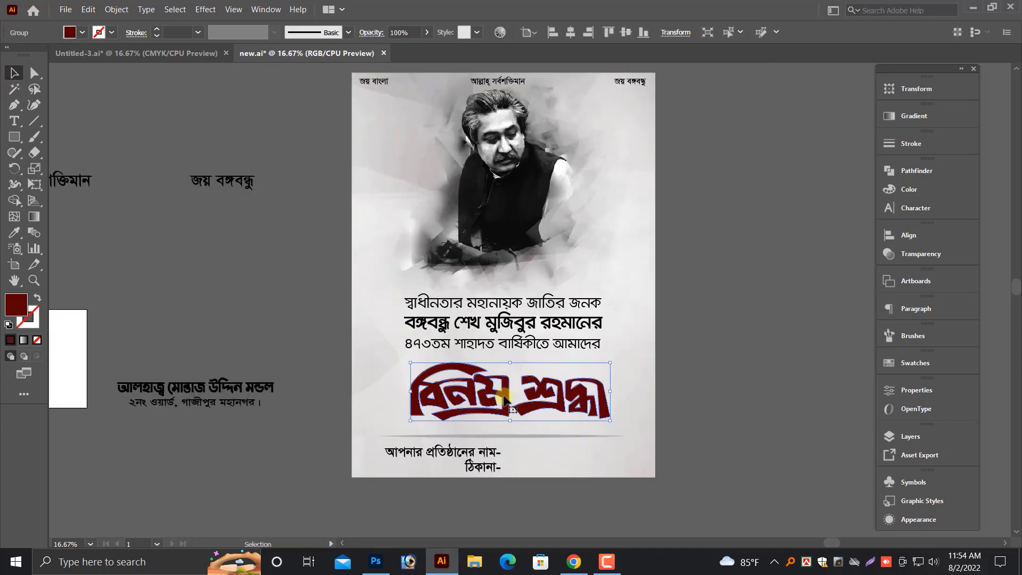
left_click(753, 397)
key("ctrl+minus")
scroll(472, 337, "up", 2)
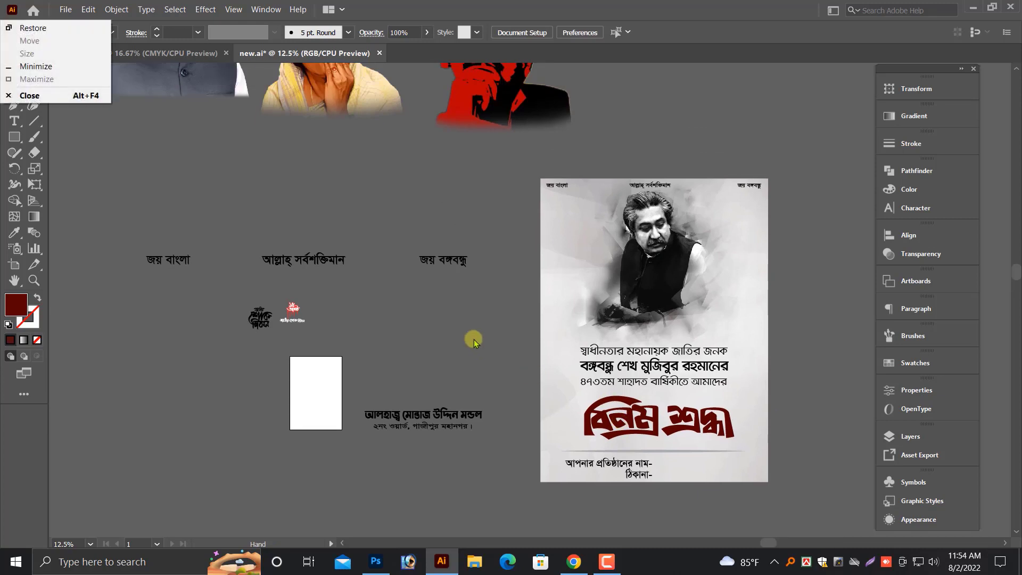
key("ctrl+s")
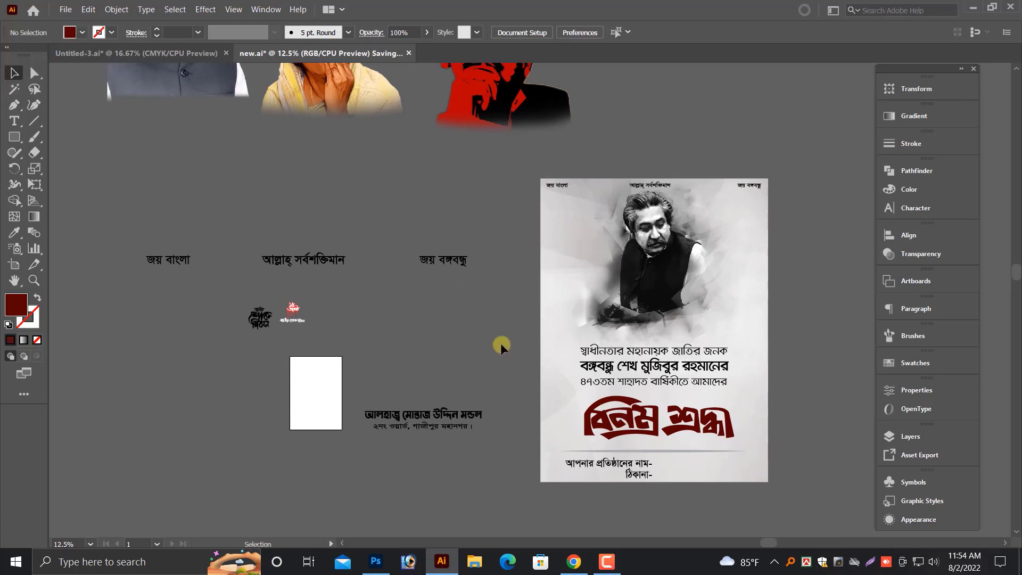
scroll(495, 344, "up", 3)
key("ctrl+minus")
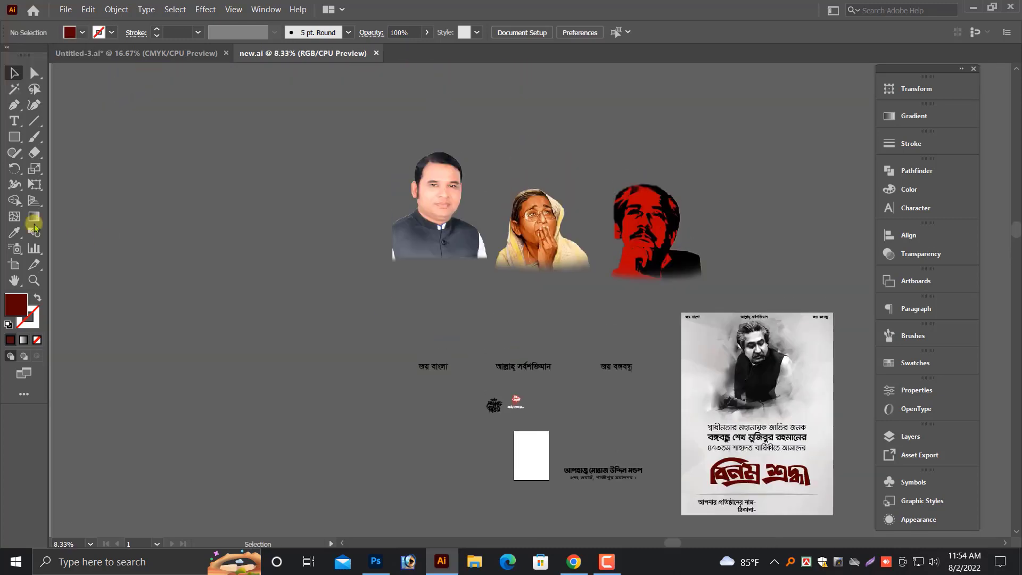
Create a 36 by 4 rectangle and place it left of the poster.
left_click(14, 138)
left_click(174, 222)
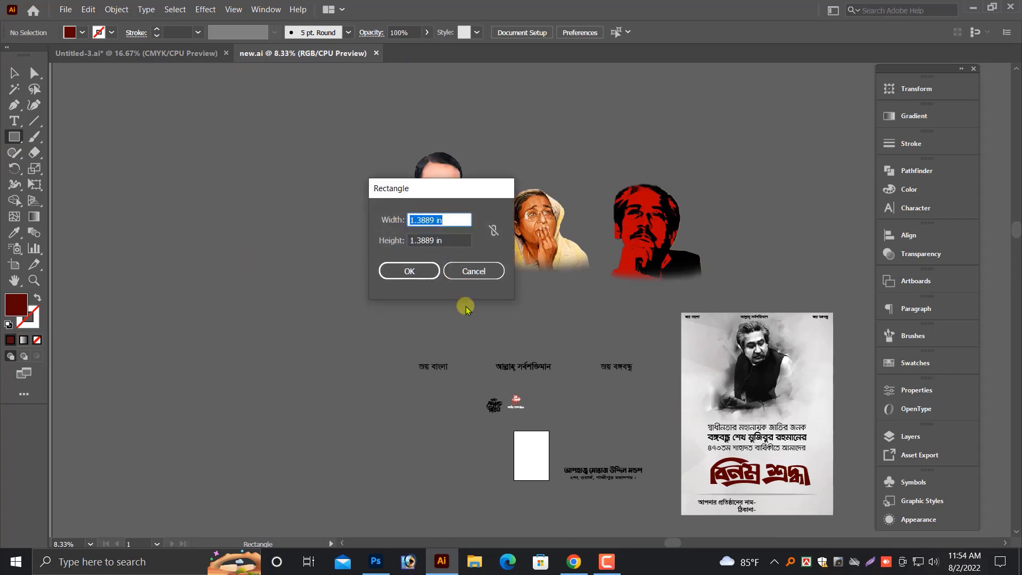
type("36")
key("Tab")
type("4")
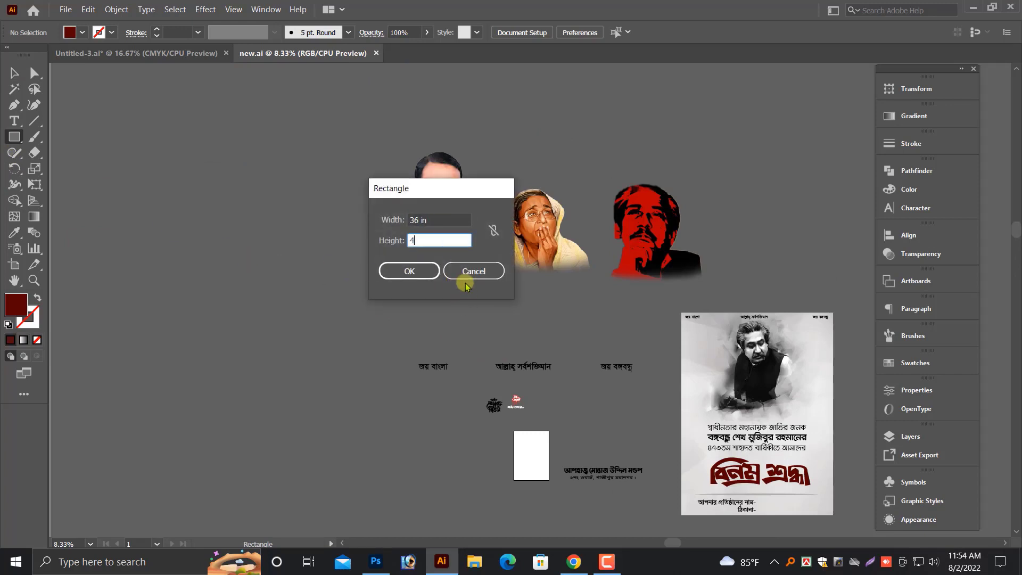
key("Return")
left_click(14, 72)
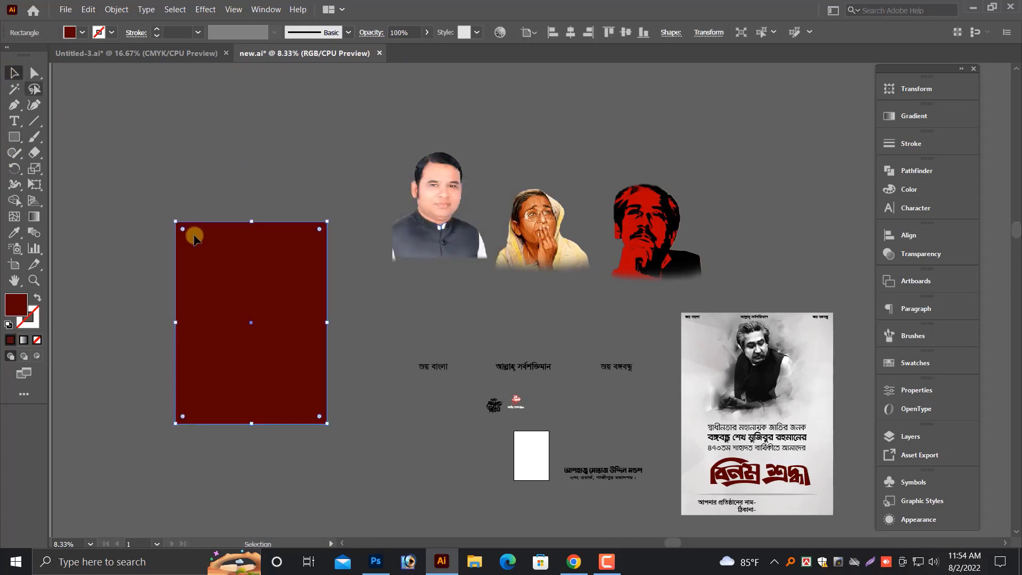
left_click_drag(276, 338, 323, 399)
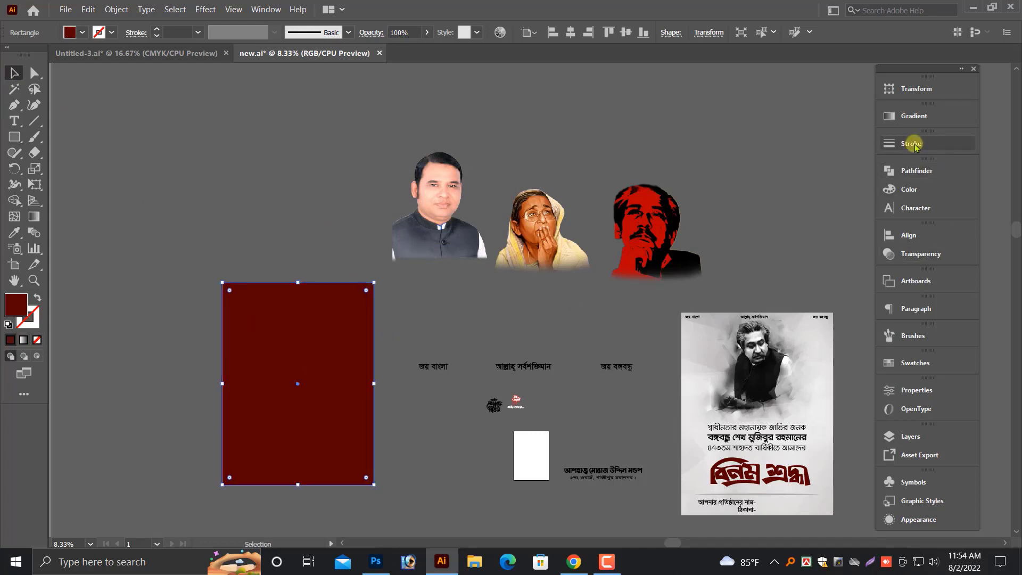
Change the rectangle's fill to white and drag the red portrait onto it.
left_click(904, 190)
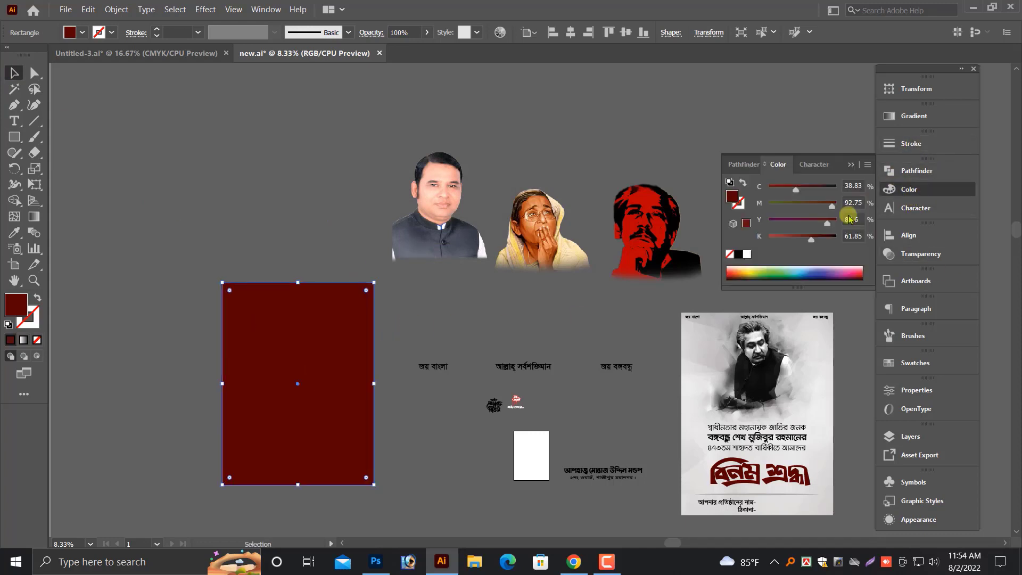
left_click(739, 255)
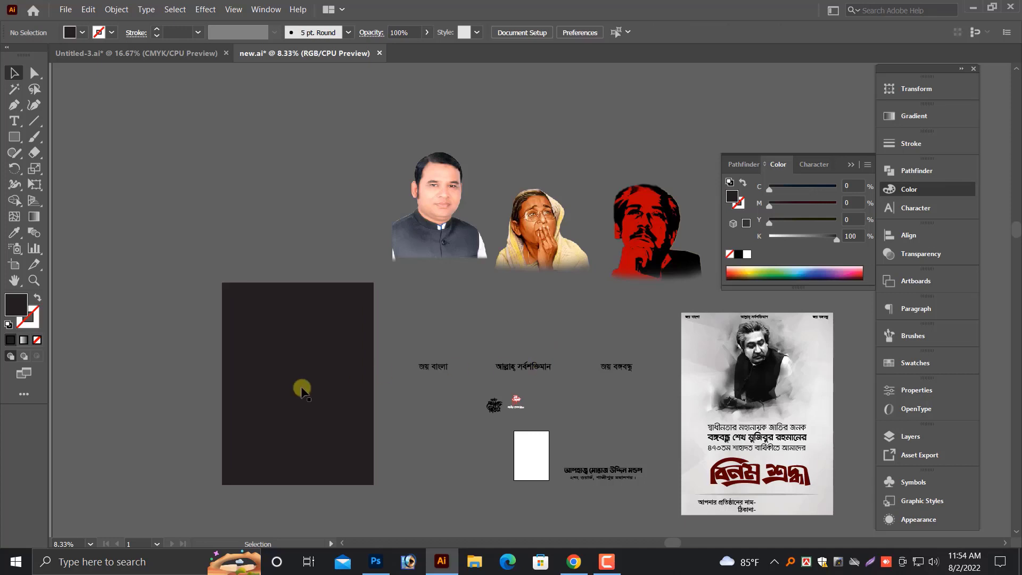
left_click(745, 258)
left_click(589, 317)
scroll(598, 327, "up", 1)
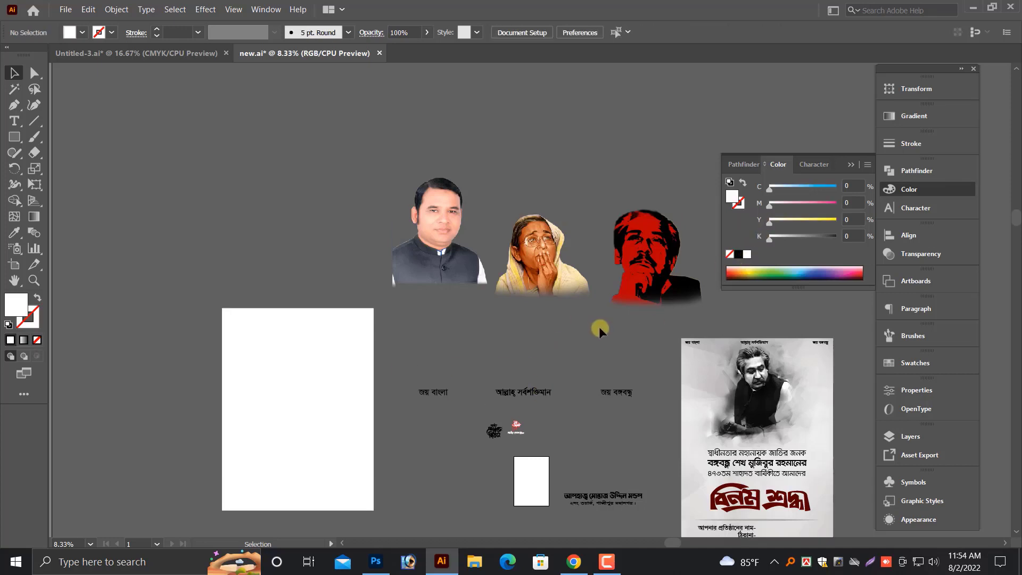
left_click_drag(641, 282, 326, 378)
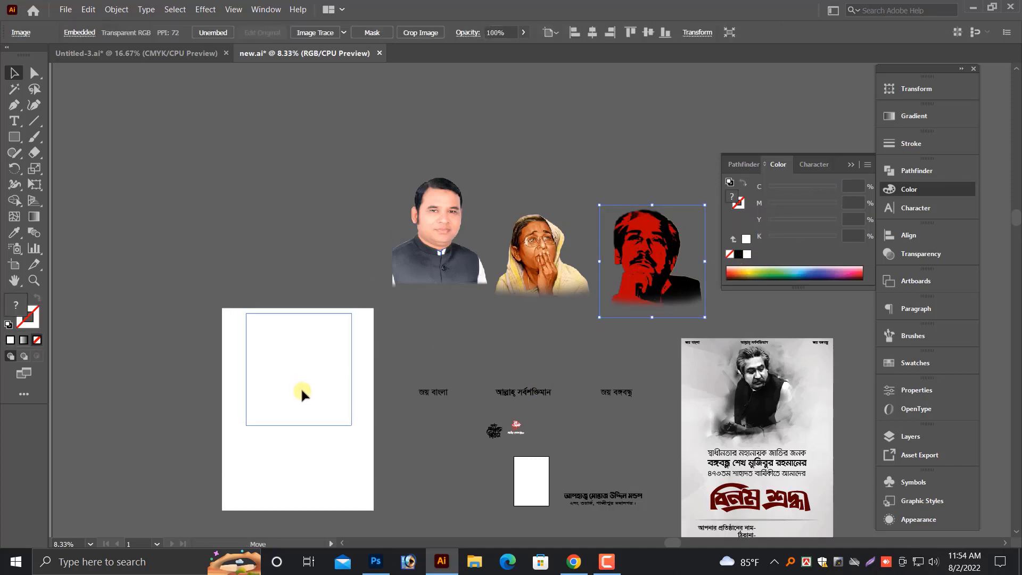
Send the white rectangle to the back and shrink the red portrait slightly.
left_click(248, 412)
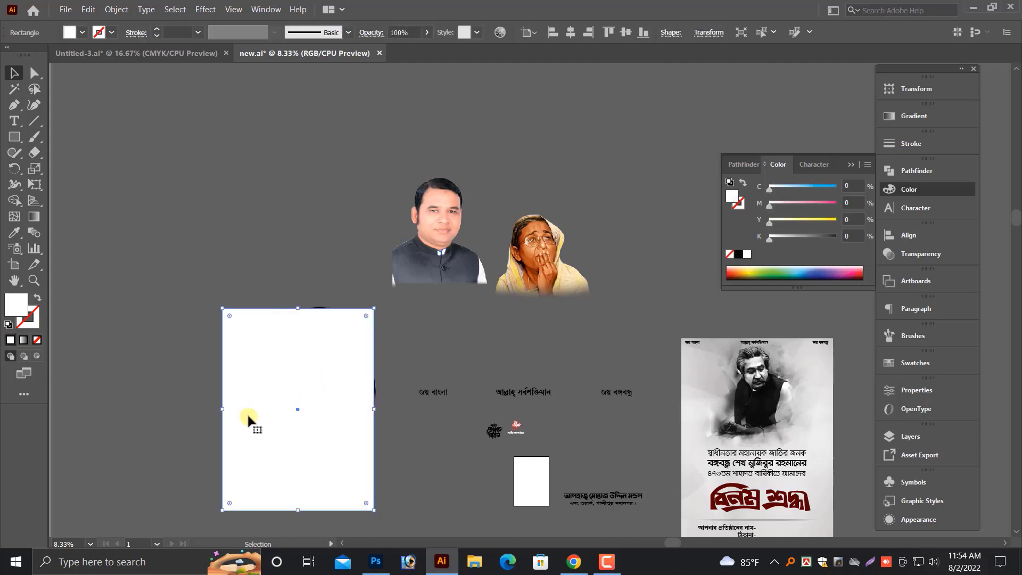
right_click(254, 414)
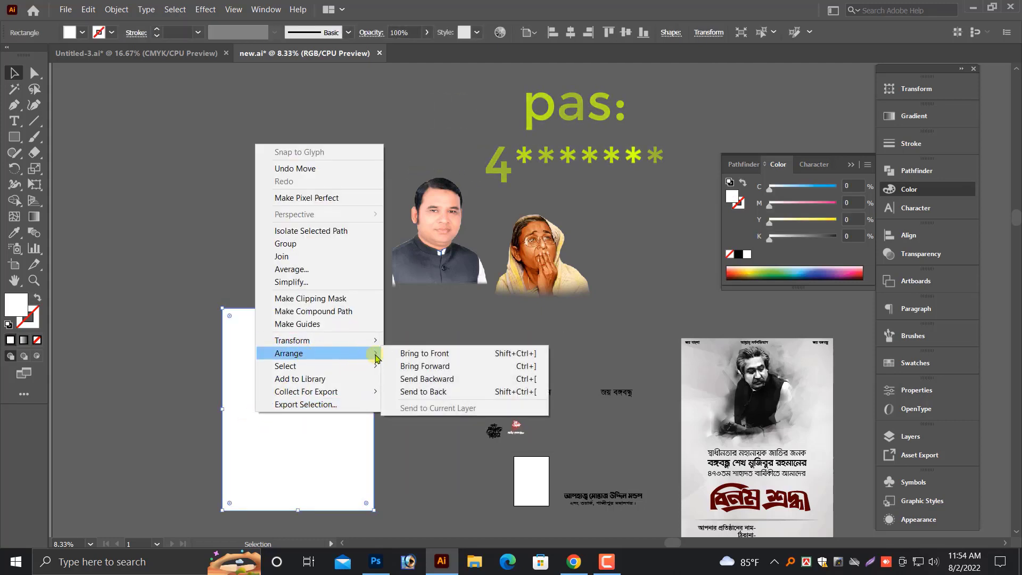
left_click(434, 391)
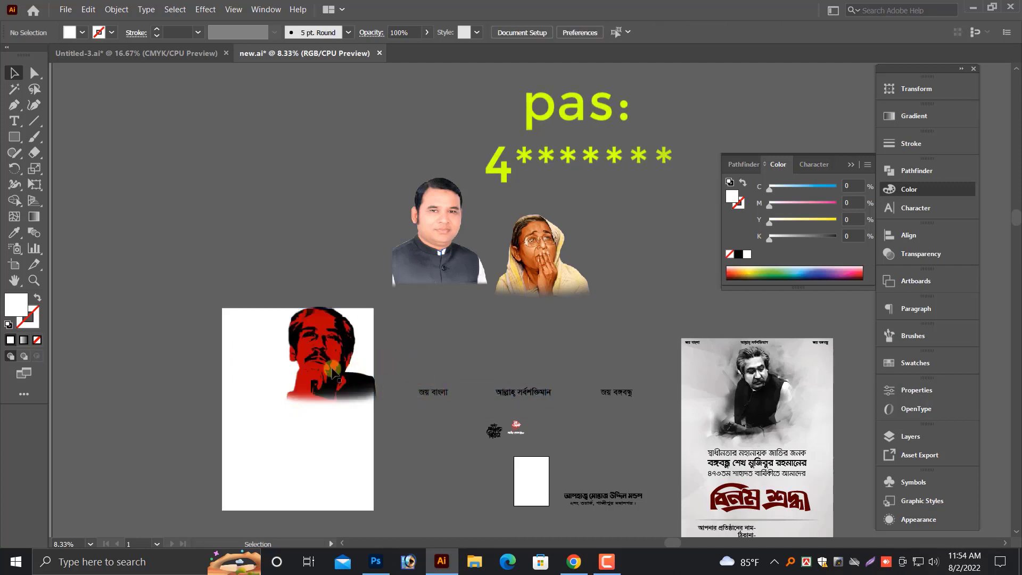
left_click(372, 356)
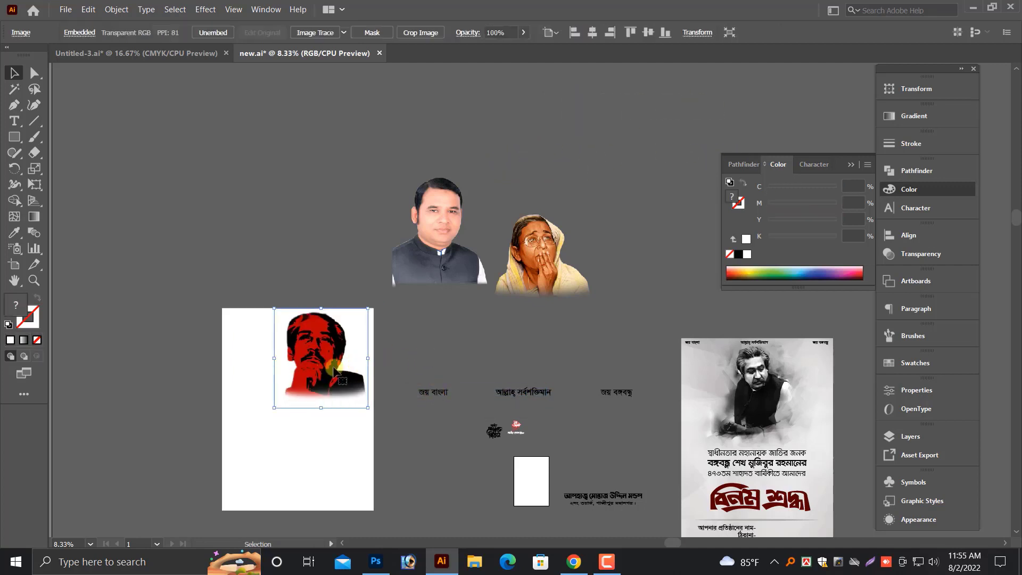
left_click_drag(373, 358, 369, 358)
left_click(469, 346)
scroll(635, 309, "down", 2)
Draw a tall white rectangle above the poster and stretch its bottom edge down.
left_click(793, 338)
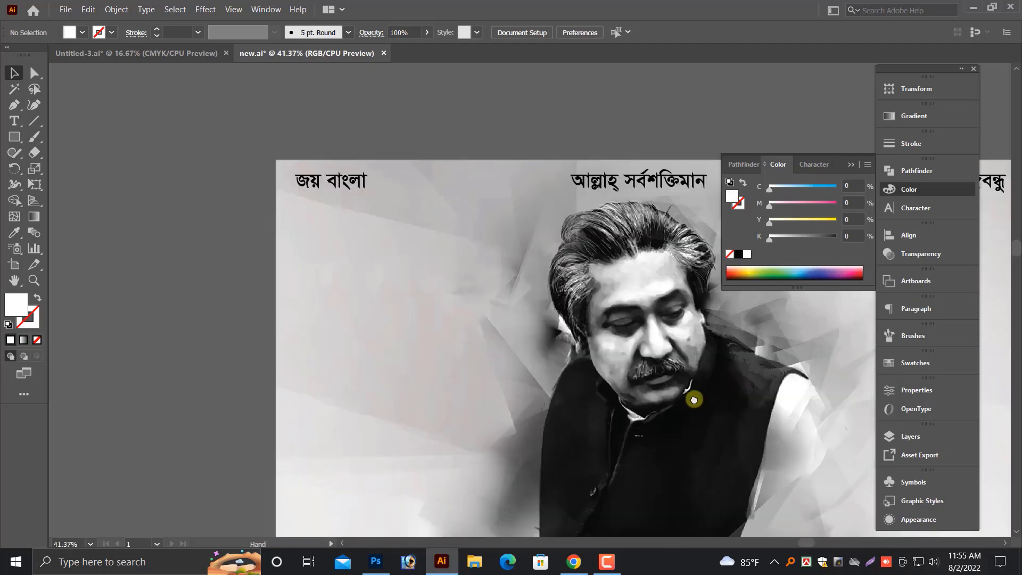
left_click(19, 141)
scroll(324, 241, "up", 3)
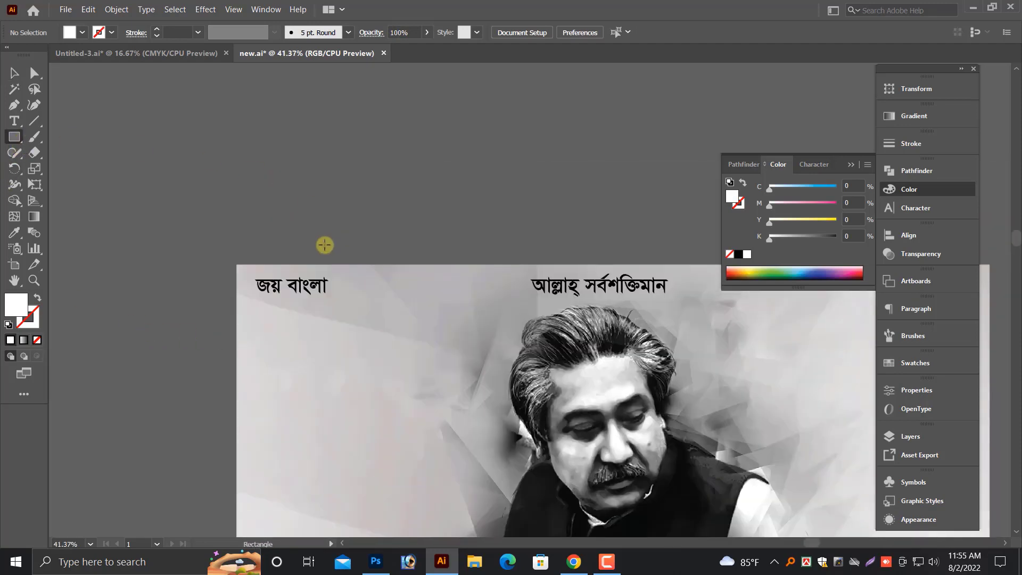
left_click_drag(280, 126, 453, 334)
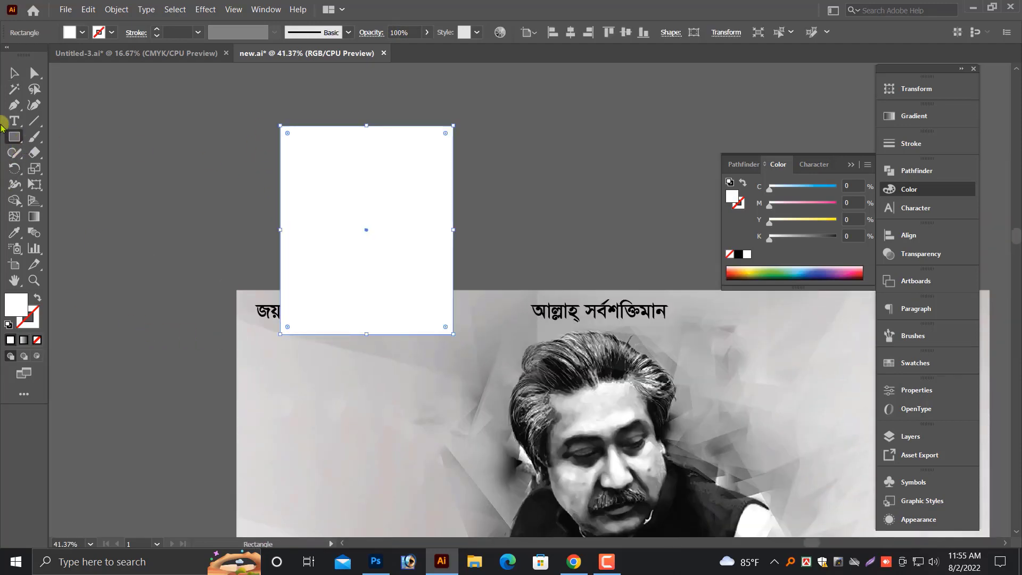
left_click(15, 73)
scroll(397, 304, "up", 2)
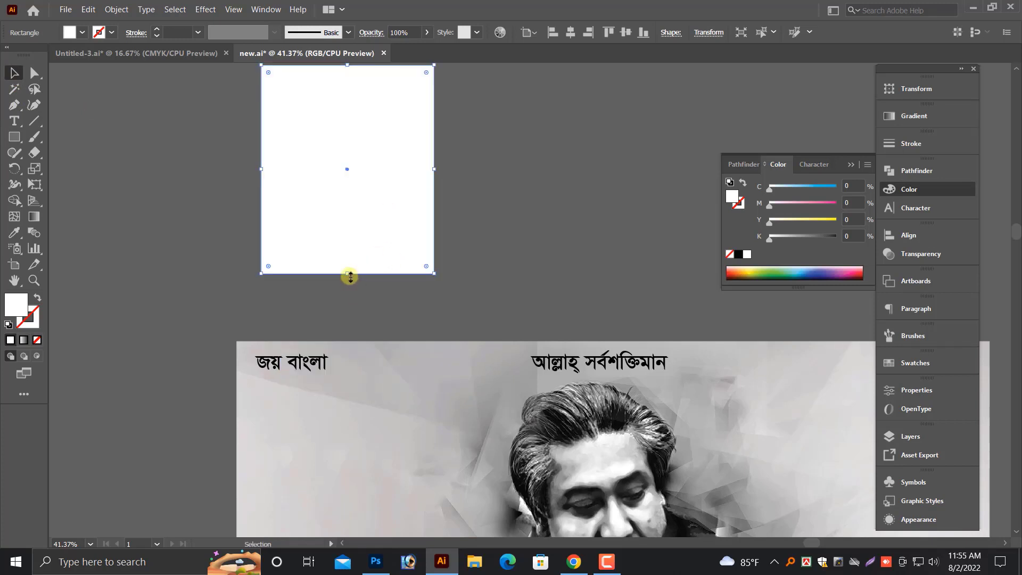
left_click_drag(349, 277, 350, 307)
left_click(213, 266)
scroll(213, 266, "up", 2)
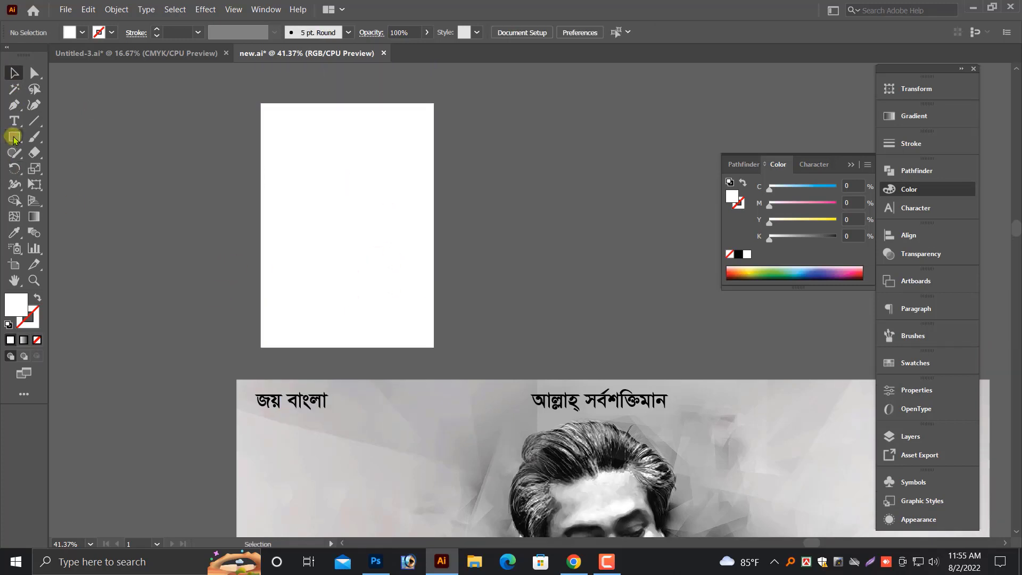
Create a triangle as a 3-point star and enlarge it across the rectangle's lower part.
left_click_drag(14, 140, 50, 201)
left_click(308, 265)
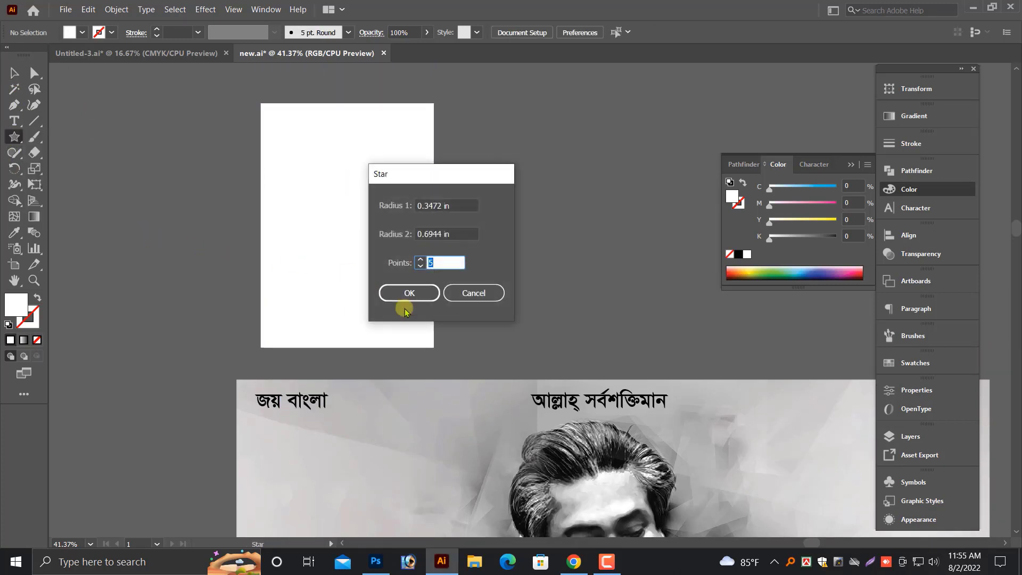
key("Return")
left_click(14, 74)
left_click(131, 251)
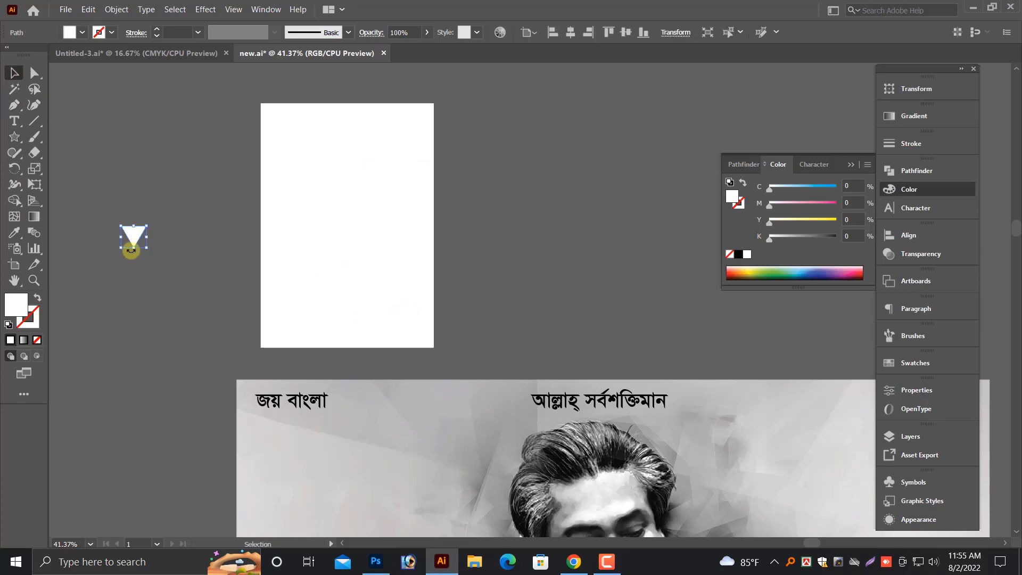
mouse_move(145, 240)
left_mouse_down()
mouse_move(265, 251)
mouse_move(372, 379)
mouse_move(358, 308)
left_mouse_up()
Fill the triangle light grey (K 19%), widen it to the right edge and lower its peak.
left_click_drag(776, 243, 782, 236)
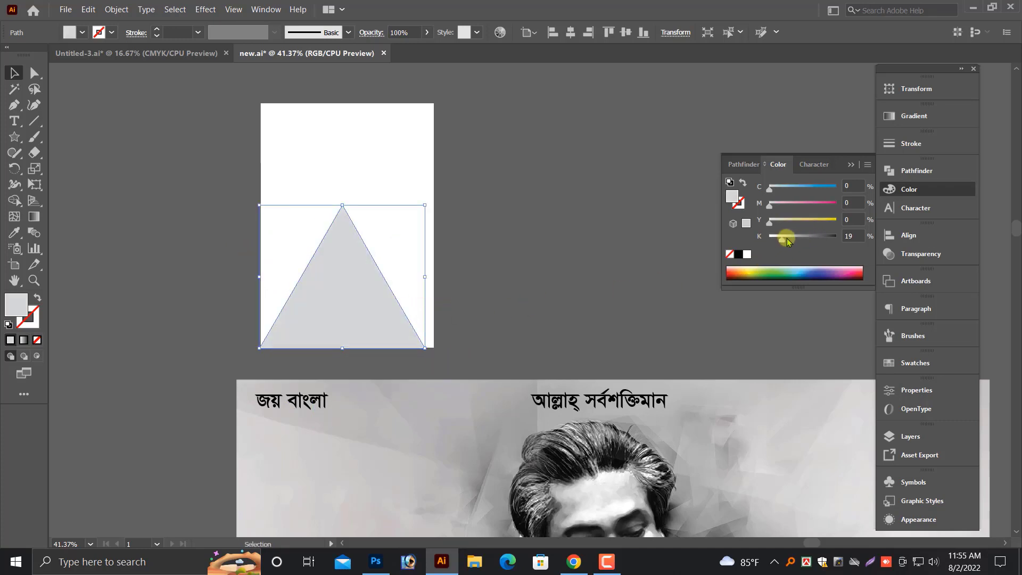
left_click(605, 289)
key("ctrl+equal")
key("ctrl+equal")
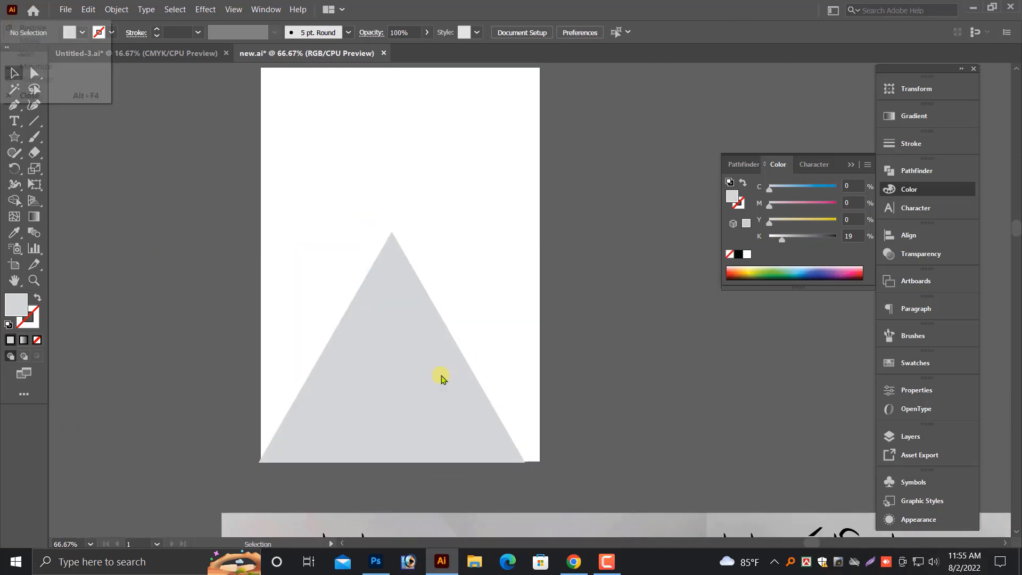
left_click(442, 377)
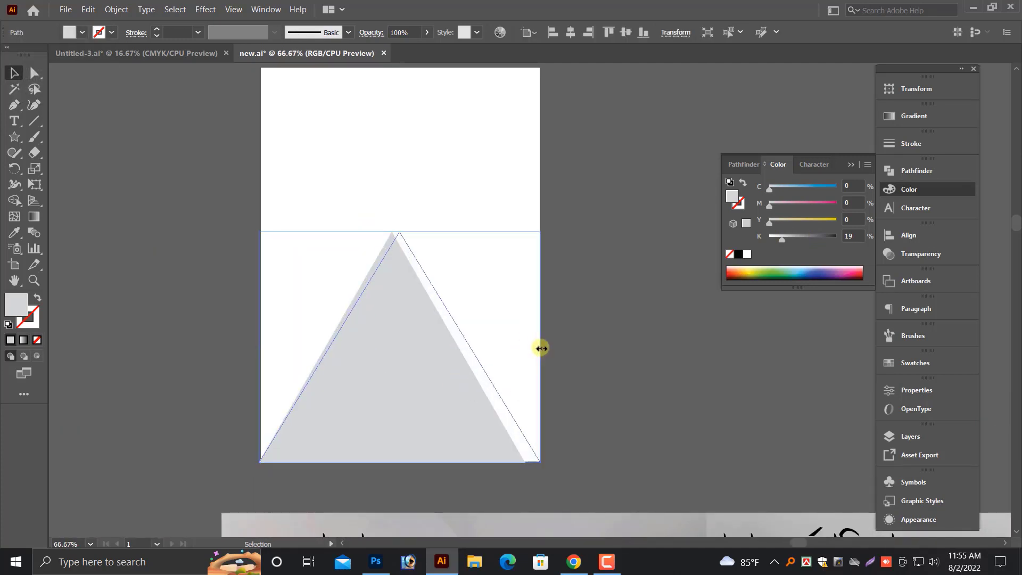
left_click_drag(539, 348, 540, 347)
left_click_drag(398, 235, 399, 277)
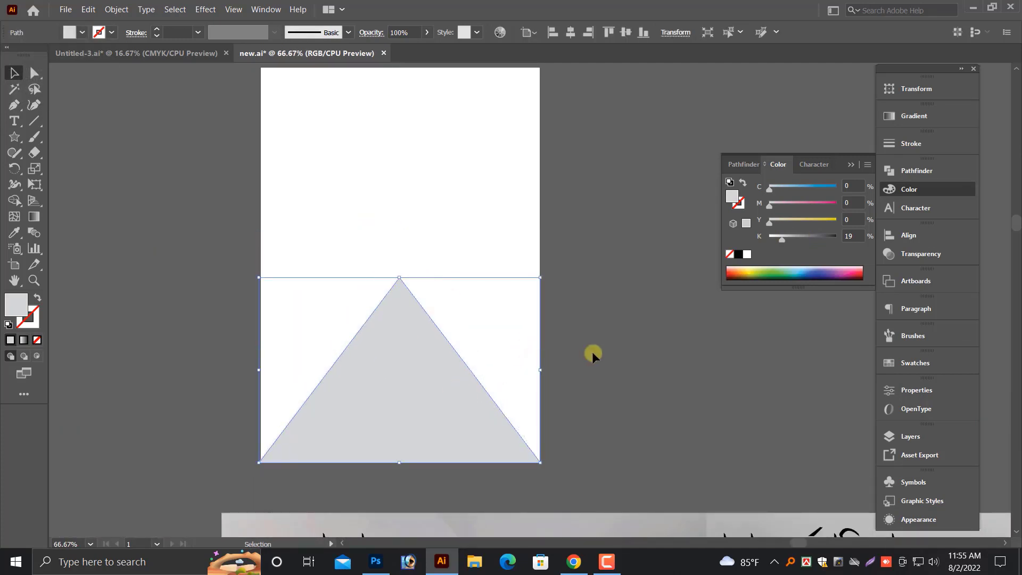
left_click(590, 353)
key("ctrl+minus")
key("ctrl+minus")
key("ctrl+minus")
Inspect the white rectangle and grey triangle by selecting each at different zoom levels.
scroll(325, 305, "down", 1)
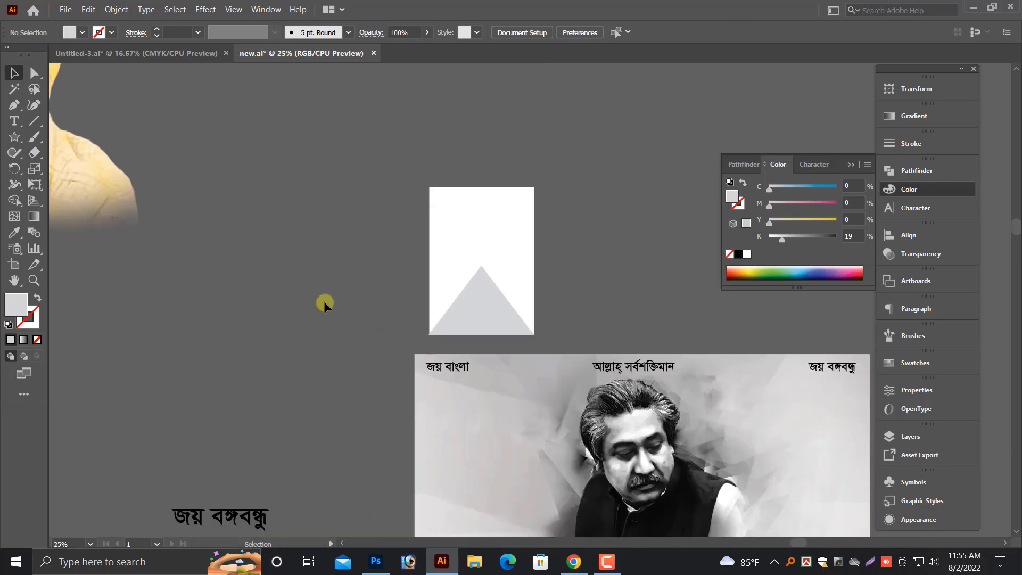
scroll(468, 358, "up", 3)
left_click(484, 123)
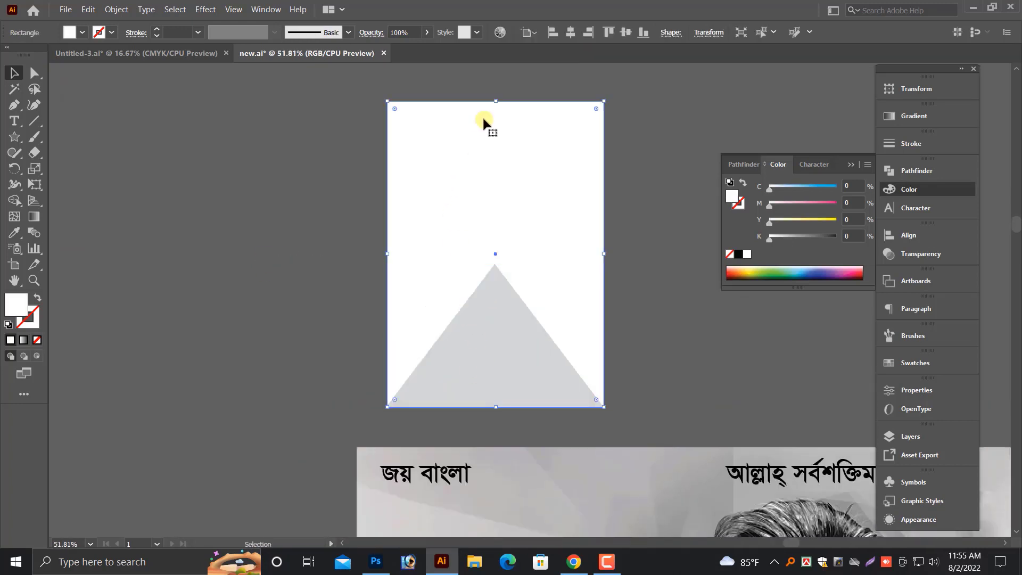
left_click(242, 175)
key("ctrl+minus")
key("ctrl+minus")
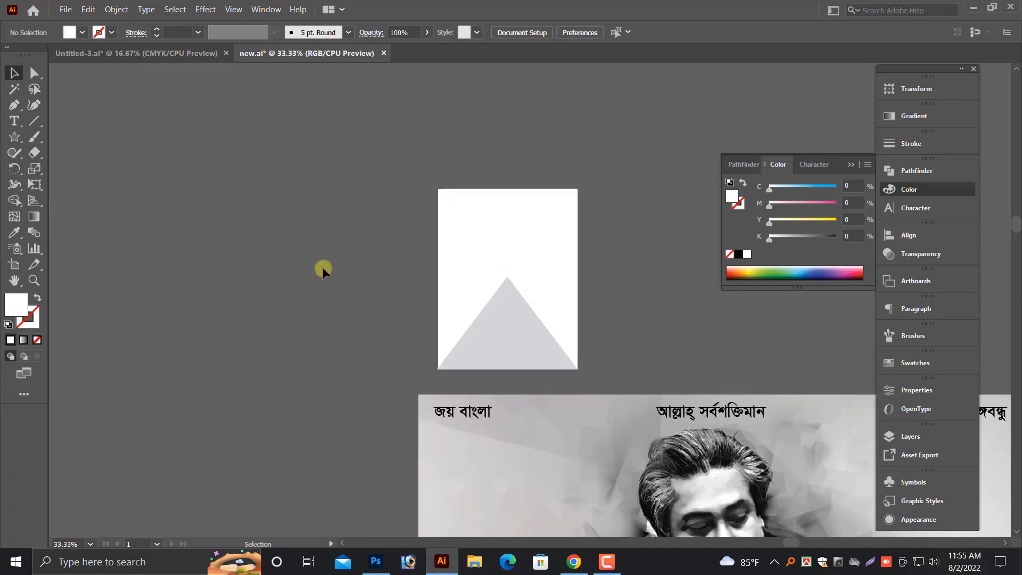
scroll(426, 371, "up", 4)
scroll(410, 372, "up", 4)
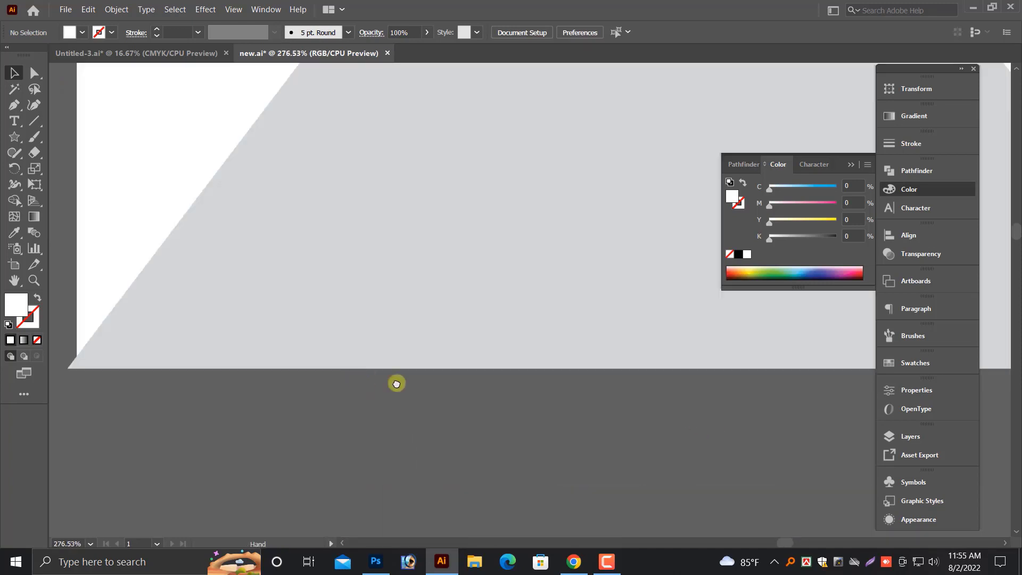
left_click(297, 393)
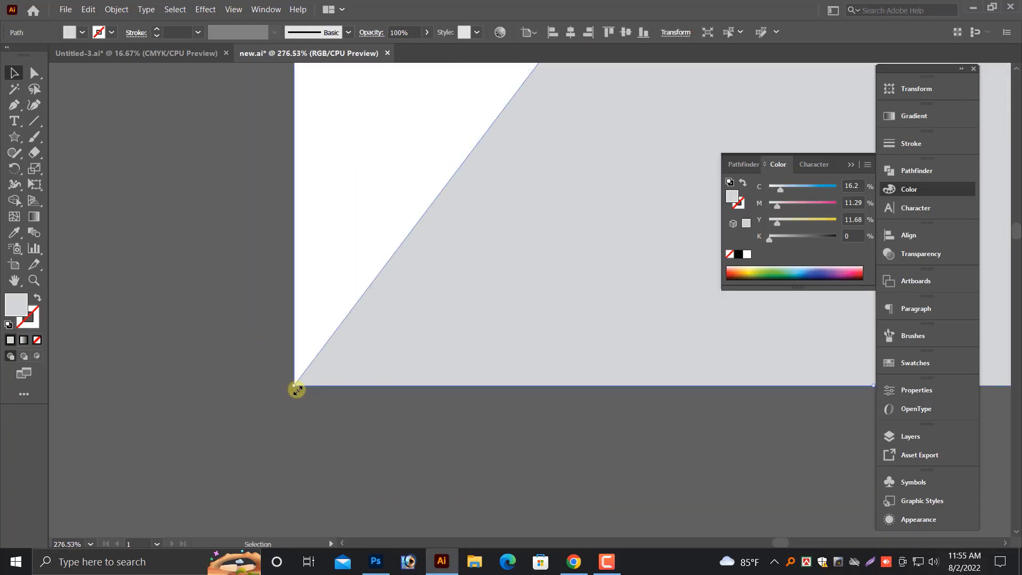
left_click(285, 397)
key("ctrl+minus")
key("ctrl+minus")
key("ctrl+minus")
key("ctrl+minus")
key("ctrl+minus")
key("ctrl+minus")
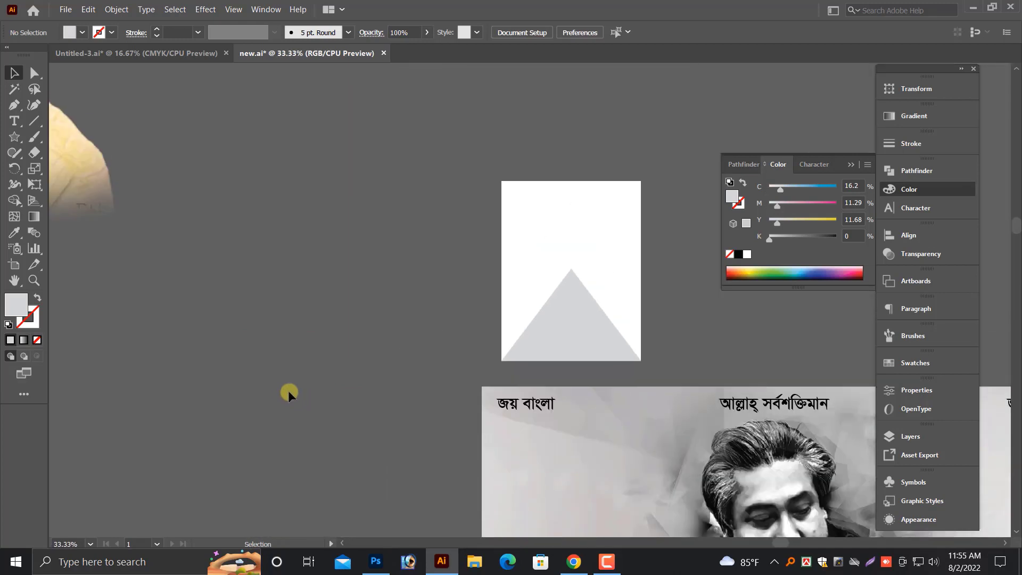
Group the rectangle and triangle and snap the group to the poster's top-left corner.
left_click(606, 250)
scroll(607, 255, "down", 1)
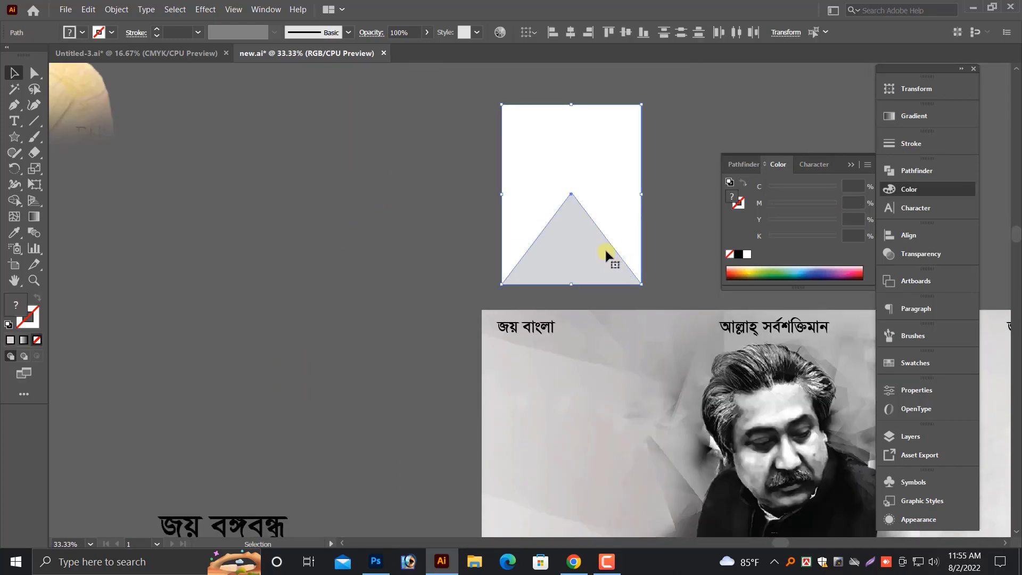
right_click(592, 212)
left_click(628, 261)
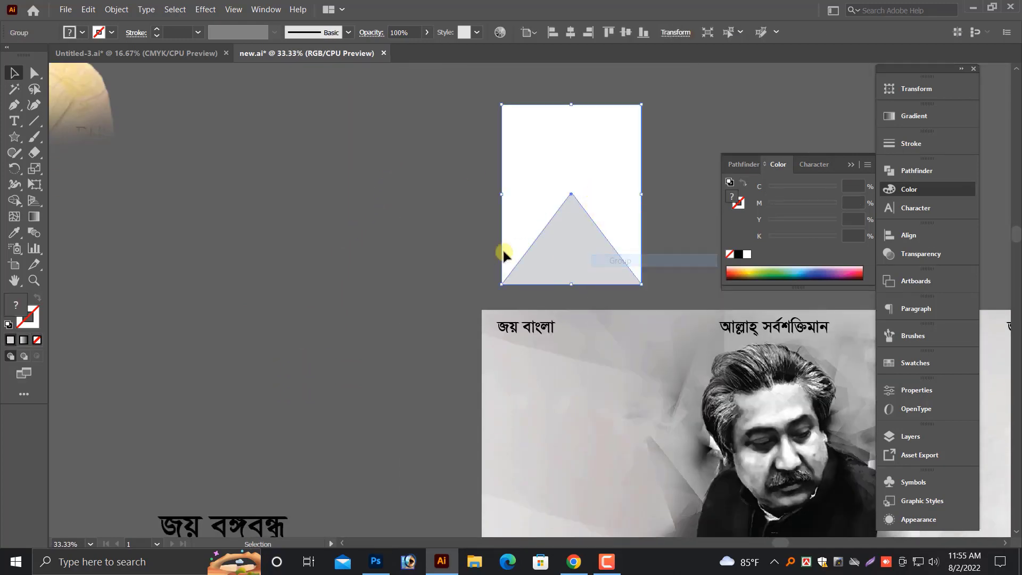
left_click_drag(580, 232, 587, 445)
left_click_drag(586, 384, 488, 329)
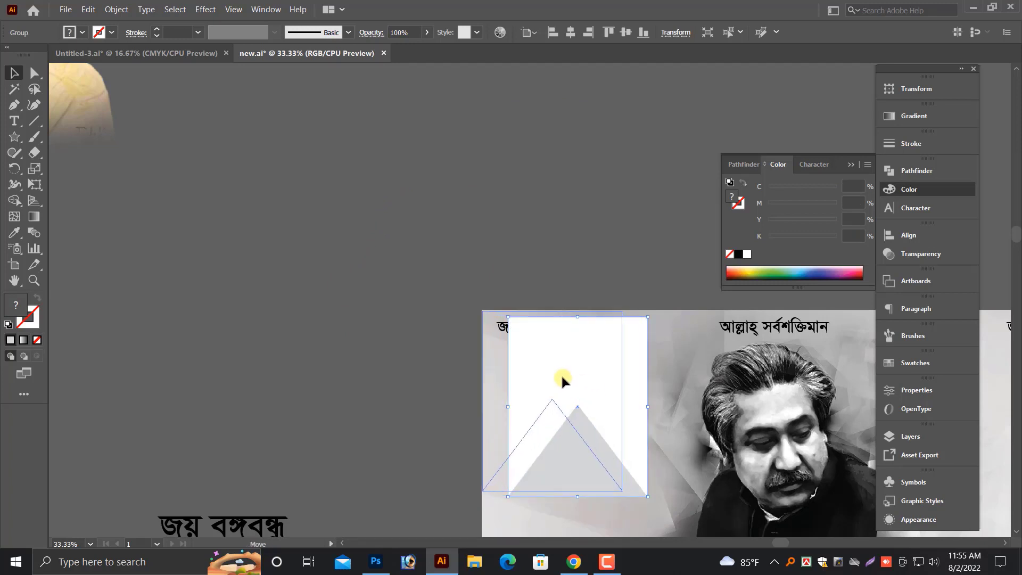
left_click(422, 308)
scroll(422, 308, "down", 3)
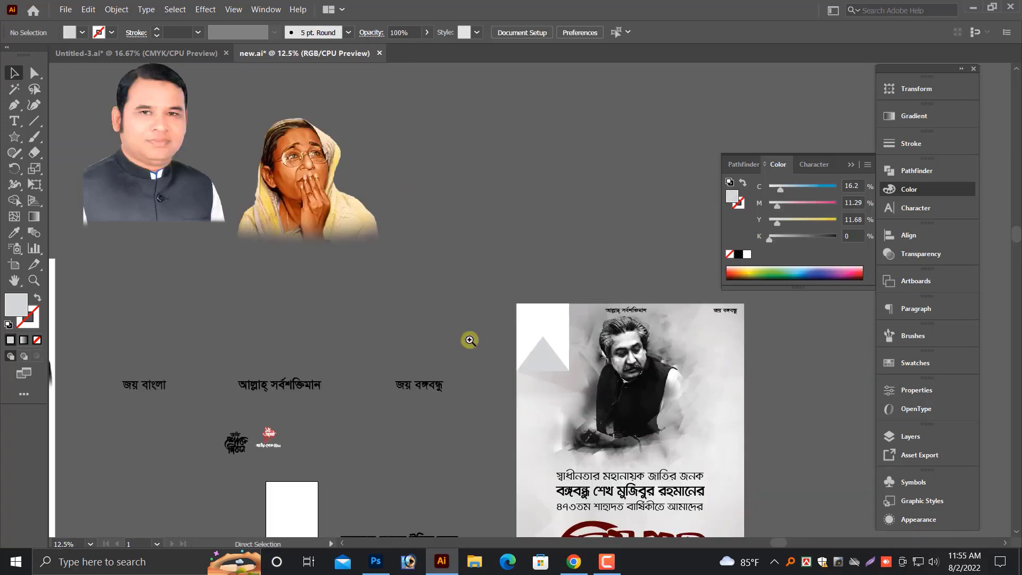
scroll(467, 339, "up", 3)
left_click_drag(601, 368, 655, 387)
Undo placing the panel group on the poster so it stands alone.
left_click(422, 342)
scroll(450, 369, "up", 1)
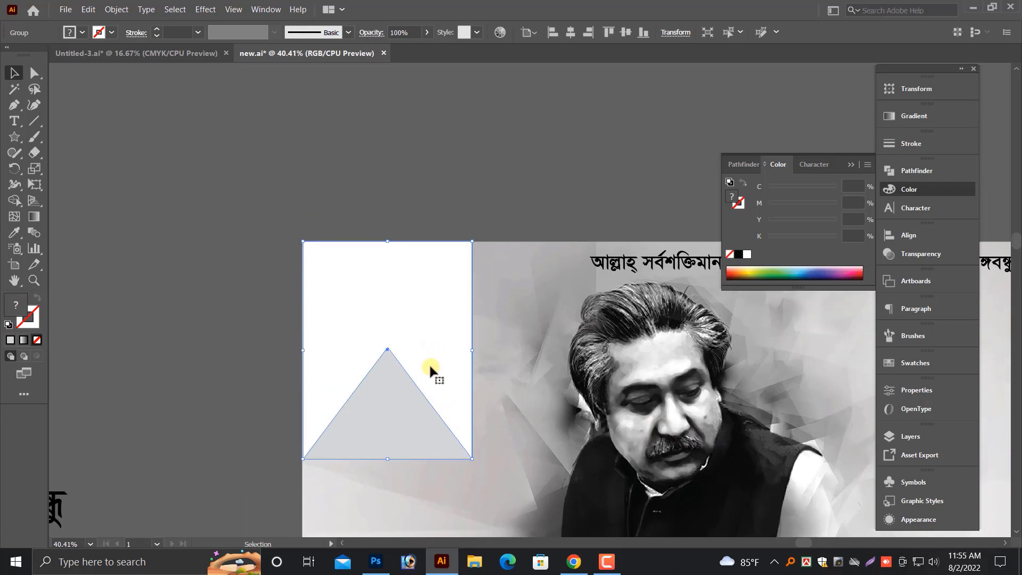
scroll(413, 351, "left", 5)
key("ctrl+z")
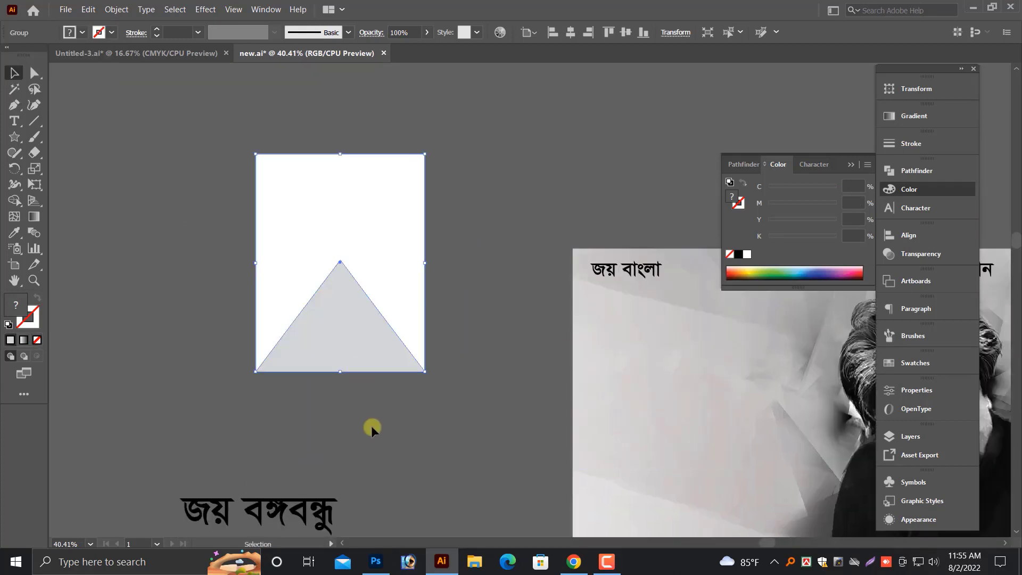
left_click(372, 424)
scroll(317, 302, "up", 1)
Fill only the group's background rectangle with black, keeping the grey triangle unchanged.
left_click(35, 73)
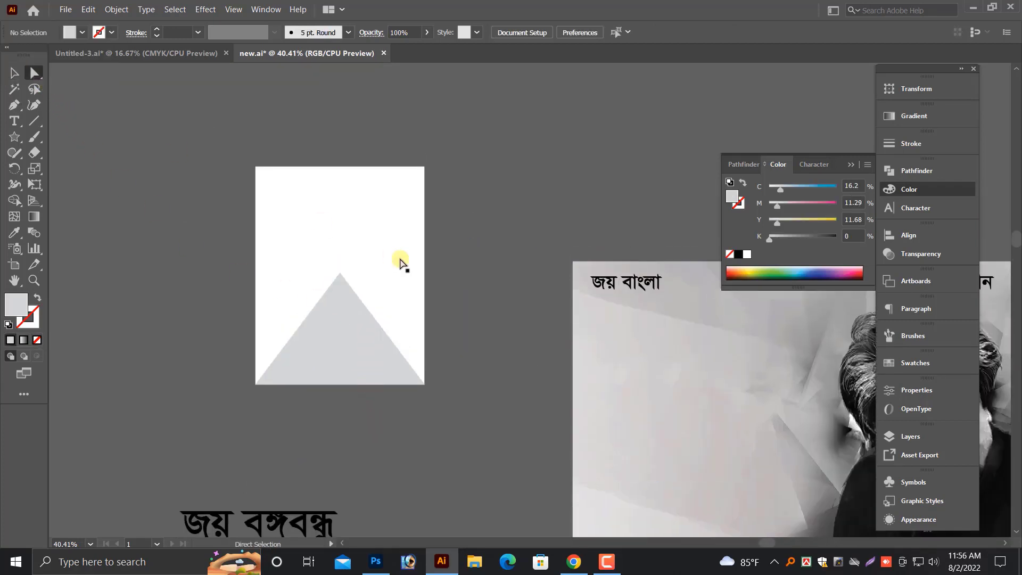
left_click(399, 262)
left_click(739, 255)
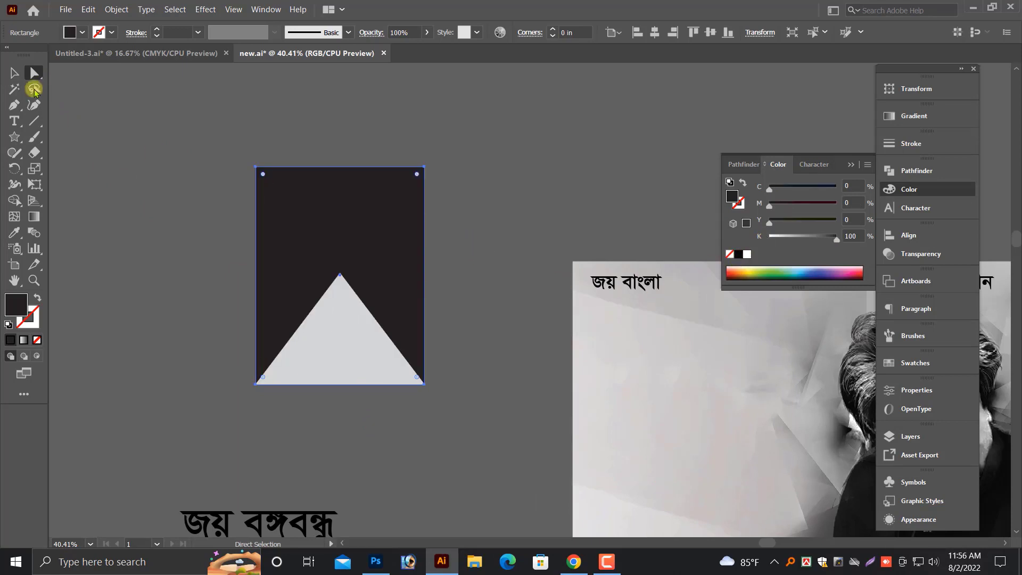
left_click(226, 206)
scroll(225, 206, "up", 1)
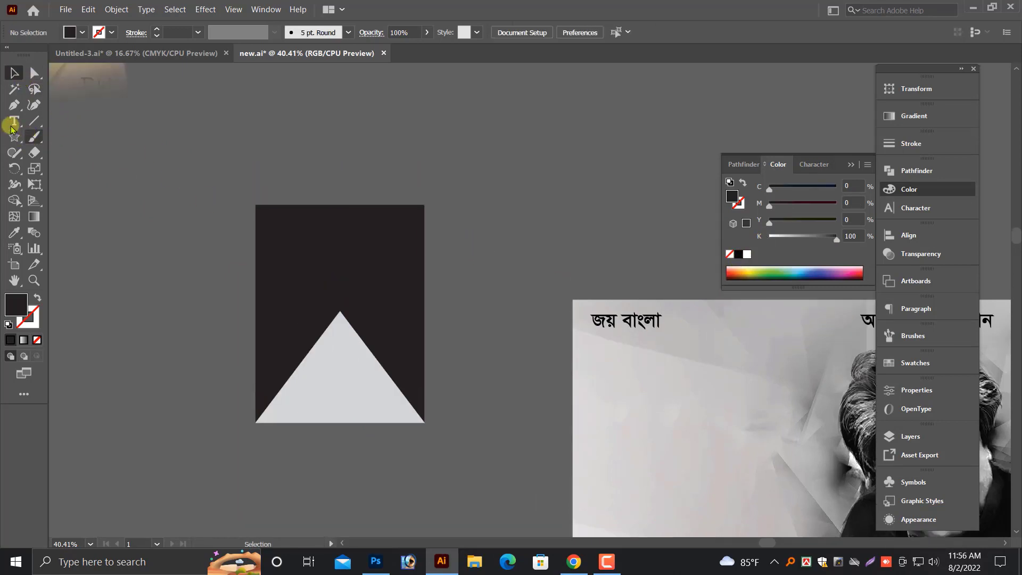
scroll(234, 250, "down", 1)
left_click(379, 339)
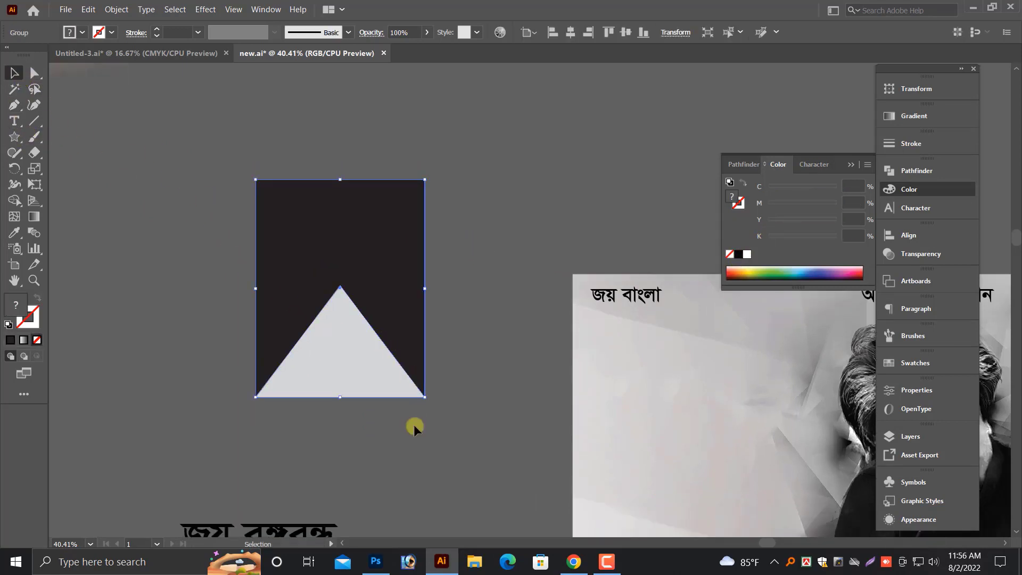
left_click(627, 300)
key("ctrl+minus")
key("ctrl+minus")
key("ctrl+minus")
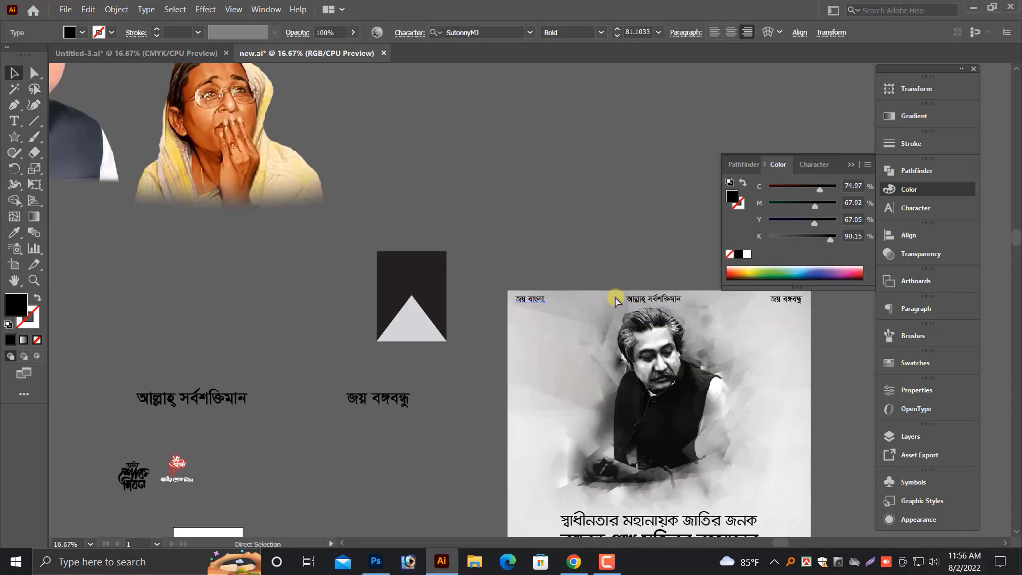
Place a duplicate of the red dripping ১৫ আগস্ট logo above the dark panel.
left_click(174, 479)
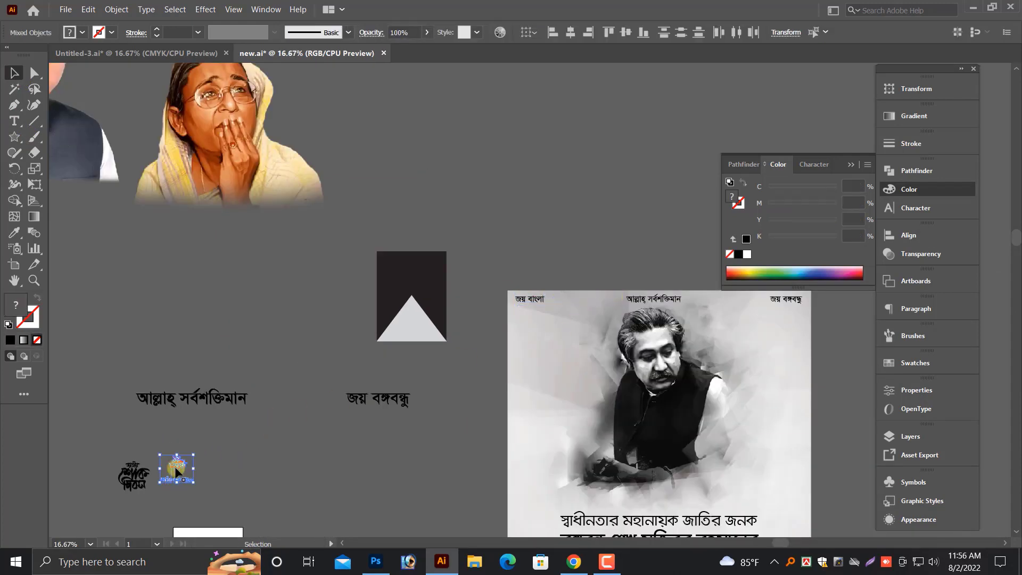
left_click(152, 435)
left_click_drag(175, 468, 424, 229)
Recolour the copied logo's red backing shape to black.
key("ctrl+equal")
key("ctrl+equal")
key("ctrl+equal")
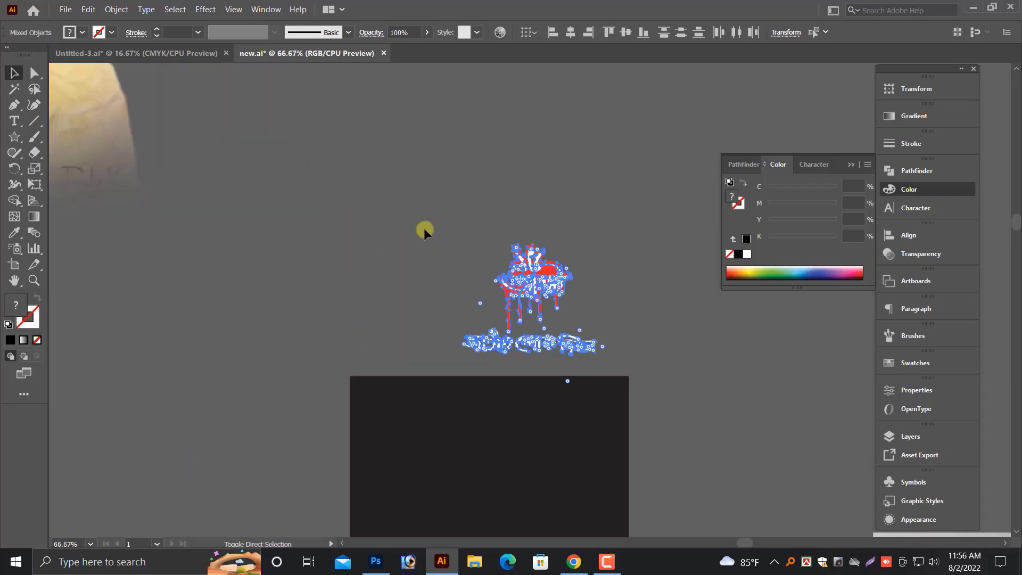
left_click(461, 265)
scroll(461, 265, "down", 1)
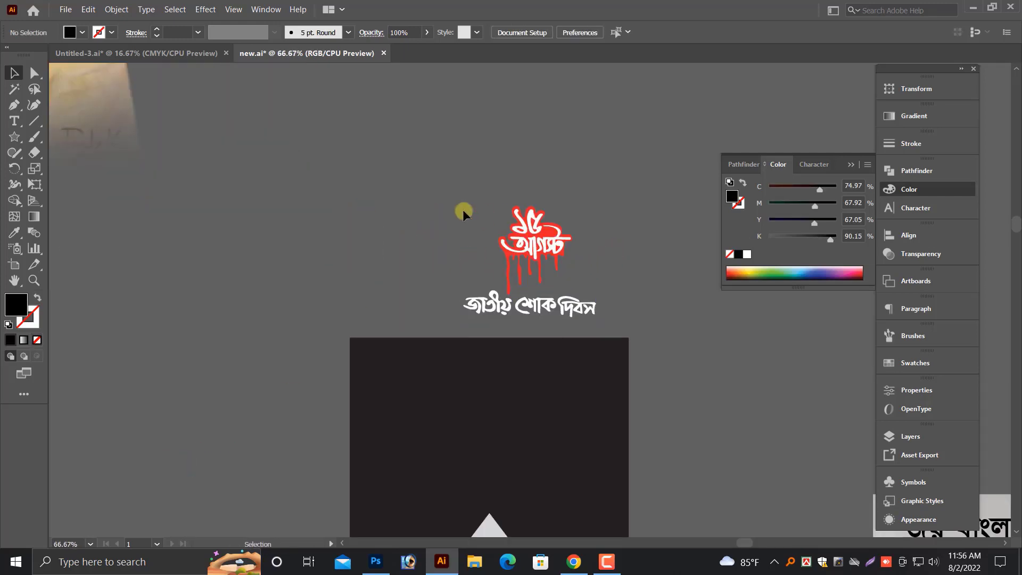
left_click_drag(463, 213, 661, 267)
key("a")
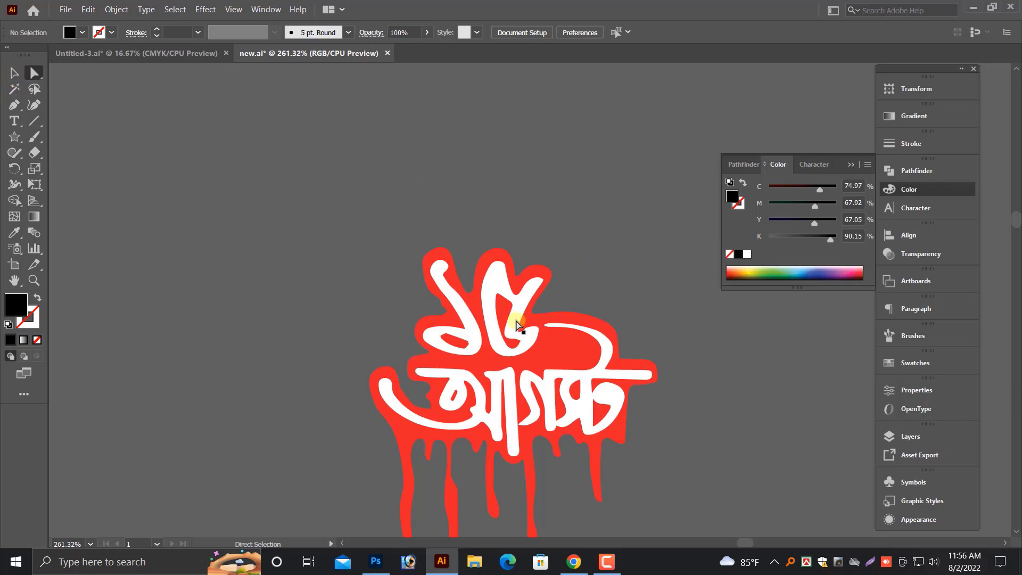
left_click(611, 338)
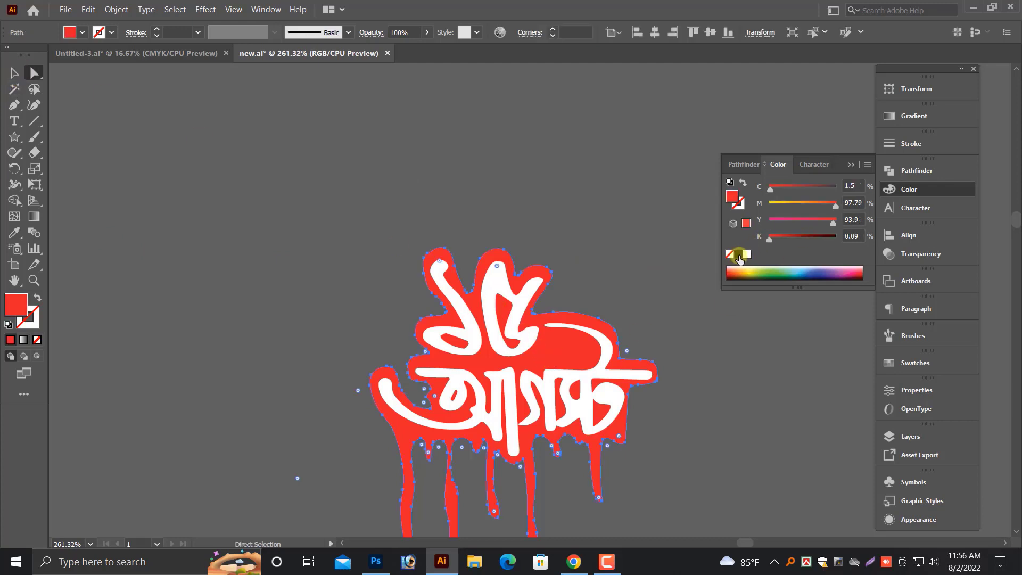
left_click(738, 255)
left_click(12, 74)
left_click(278, 240)
Move the copied dripping logo onto the panel near its top.
key("ctrl+1")
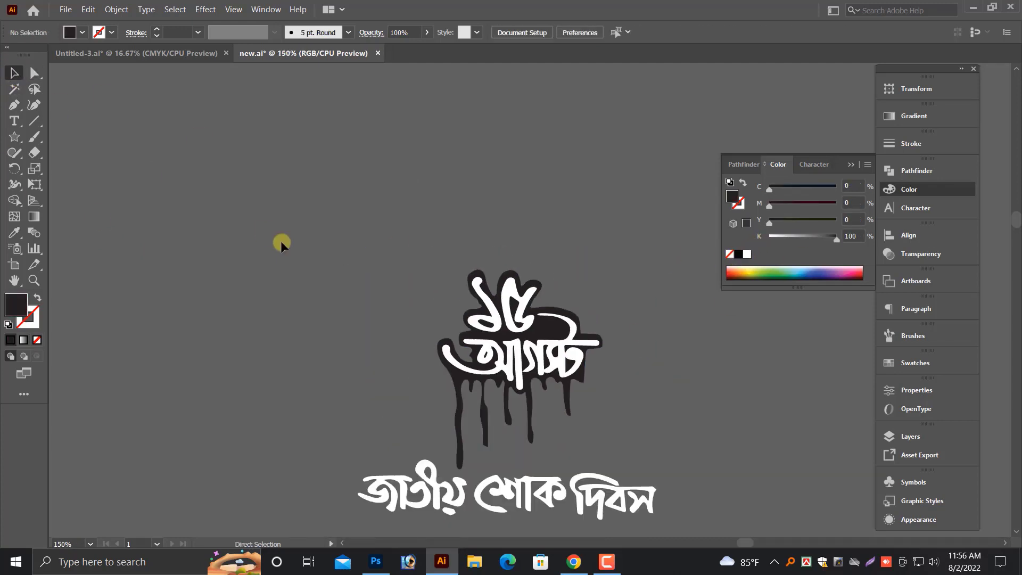
scroll(331, 281, "down", 2)
scroll(479, 272, "down", 1)
left_click_drag(584, 261, 446, 426)
scroll(446, 425, "down", 1)
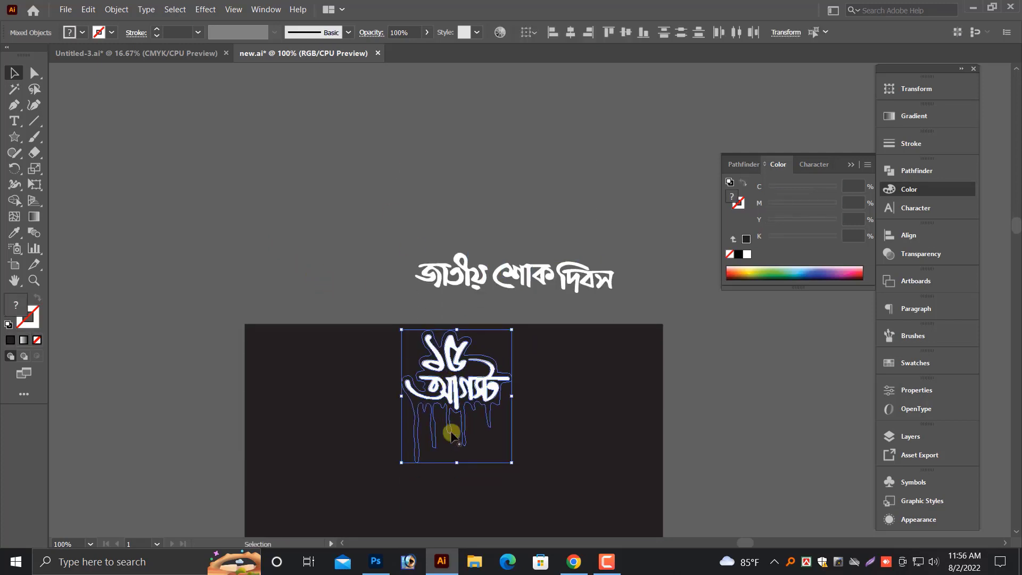
scroll(468, 415, "down", 1)
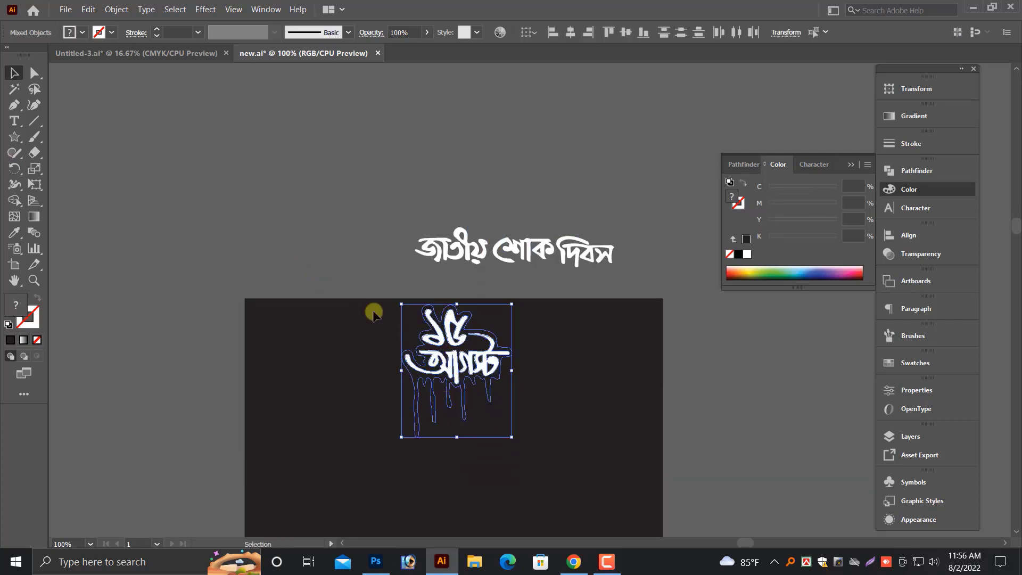
scroll(487, 378, "down", 1)
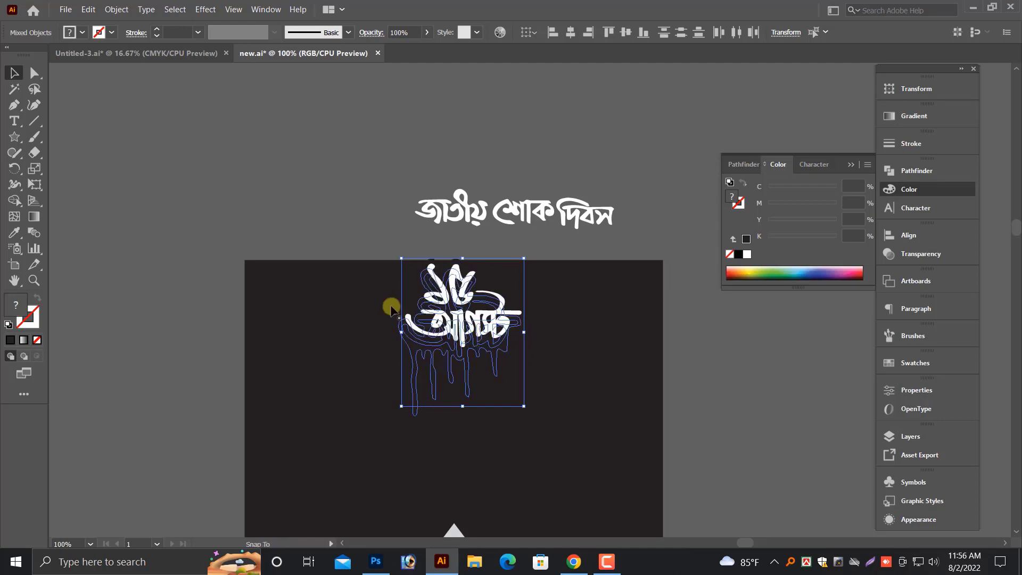
left_click(197, 211)
Lighten the panel rectangle from black to dark grey with K 85.
left_click(34, 73)
left_click(598, 359)
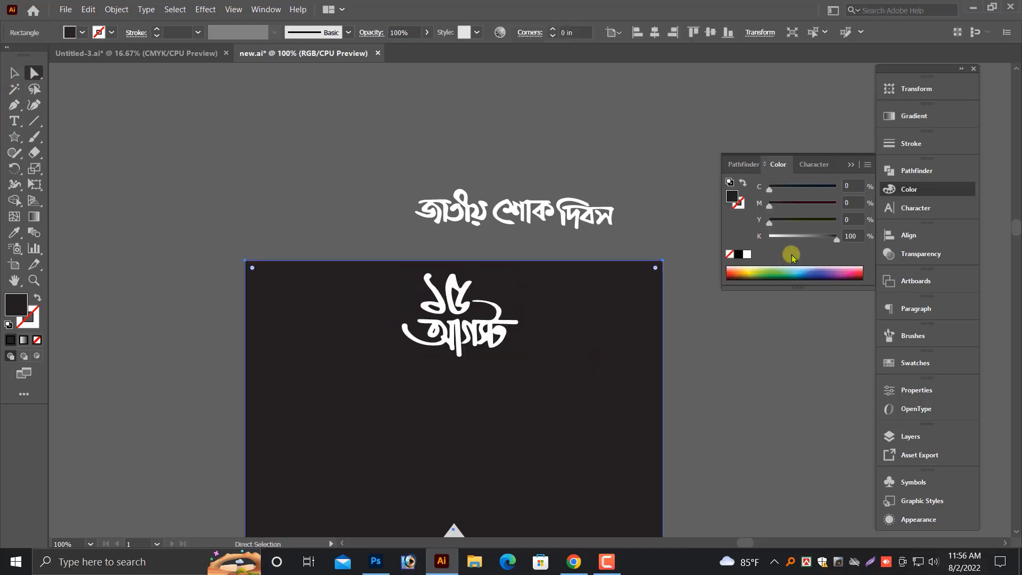
left_click(823, 238)
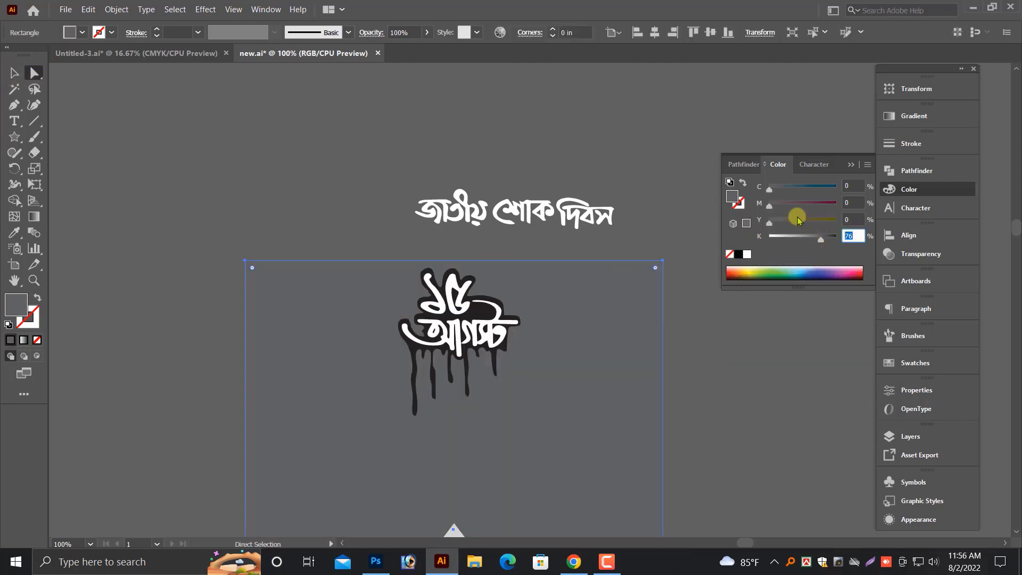
type("85")
key("Return")
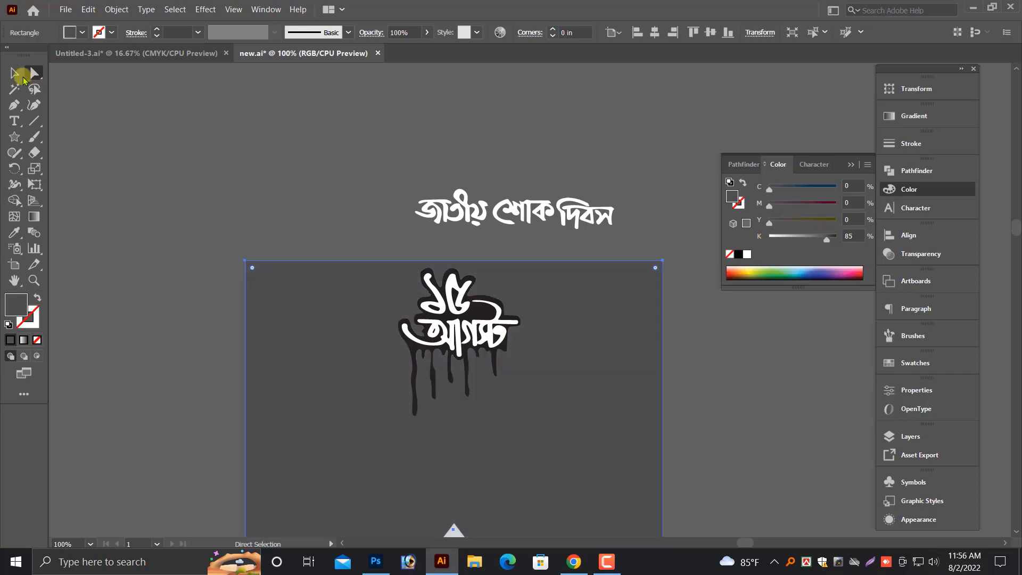
left_click(20, 78)
left_click(239, 136)
scroll(239, 137, "down", 1)
left_click(433, 155)
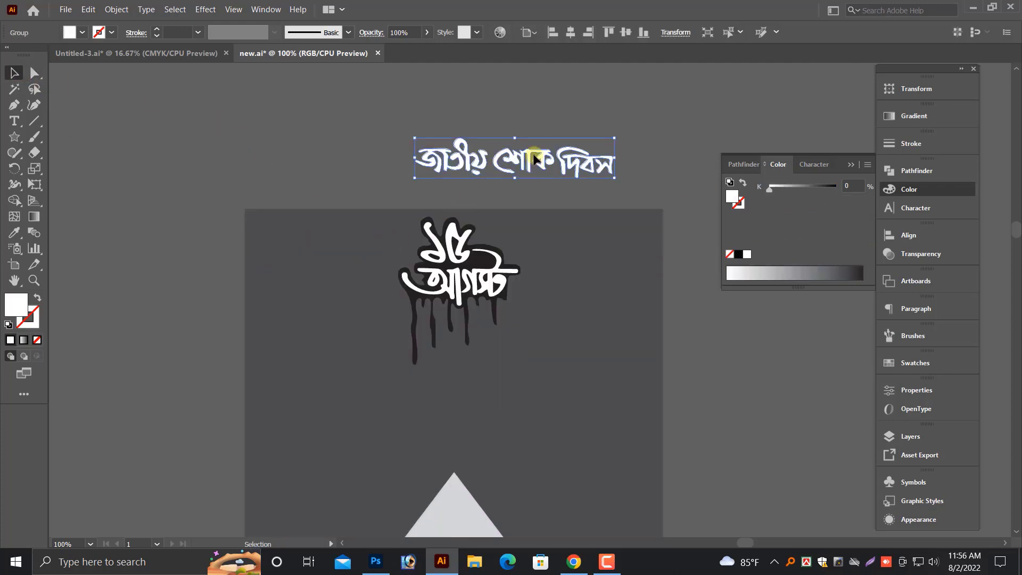
Move the জাতীয় শোক দিবস title below the logo and centre it.
left_click(470, 397)
left_click(427, 130)
left_click(585, 179)
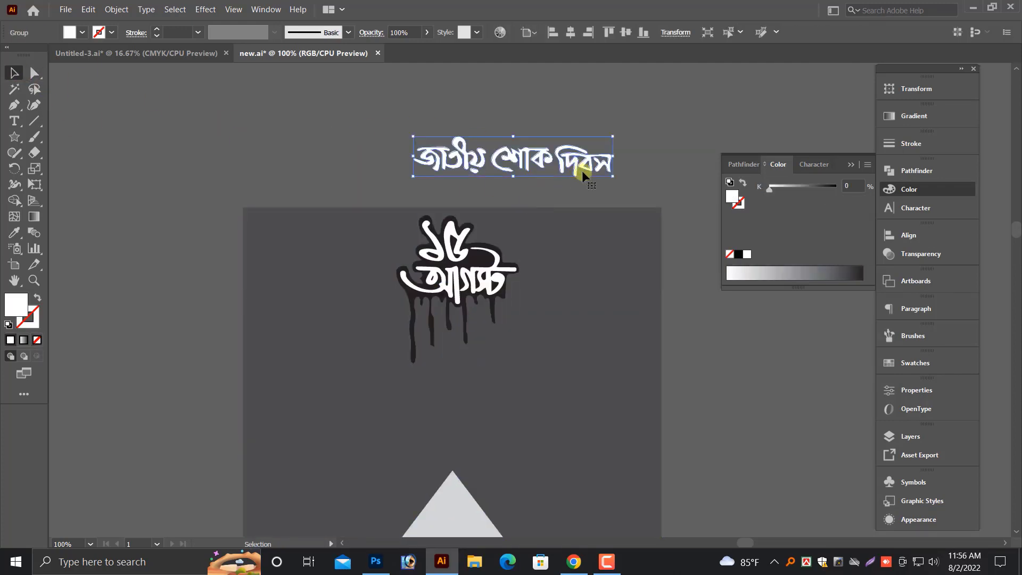
mouse_move(584, 173)
left_mouse_down()
mouse_move(505, 430)
mouse_move(587, 415)
left_mouse_up()
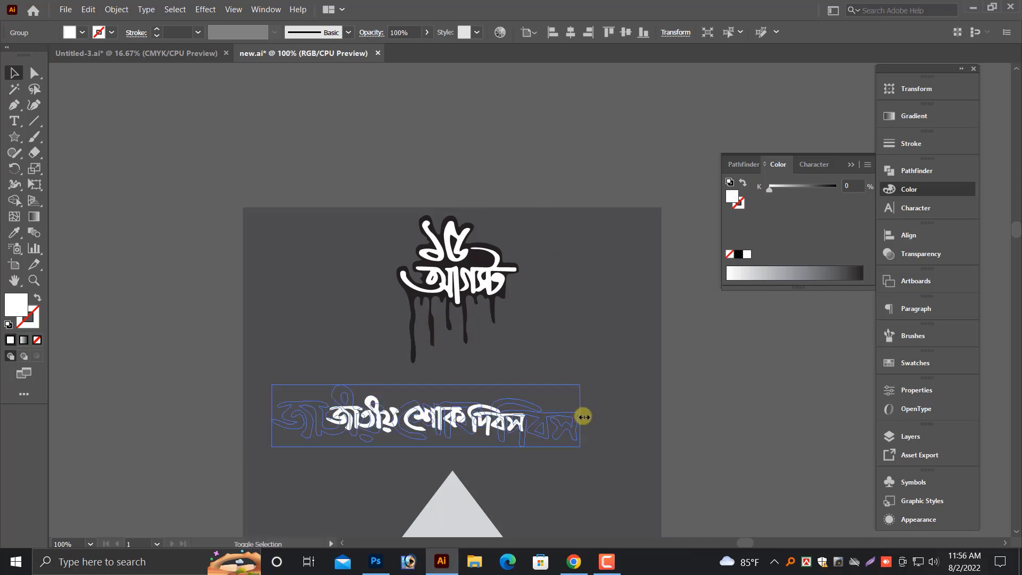
left_click_drag(525, 422, 553, 422)
Scale up the ১৫ আগস্ট lettering together with its drips proportionally.
left_click(457, 314)
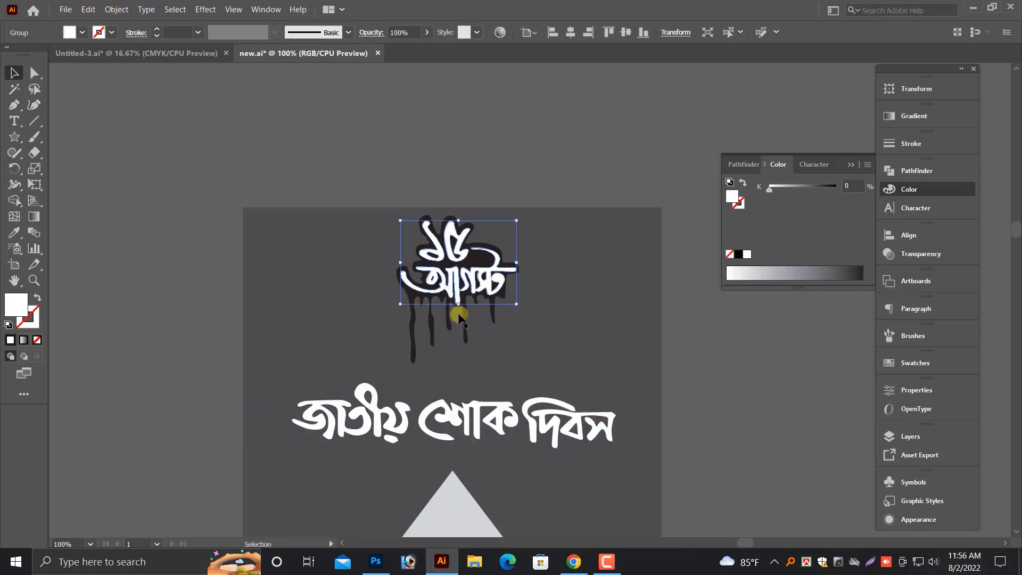
left_click(466, 338, "shift")
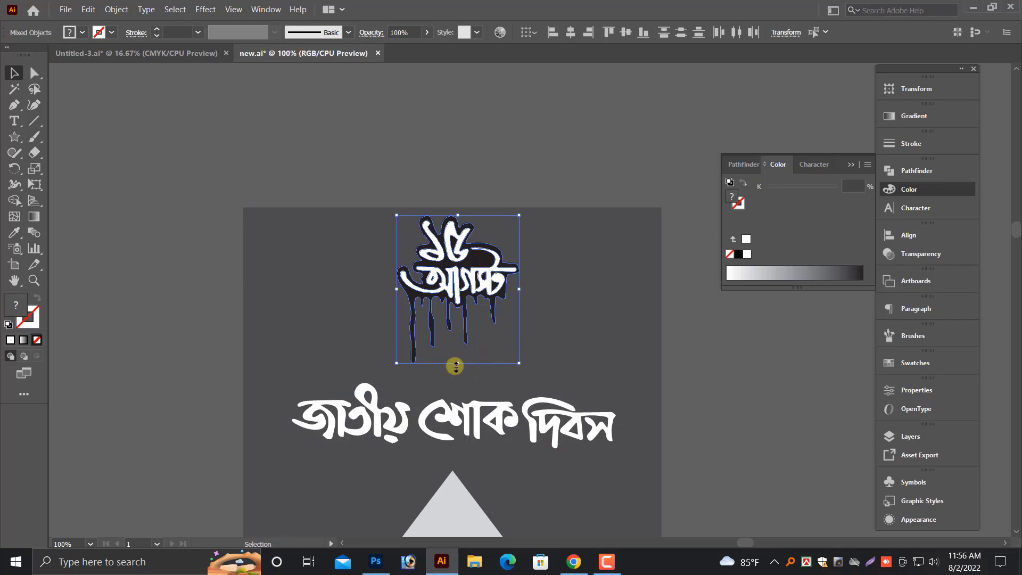
left_click_drag(456, 366, 456, 399)
left_click(456, 167)
key("ctrl+minus")
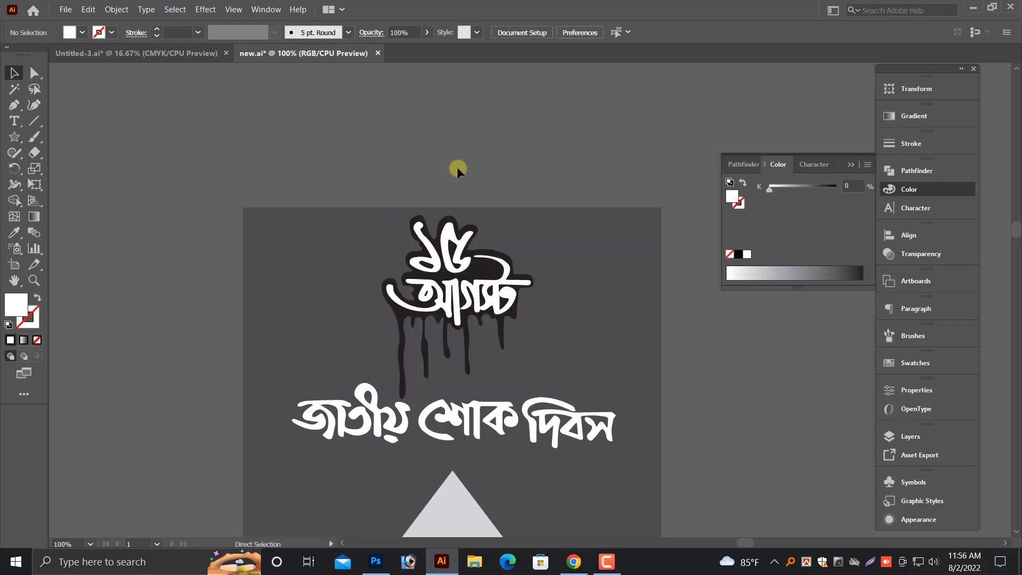
Nudge the title up so it sits just beneath the enlarged logo.
left_click(486, 362)
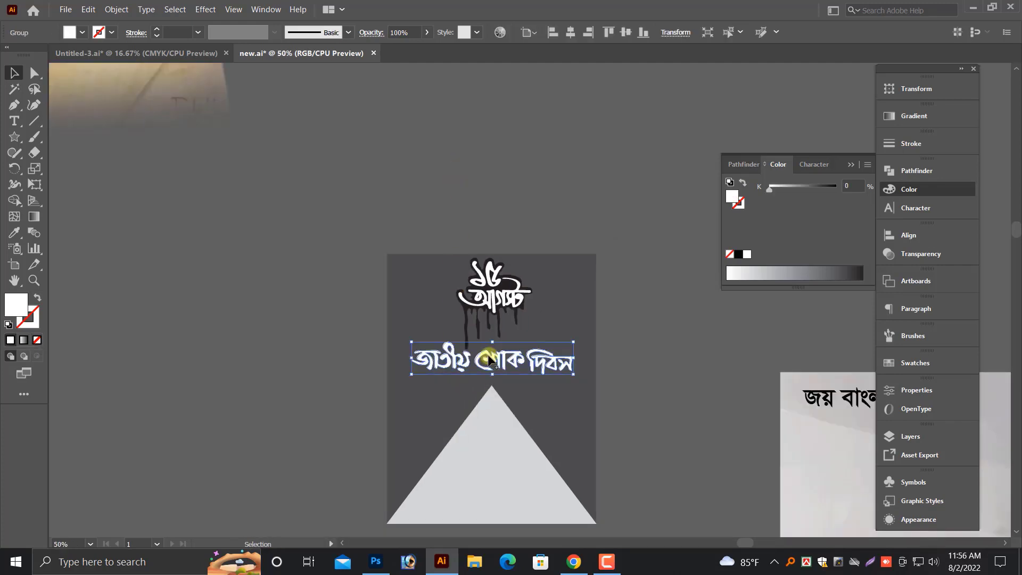
left_click(354, 320)
left_click_drag(483, 358, 483, 347)
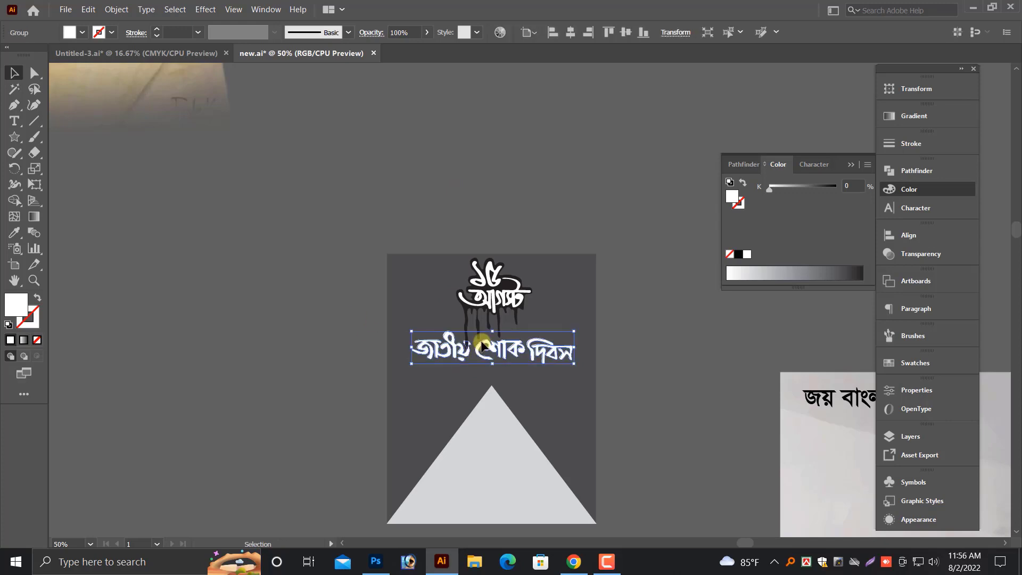
left_click(483, 347, "ctrl")
key("ctrl+minus")
key("ctrl+minus")
Group the grey panel, logo, title and triangle and position it left of the portrait.
left_click(463, 304)
left_click_drag(561, 403, 497, 299)
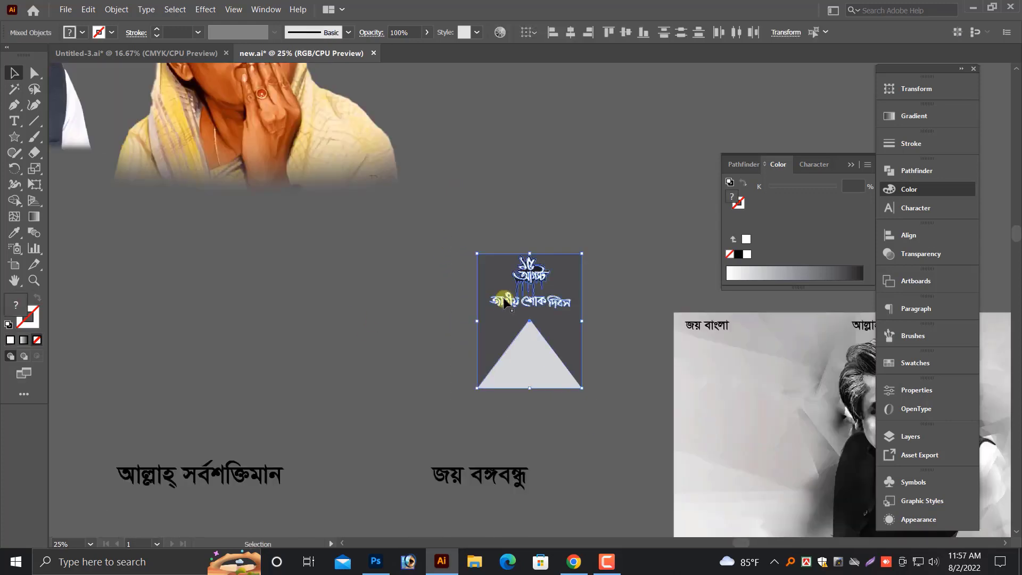
right_click(503, 293)
left_click(551, 380)
left_click_drag(555, 360, 748, 397)
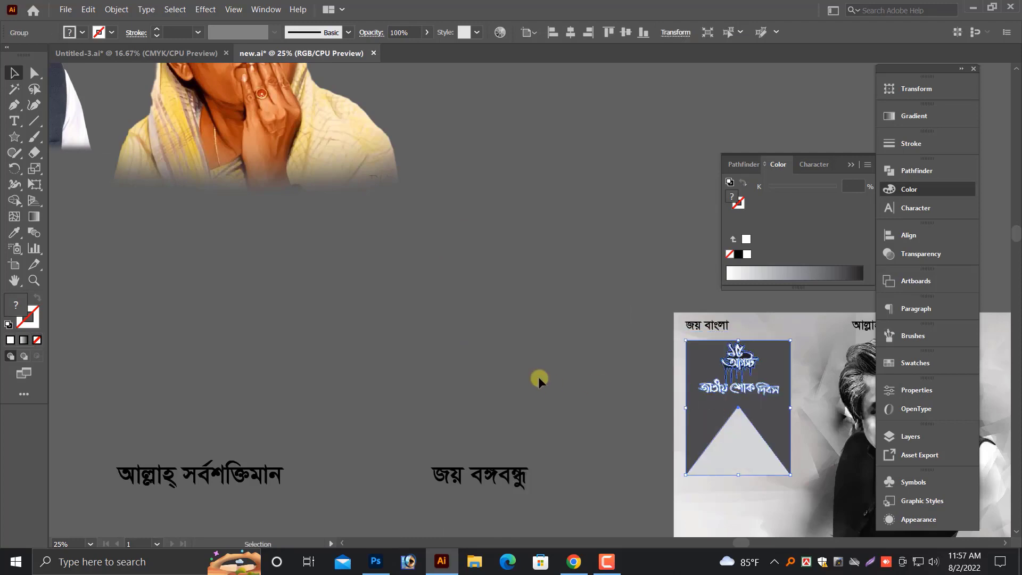
left_click(538, 378)
key("ctrl+plus")
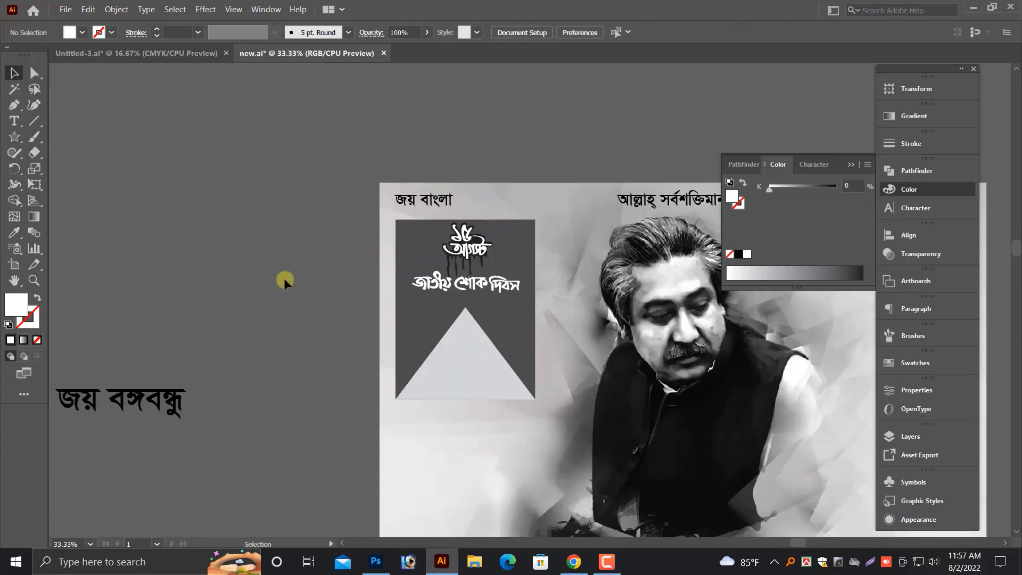
scroll(589, 413, "up", 2)
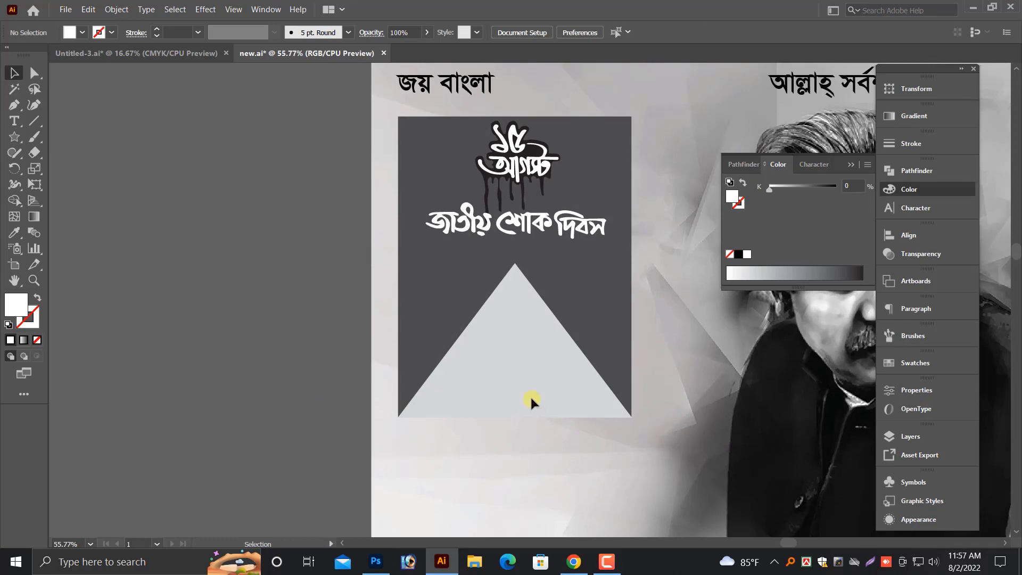
left_click_drag(529, 399, 523, 429)
Pull the banner triangle's tip down to make a shallower notch.
key("ctrl+minus")
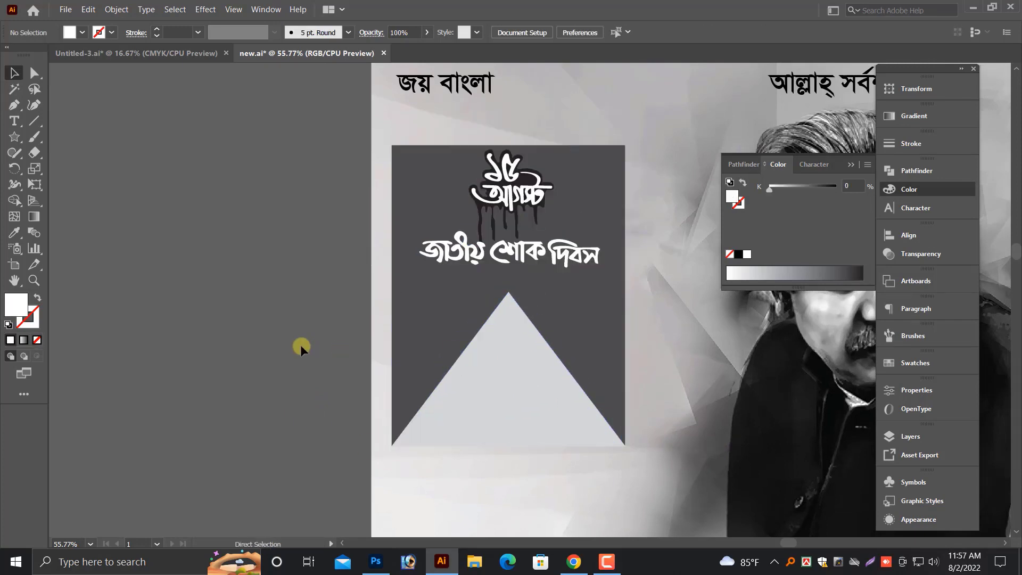
key("ctrl+minus")
key("ctrl+minus")
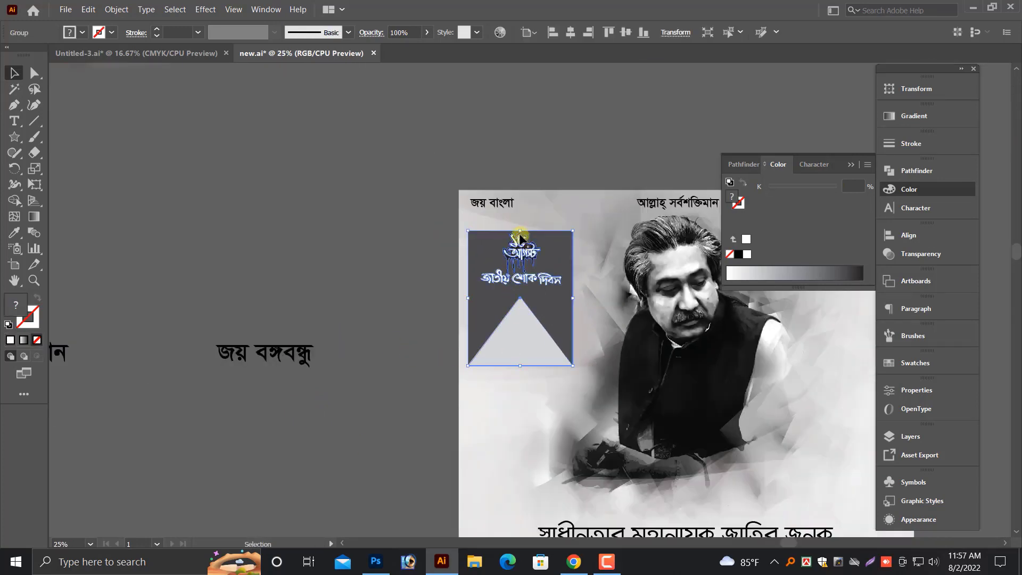
left_click(391, 309)
key("ctrl+minus")
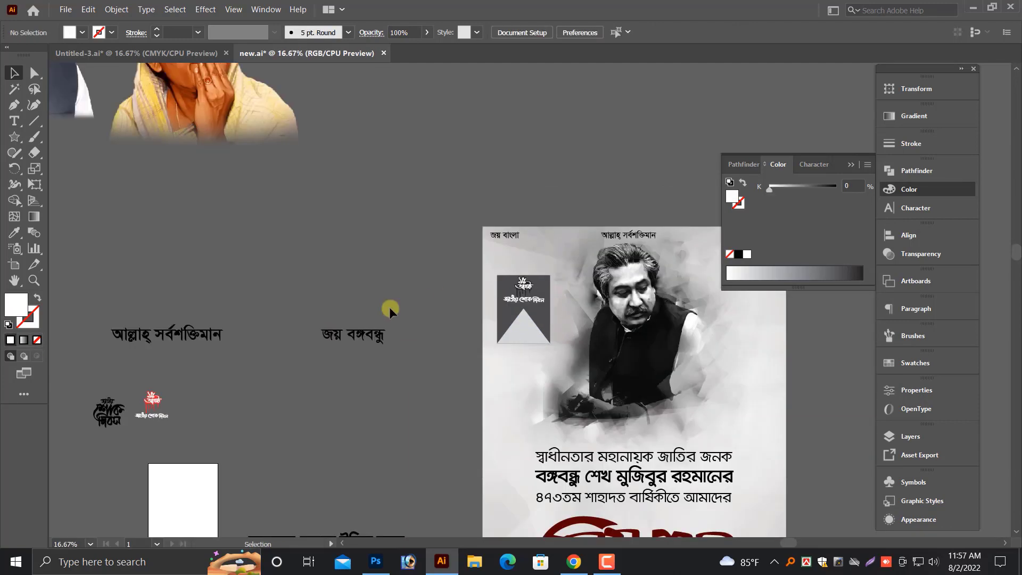
left_click_drag(390, 310, 319, 294)
left_click_drag(258, 240, 595, 349)
left_click_drag(182, 231, 719, 342)
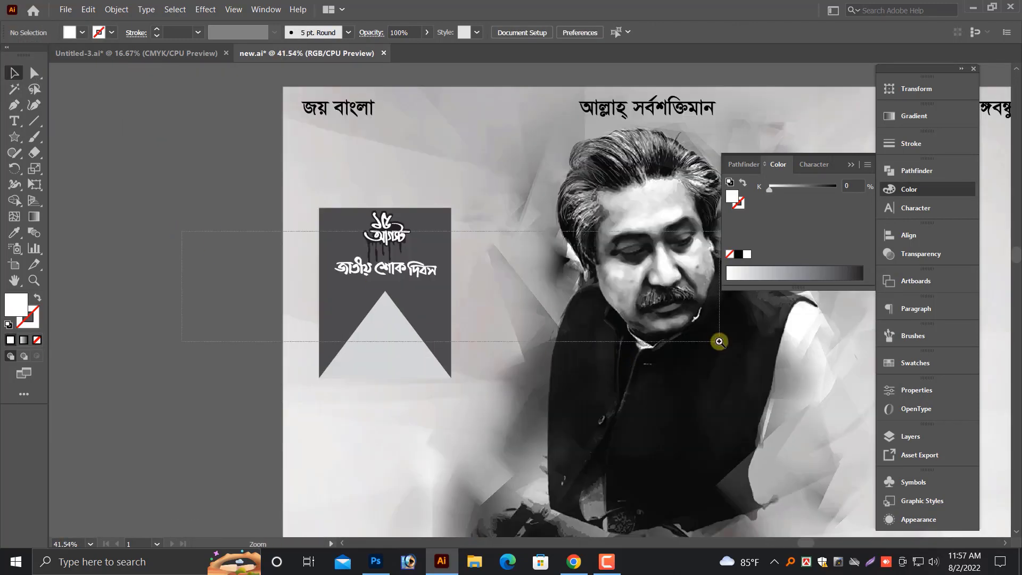
key("a")
left_click(418, 375)
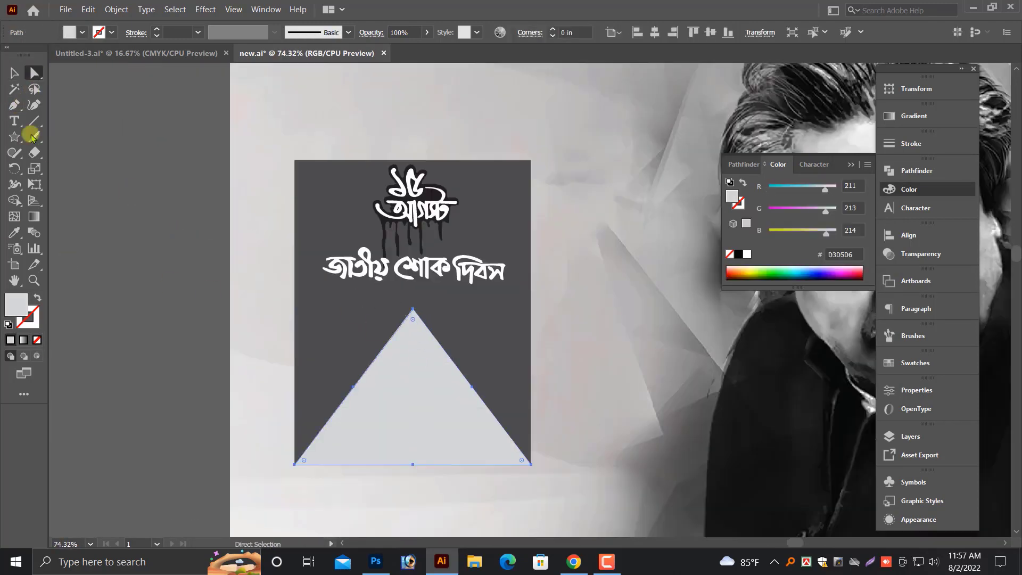
left_click(14, 72)
left_click_drag(412, 309, 414, 327)
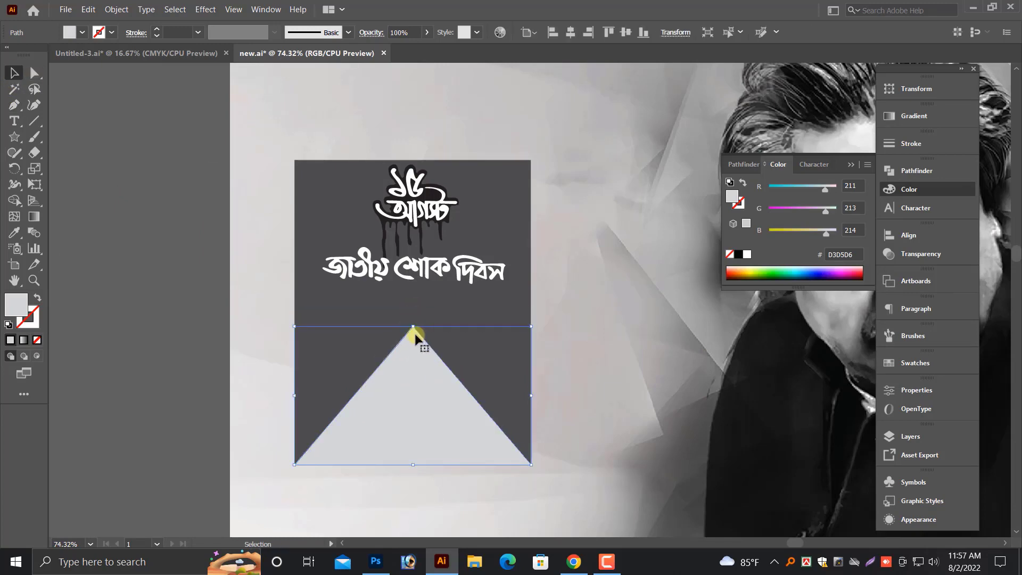
left_click(142, 346)
Save the poster file and zoom out to view all the artboards.
key("ctrl+minus")
key("ctrl+minus")
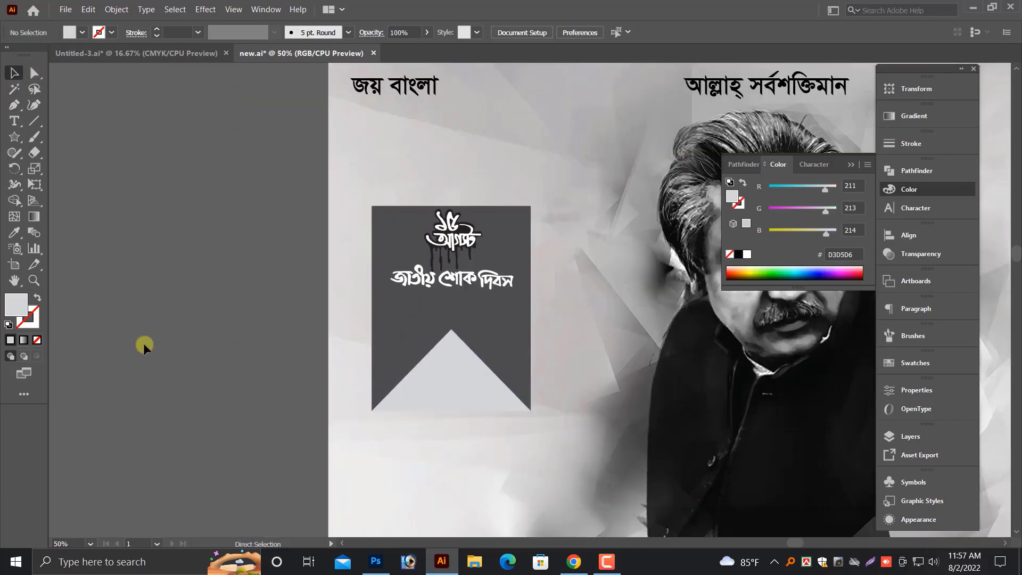
key("ctrl+minus")
key("ctrl+minus")
key("ctrl+minus")
scroll(337, 427, "right", 3)
scroll(338, 426, "down", 2)
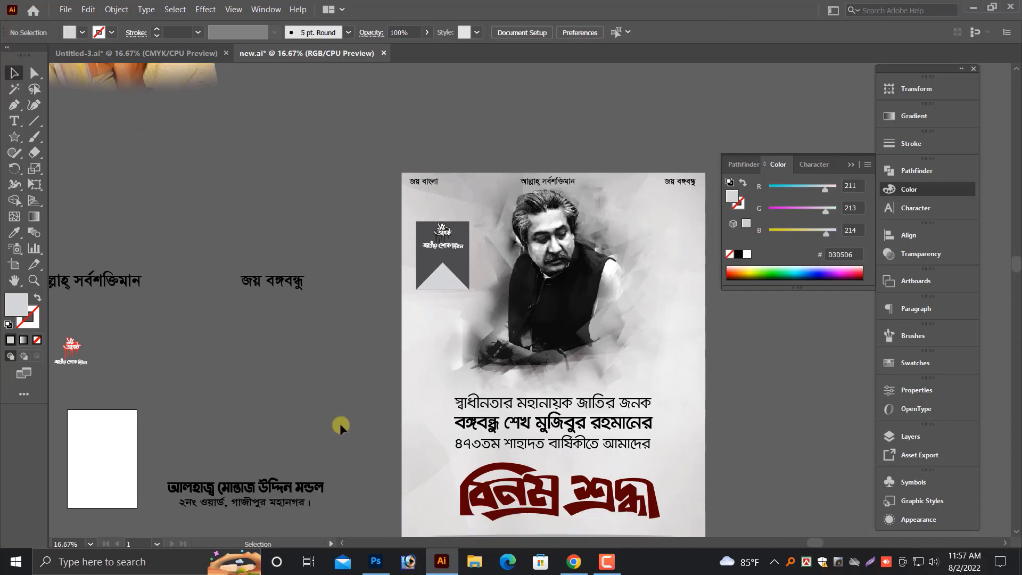
scroll(329, 421, "down", 2)
key("ctrl+s")
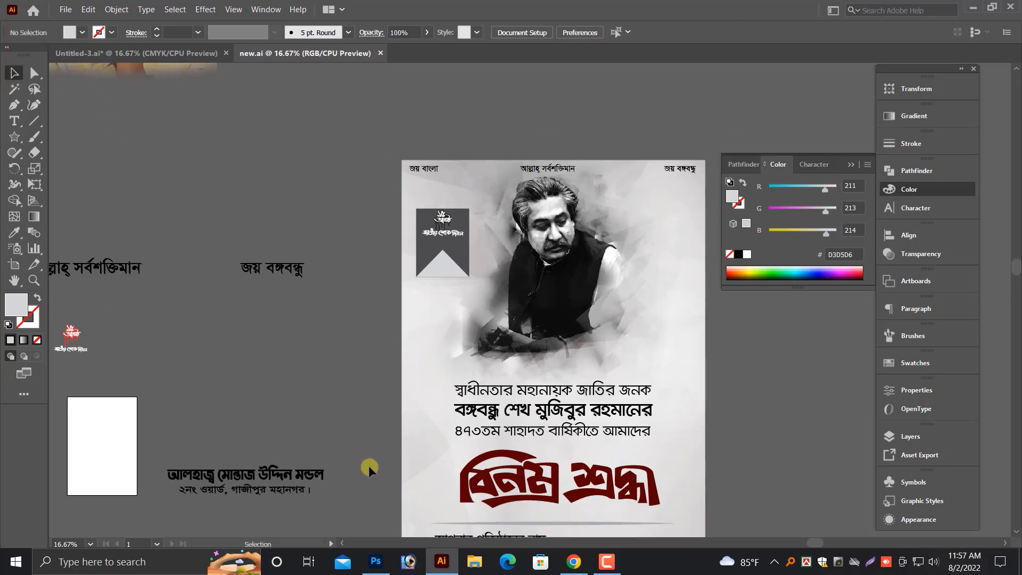
scroll(372, 456, "down", 3)
scroll(372, 456, "down", 3)
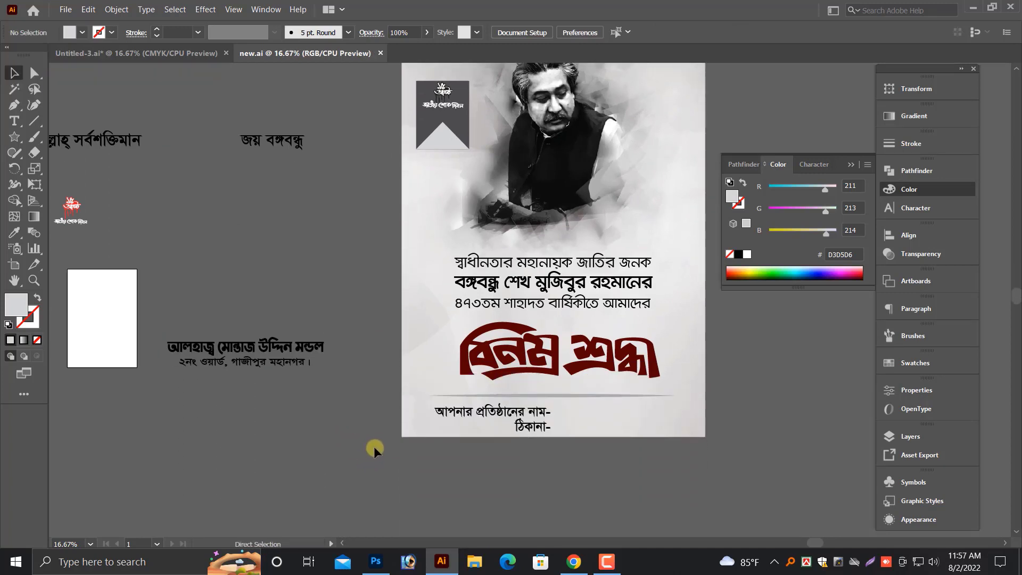
key("ctrl+minus")
key("ctrl+minus")
scroll(401, 466, "up", 3)
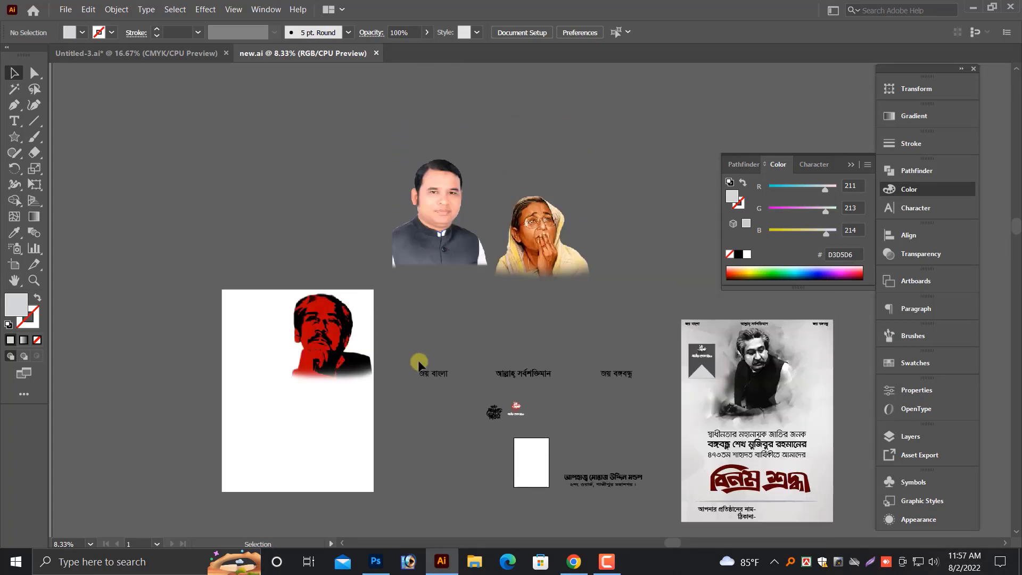
Move the woman's yellow-shawl portrait onto the left artboard beside the red portrait.
left_click(538, 237)
mouse_move(334, 396)
left_mouse_down()
mouse_move(294, 392)
mouse_move(310, 352)
left_mouse_up()
left_click(174, 375)
scroll(413, 440, "down", 1)
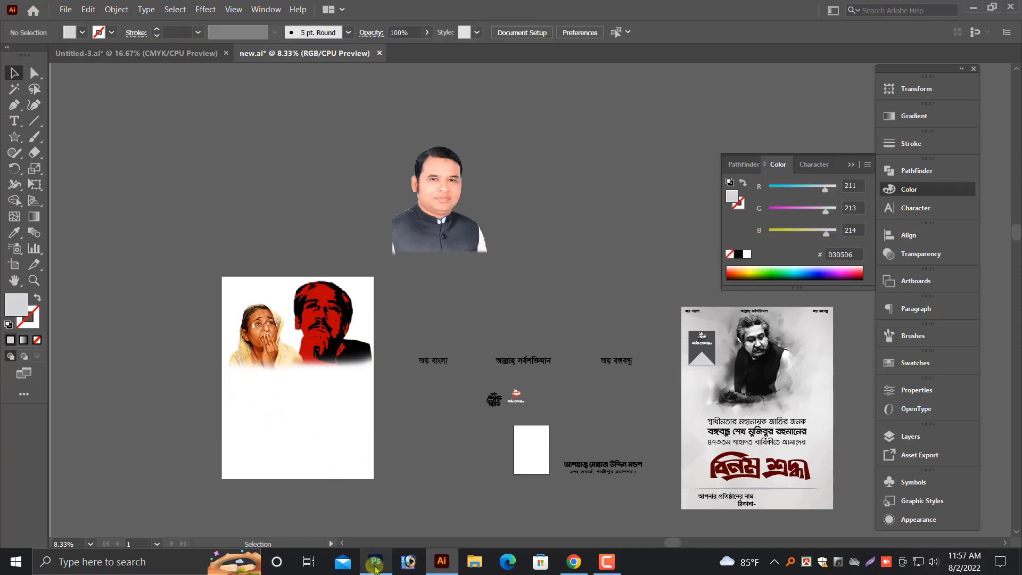
left_click(376, 561)
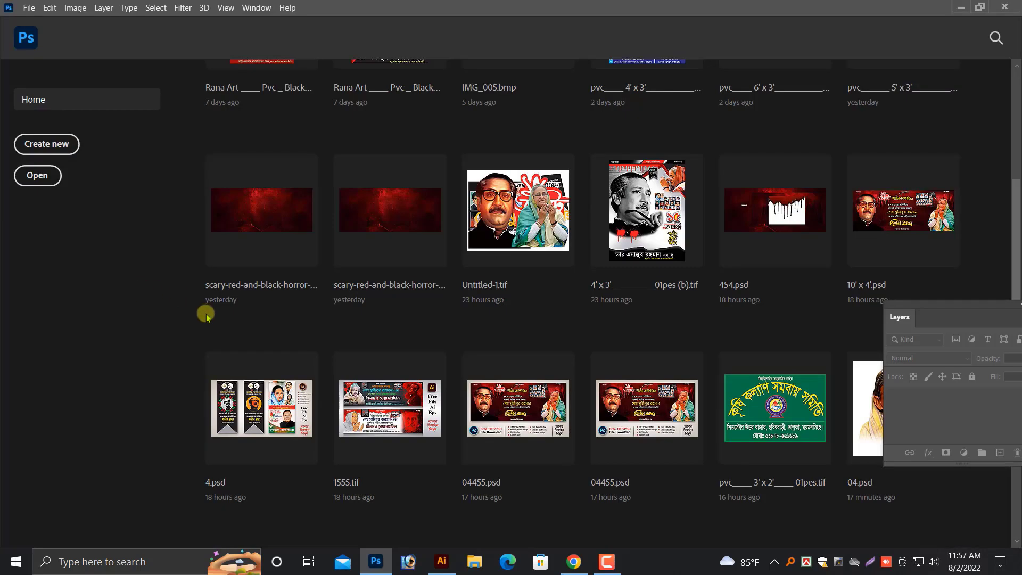
Open the red texture files 4006-01 and 4028-02 together from the Desktop.
left_click(29, 8)
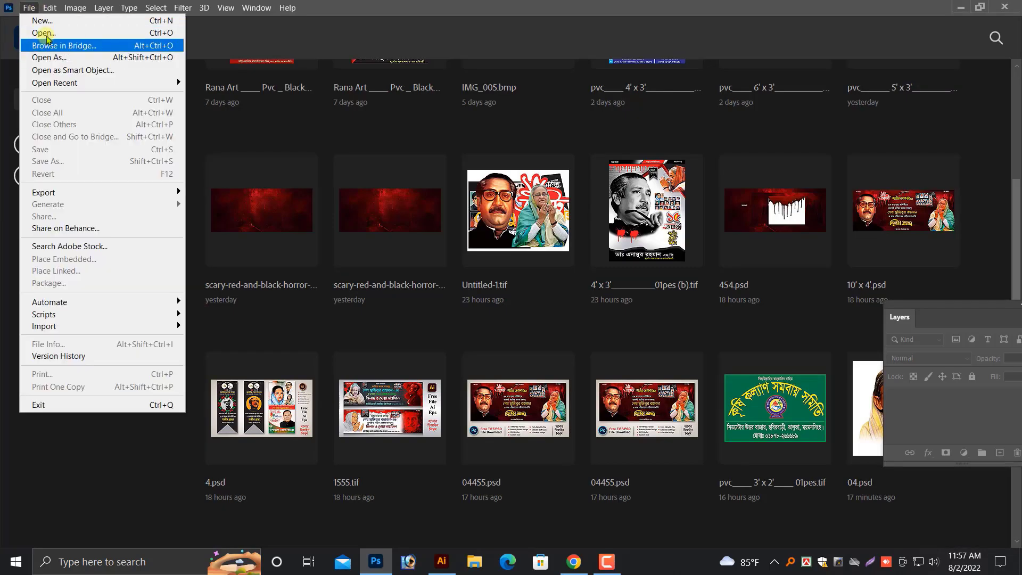
left_click(37, 31)
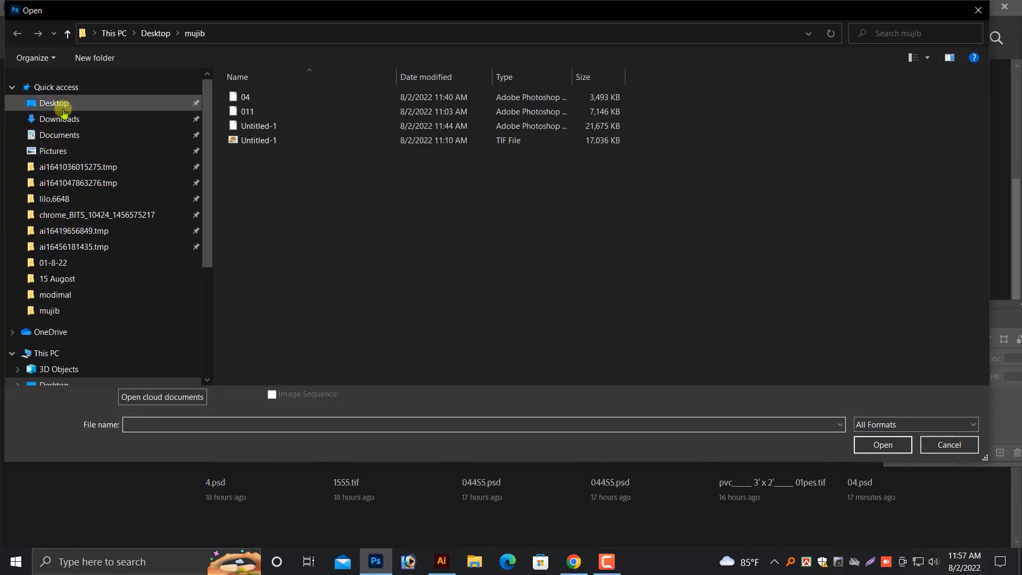
left_click(63, 103)
left_click(323, 176)
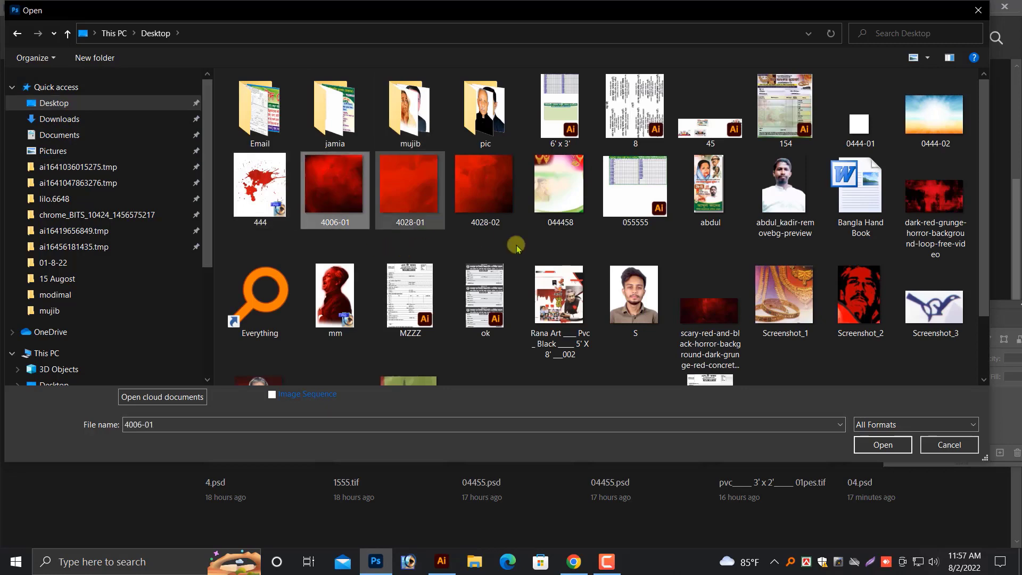
left_click(482, 184, "ctrl")
key("Return")
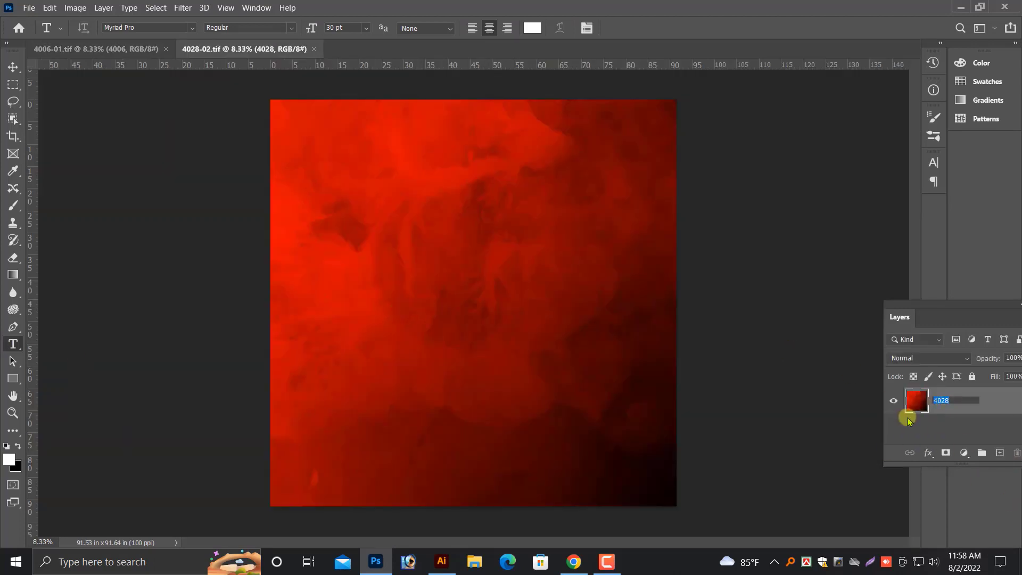
Confirm the 4028 layer name and bring the layers panel into view, cancelling Canvas Size.
left_click(74, 51)
left_click(49, 7)
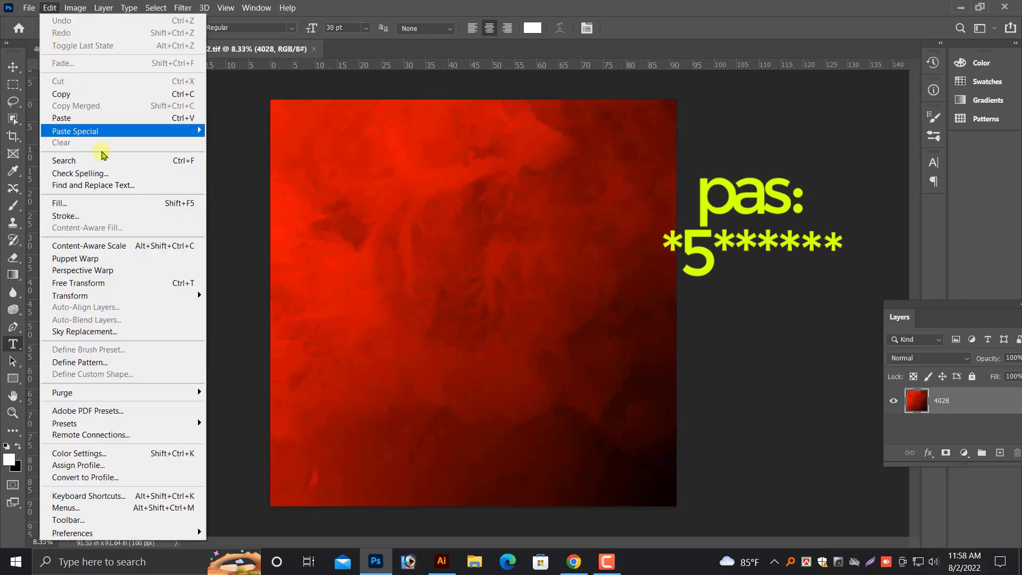
left_click(411, 200)
left_click_drag(921, 306, 833, 300)
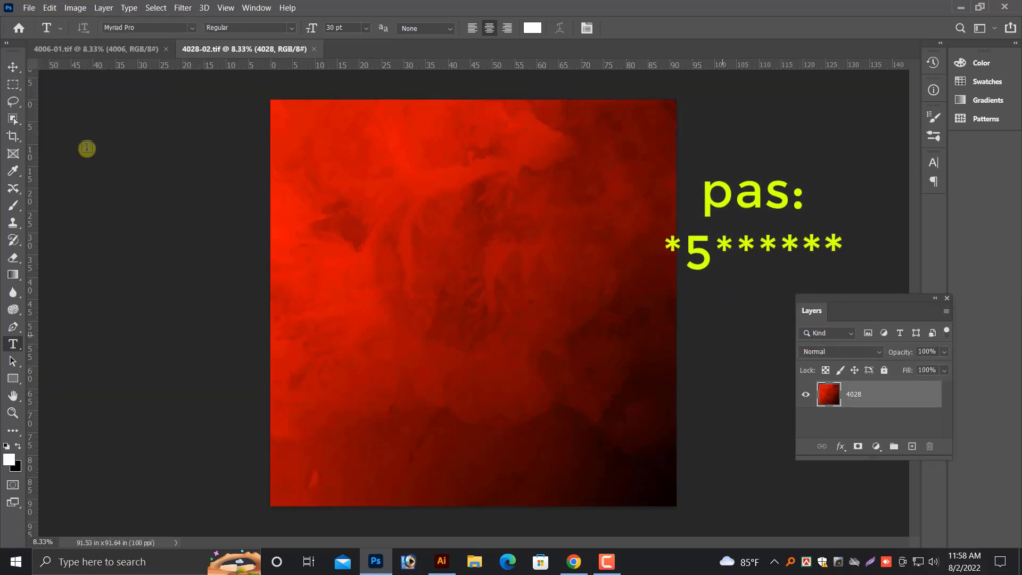
left_click(75, 7)
left_click(95, 113)
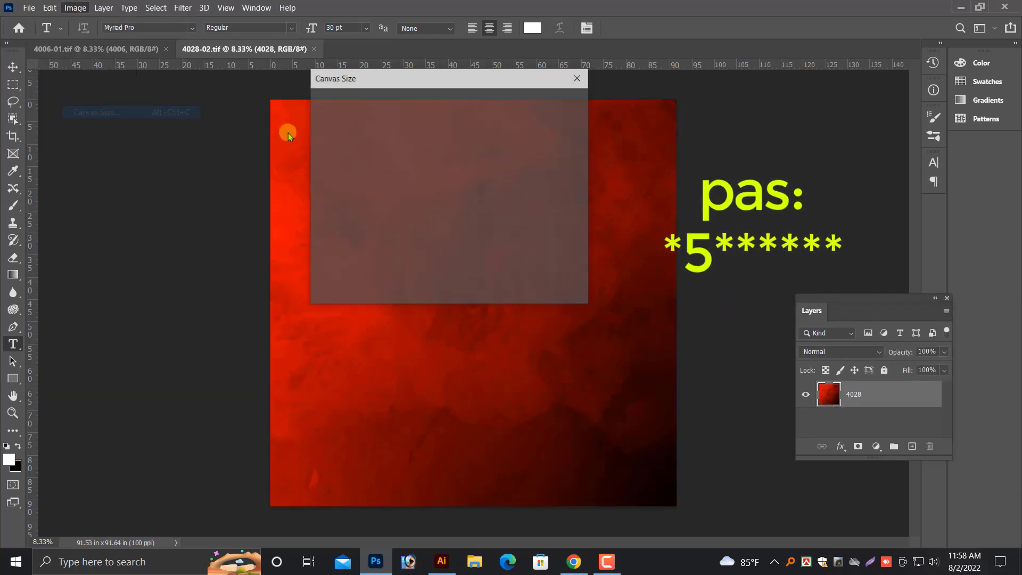
left_click(441, 224)
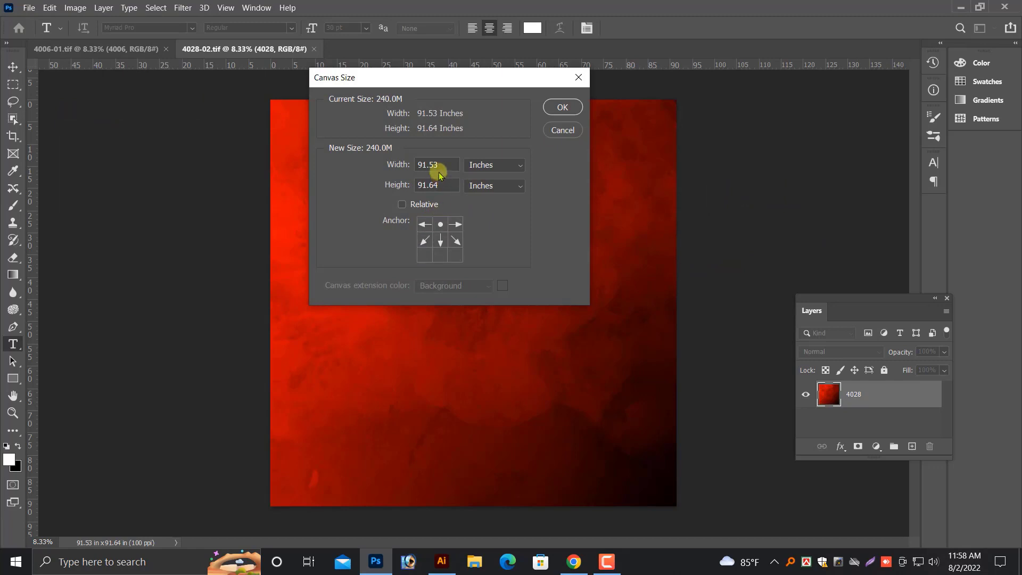
left_click(558, 132)
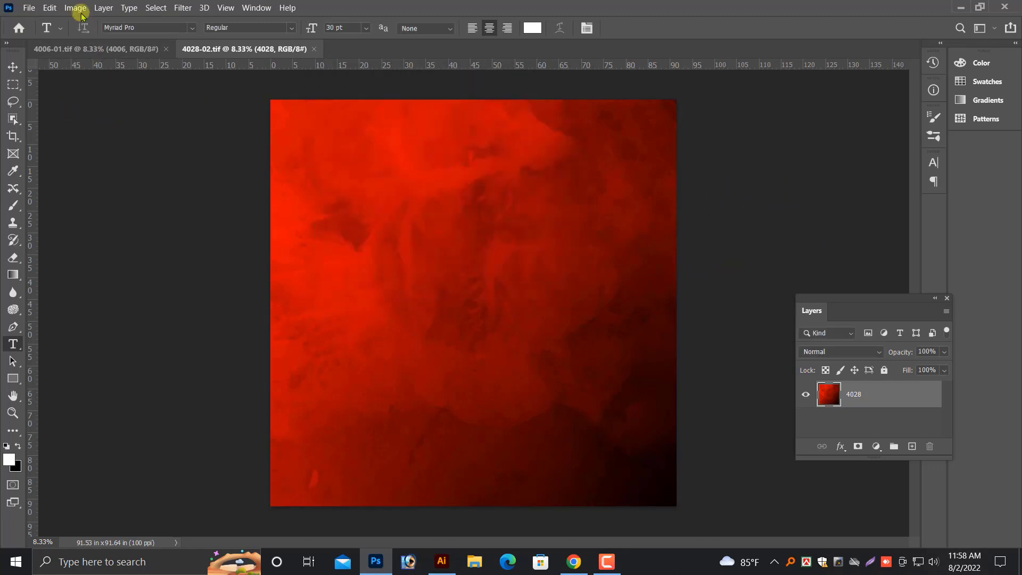
Resize the red smoke image to 36 inches wide.
left_click(80, 10)
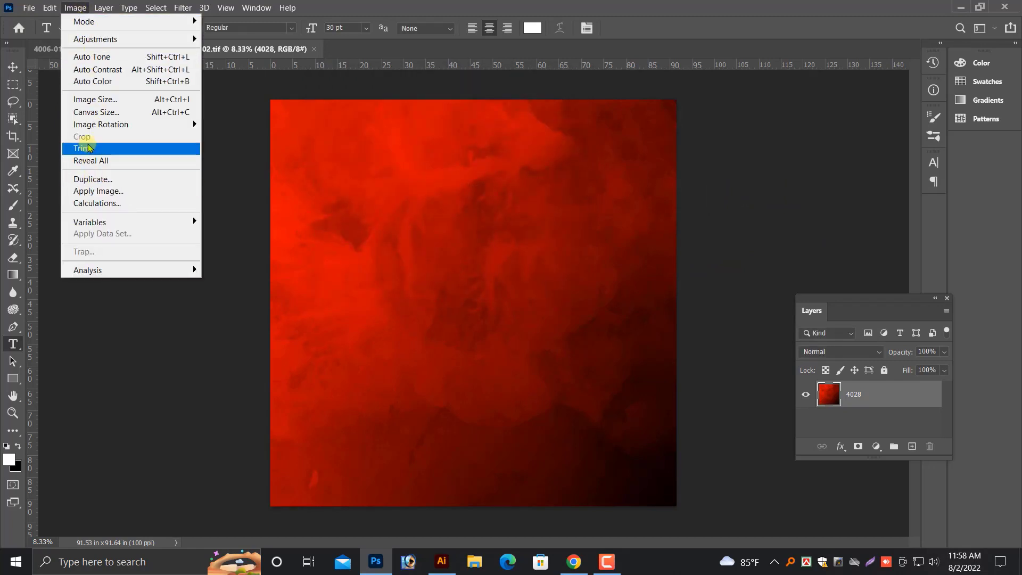
left_click(96, 100)
type("36")
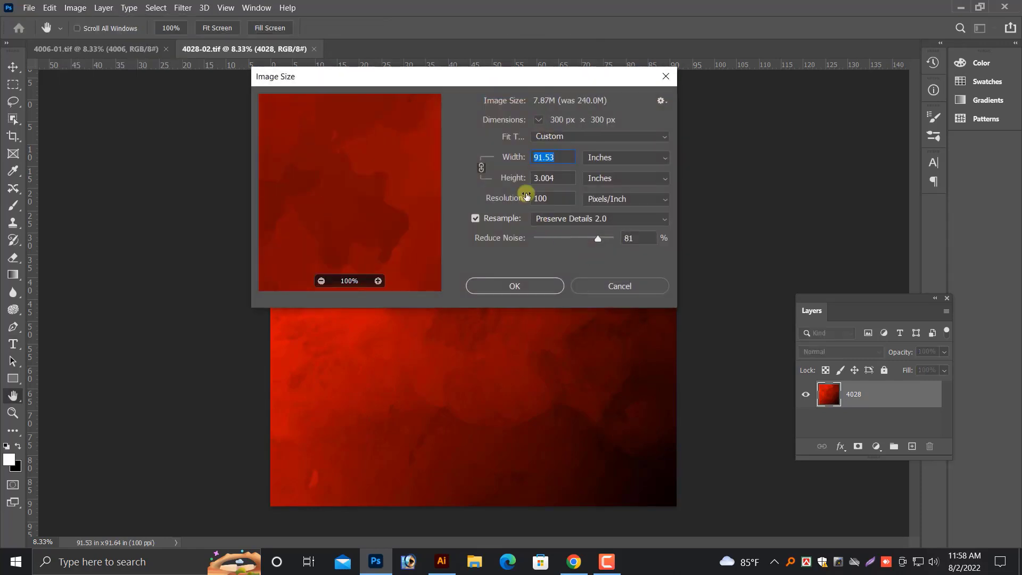
key("Return")
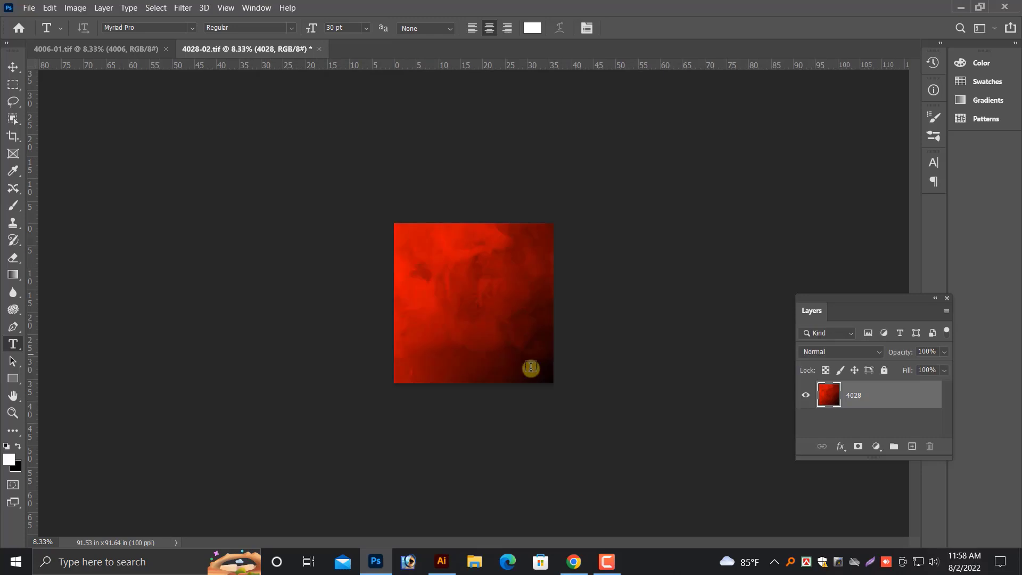
key("ctrl+plus")
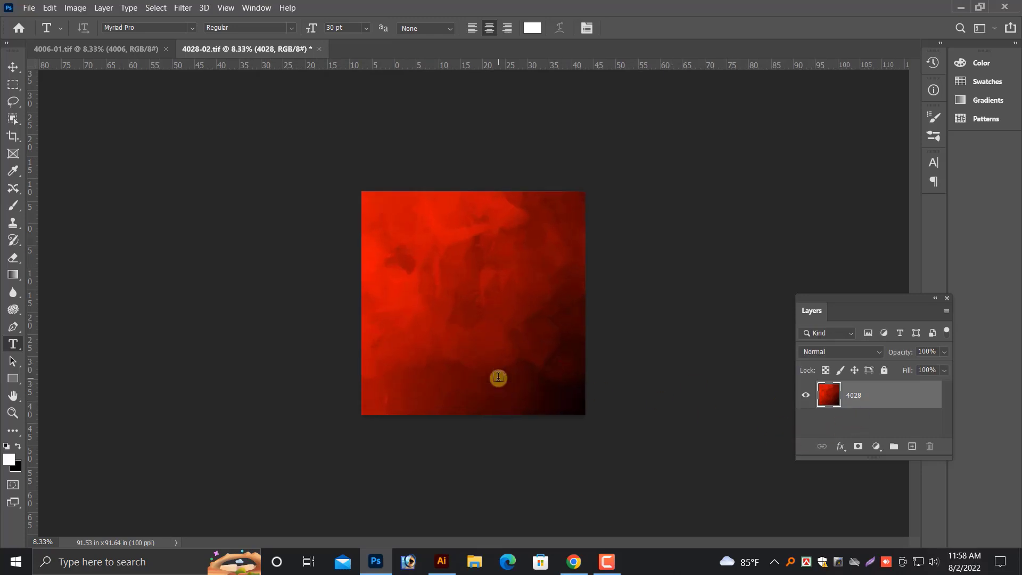
key("ctrl+plus")
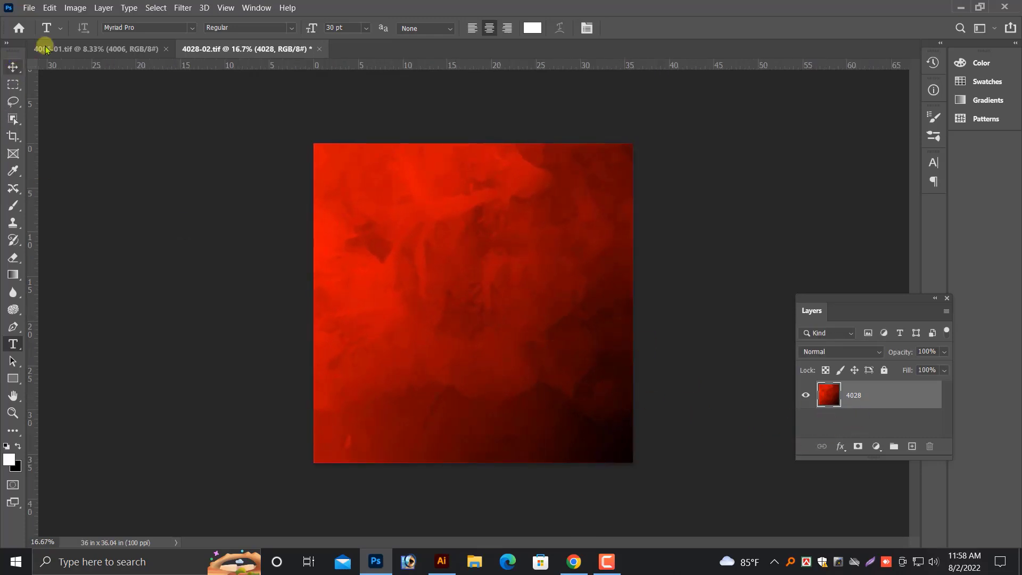
Extend the canvas downward to 48 inches tall, anchored at the top.
key("v")
left_click(75, 7)
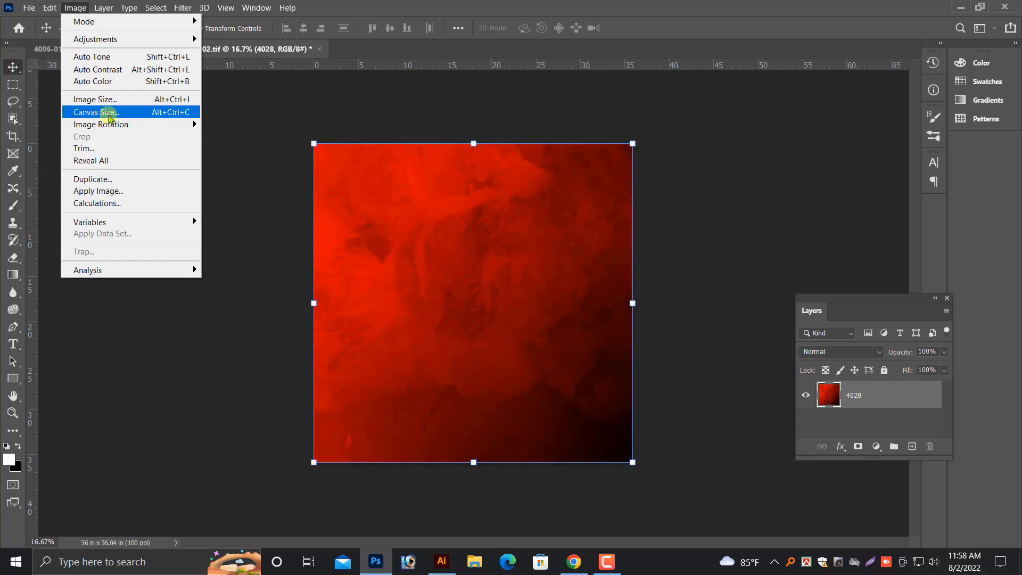
left_click(109, 112)
left_click(441, 224)
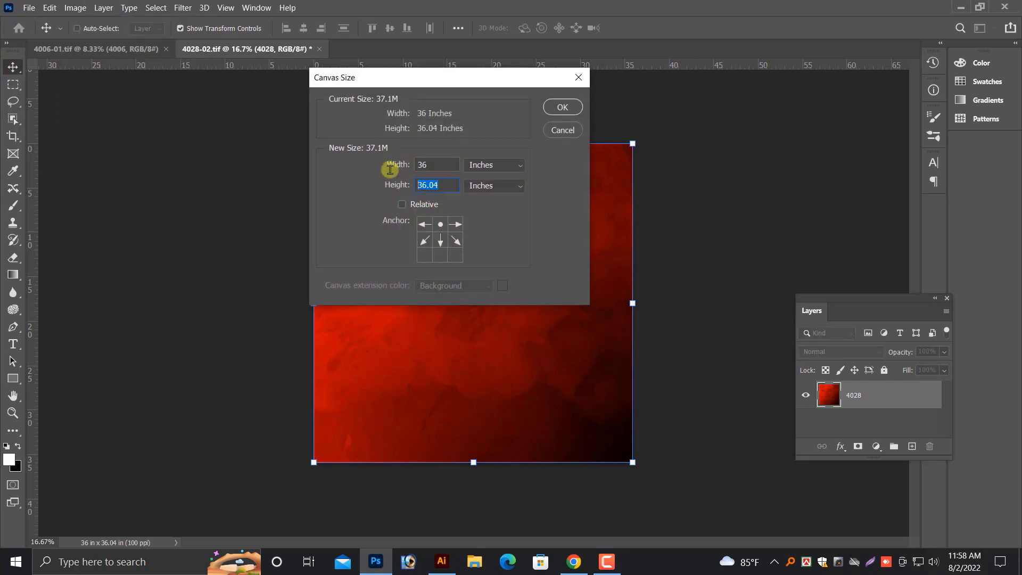
key("Return")
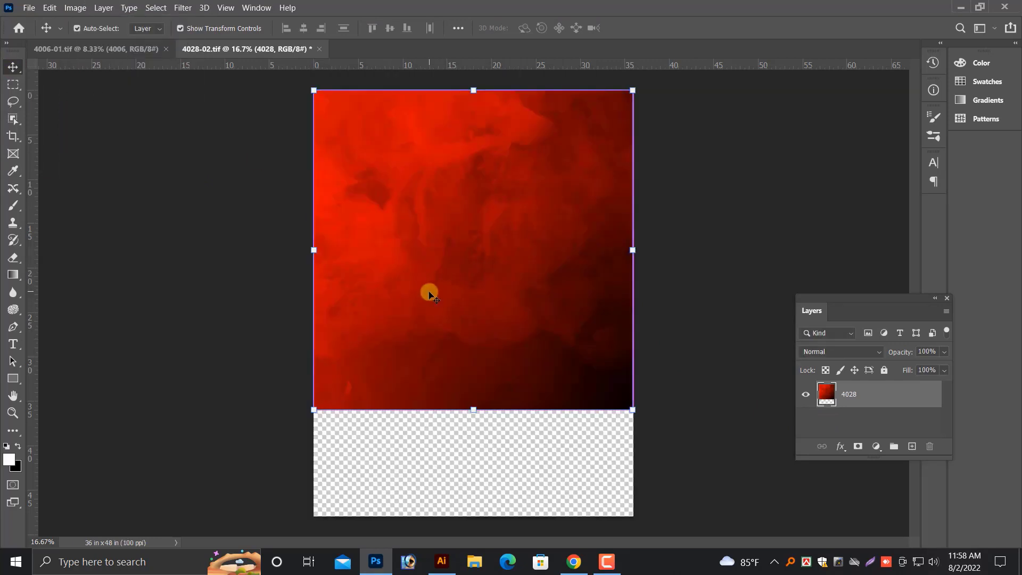
key("ctrl+minus")
key("ctrl+plus")
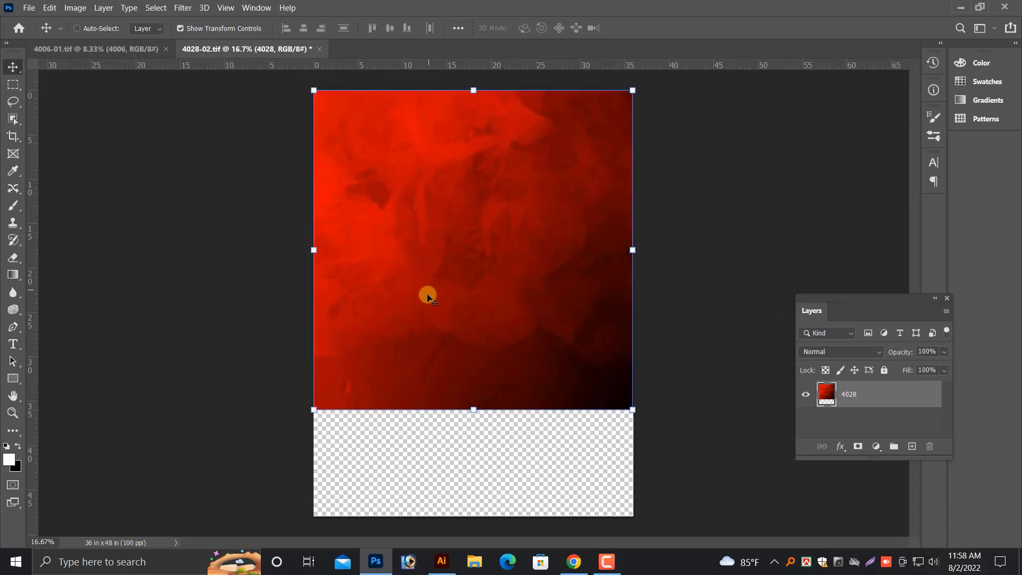
In a new Chrome tab, search Google Images for 'ambos background' and scroll the results.
left_click(574, 562)
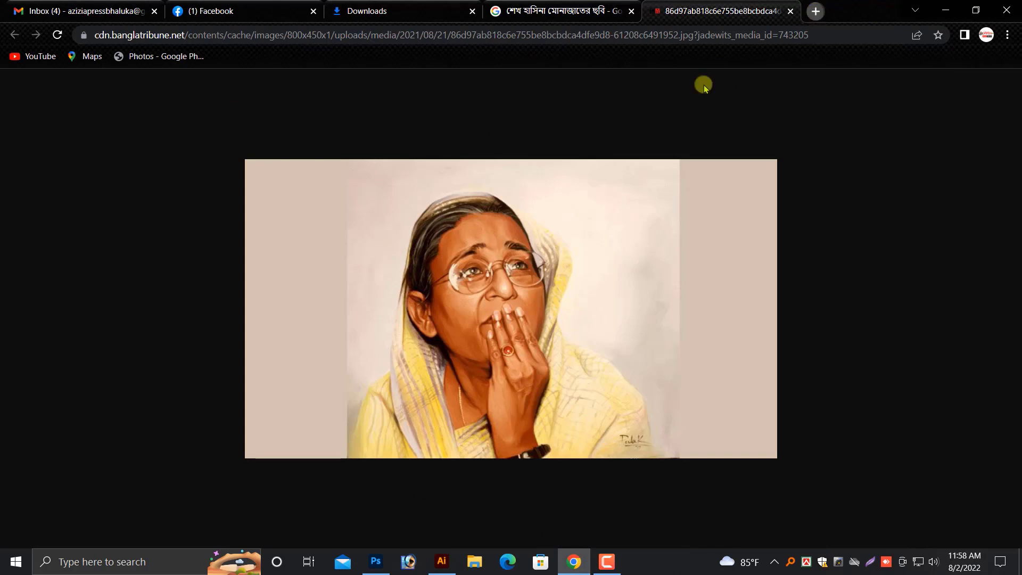
key("ctrl+t")
left_click(479, 275)
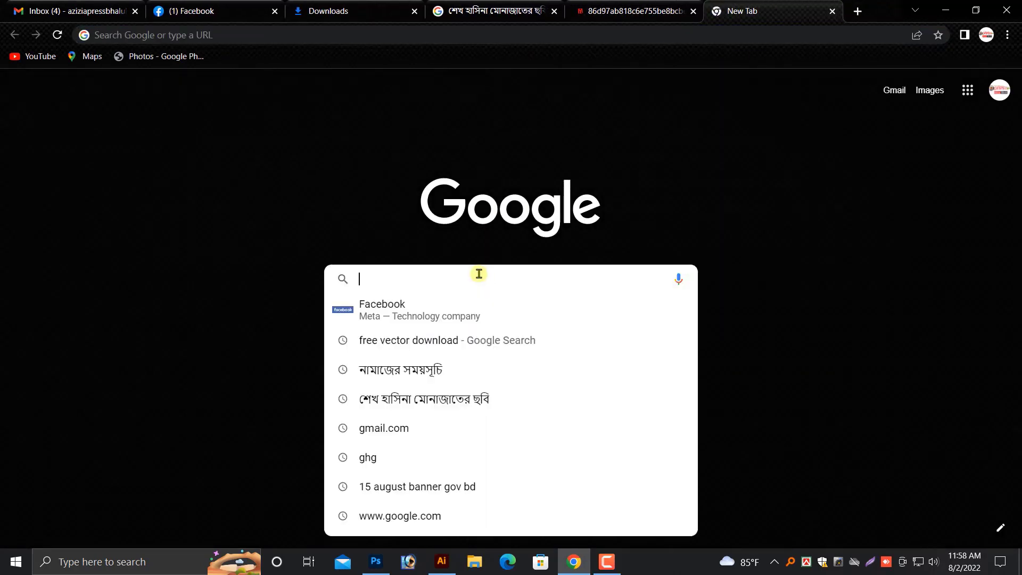
type("amb")
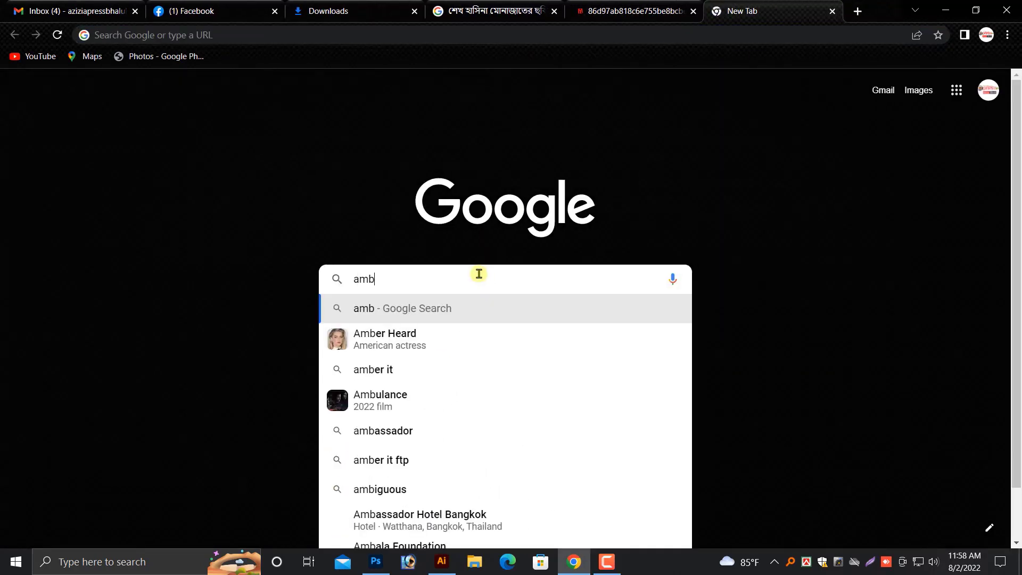
type("oos bac")
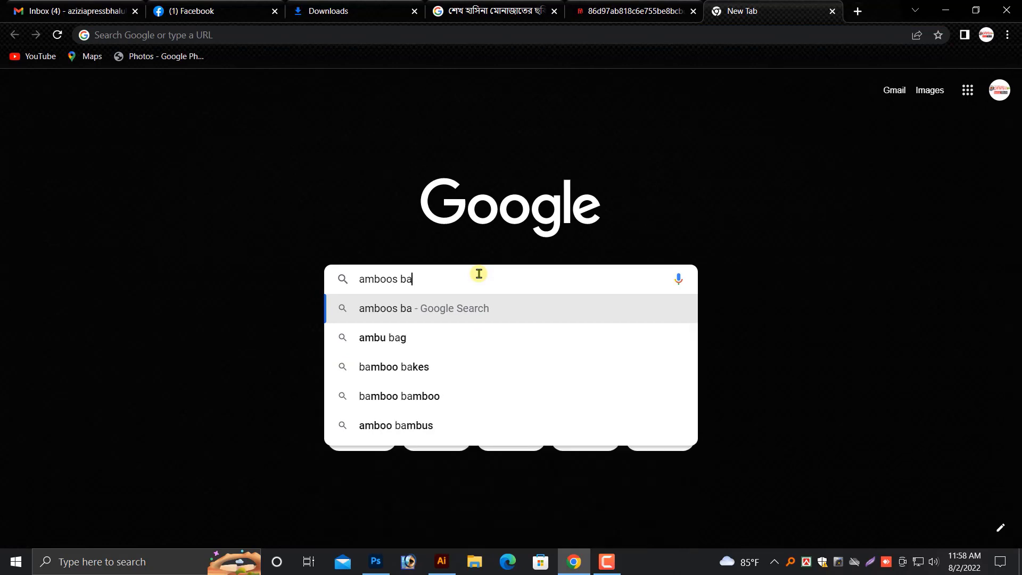
type("kgo")
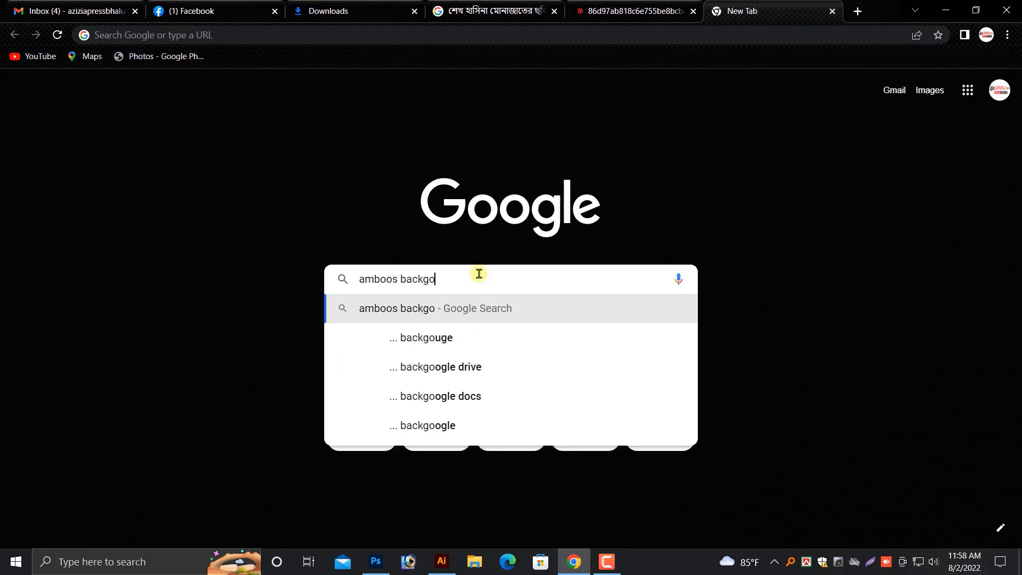
key("BackSpace")
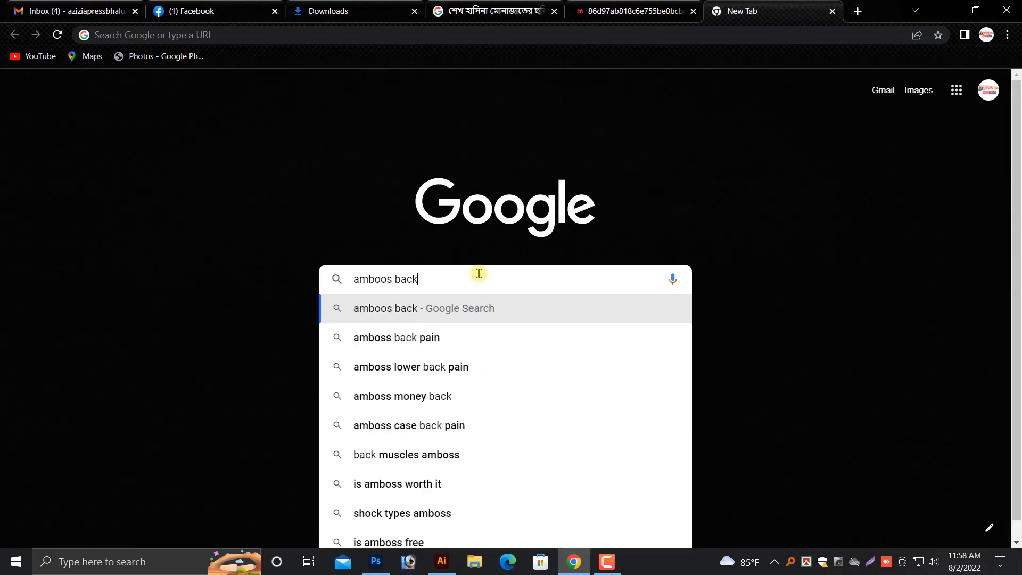
key("BackSpace")
key("BackSpace")
key("BackSpace")
key("BackSpace")
key("BackSpace")
key("BackSpace")
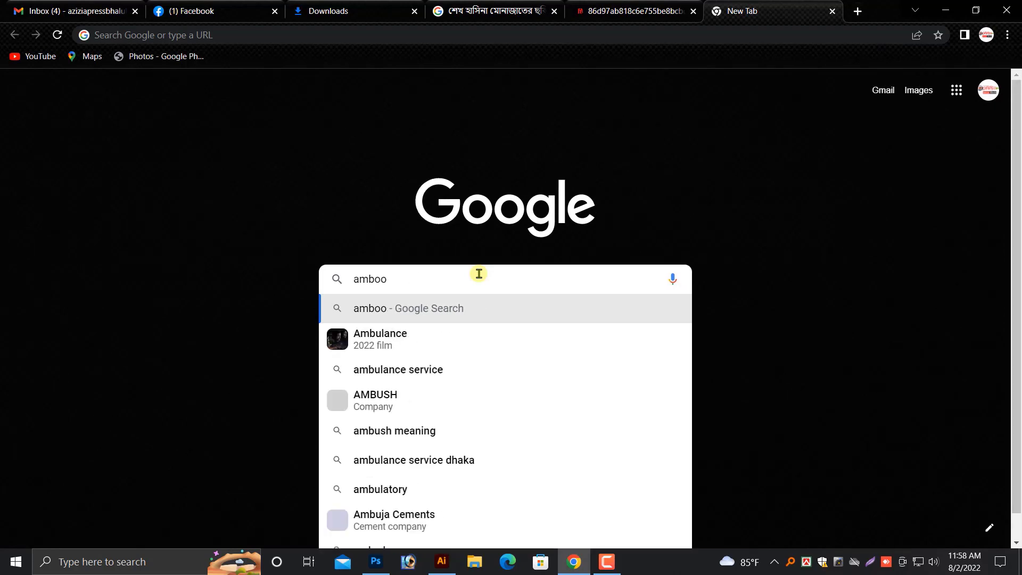
key("BackSpace")
type("s ")
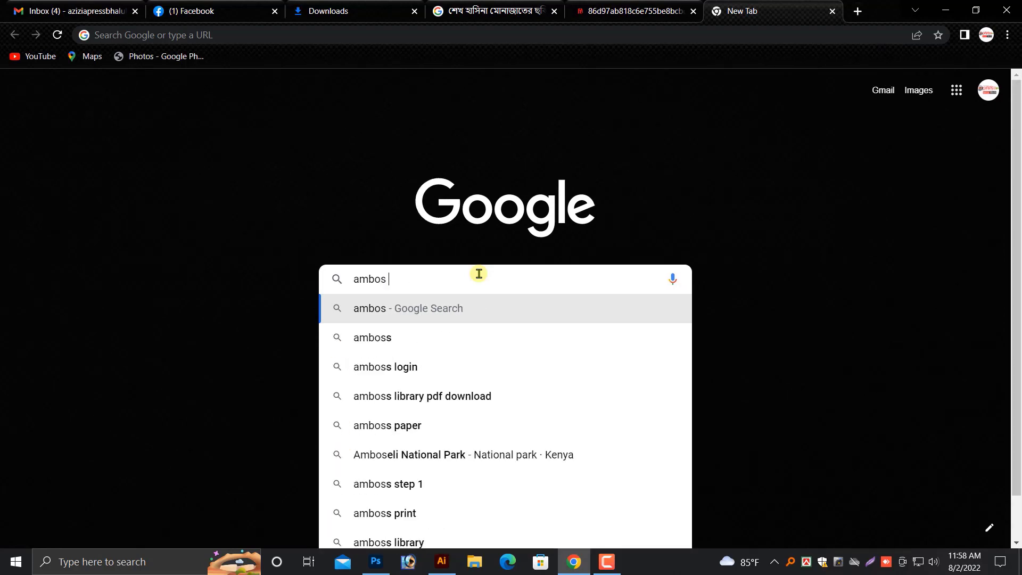
type("backg")
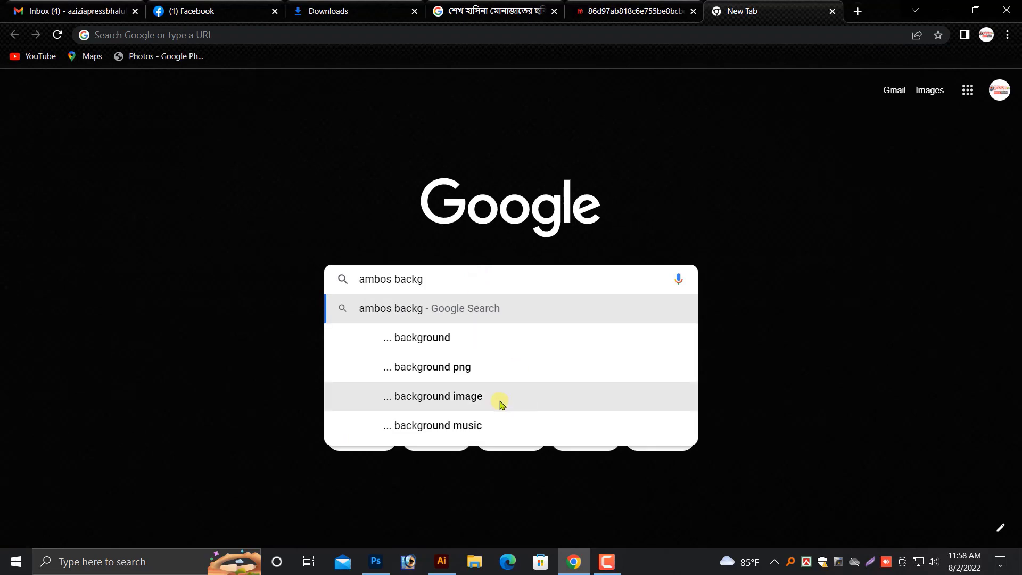
left_click(433, 339)
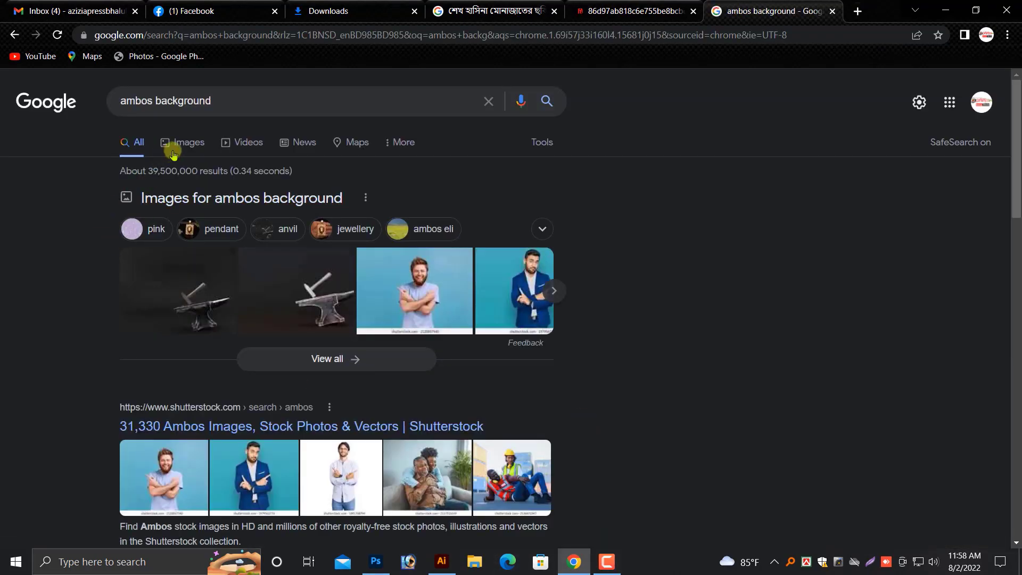
left_click(174, 151)
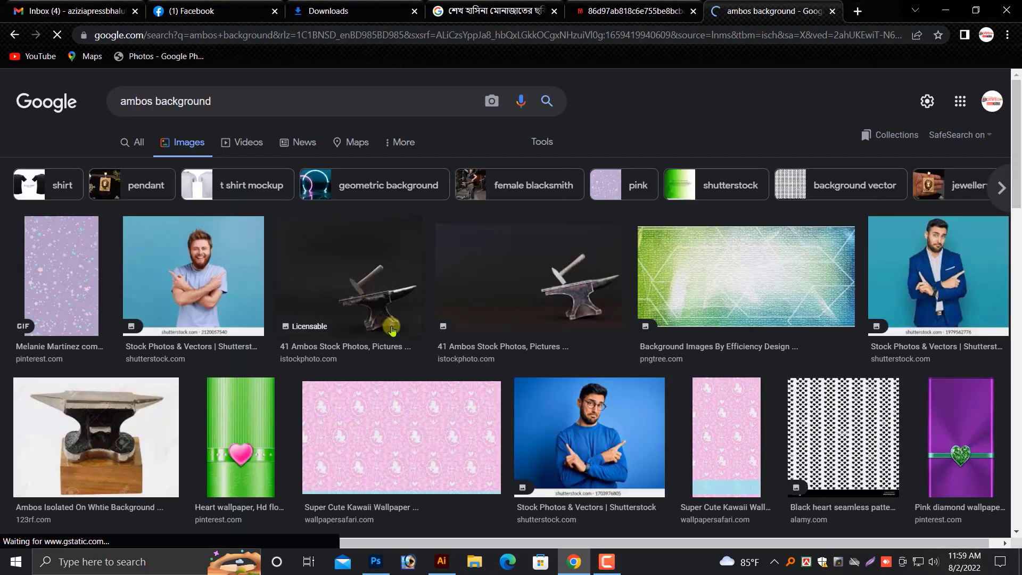
scroll(392, 330, "down", 5)
scroll(388, 340, "down", 5)
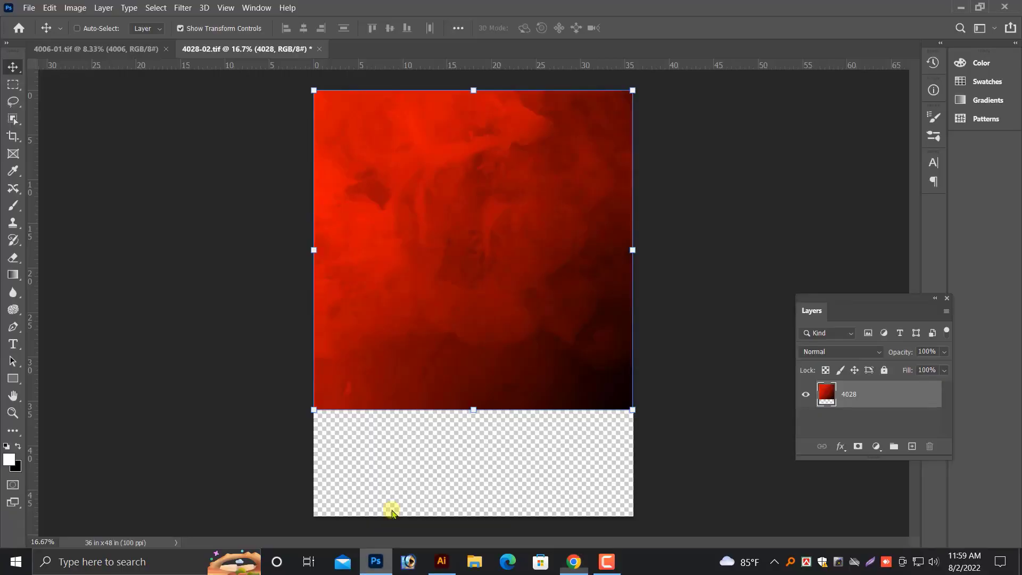
Open Blending Options for the 4028 red smoke layer, then return to Chrome.
right_click(871, 403)
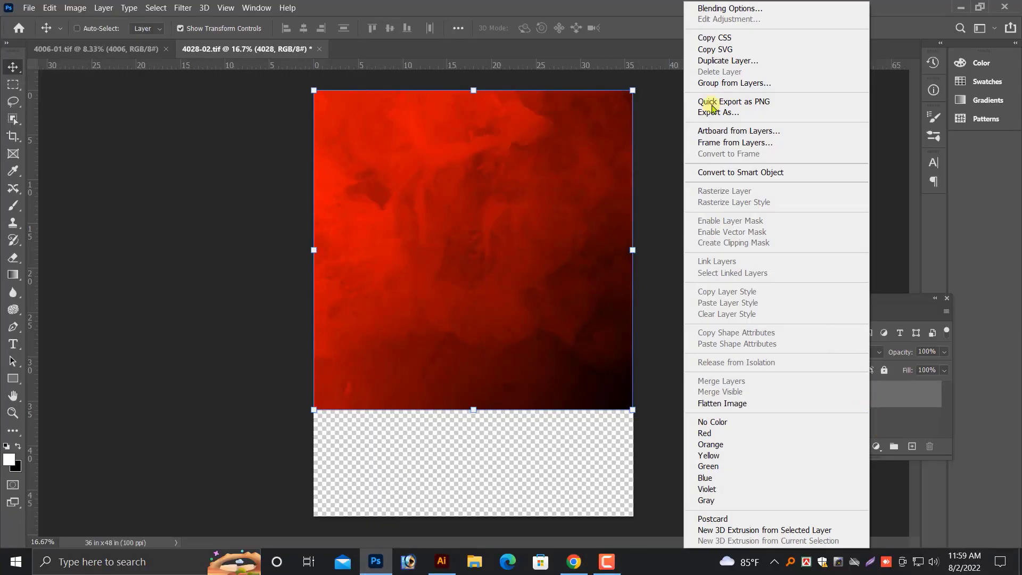
left_click(552, 182)
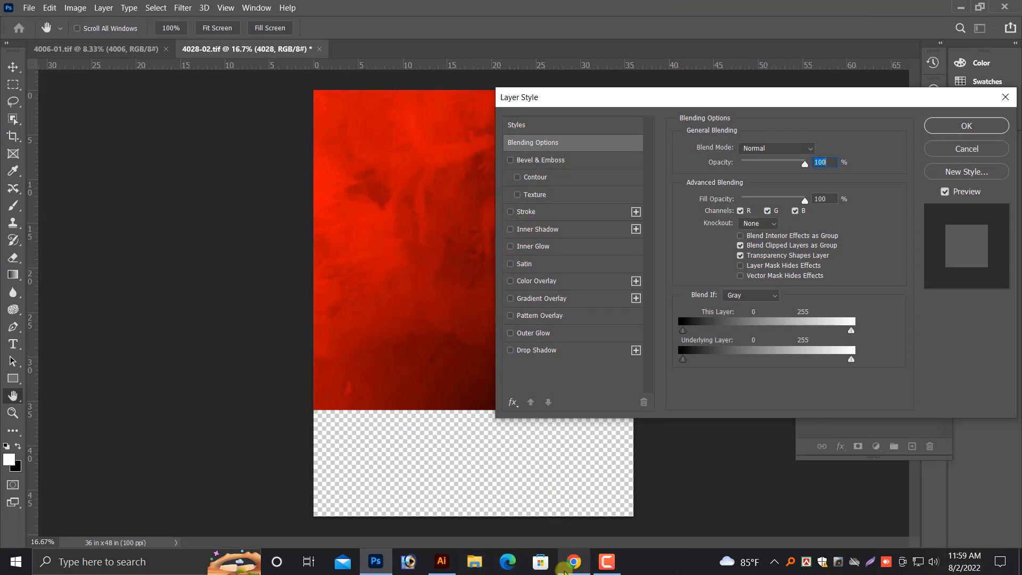
left_click(573, 562)
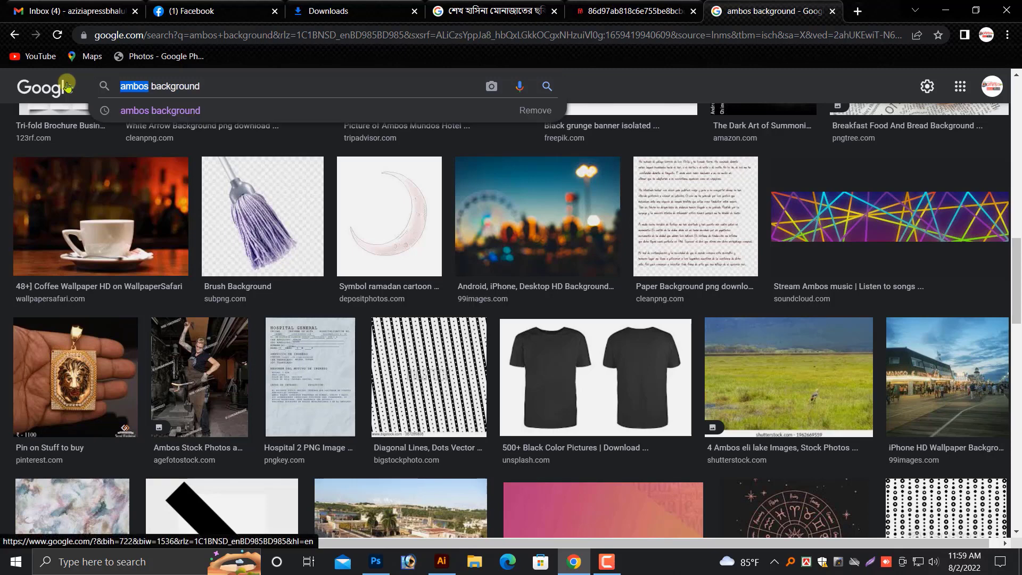
Change the image search to 'emboss background' and browse the results.
type("embod")
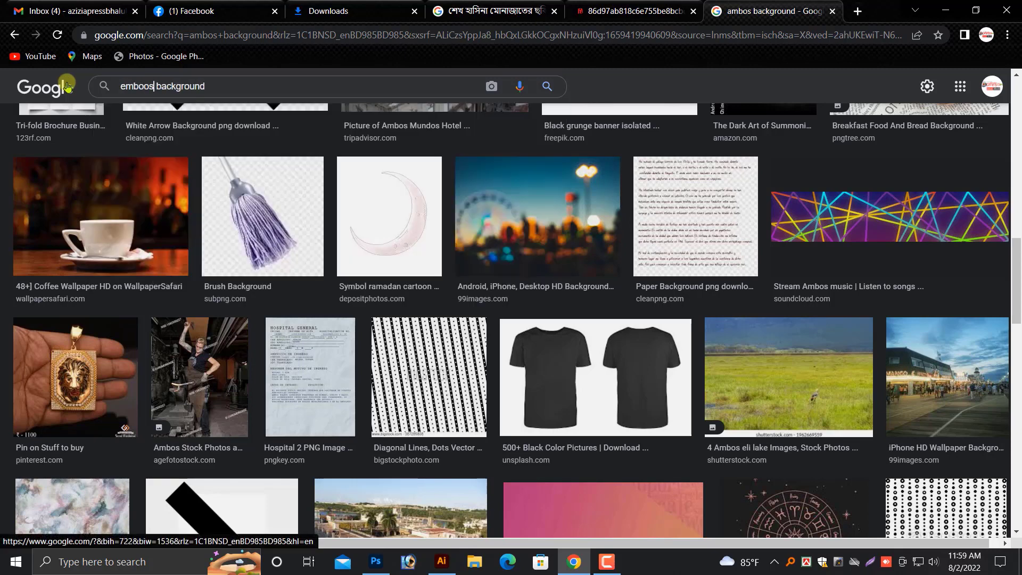
key("BackSpace")
key("BackSpace")
key("Return")
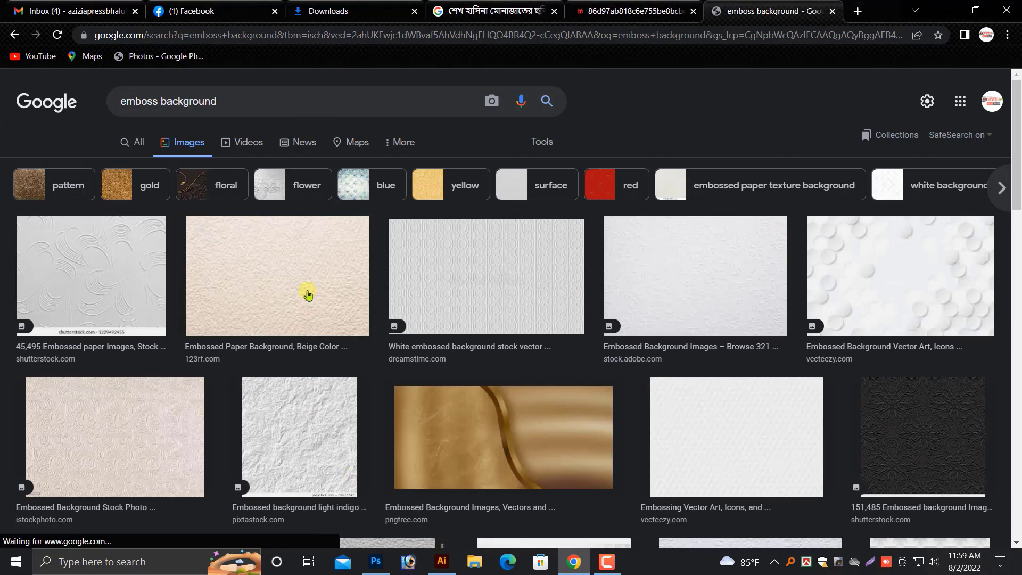
left_click(676, 315)
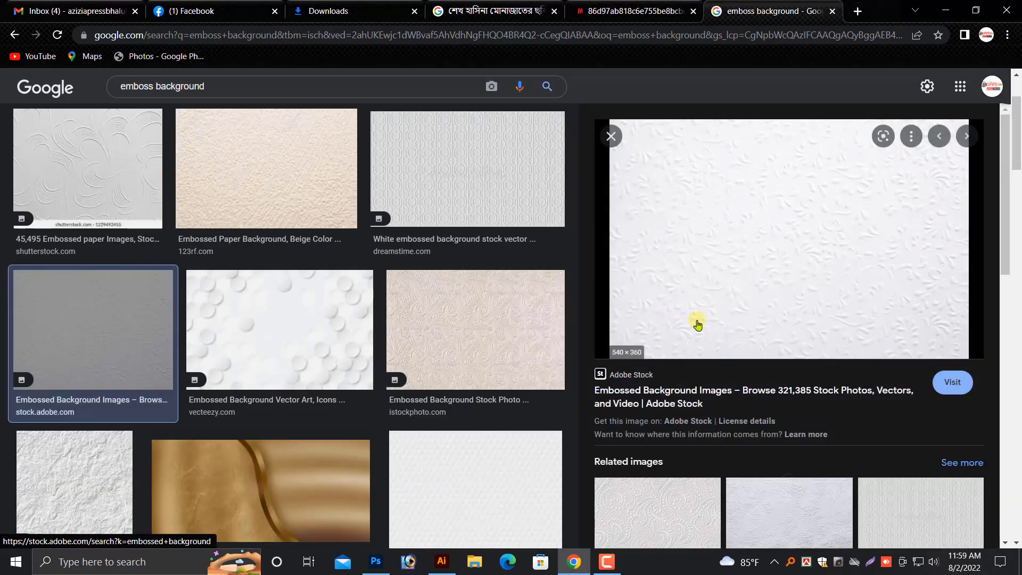
scroll(717, 344, "down", 5)
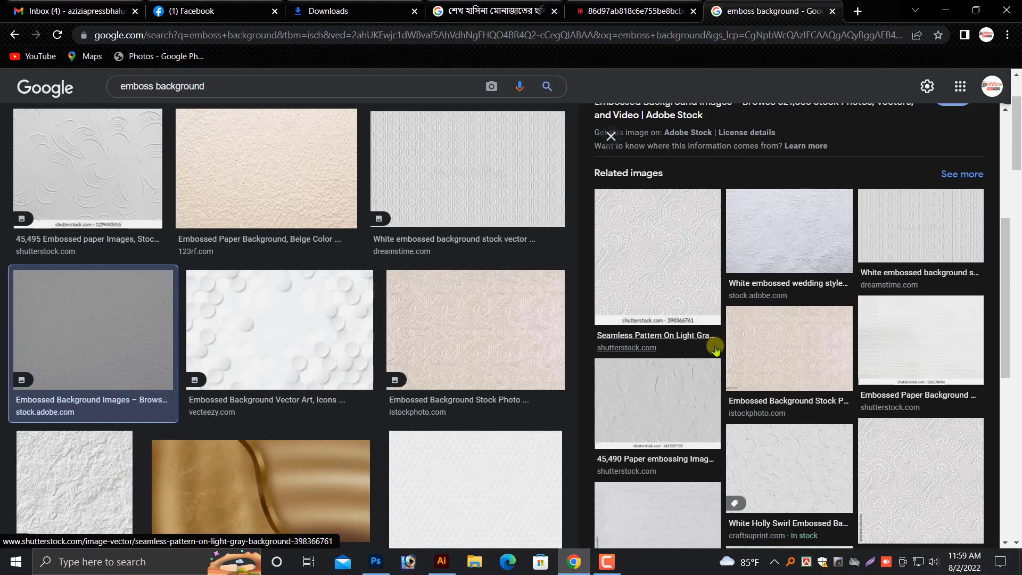
scroll(719, 393, "up", 5)
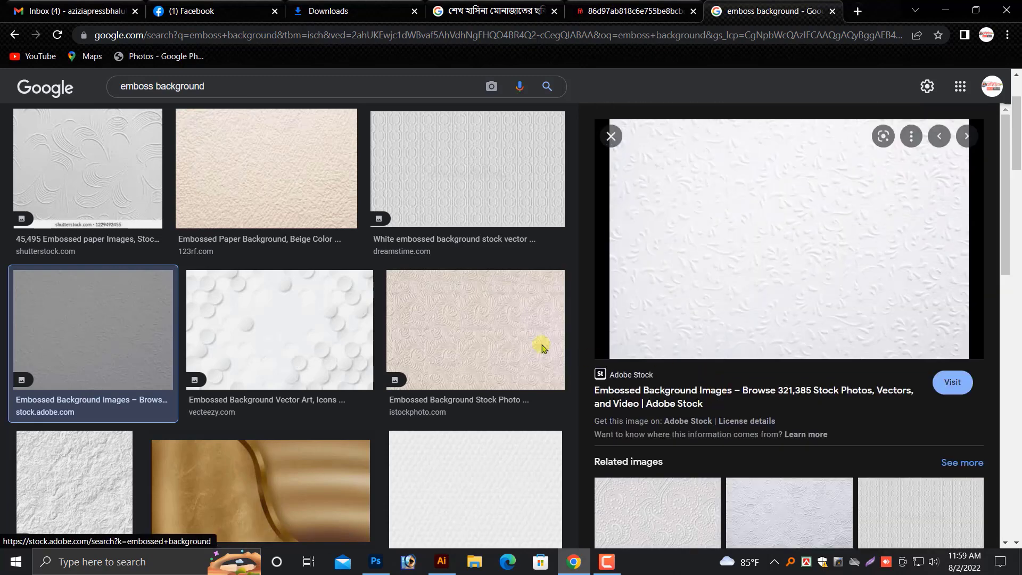
Open the beige embossed paper image full size in a new tab and copy it.
left_click(292, 206)
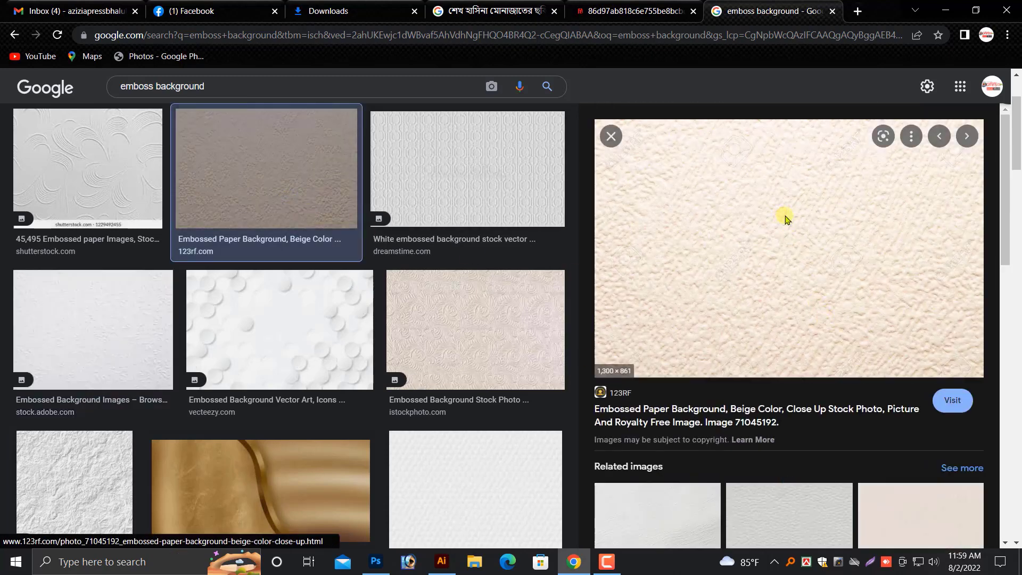
right_click(784, 218)
left_click(809, 337)
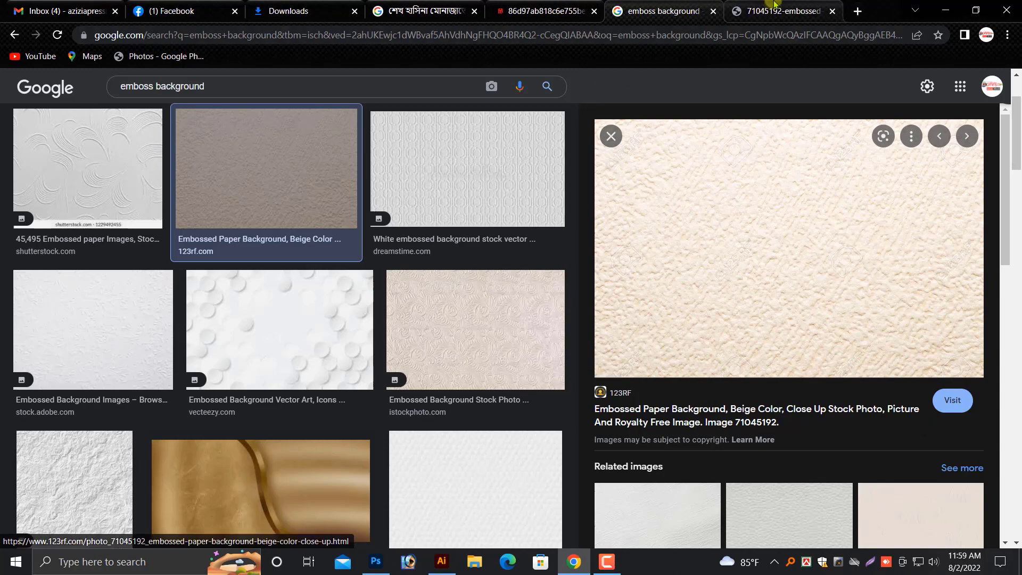
left_click(774, 5)
left_click(589, 295)
right_click(527, 294)
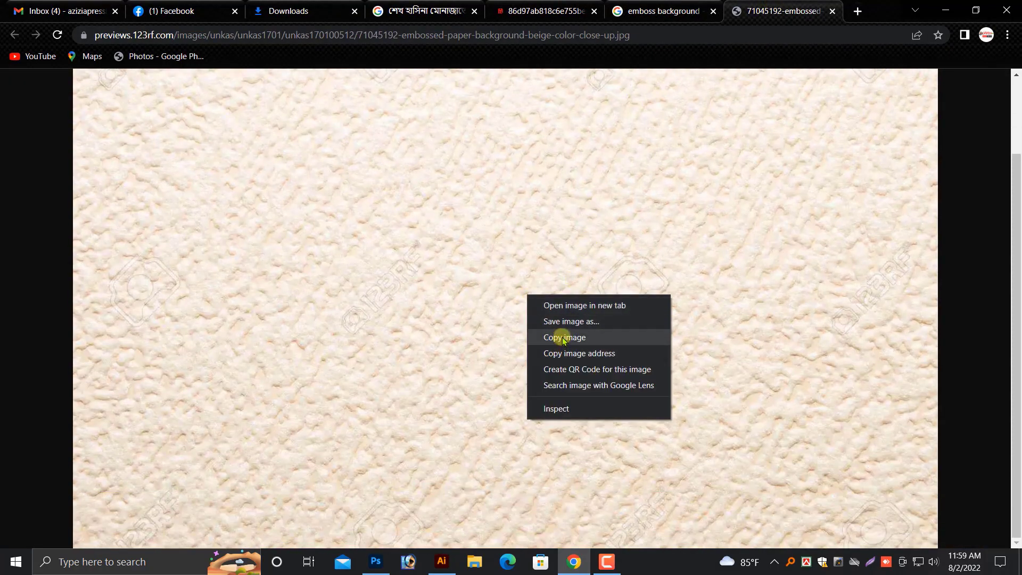
left_click(563, 338)
left_click(378, 560)
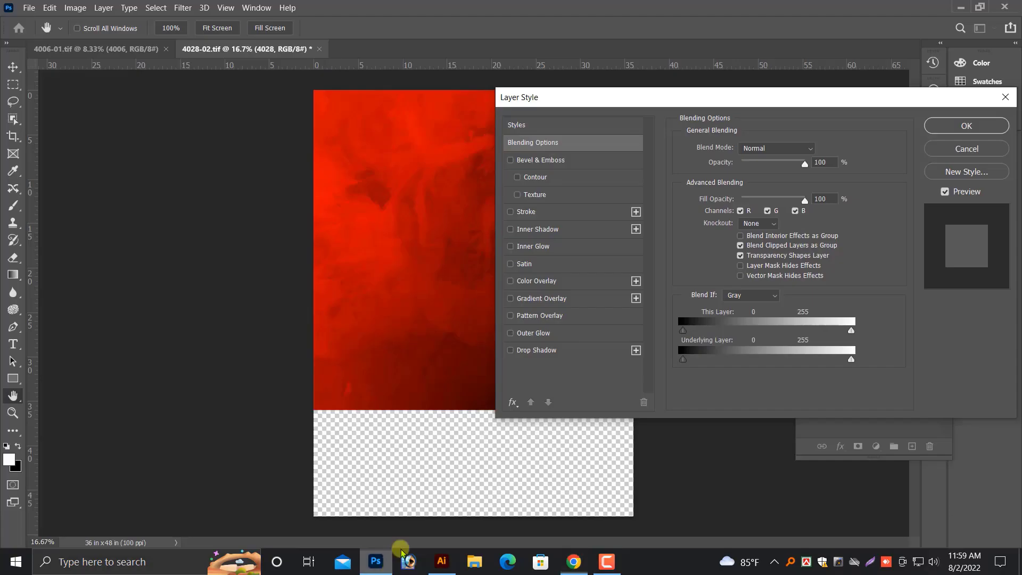
Paste the embossed texture into the poster and scale it to cover the lower area.
left_click(967, 149)
key("v")
key("ctrl+v")
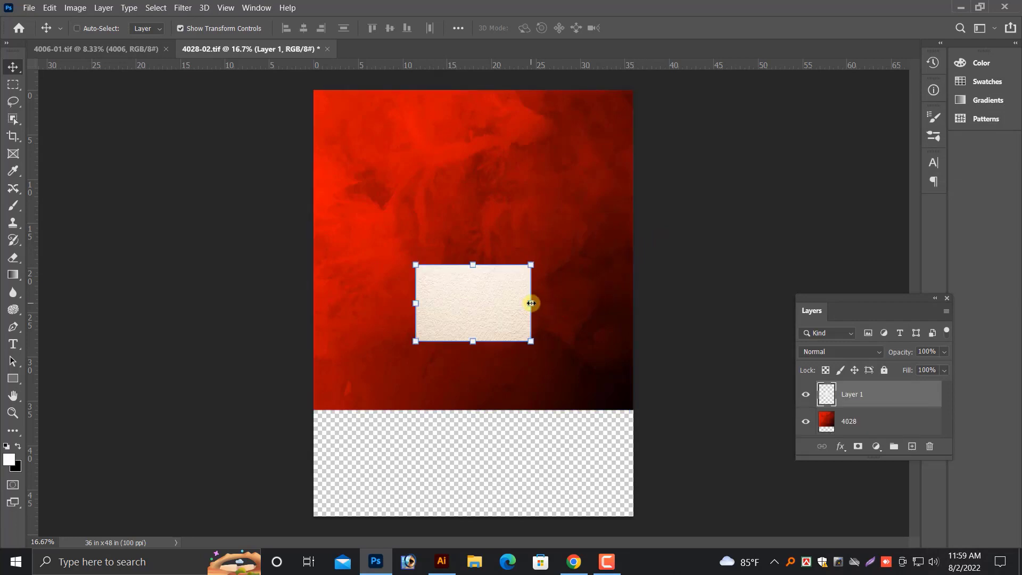
left_click_drag(532, 303, 683, 303)
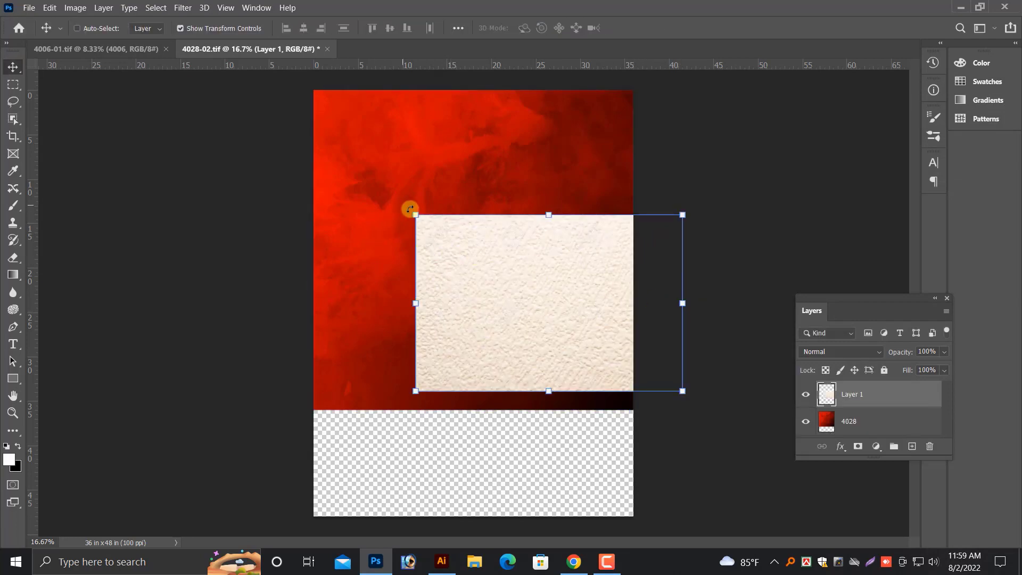
left_click_drag(524, 328, 424, 418)
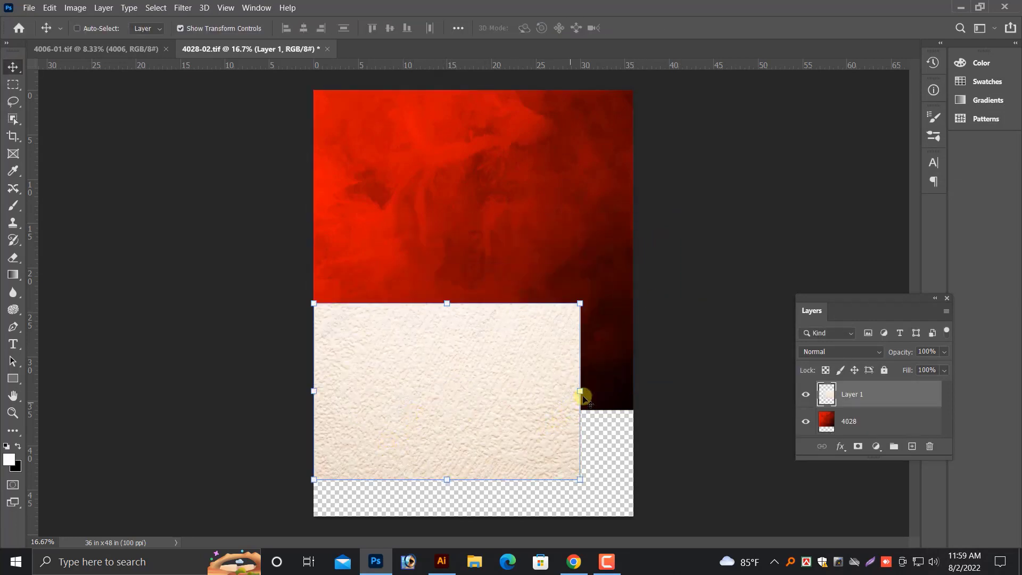
left_click_drag(690, 402, 692, 401)
key("Return")
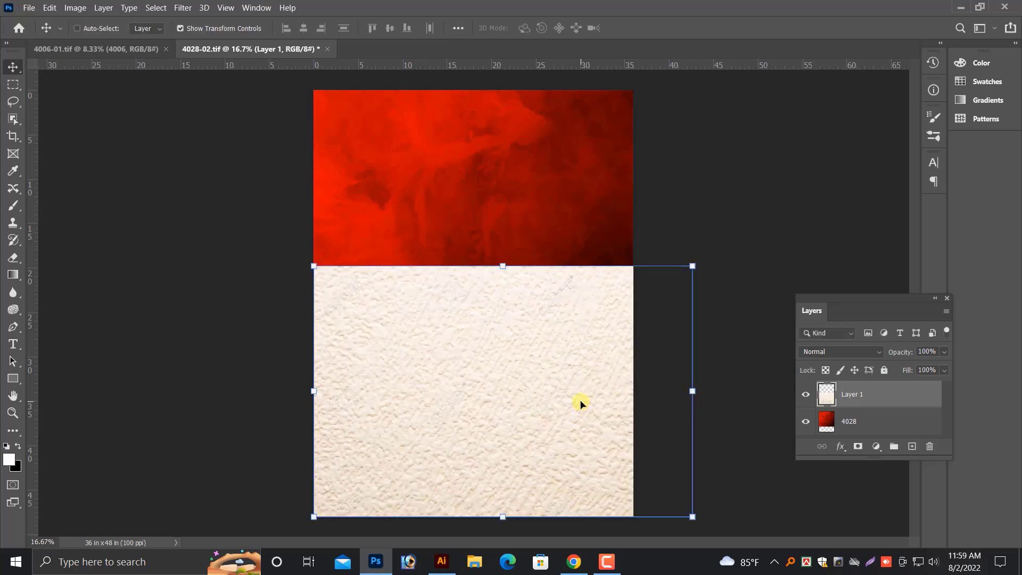
Move the texture layer beneath the 4028 red smoke layer, then select the smoke layer.
key("ctrl+bracketleft")
right_click(491, 229)
left_click(508, 232)
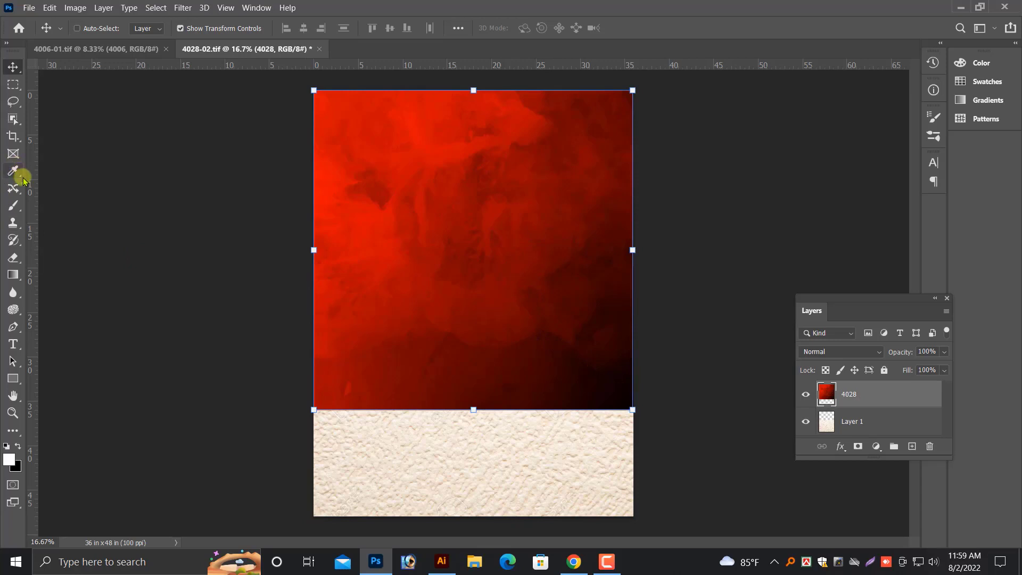
left_click(12, 258)
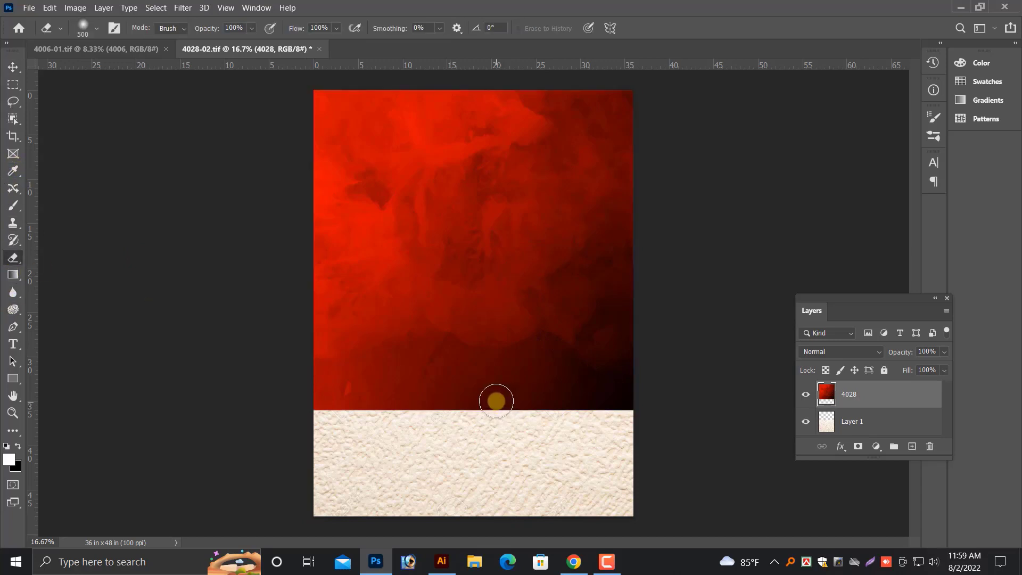
Try a large eraser stroke across the red smoke's lower part, then undo it.
key("bracketright")
key("bracketright")
key("bracketright")
key("bracketright")
key("bracketright")
key("bracketright")
key("bracketright")
key("bracketright")
key("bracketright")
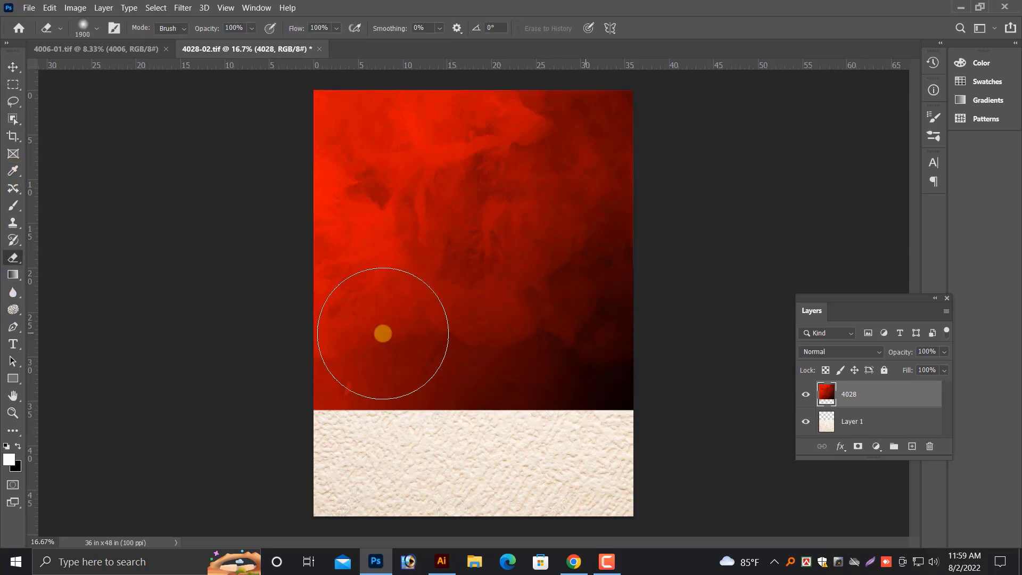
mouse_move(564, 314)
left_mouse_down()
mouse_move(320, 375)
mouse_move(607, 418)
mouse_move(219, 447)
mouse_move(205, 404)
mouse_move(337, 365)
mouse_move(703, 422)
left_mouse_up()
key("ctrl+z")
Select the cream texture layer, raise it and stretch it down to fill the canvas bottom.
key("v")
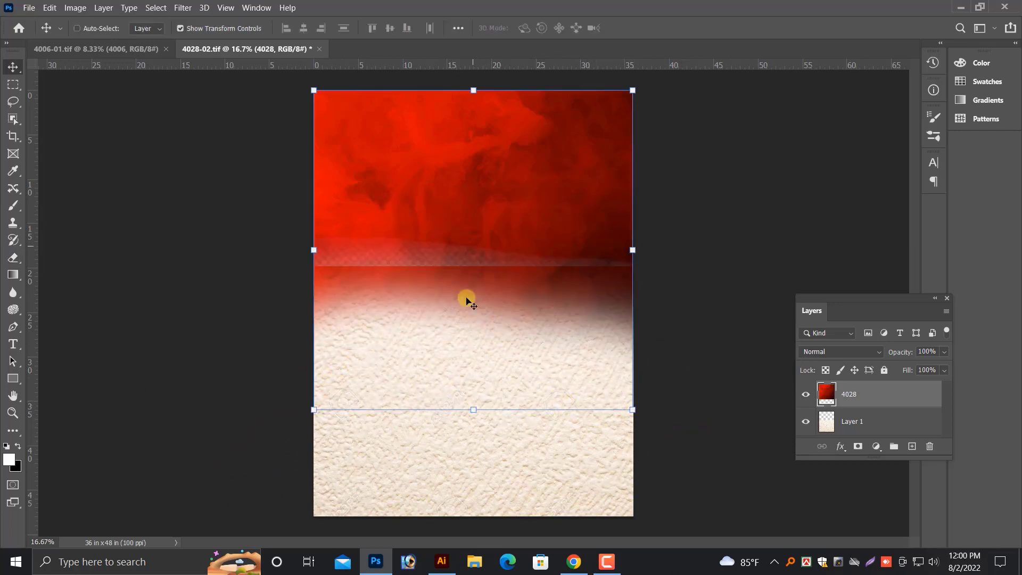
right_click(452, 432)
left_click(482, 438)
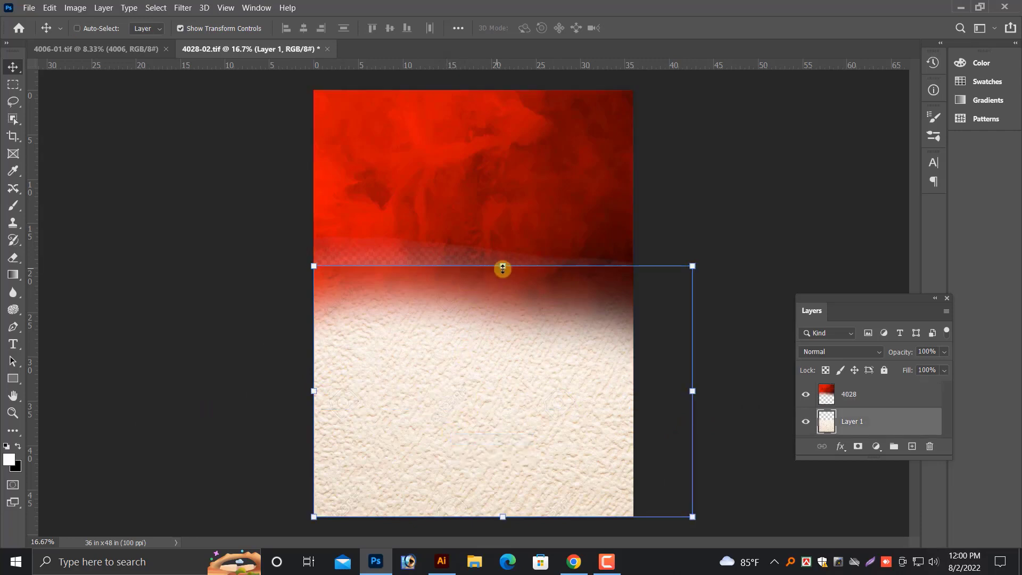
left_click_drag(477, 411, 478, 382)
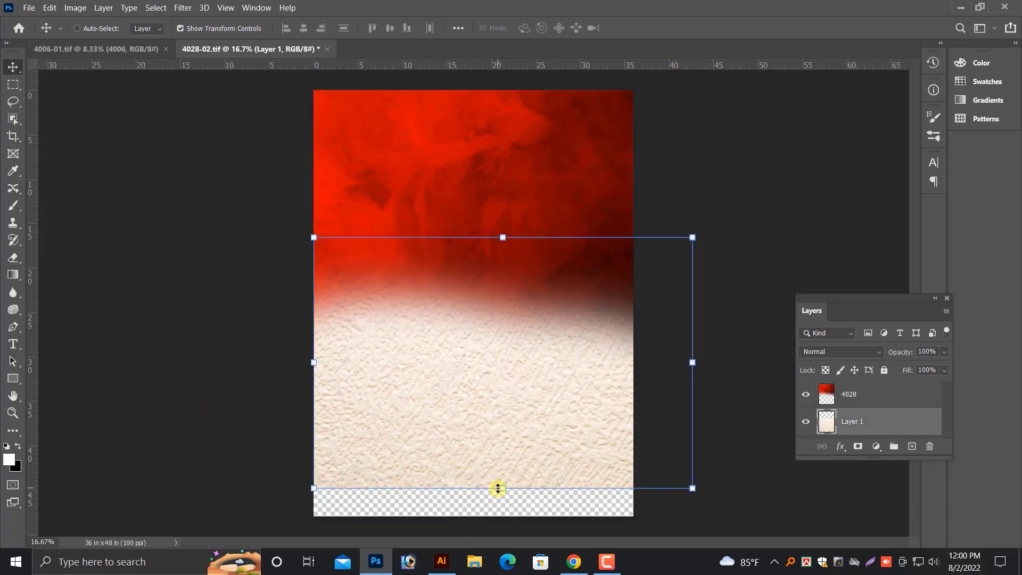
left_click_drag(498, 488, 498, 514)
key("ctrl+plus")
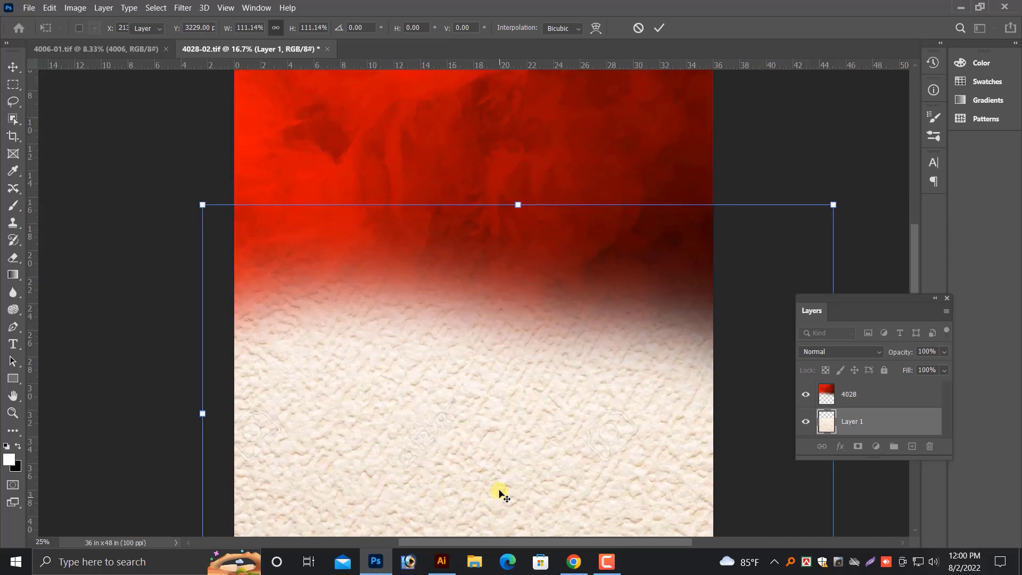
key("Return")
key("ctrl+plus")
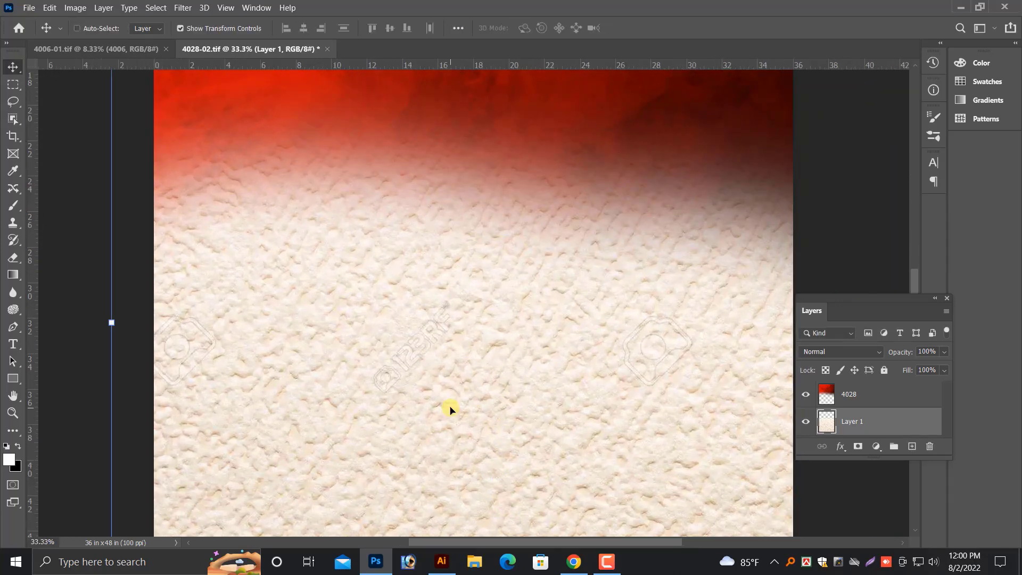
key("ctrl+plus")
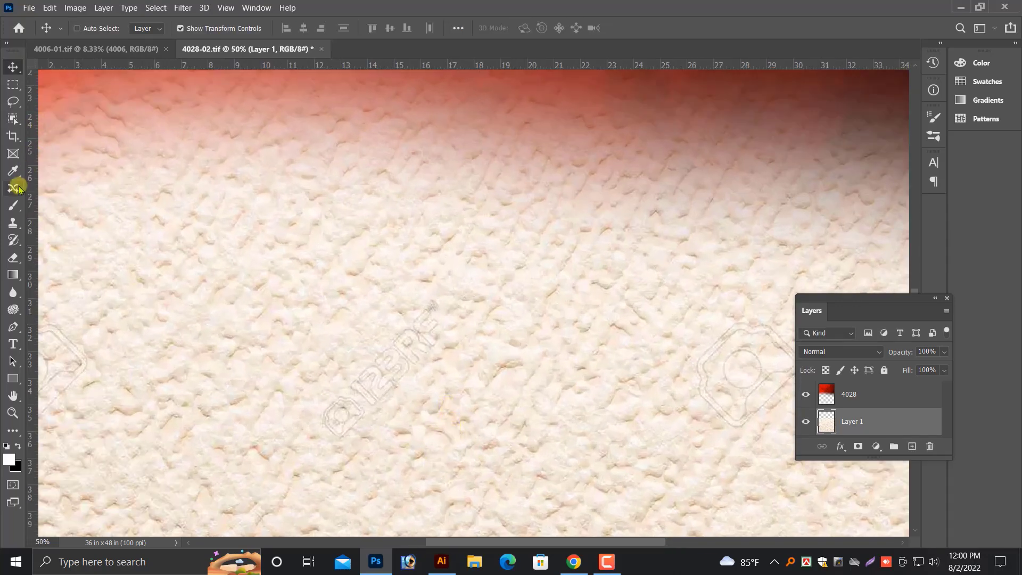
Remove the centre watermark from the cream texture with Content-Aware Fill.
left_click(14, 188)
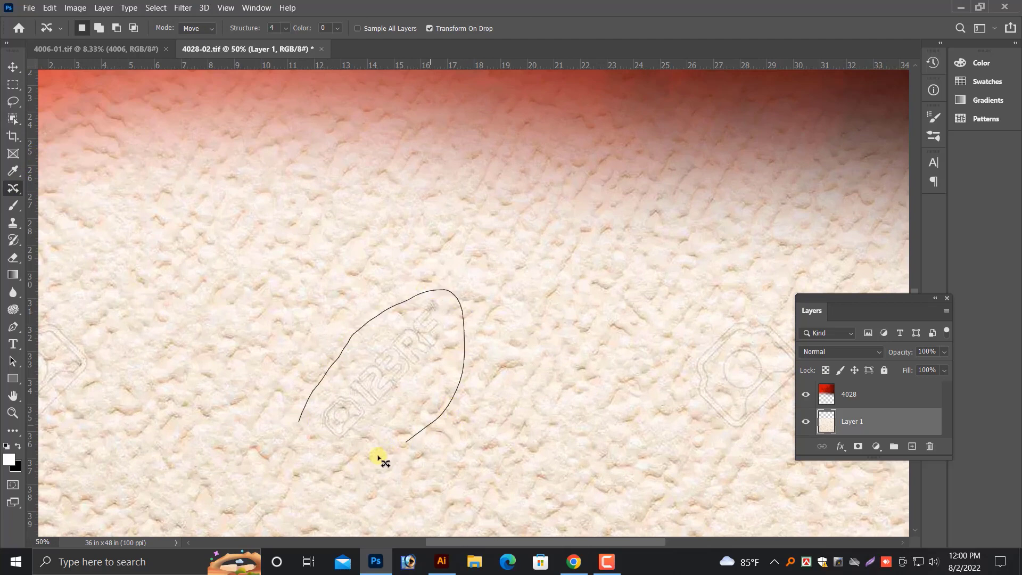
left_click_drag(300, 424, 316, 432)
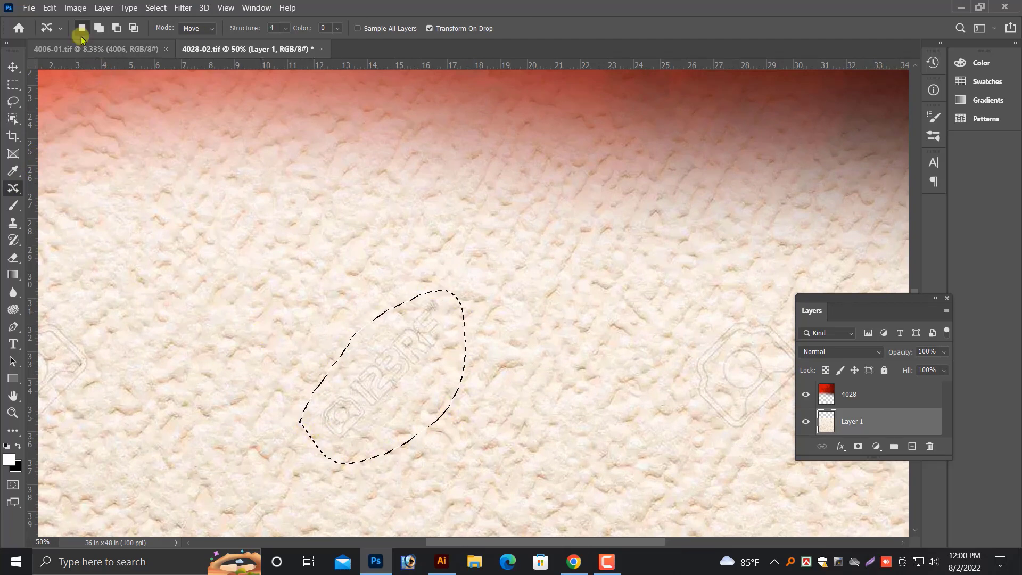
left_click(70, 8)
left_click(70, 8)
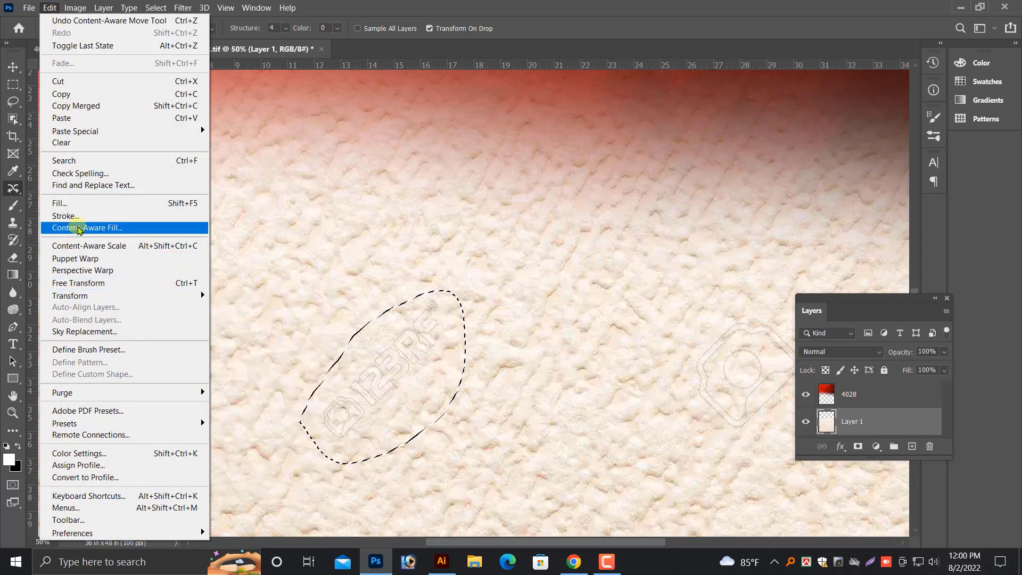
left_click(79, 229)
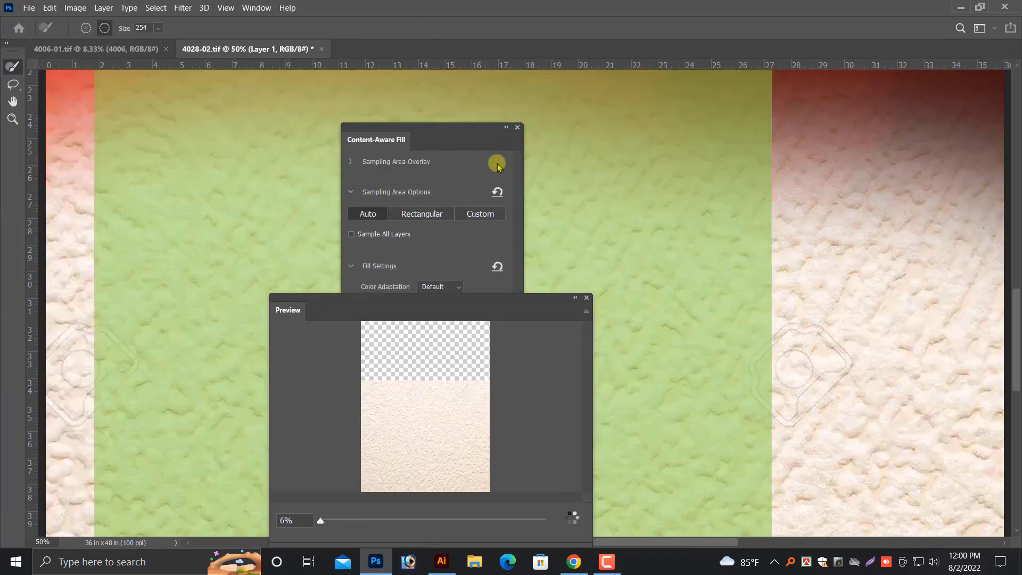
left_click(516, 128)
left_click(586, 299)
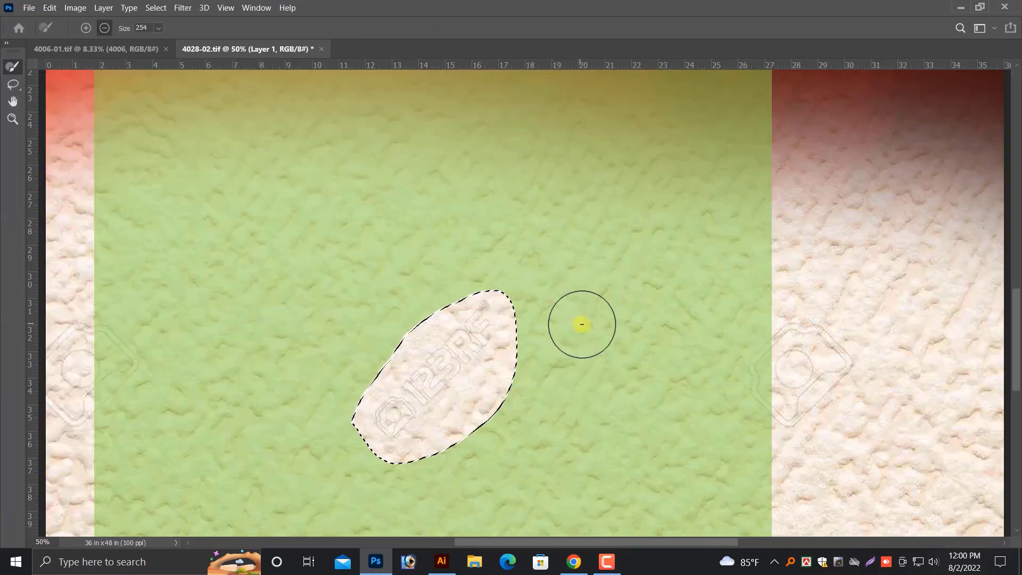
key("ctrl+minus")
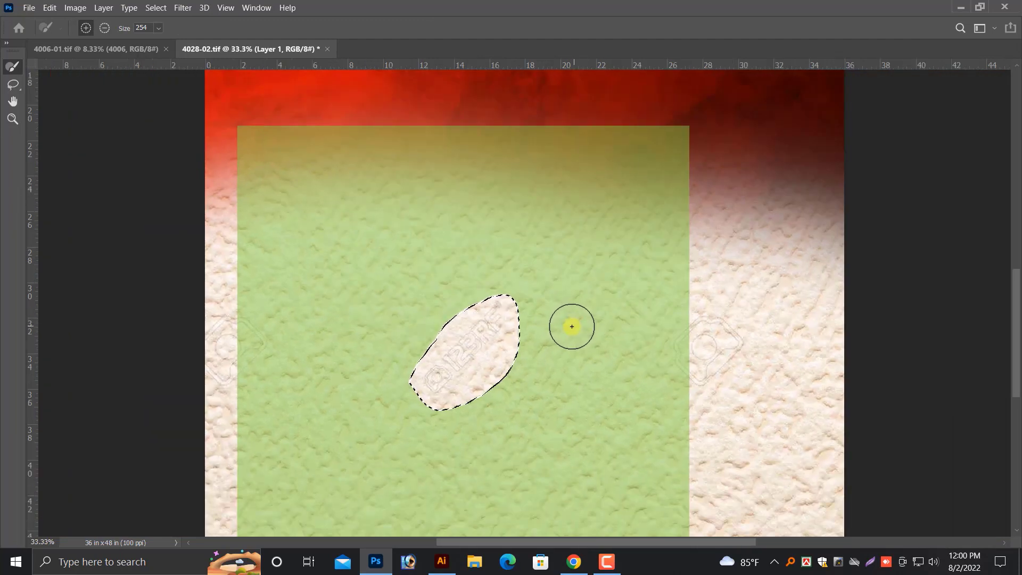
key("Return")
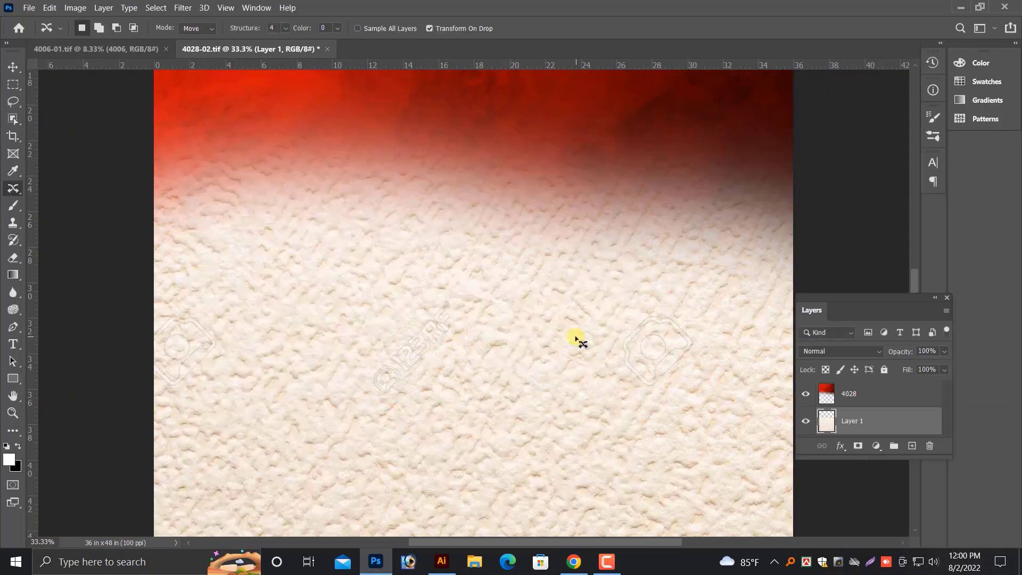
key("v")
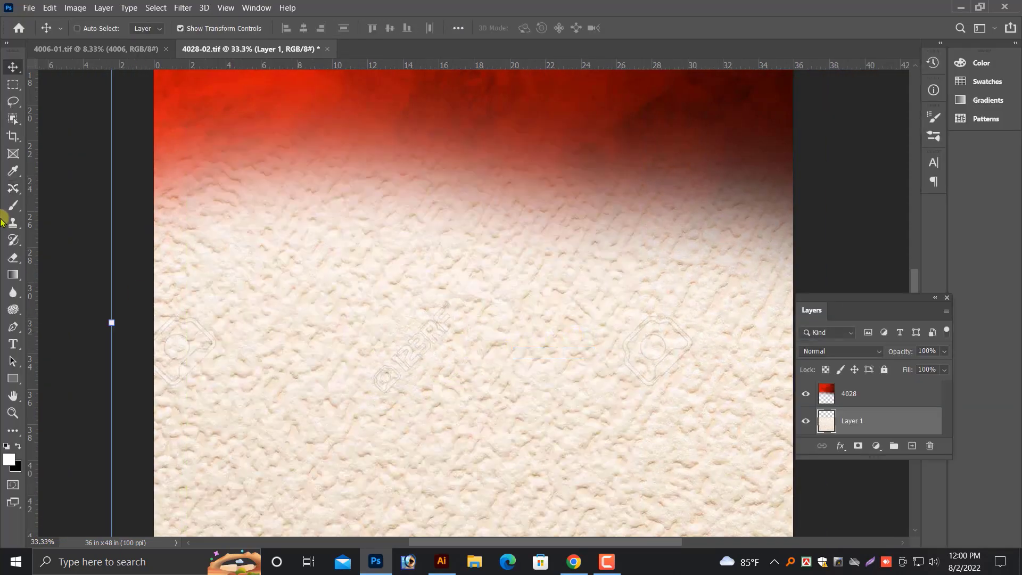
Content-aware fill the watermarks left of centre and on the right side.
left_click(15, 189)
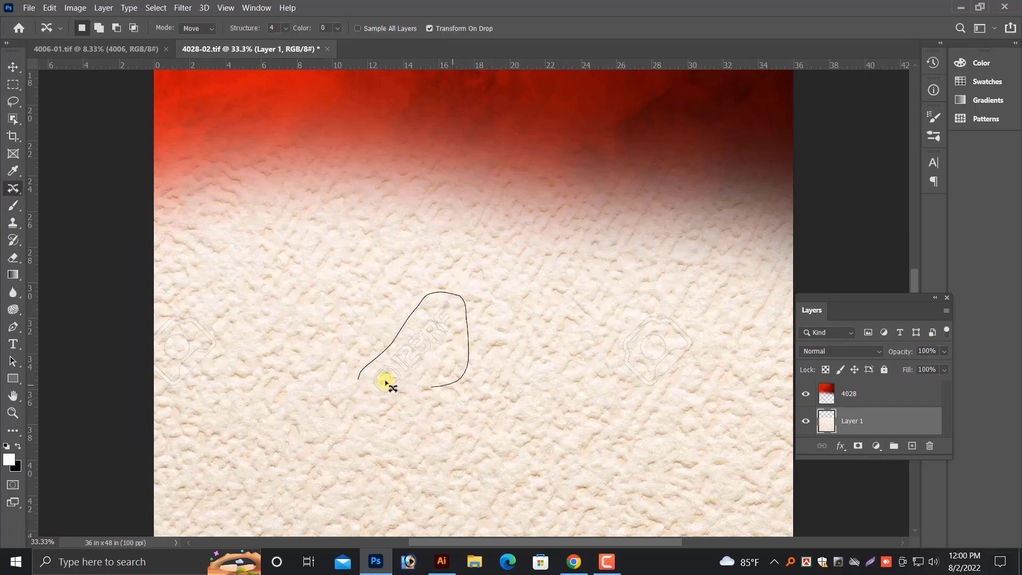
left_click_drag(385, 381, 371, 379)
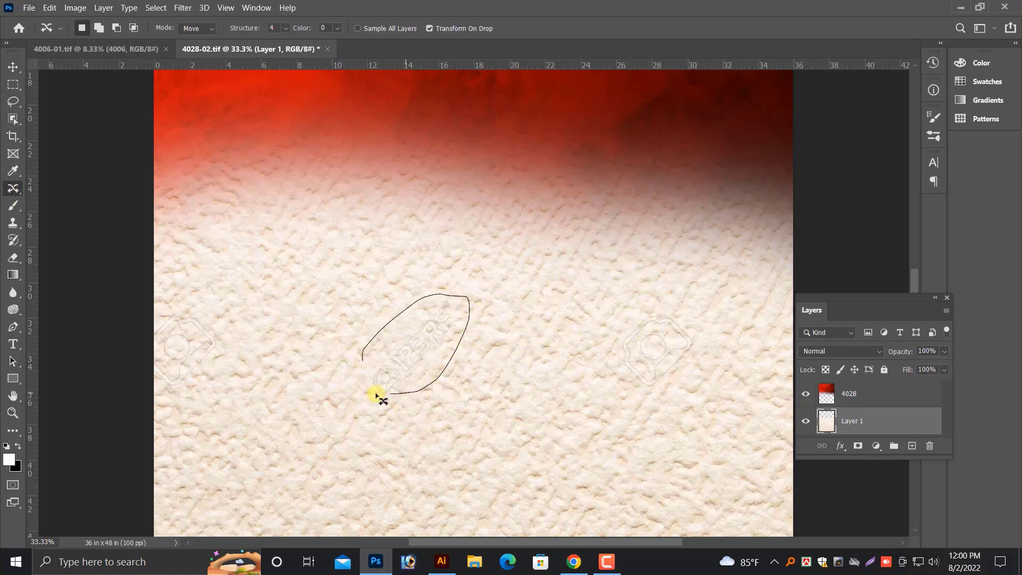
left_click(50, 8)
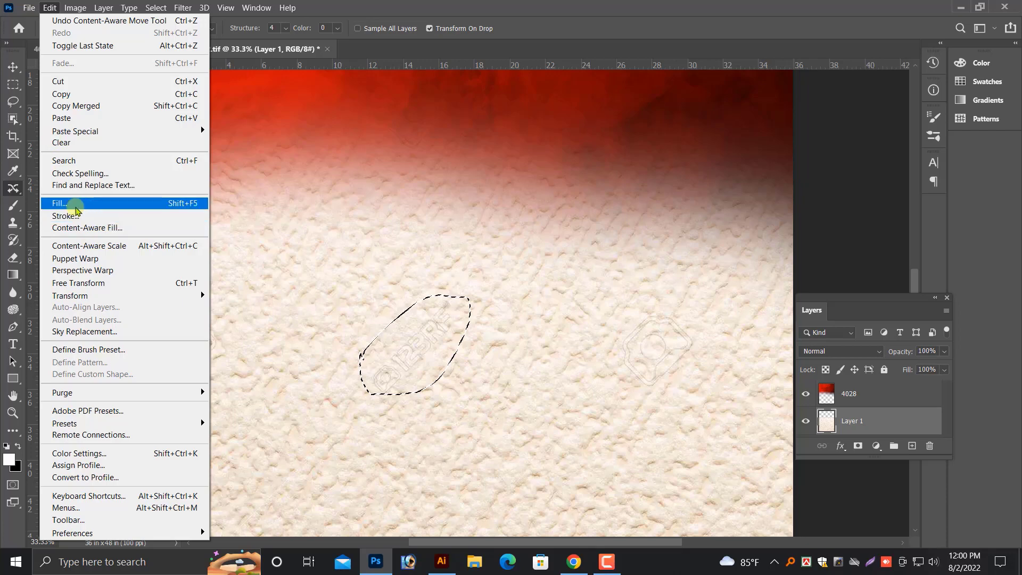
left_click(74, 204)
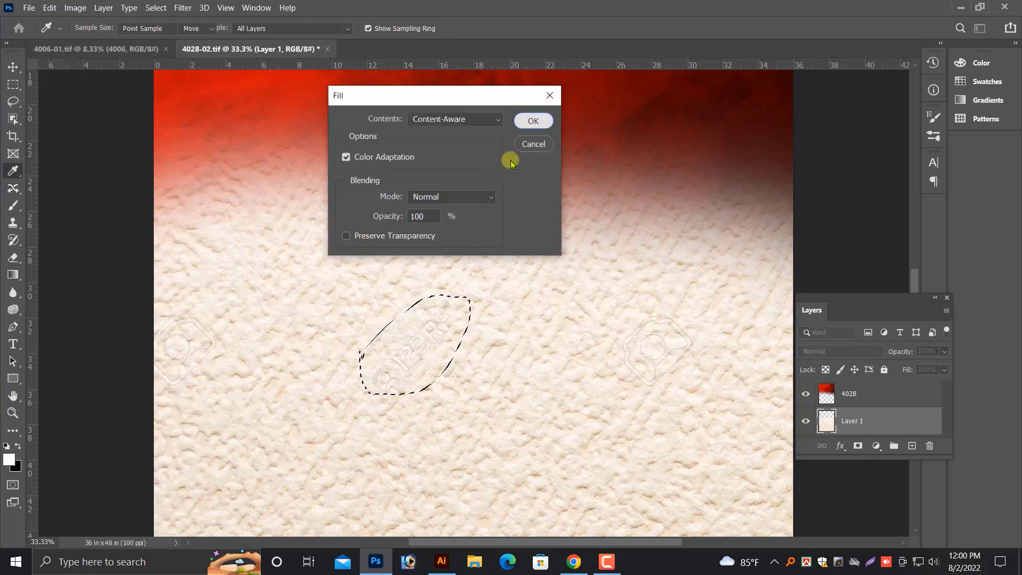
left_click(533, 121)
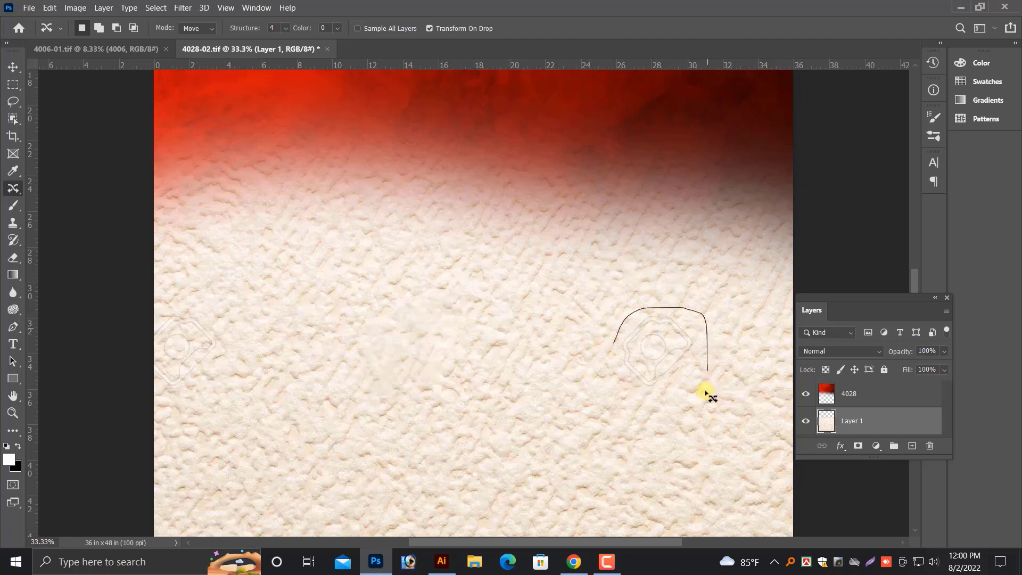
left_click(624, 343)
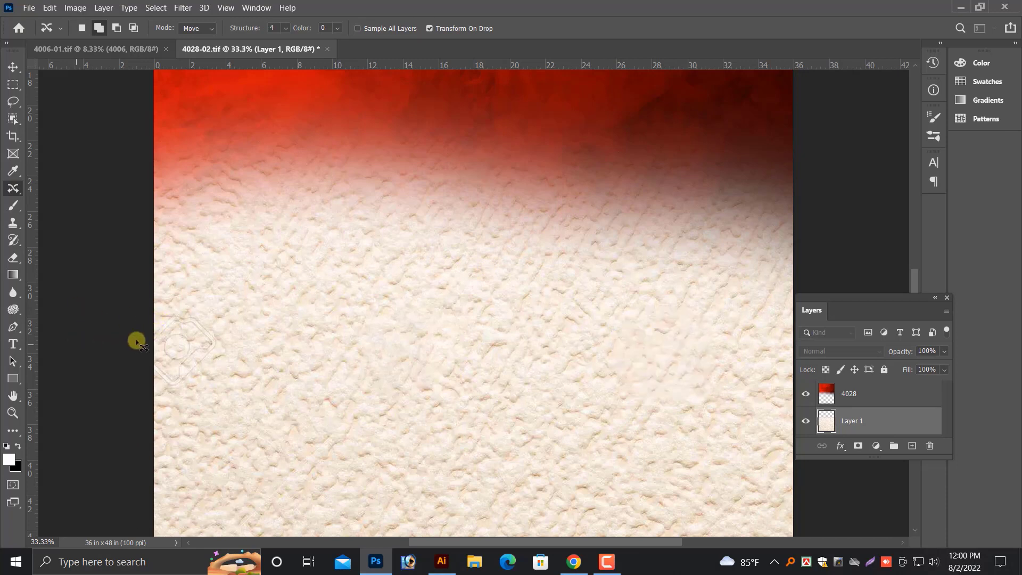
Fill out the left-edge watermark with Shift+F5 content-aware fill and deselect.
left_click_drag(118, 371, 126, 328)
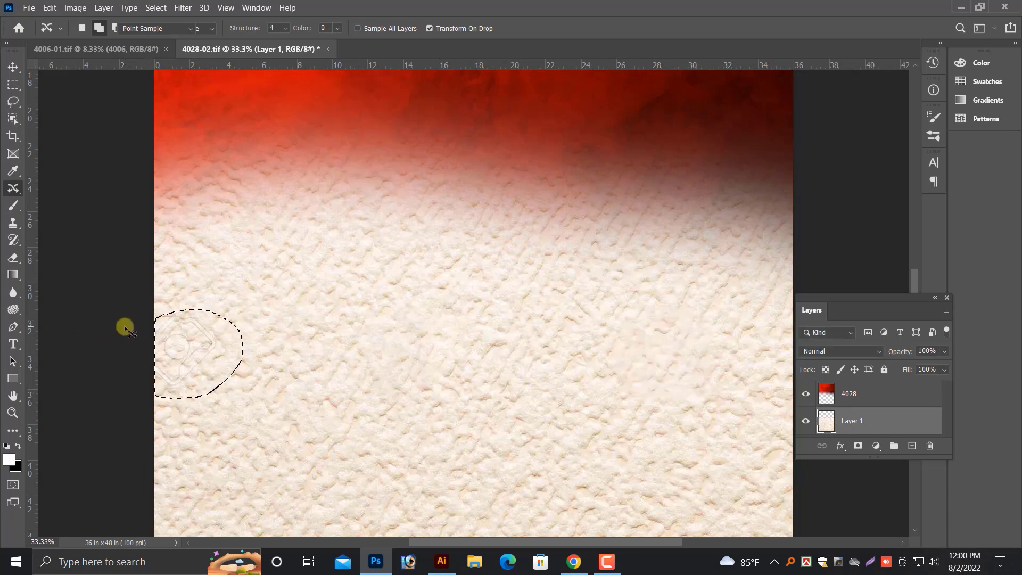
key("shift+F5")
key("Return")
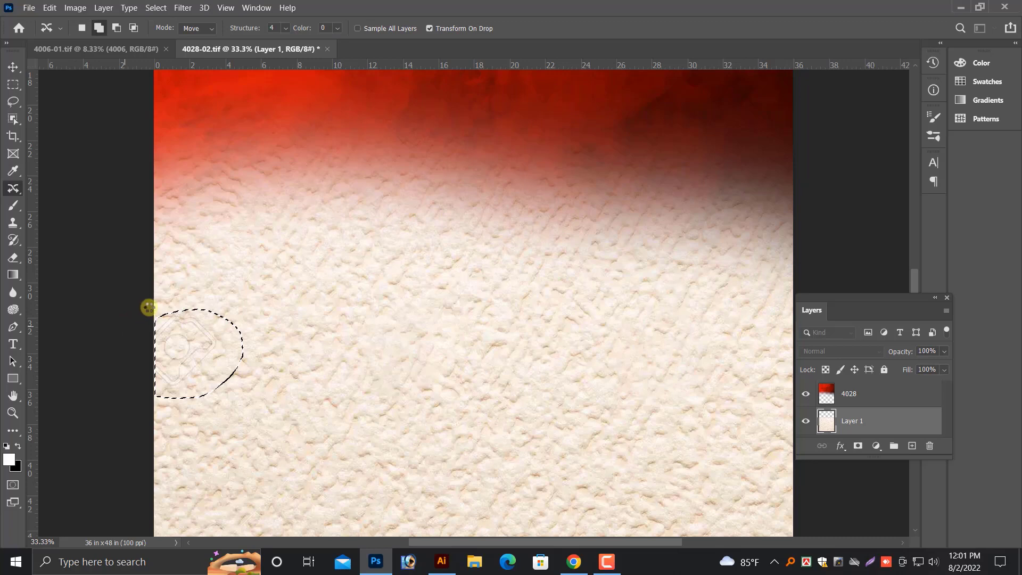
scroll(149, 307, "up", 2)
scroll(155, 331, "down", 2)
scroll(155, 331, "down", 2)
key("ctrl+d")
key("v")
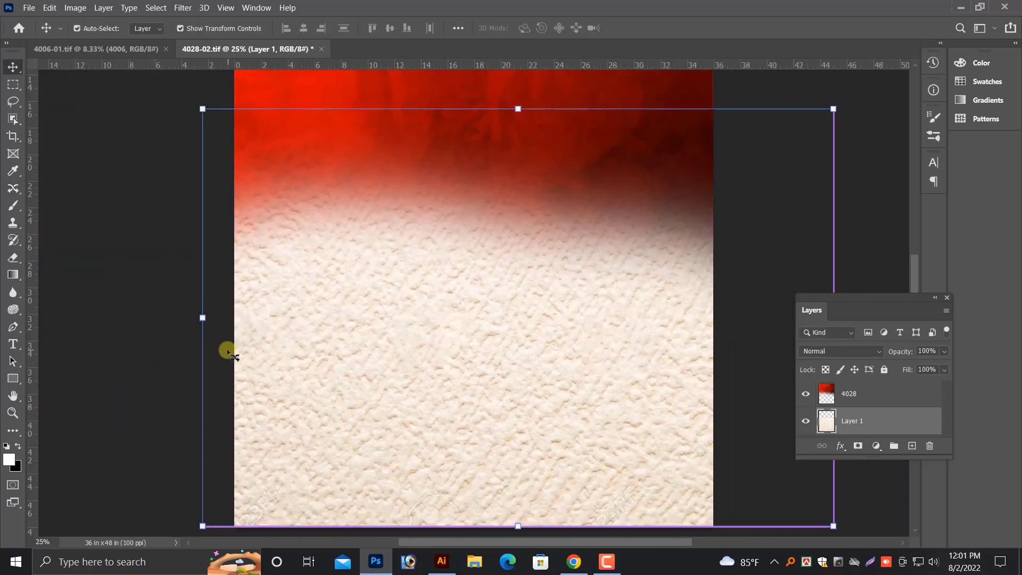
scroll(229, 353, "down", 1)
Select the 4028 red smoke layer and switch to the 4006-01 document.
right_click(532, 221)
left_click(540, 223)
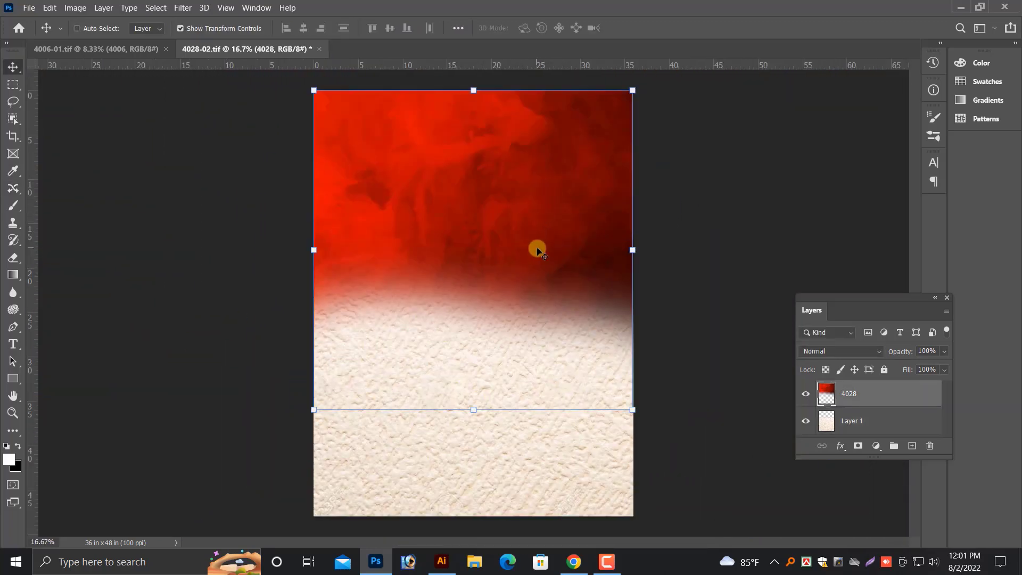
left_click(106, 53)
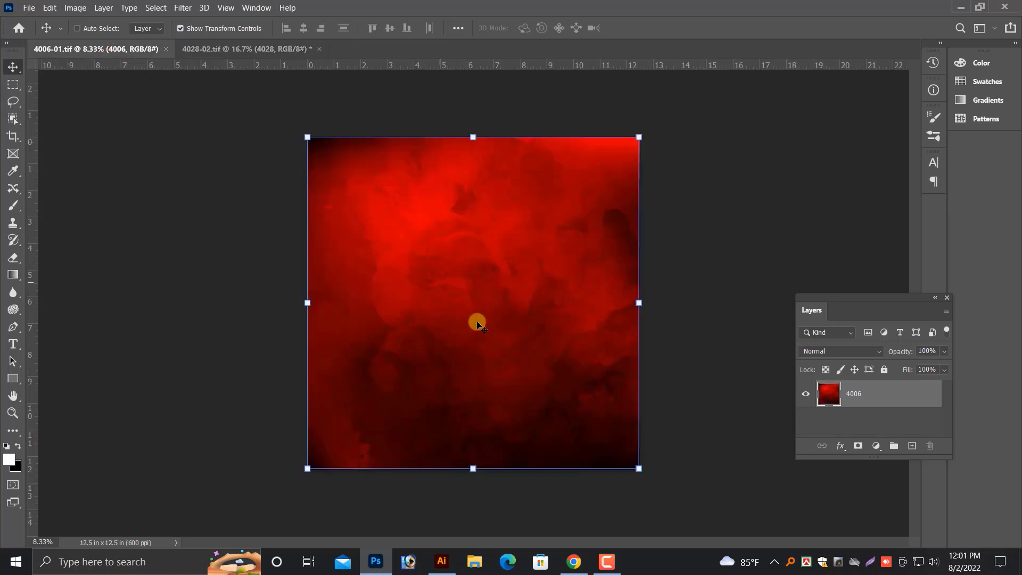
Bring the 4006 red texture into the poster, scaled and aligned to the top edge.
mouse_move(443, 298)
left_mouse_down()
mouse_move(220, 49)
mouse_move(417, 194)
left_mouse_up()
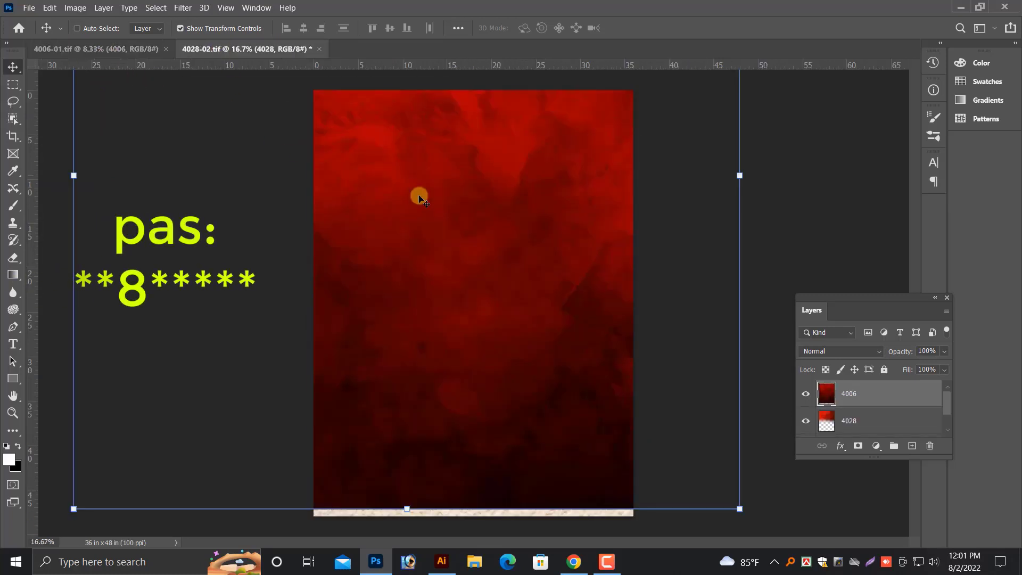
left_click_drag(743, 173, 499, 279)
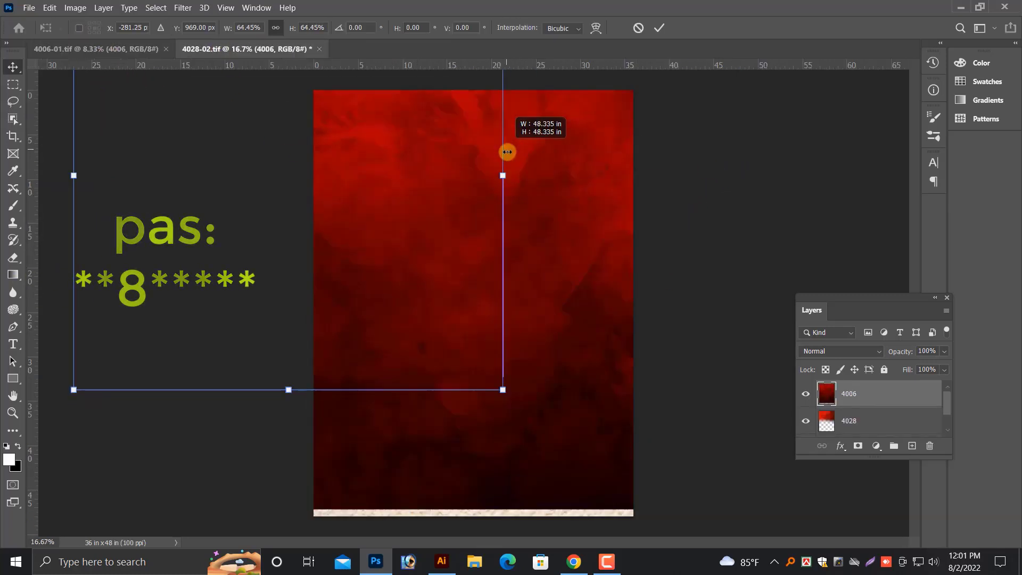
key("Return")
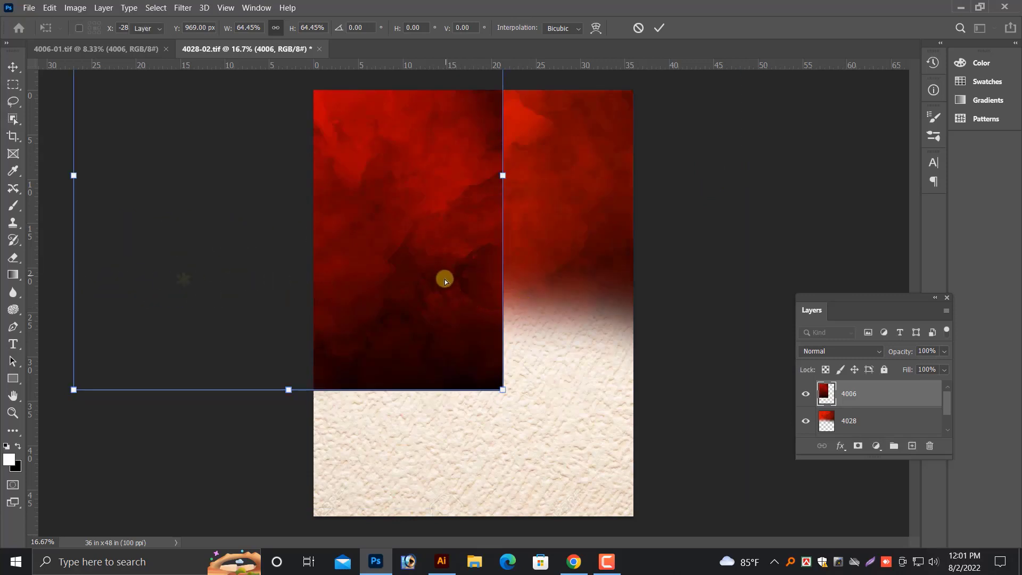
left_click_drag(445, 279, 565, 338)
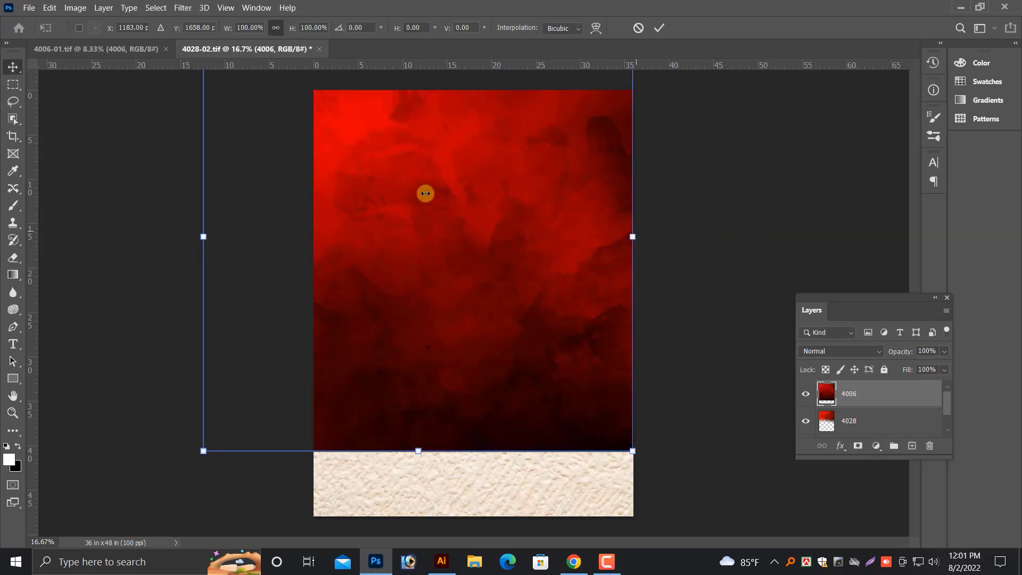
left_click_drag(636, 231, 383, 188)
key("Return")
left_click_drag(353, 244, 414, 188)
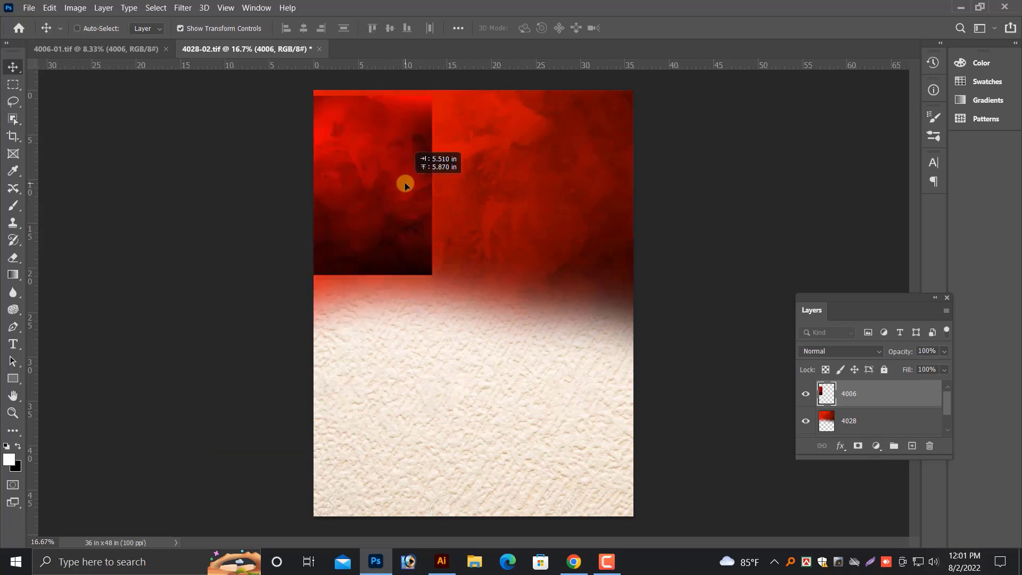
key("ctrl+plus")
scroll(418, 292, "up", 5)
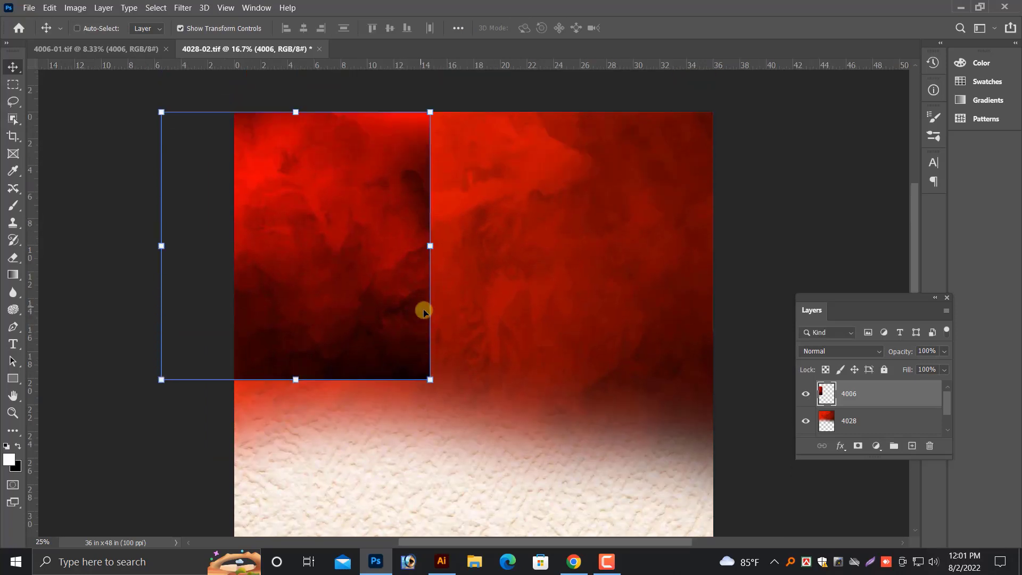
left_click_drag(405, 341, 424, 377)
left_click_drag(407, 320, 411, 313)
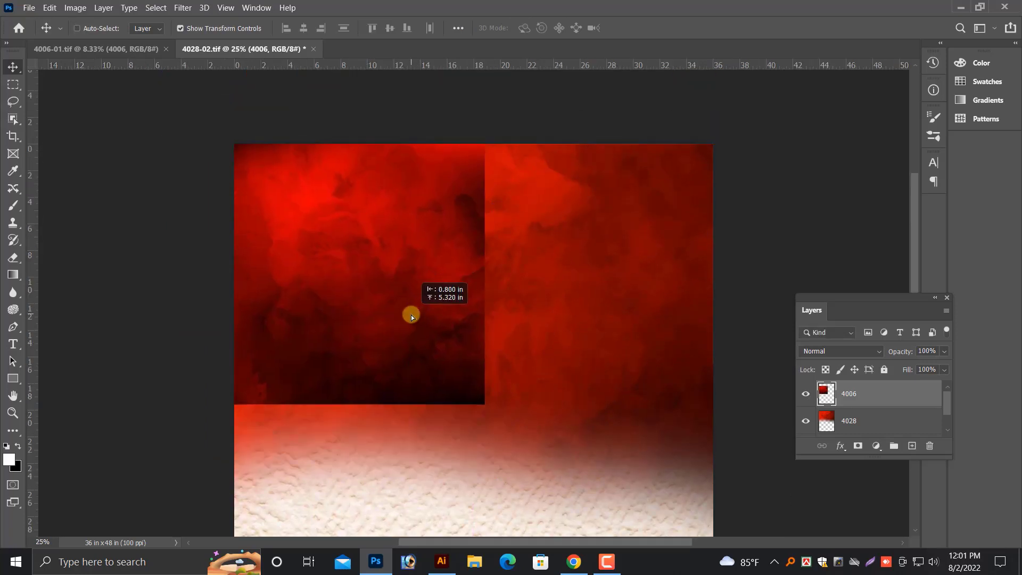
left_click_drag(485, 404, 513, 432)
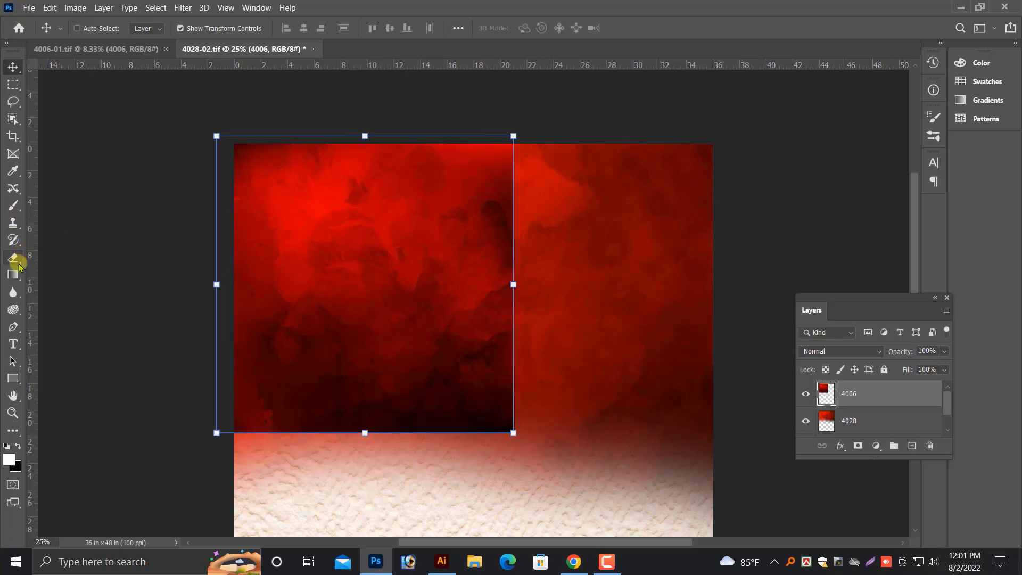
Erase the 4006 layer's right, bottom and middle edges so it blends softly.
left_click(12, 261)
mouse_move(474, 193)
left_mouse_down()
mouse_move(532, 164)
mouse_move(554, 290)
mouse_move(519, 415)
left_mouse_up()
mouse_move(531, 465)
left_mouse_down()
mouse_move(180, 484)
mouse_move(274, 472)
left_mouse_up()
mouse_move(615, 286)
left_mouse_down()
mouse_move(481, 384)
mouse_move(632, 240)
mouse_move(579, 333)
left_mouse_up()
left_click(13, 67)
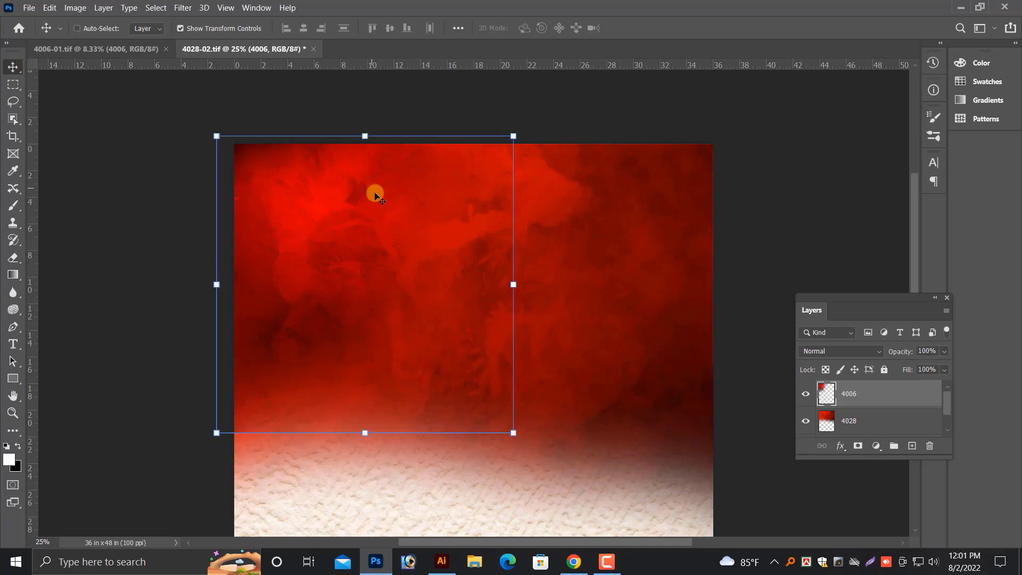
key("ctrl+minus")
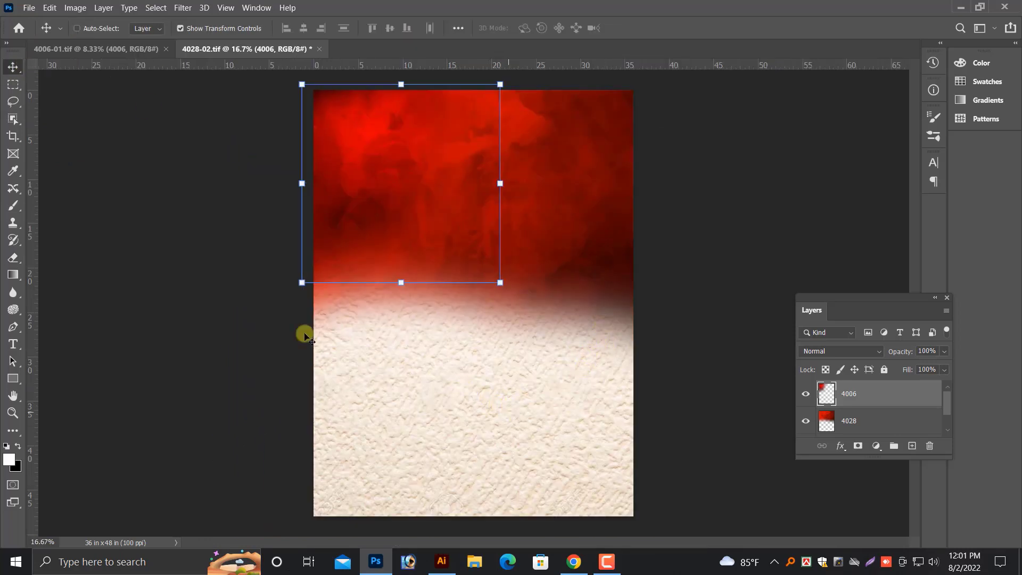
Select the entire canvas with the rectangular marquee, closing the Image menu unused.
left_click(13, 84)
left_click_drag(292, 85, 657, 538)
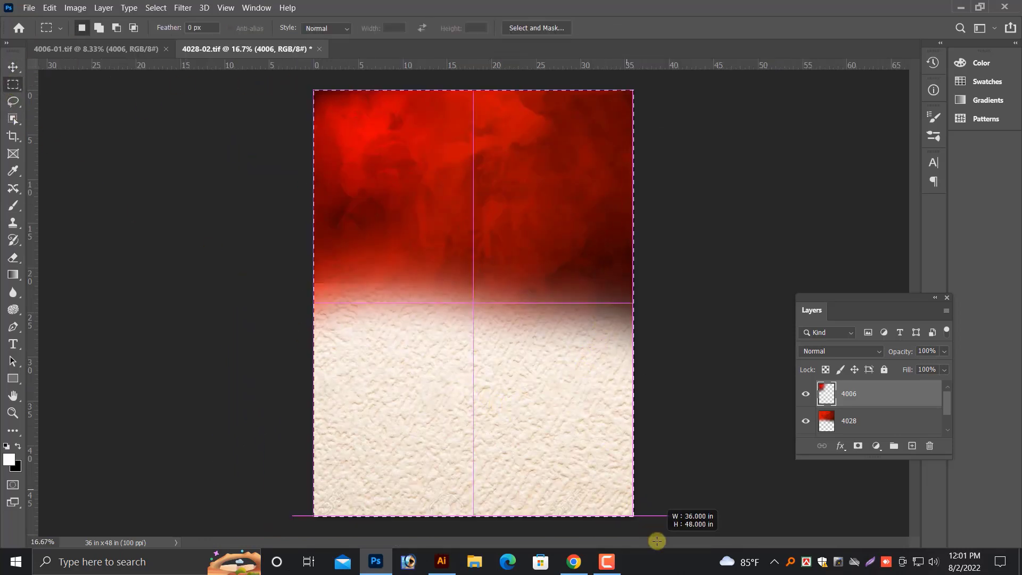
left_click(75, 8)
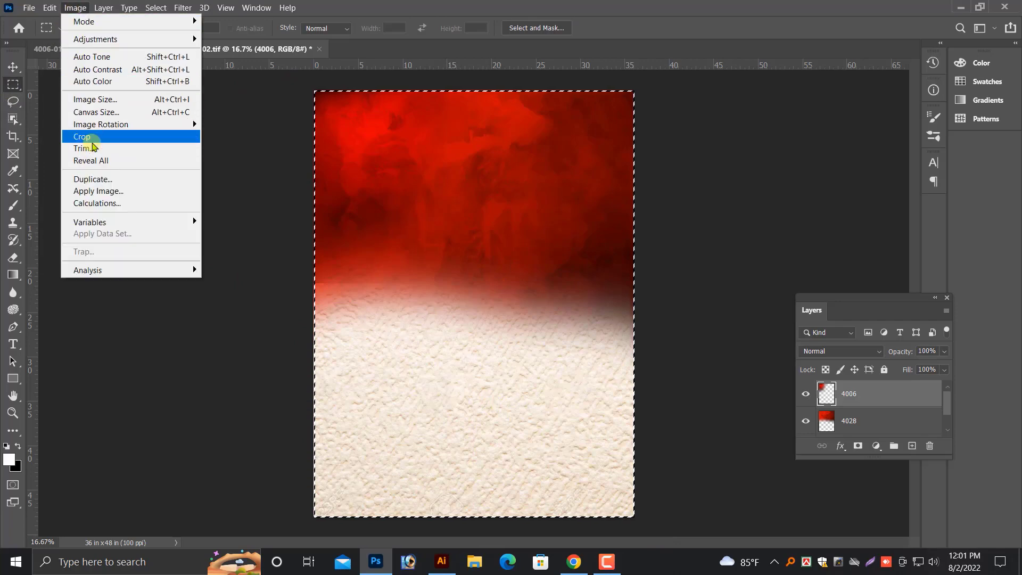
left_click(91, 138)
Back in Chrome, replace the image search with 'blood' and run it.
key("alt+Tab")
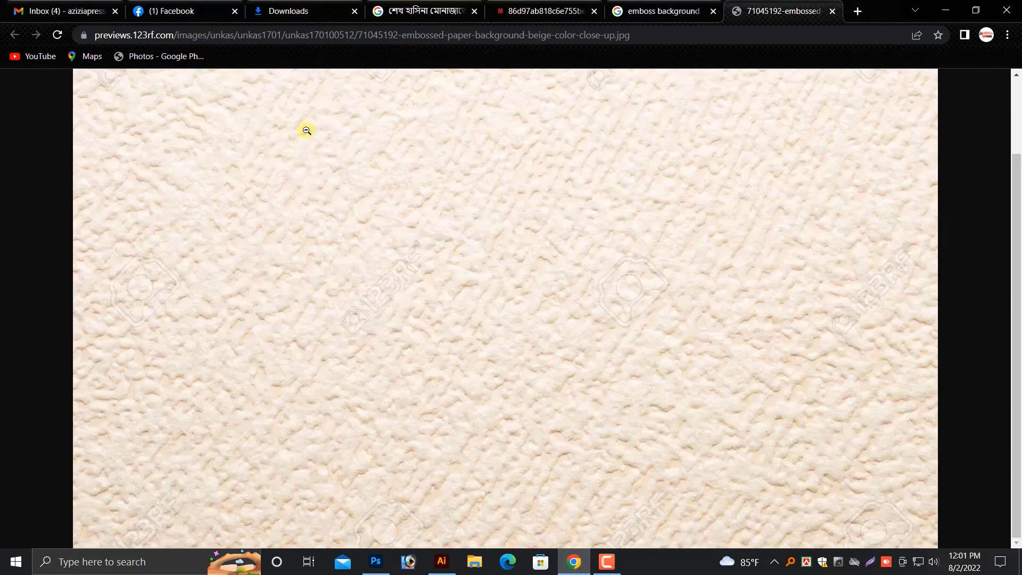
left_click(660, 14)
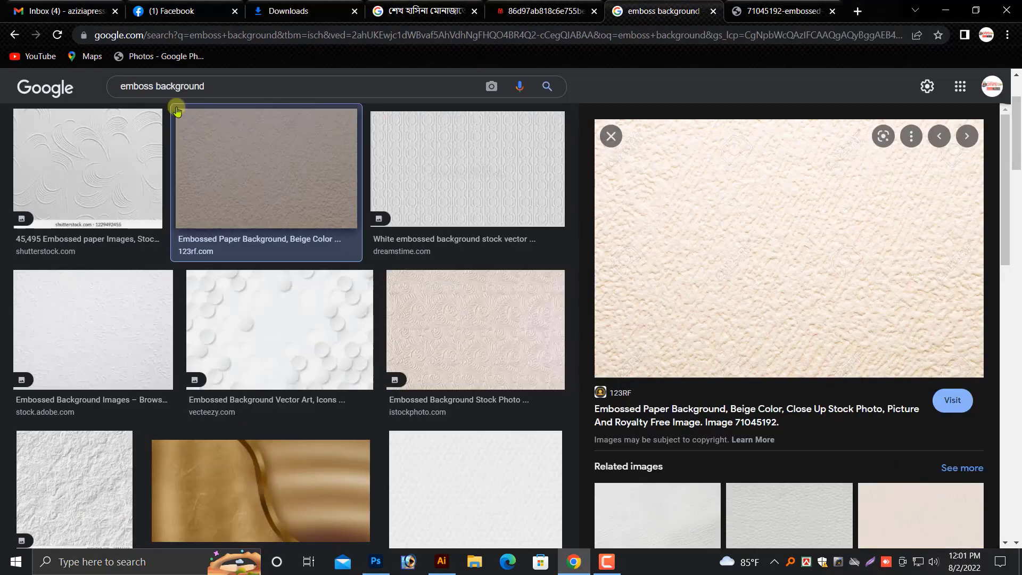
left_click_drag(110, 77, 97, 65)
type("bl")
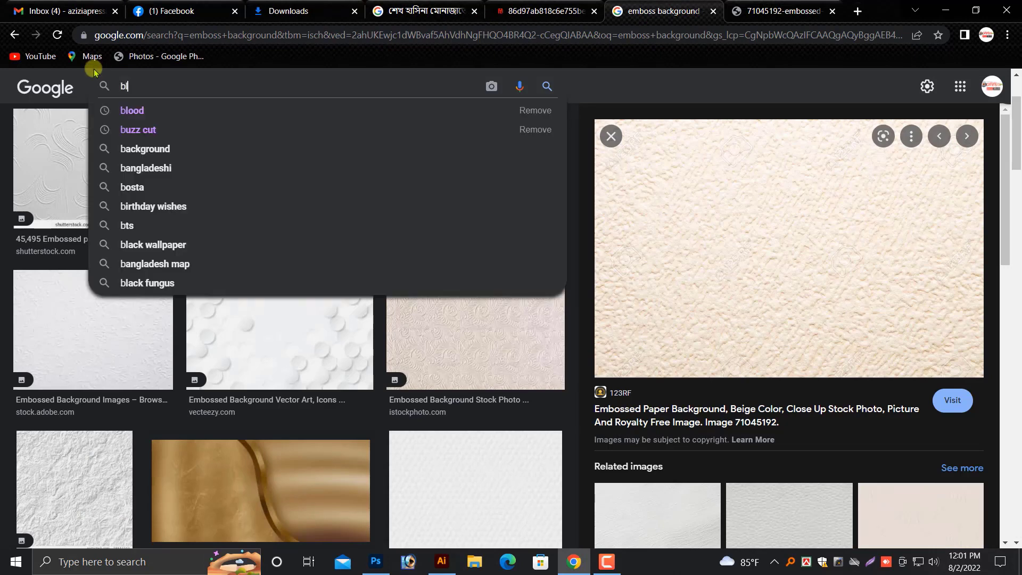
type("ood")
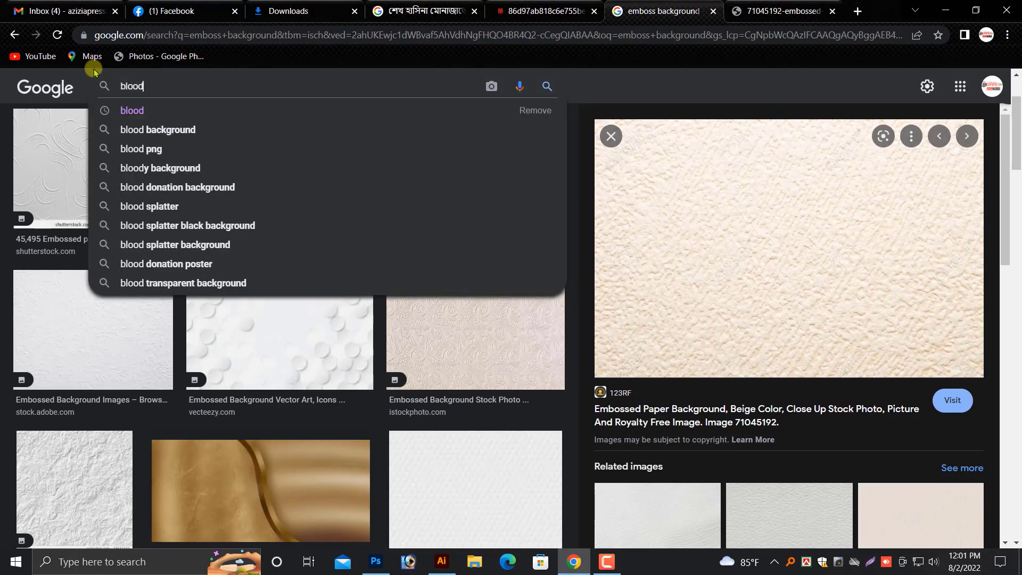
key("Return")
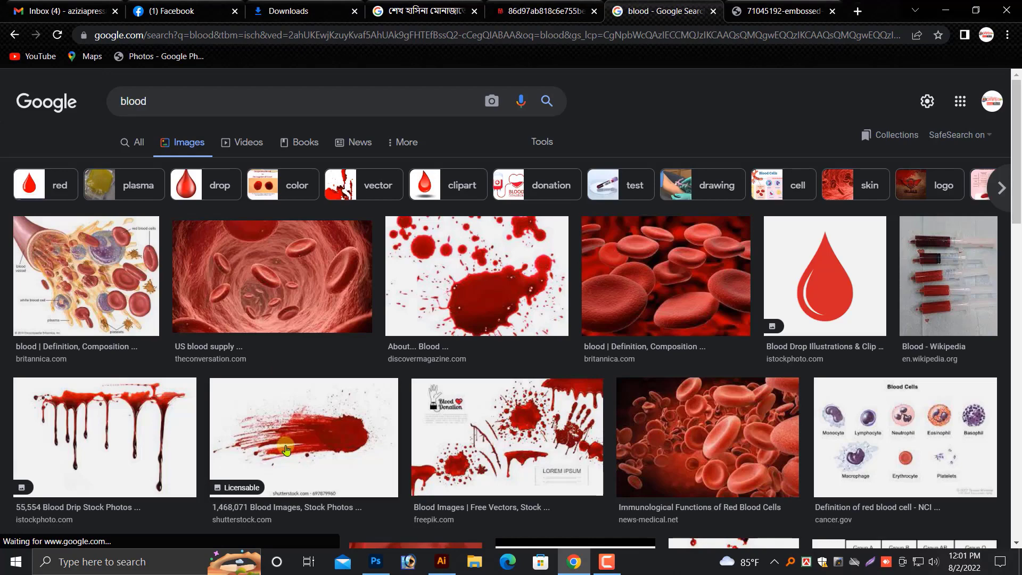
Open the seamless dripping-blood image in its own tab and copy it.
scroll(520, 399, "down", 5)
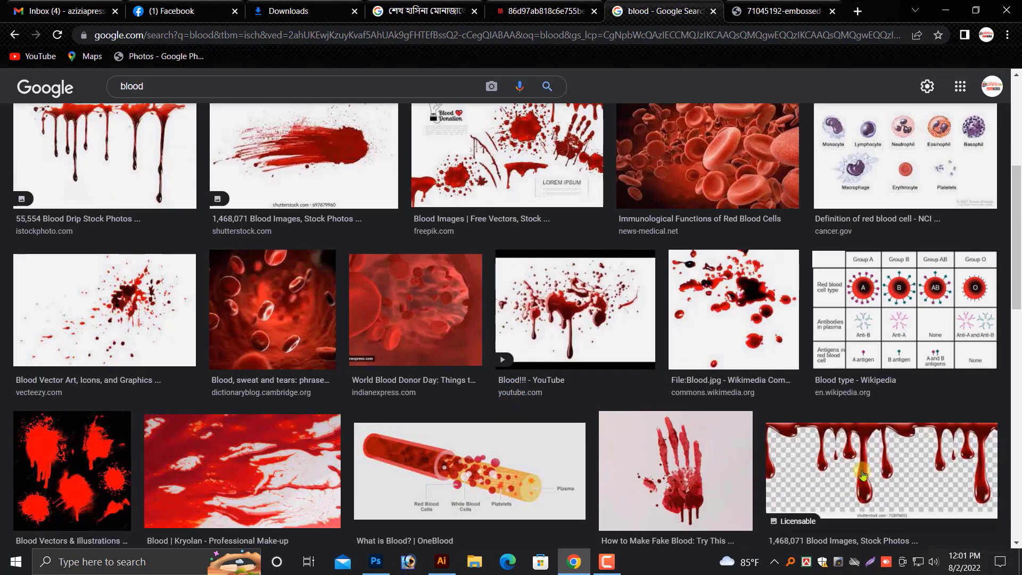
left_click(863, 475)
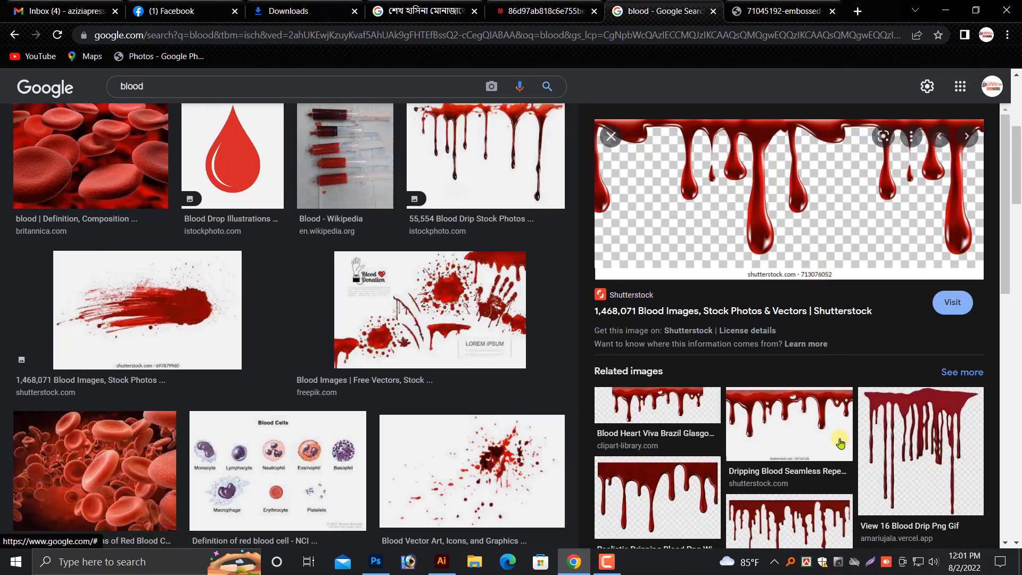
left_click(810, 417)
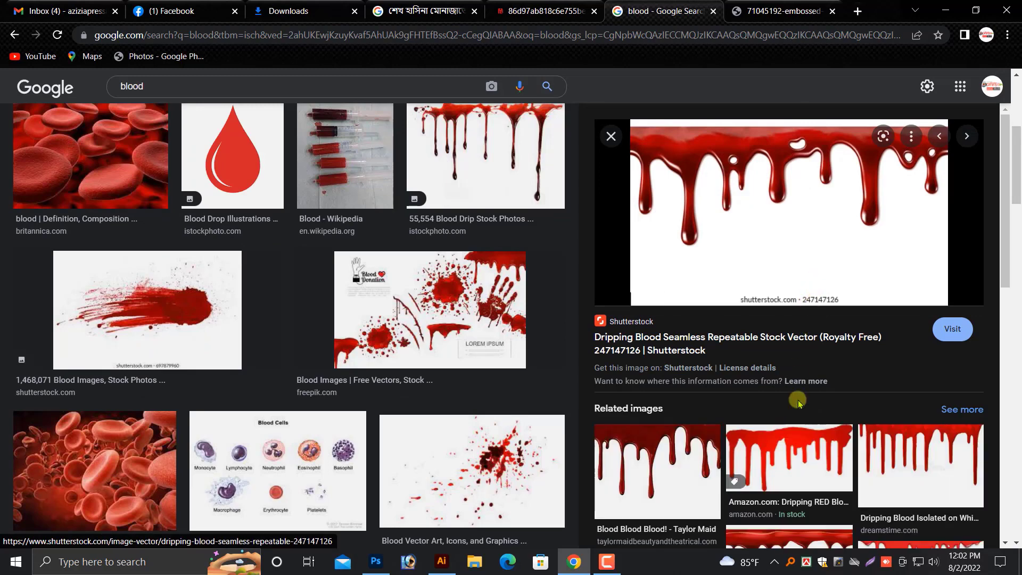
right_click(797, 244)
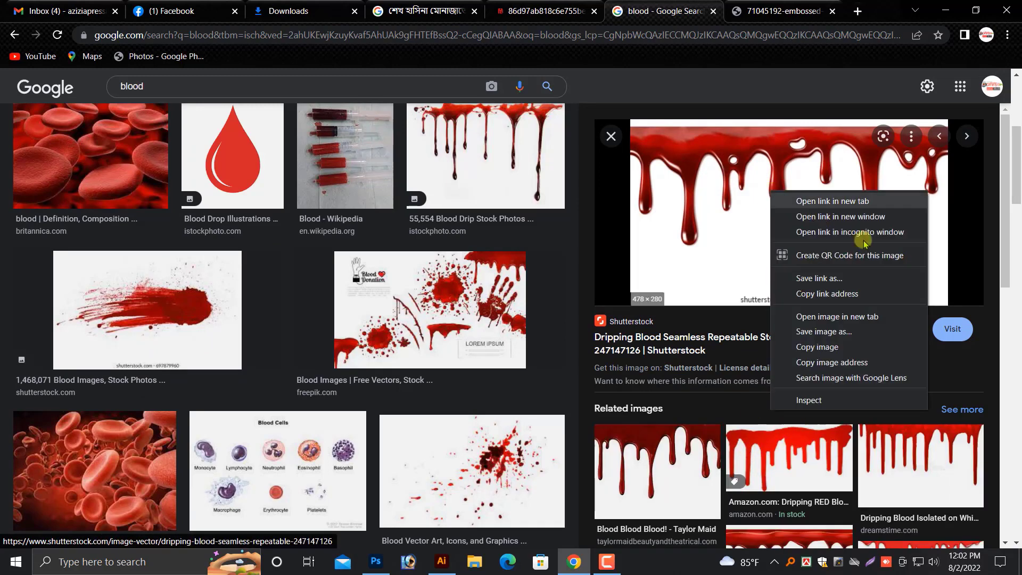
left_click(851, 316)
left_click(782, 11)
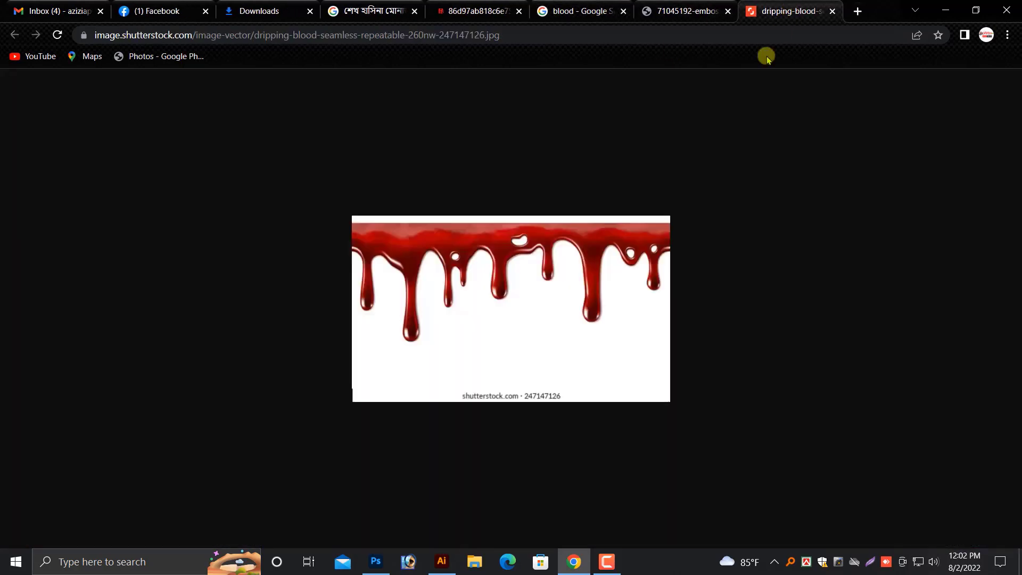
right_click(527, 290)
left_click(563, 331)
Paste the dripping-blood graphic into the poster and enlarge it across the canvas.
left_click(376, 562)
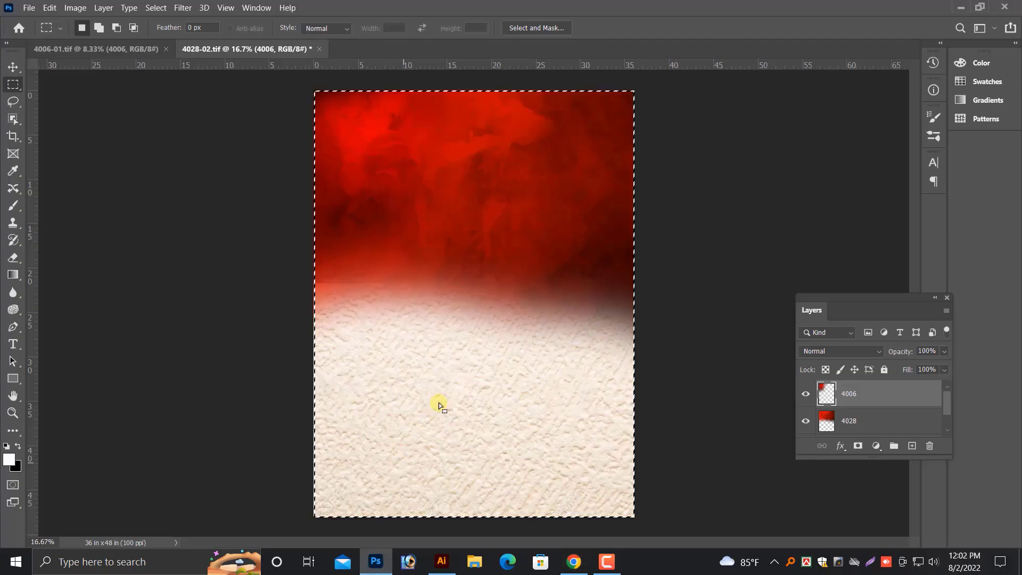
key("ctrl+v")
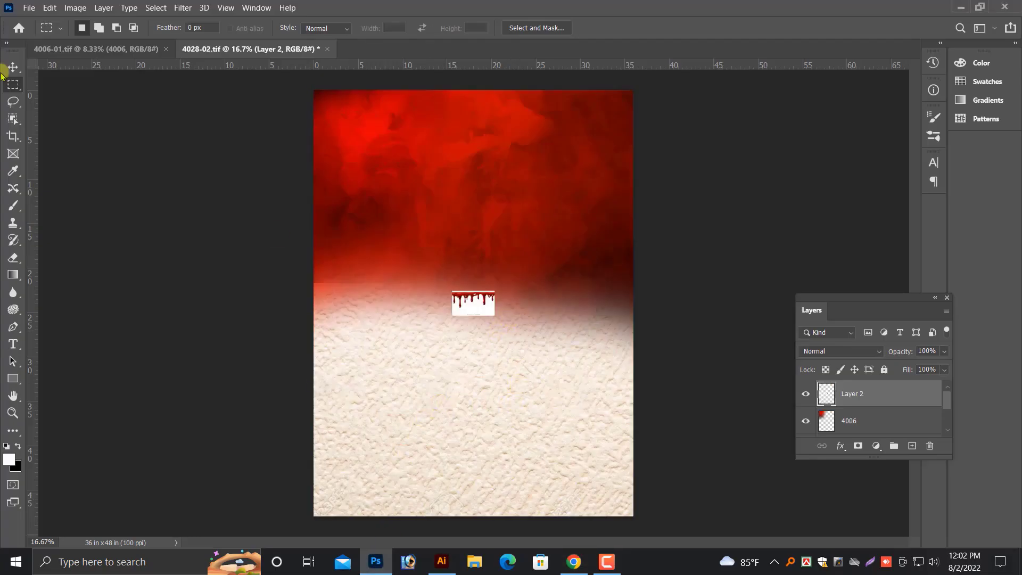
key("v")
left_click_drag(504, 305, 679, 304)
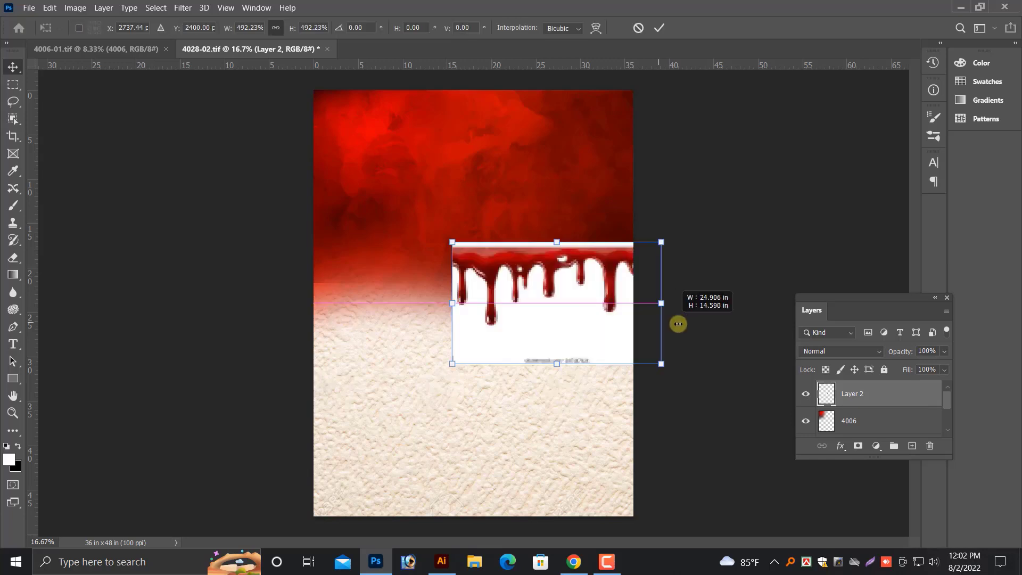
key("Return")
Erase a bit more of the red smoke layer 4006.
right_click(346, 266)
left_click(368, 272)
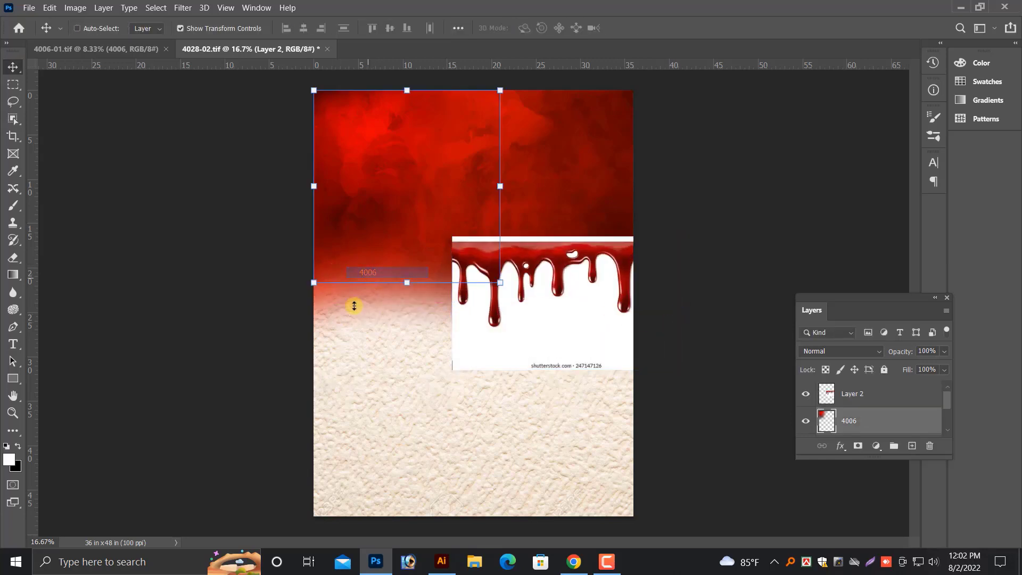
left_click(13, 257)
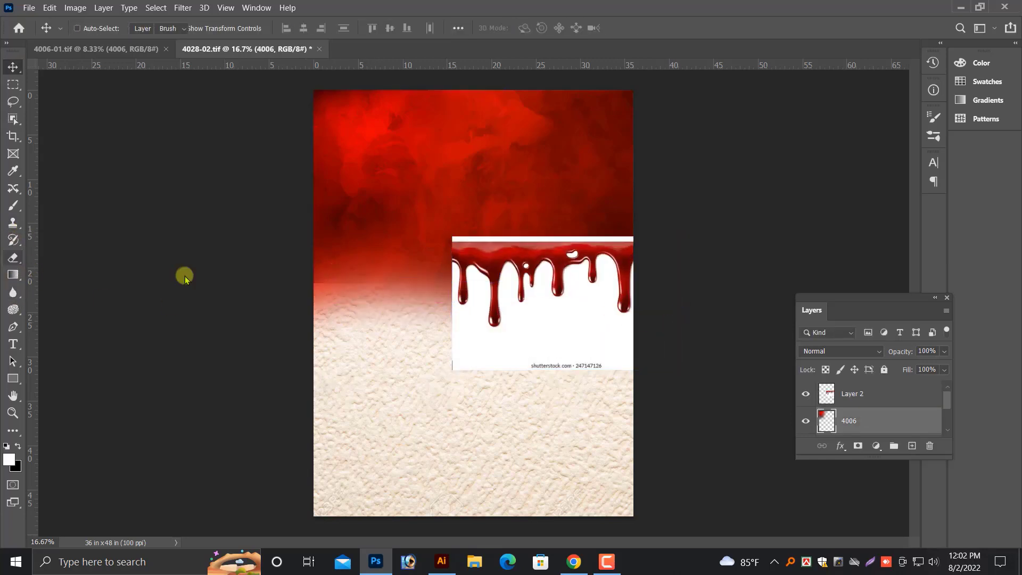
left_click_drag(326, 304, 396, 323)
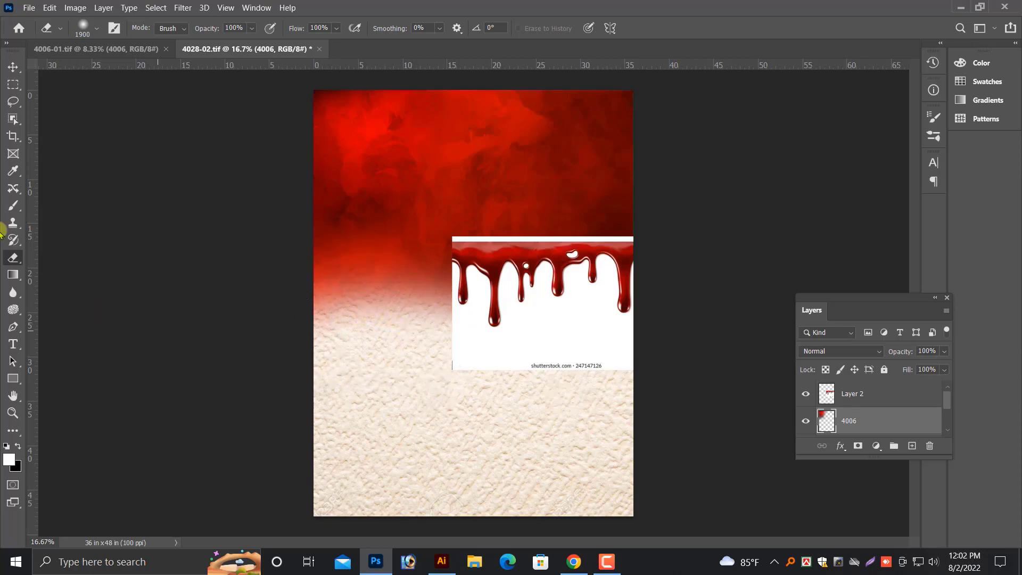
Move the blood graphic layer up over the red smoky top.
left_click(12, 67)
key("ctrl+plus")
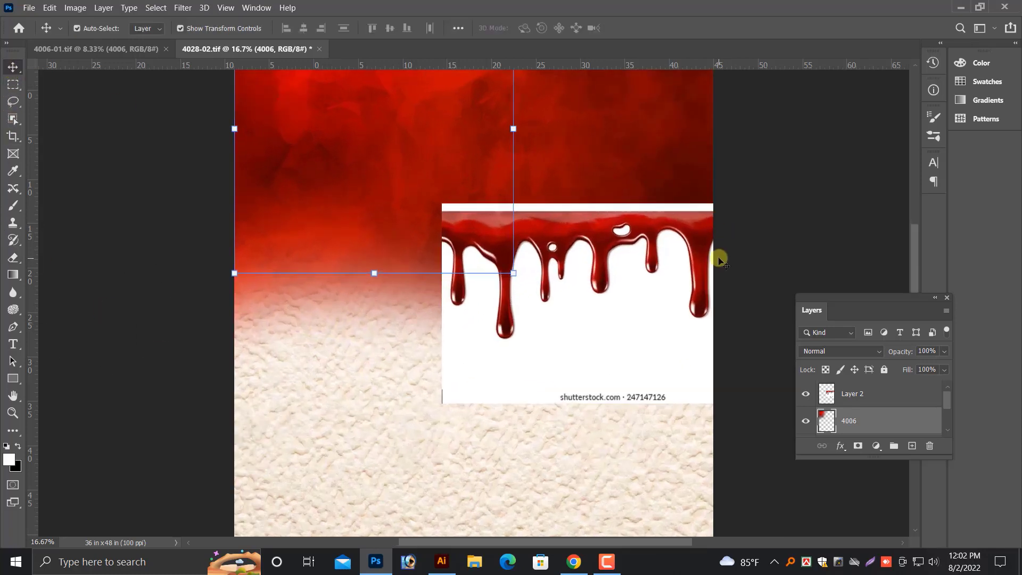
scroll(702, 314, "up", 1)
scroll(649, 362, "up", 1)
left_click(612, 386, "ctrl")
mouse_move(613, 386)
left_mouse_down()
mouse_move(484, 212)
mouse_move(484, 229)
left_mouse_up()
key("ctrl+plus")
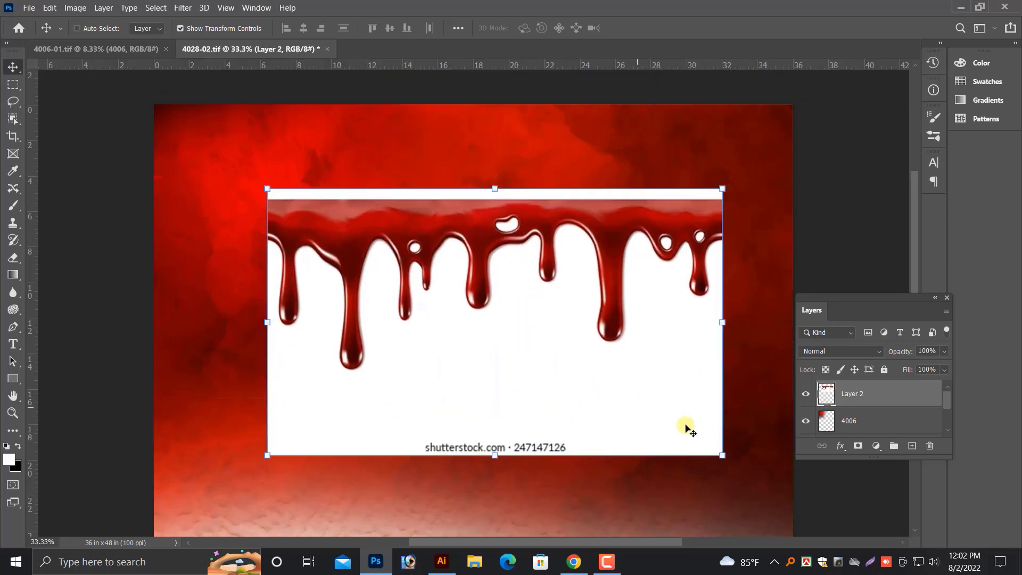
key("m")
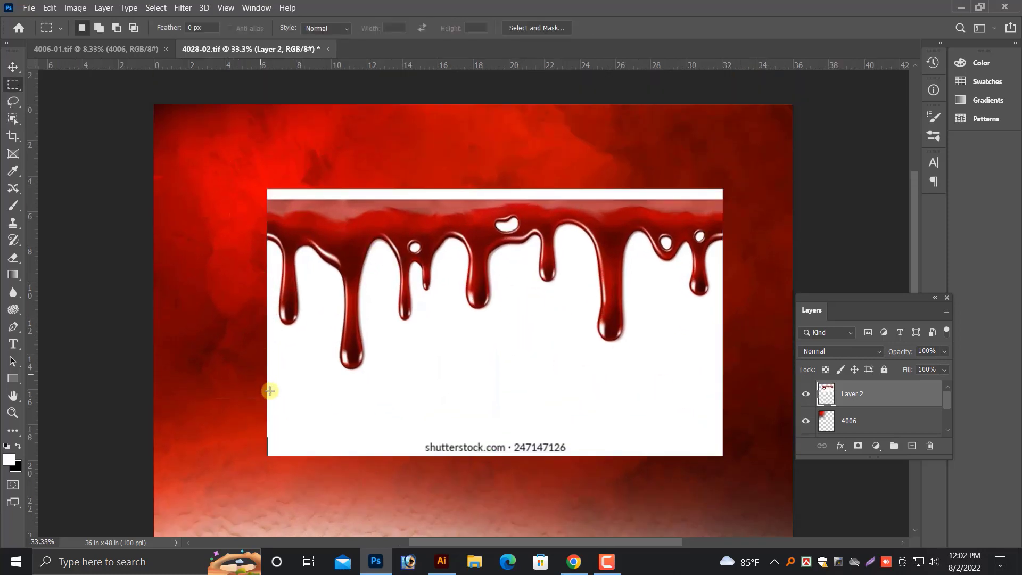
Delete the watermarked bottom strip, deselect, and run Select Subject on the blood drips.
left_click_drag(235, 402, 784, 513)
key("Delete")
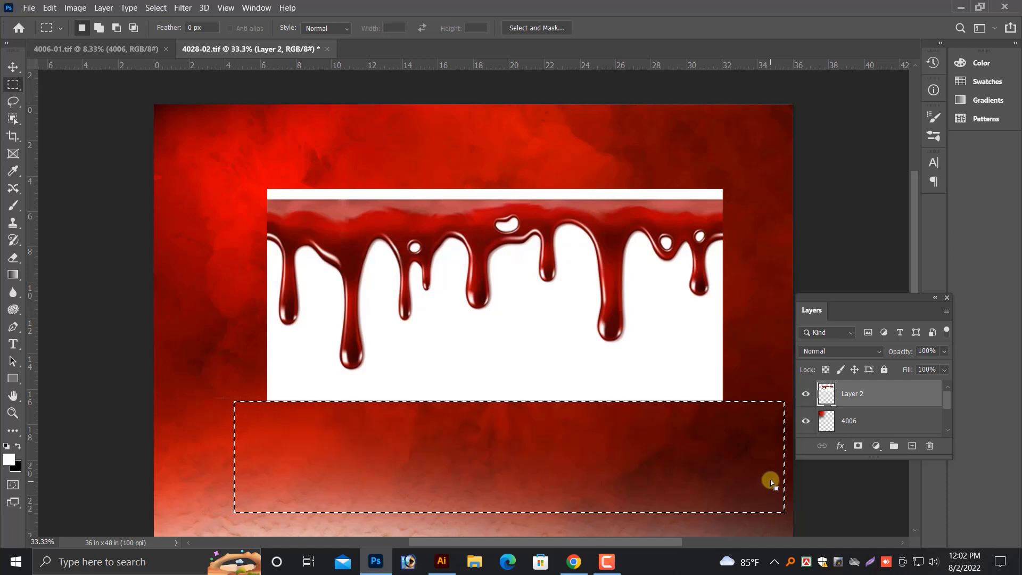
left_click(7, 68)
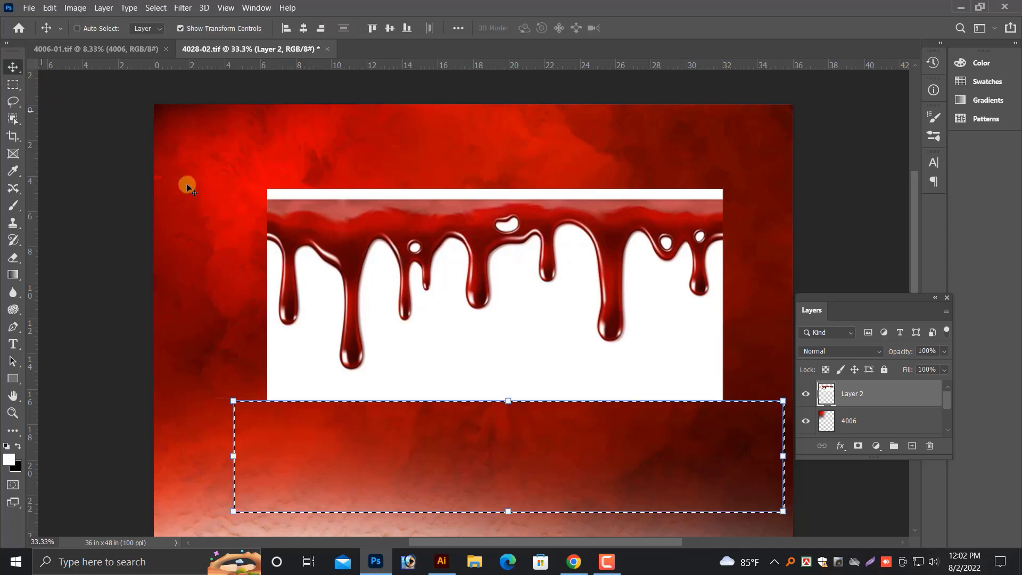
key("ctrl+d")
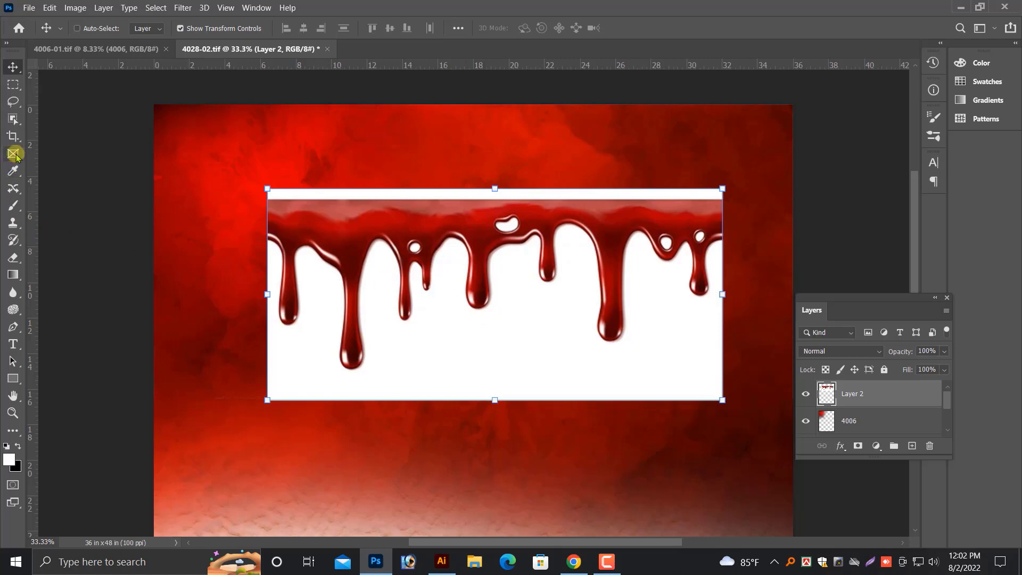
left_click(12, 118)
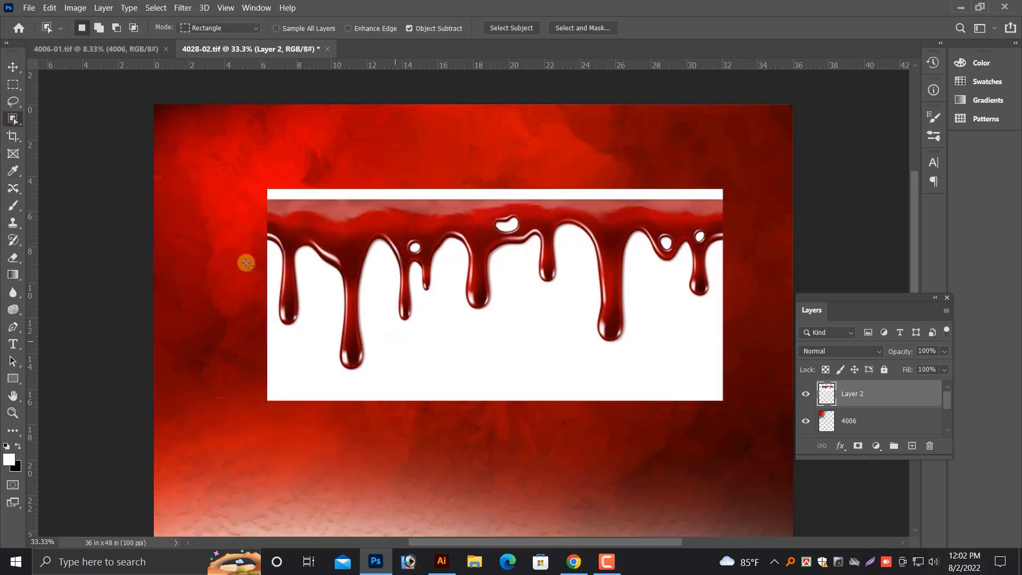
left_click(511, 28)
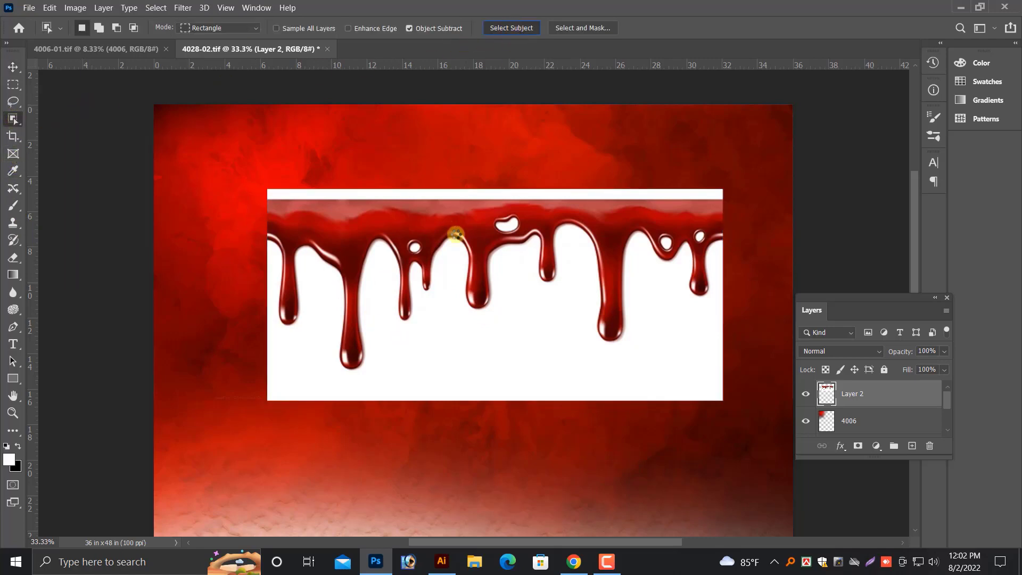
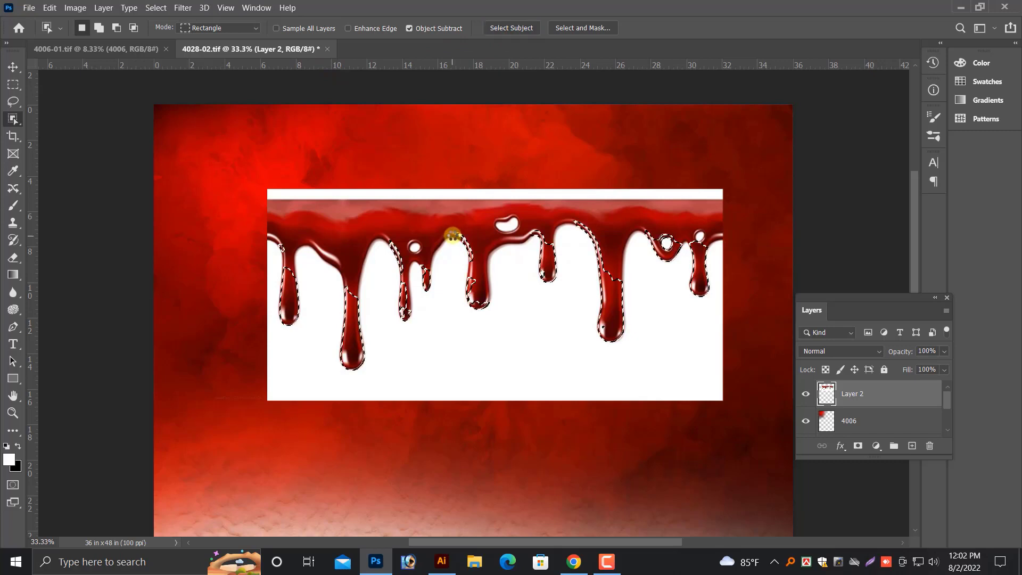
Quick-select the white area around the drips, try feathering and inverting it, then deselect.
key("ctrl+d")
key("v")
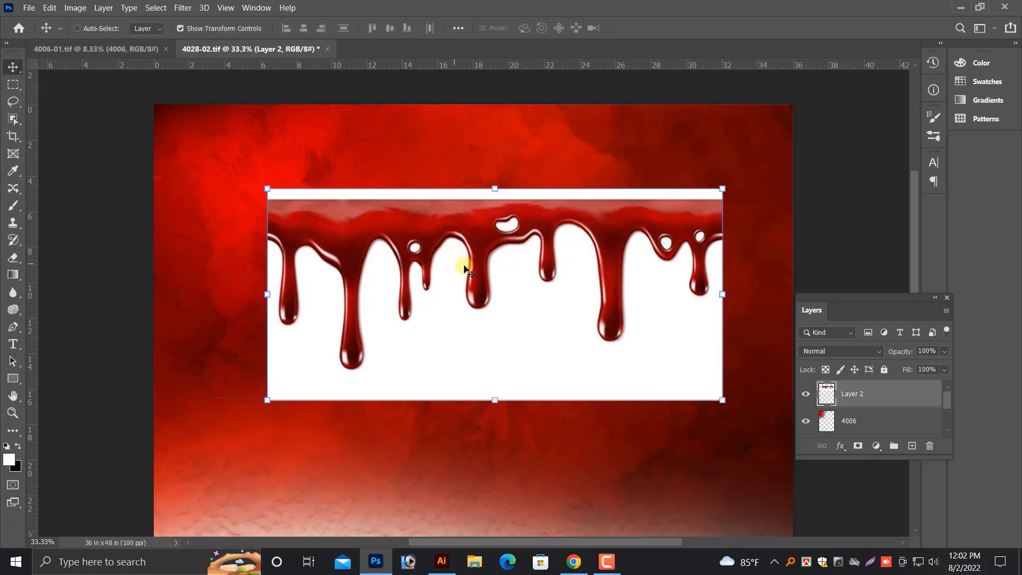
right_click(9, 121)
left_click(51, 130)
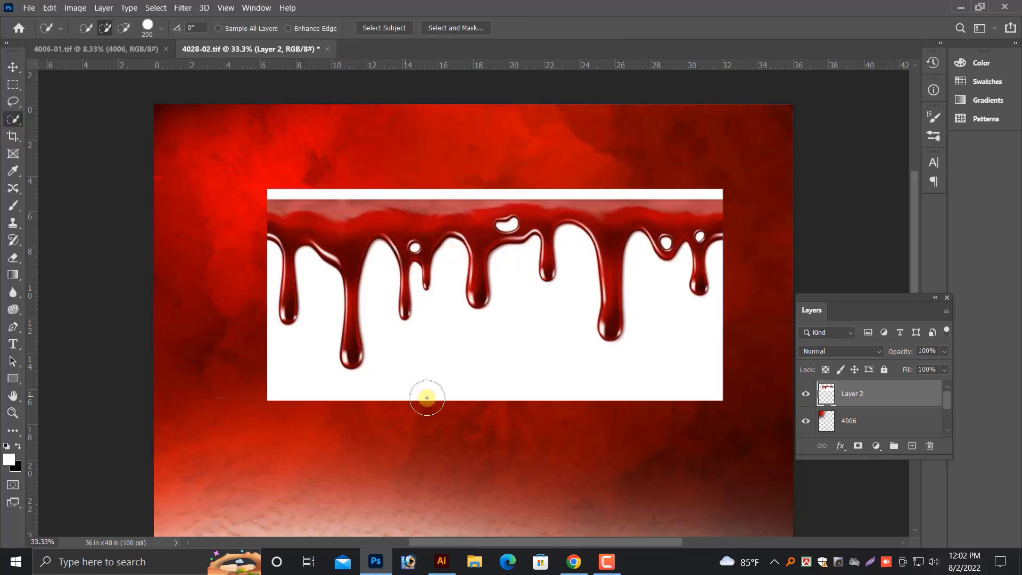
mouse_move(472, 392)
left_mouse_down()
mouse_move(506, 370)
mouse_move(589, 388)
mouse_move(680, 372)
mouse_move(614, 410)
left_mouse_up()
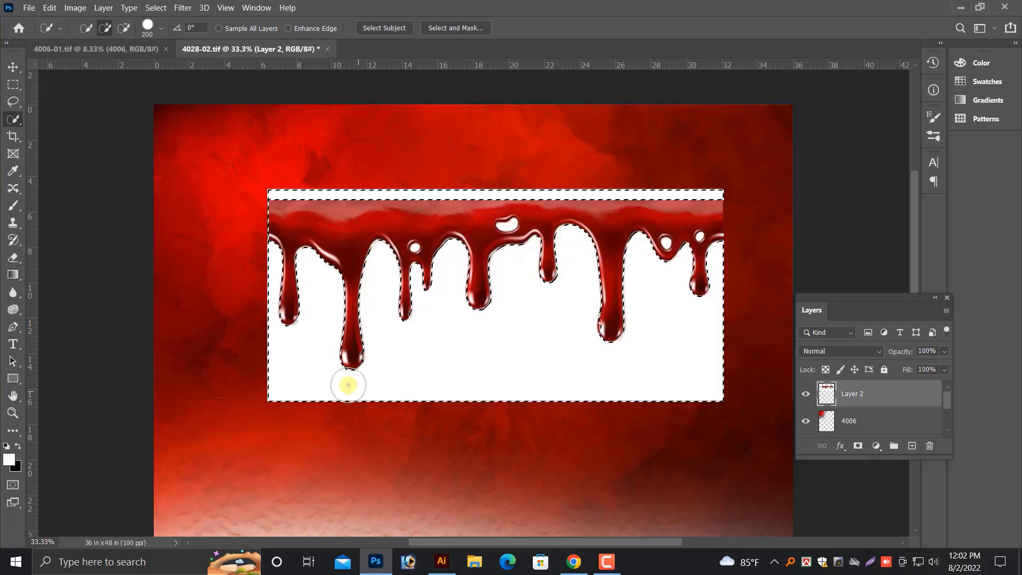
key("ctrl+alt+z")
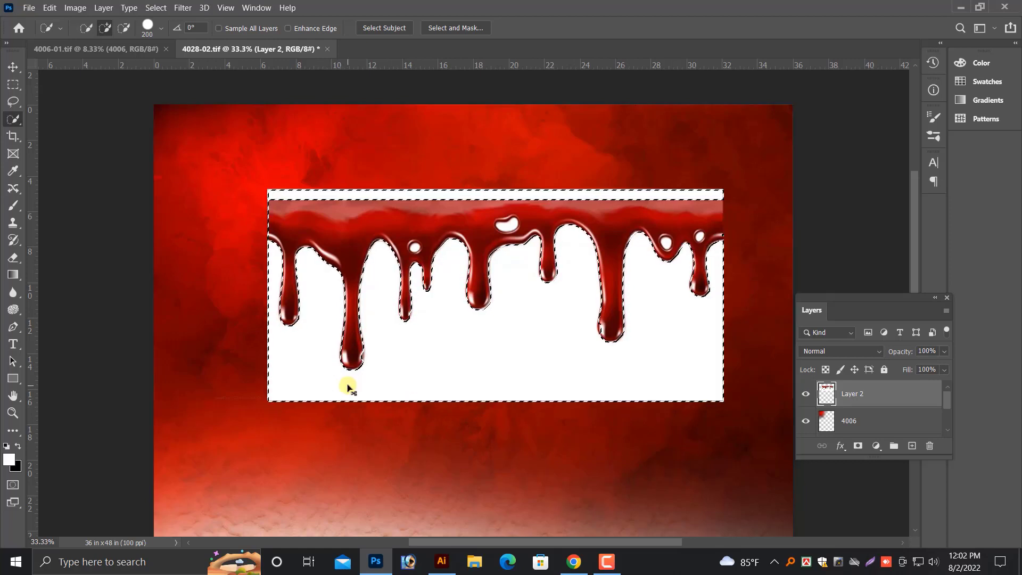
key("shift+F6")
key("Return")
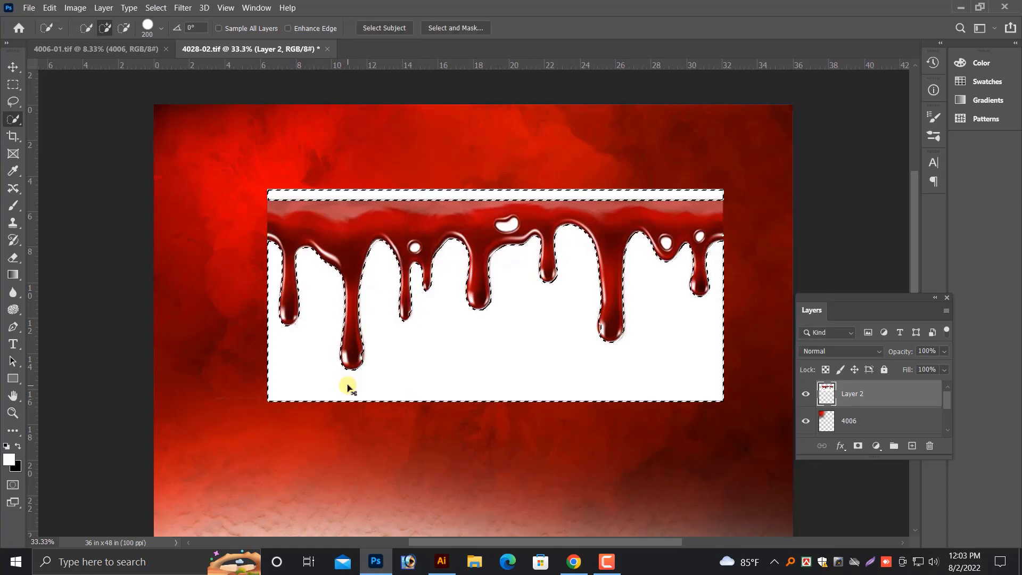
key("ctrl+shift+i")
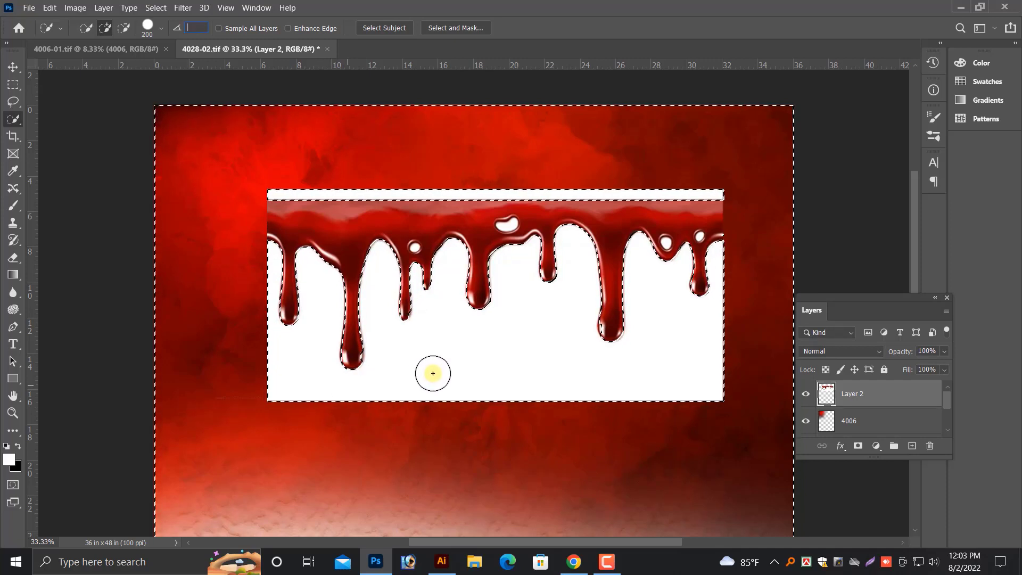
key("ctrl+shift+i")
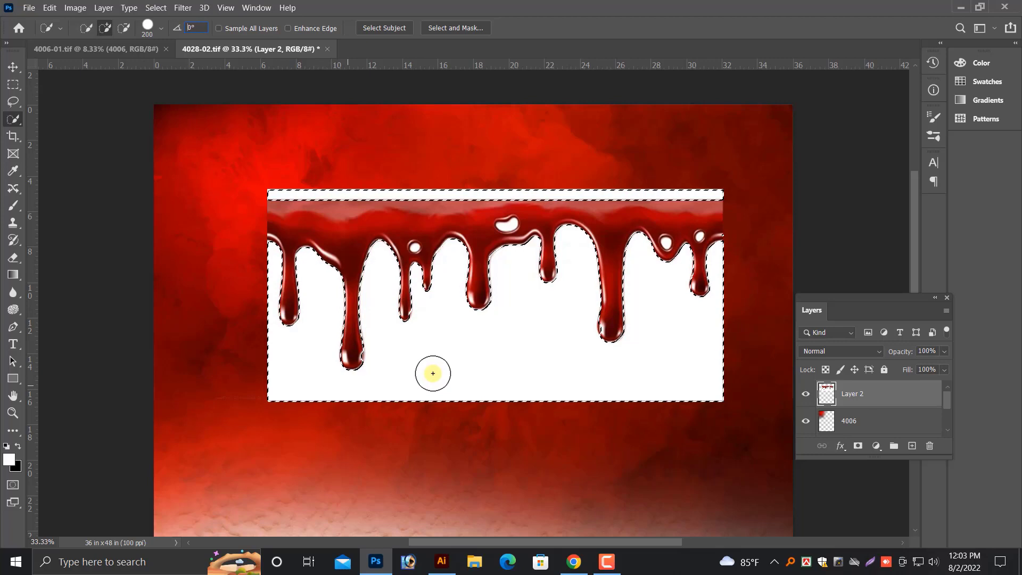
key("ctrl+d")
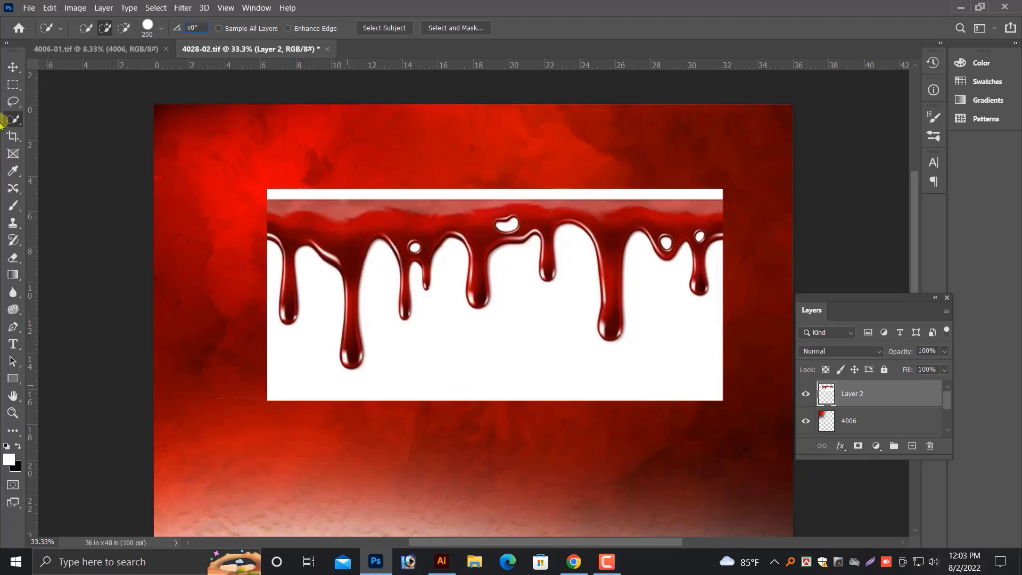
Move the drip layer slightly left and down.
left_click(12, 70)
left_click(526, 222)
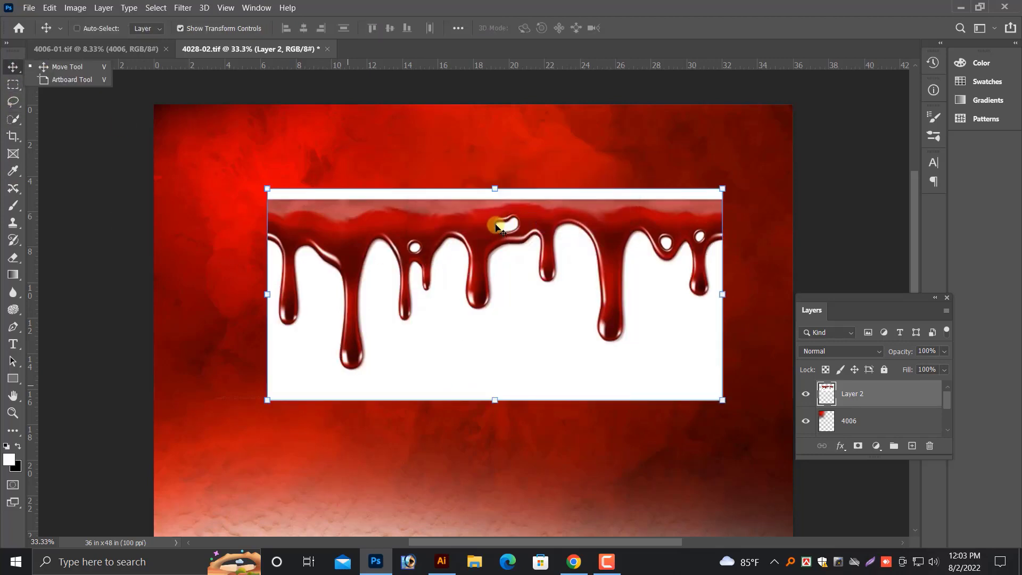
left_click_drag(462, 239, 417, 248)
Select the white backdrop, try Content-Aware Fill and undo it, then delete the white.
left_click(466, 362)
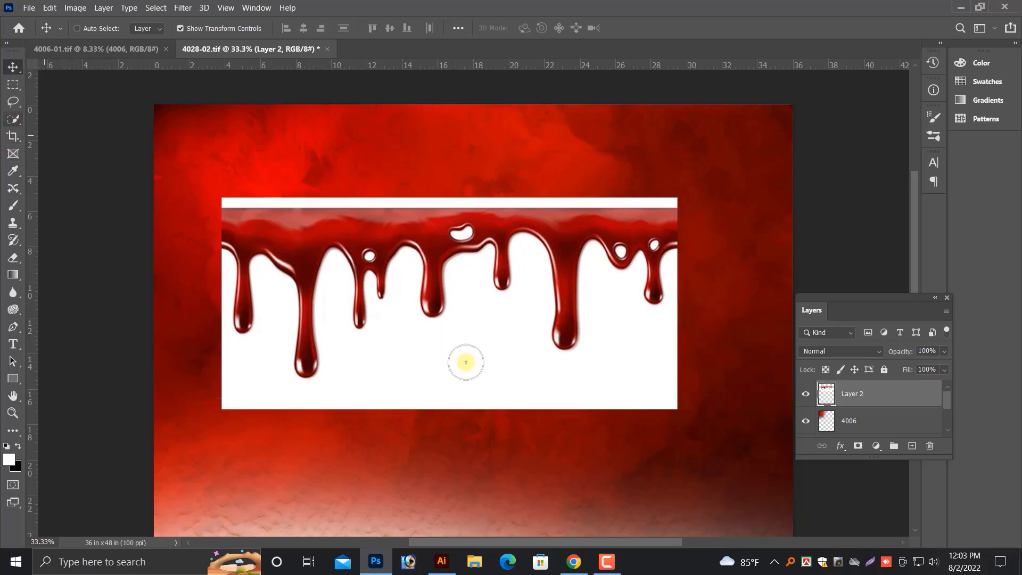
key("w")
mouse_move(466, 388)
left_mouse_down()
mouse_move(491, 384)
mouse_move(662, 415)
mouse_move(452, 418)
mouse_move(244, 396)
left_mouse_up()
key("ctrl+shift+i")
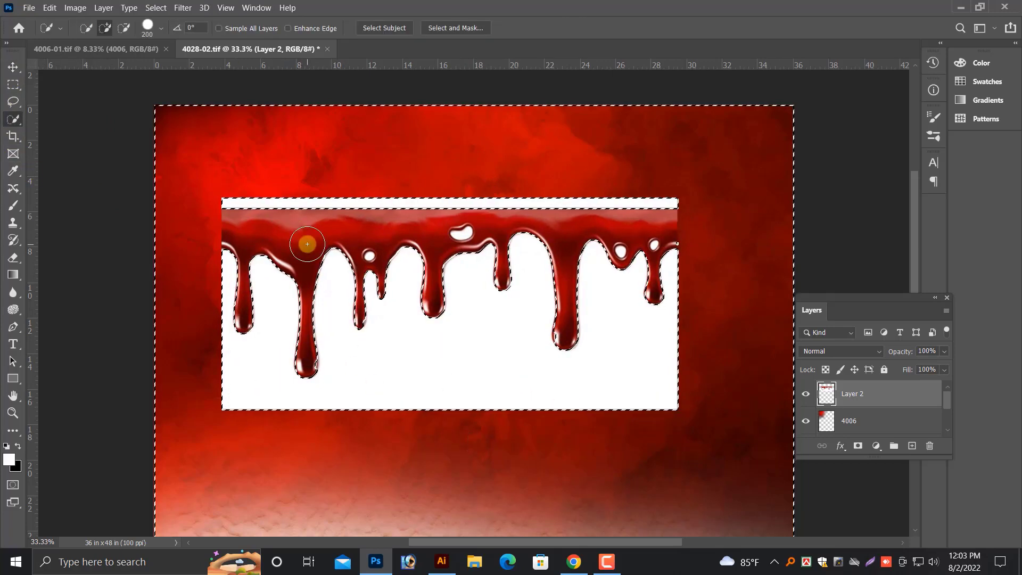
key("shift+F5")
key("Return")
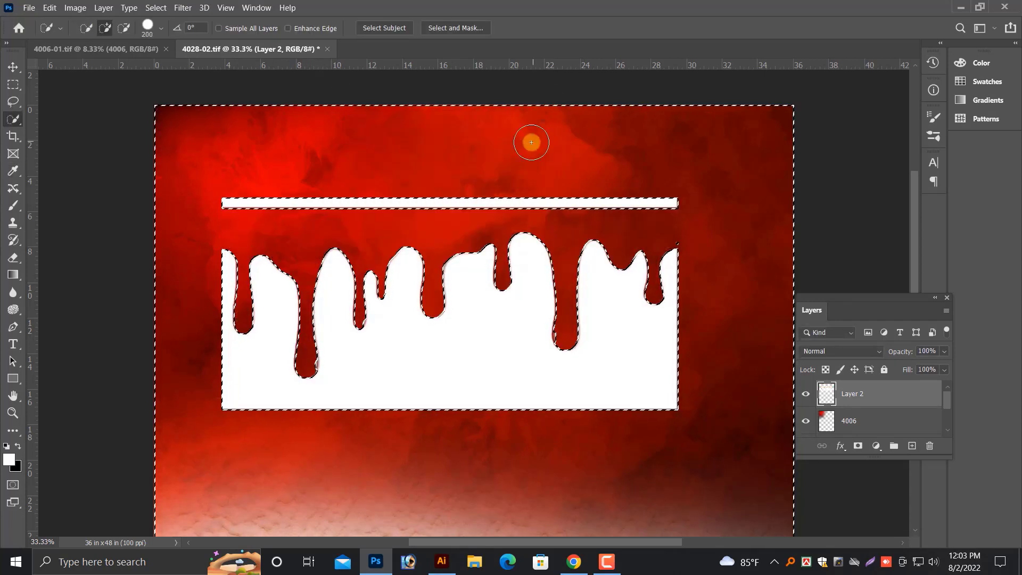
key("ctrl+z")
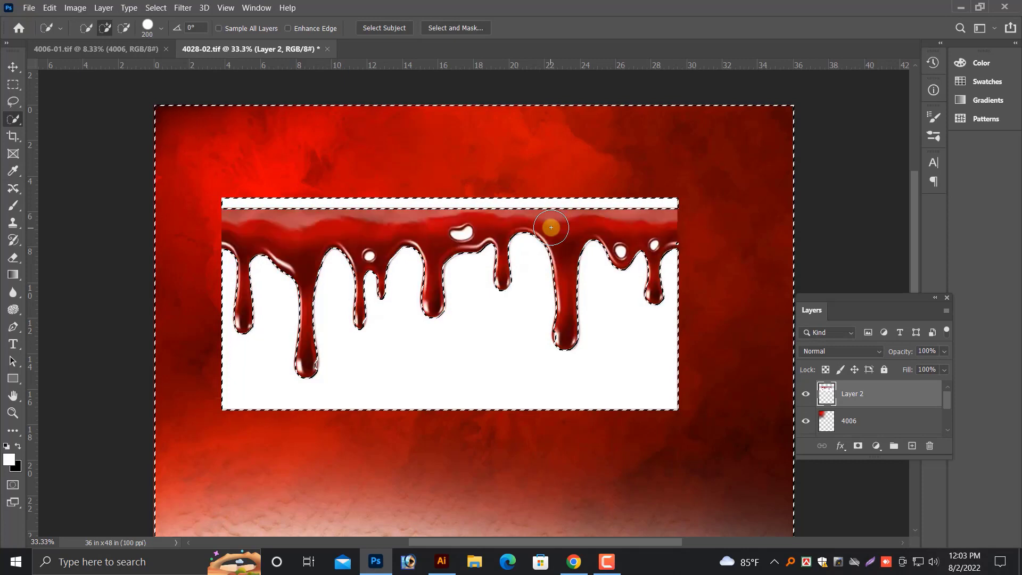
key("ctrl+z")
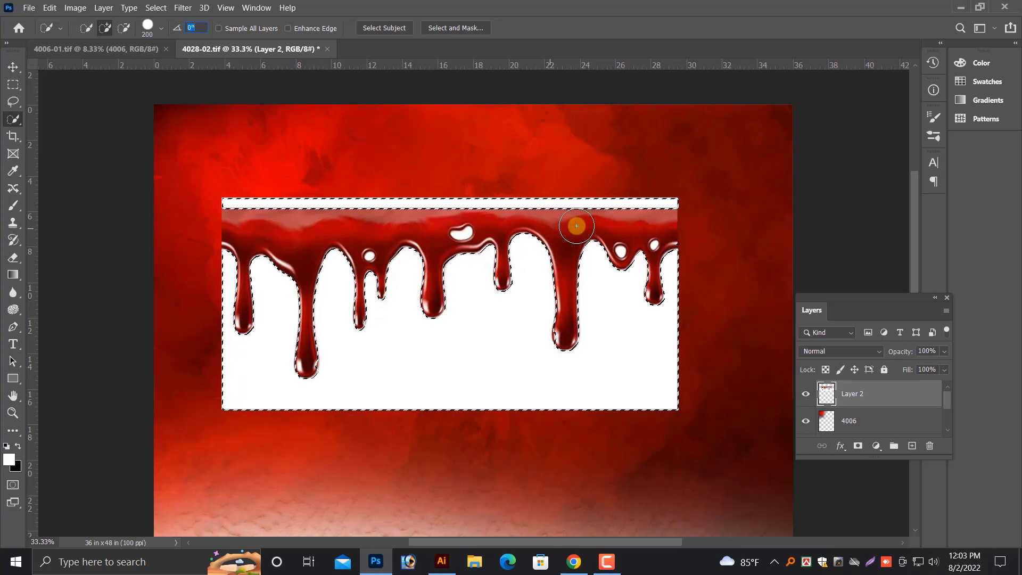
key("ctrl+shift+z")
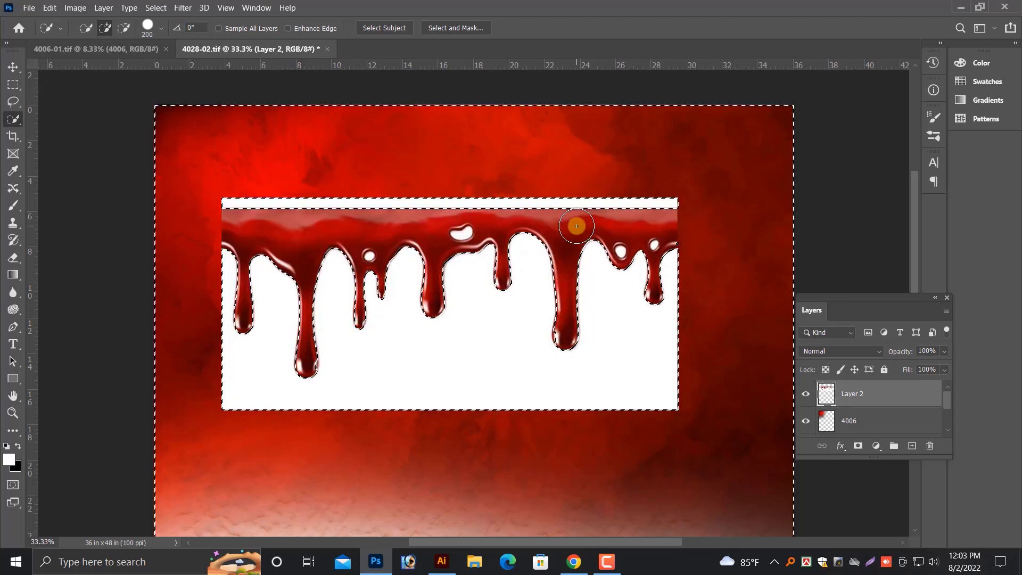
key("ctrl+d")
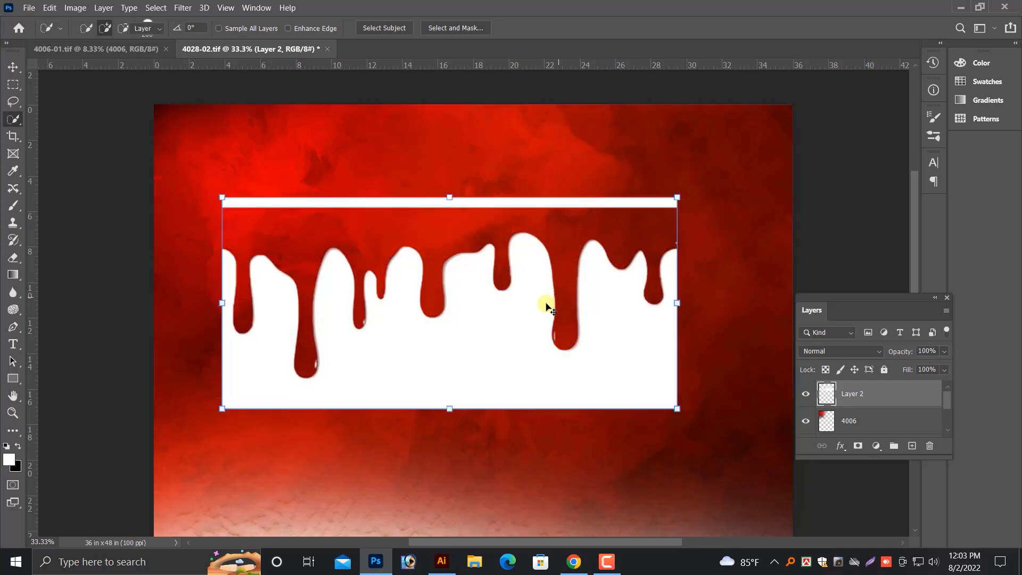
key("v")
key("ctrl+z")
key("ctrl+shift+z")
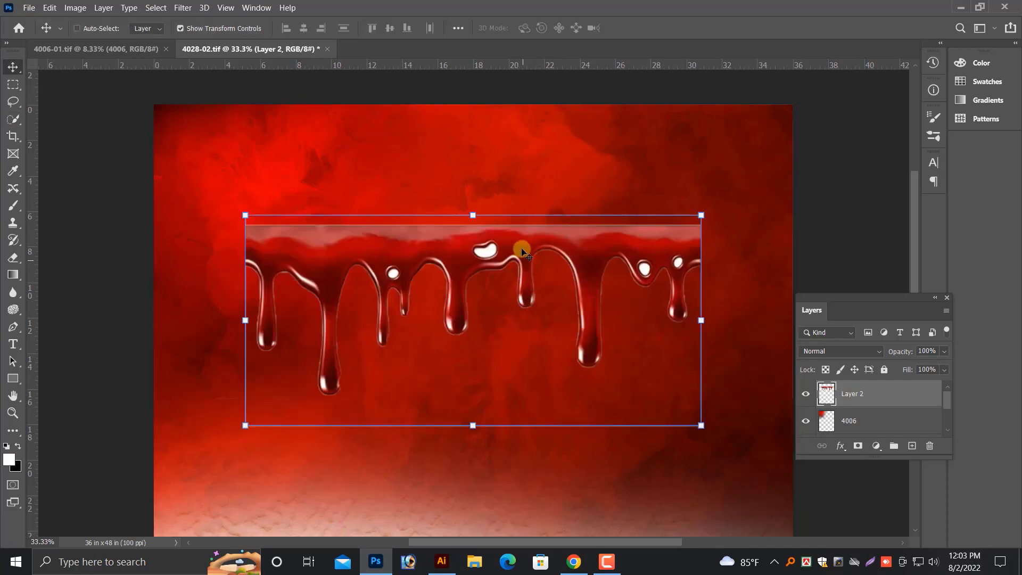
Move the drips to the poster top and erase the layer's hard lower edge.
left_click_drag(523, 251, 423, 131)
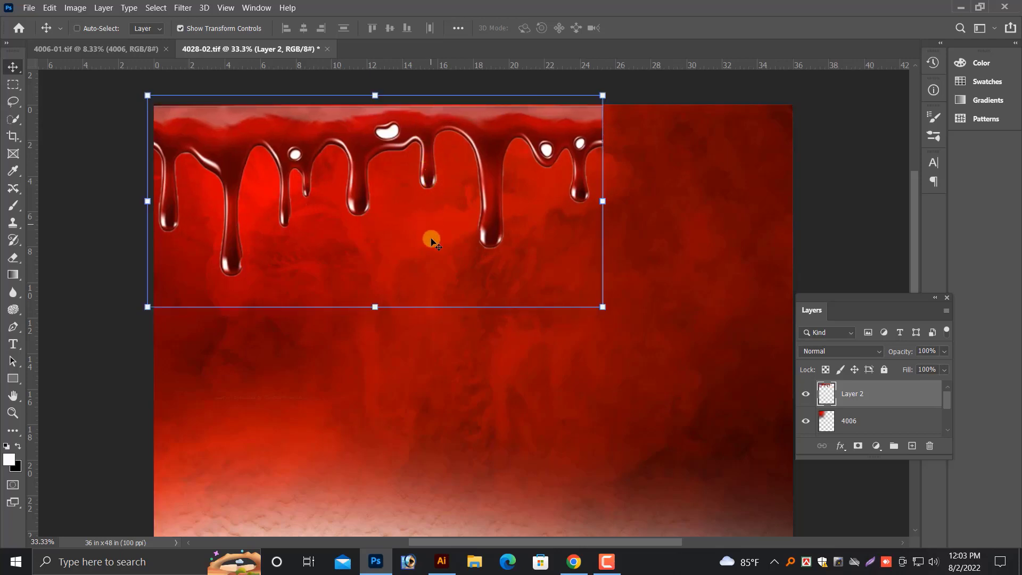
key("e")
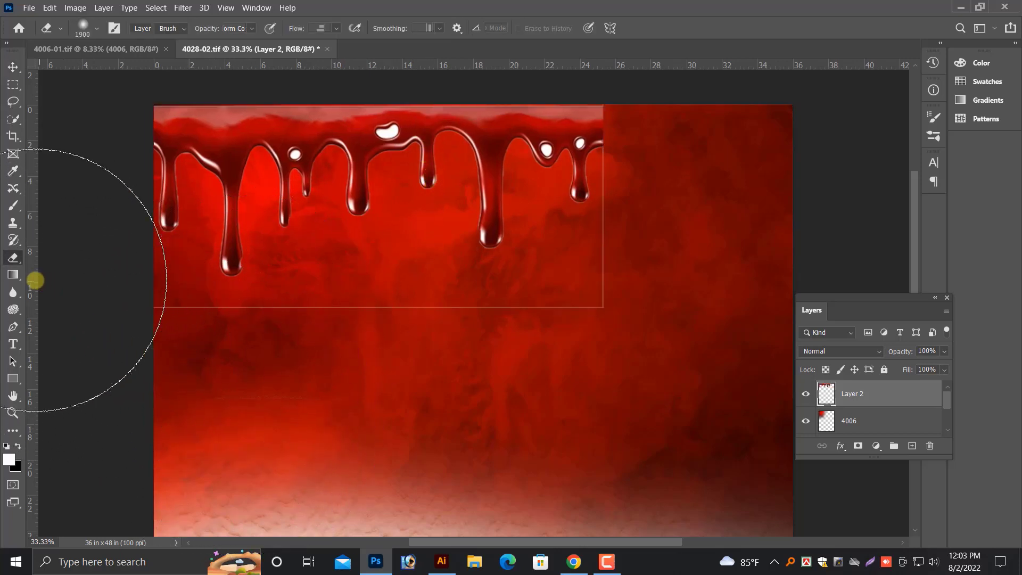
key("bracketleft")
key("bracketleft")
key("bracketleft")
key("bracketleft")
key("bracketleft")
key("bracketleft")
key("bracketleft")
key("bracketleft")
key("bracketleft")
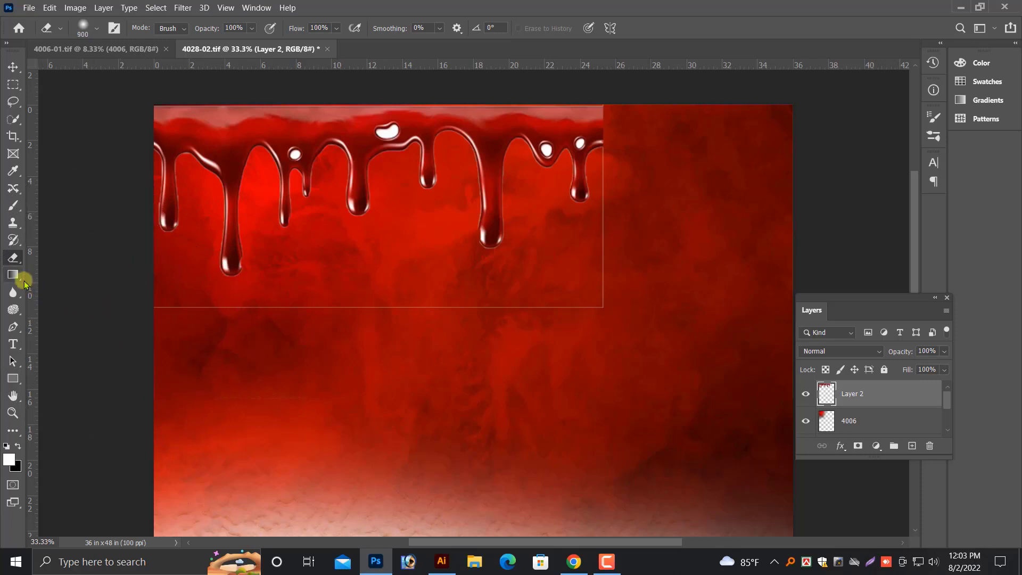
key("bracketleft")
key("bracketleft")
key("bracketleft")
key("bracketleft")
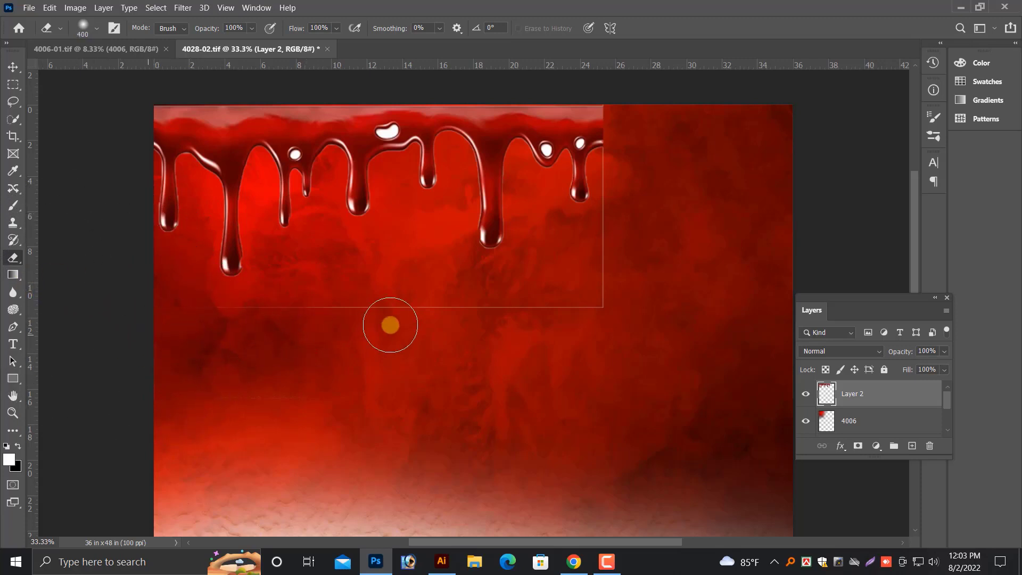
left_click_drag(446, 320, 471, 322)
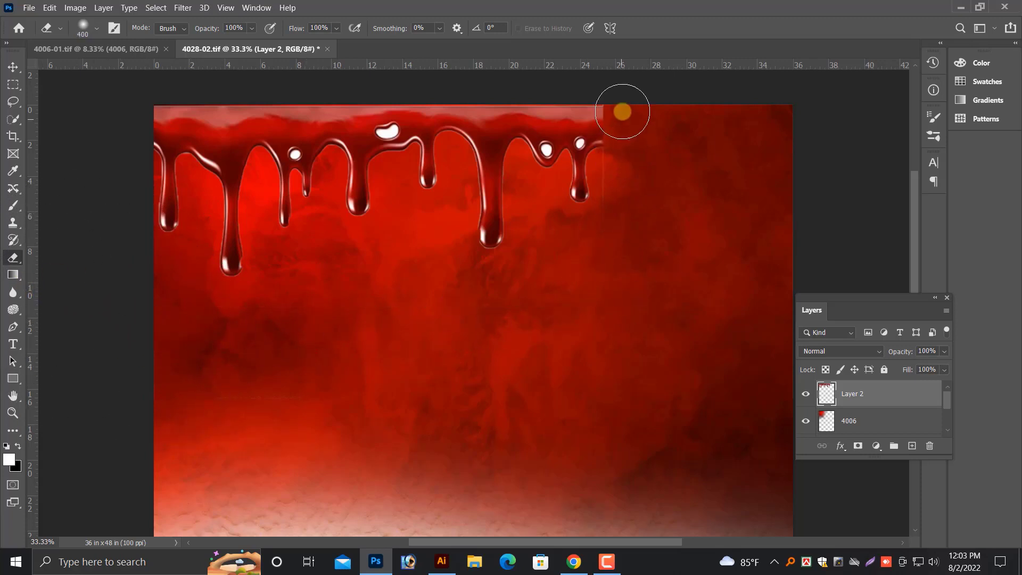
scroll(485, 183, "up", 1)
scroll(486, 182, "up", 1)
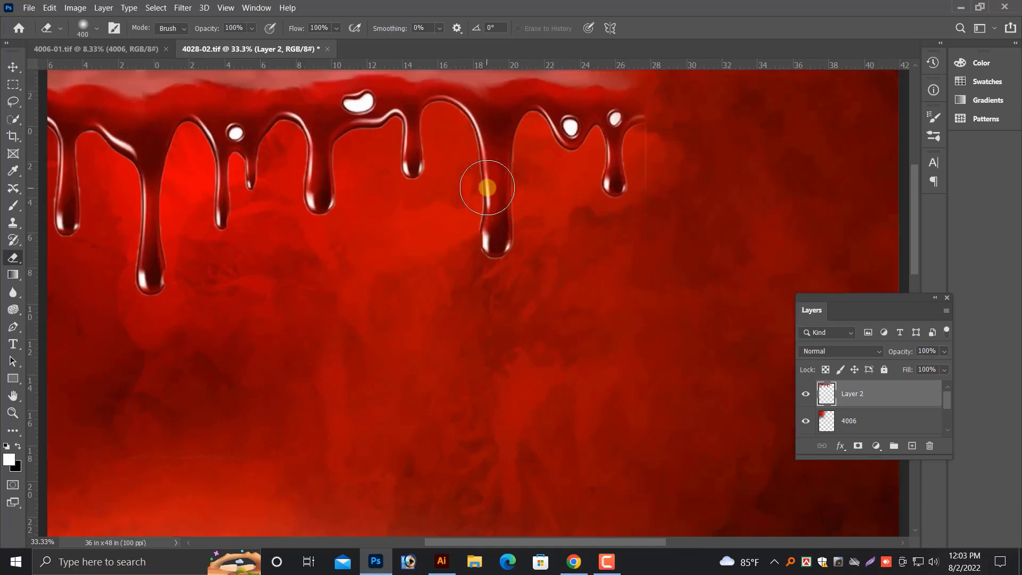
Magic Wand the white drip highlights and fill them with Content-Aware fill.
right_click(13, 118)
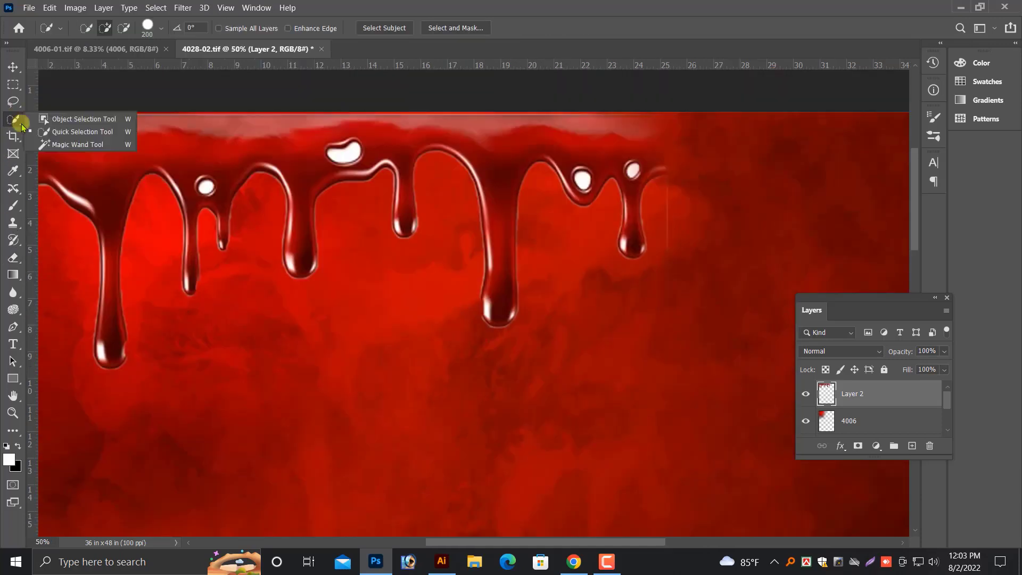
left_click(58, 145)
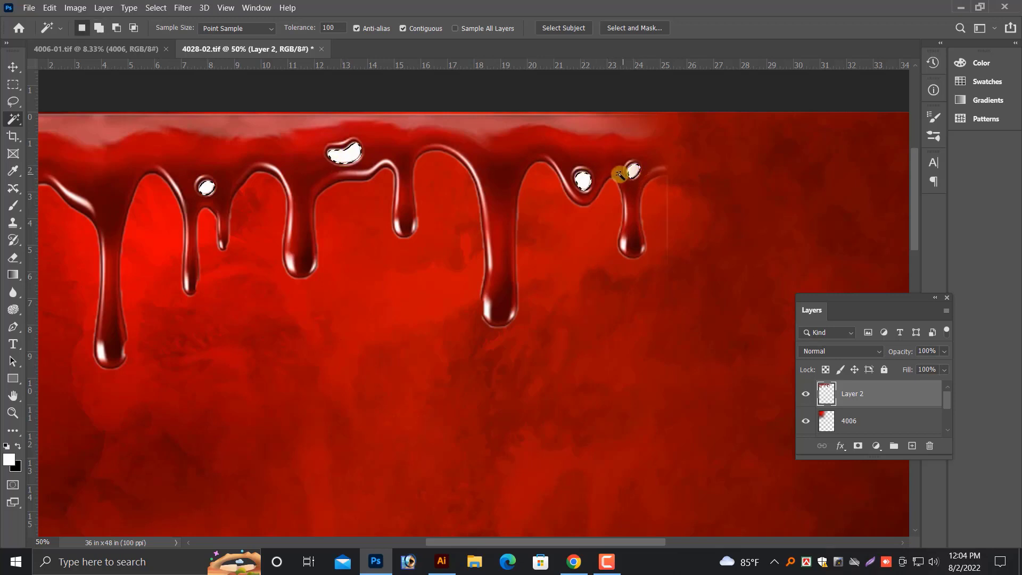
key("shift+BackSpace")
key("Return")
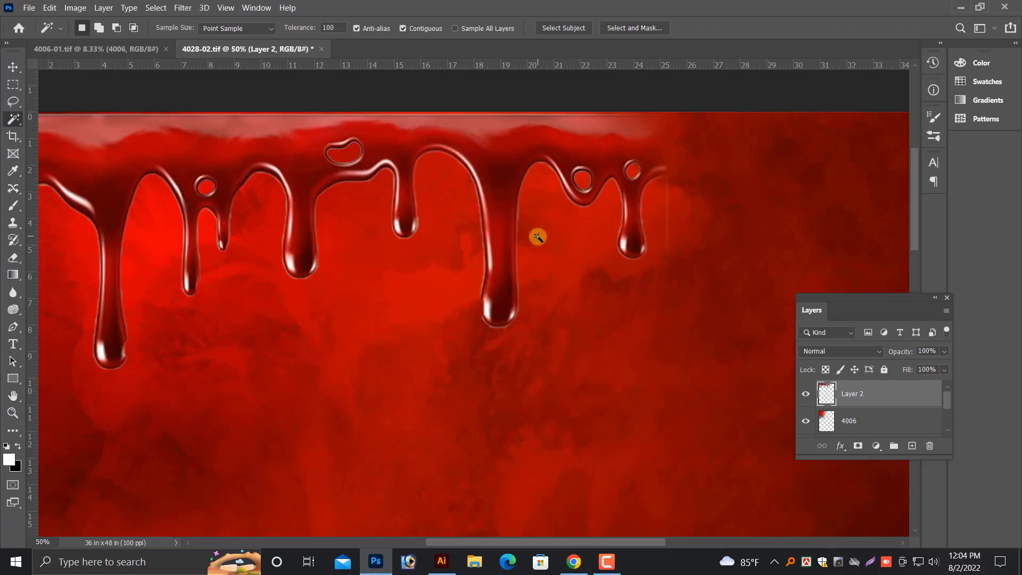
key("v")
key("ctrl+minus")
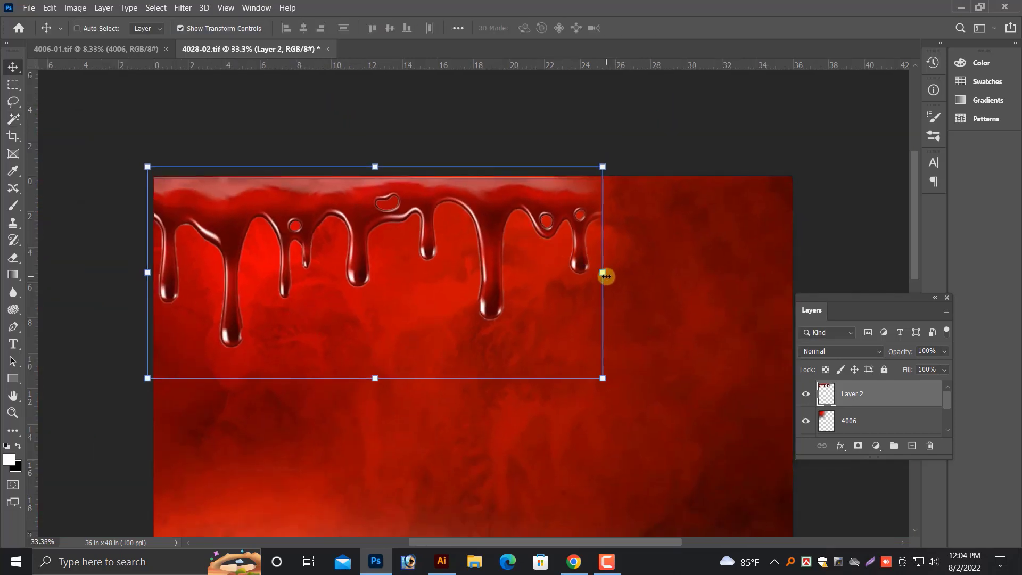
Position the drip layer copy on the right and flip it horizontally.
left_click_drag(576, 273, 567, 271)
mouse_move(474, 210)
left_mouse_down()
mouse_move(475, 199)
mouse_move(449, 200)
mouse_move(820, 177)
mouse_move(627, 190)
mouse_move(673, 193)
mouse_move(666, 206)
left_mouse_up()
right_click(610, 214)
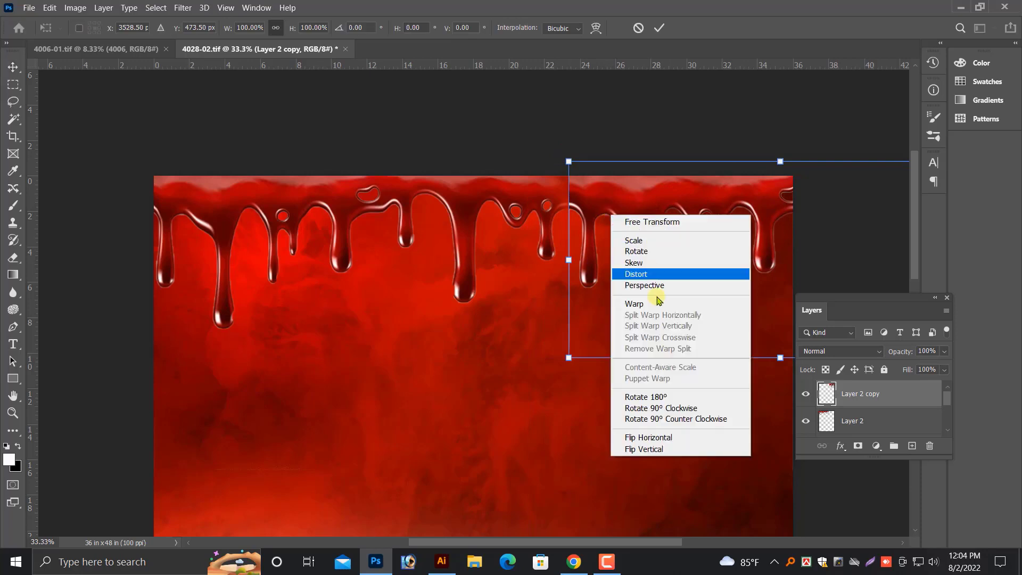
left_click(648, 437)
key("Return")
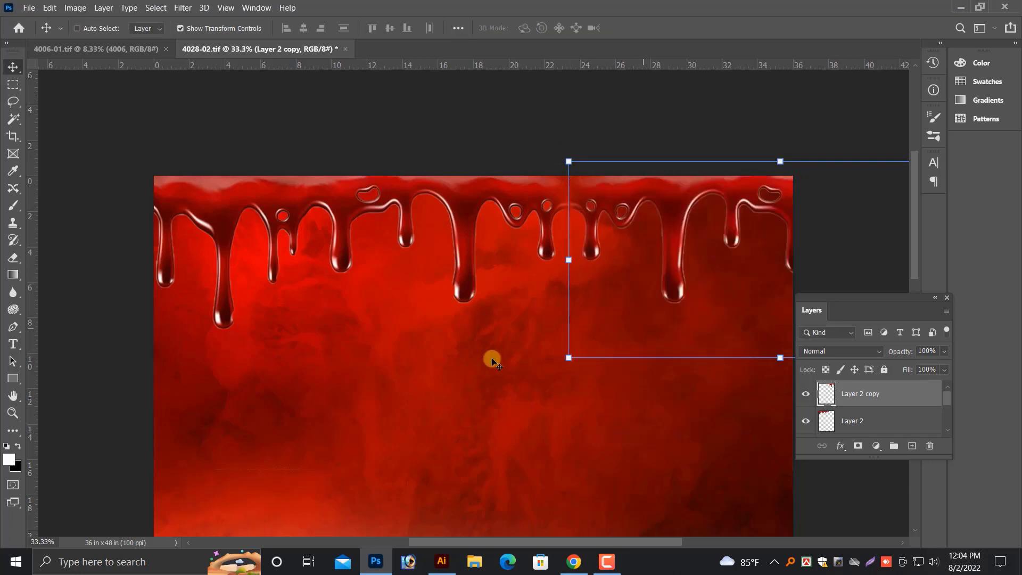
key("ctrl+minus")
key("ctrl+minus")
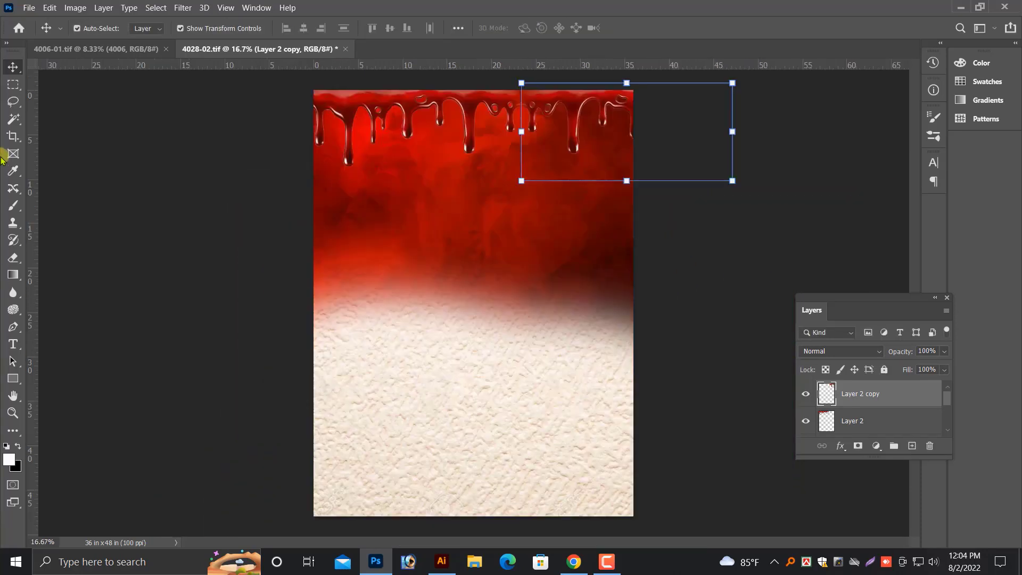
Select the 4028 drip layer from the right-click layer list.
left_click(16, 84)
left_click_drag(479, 84, 683, 555)
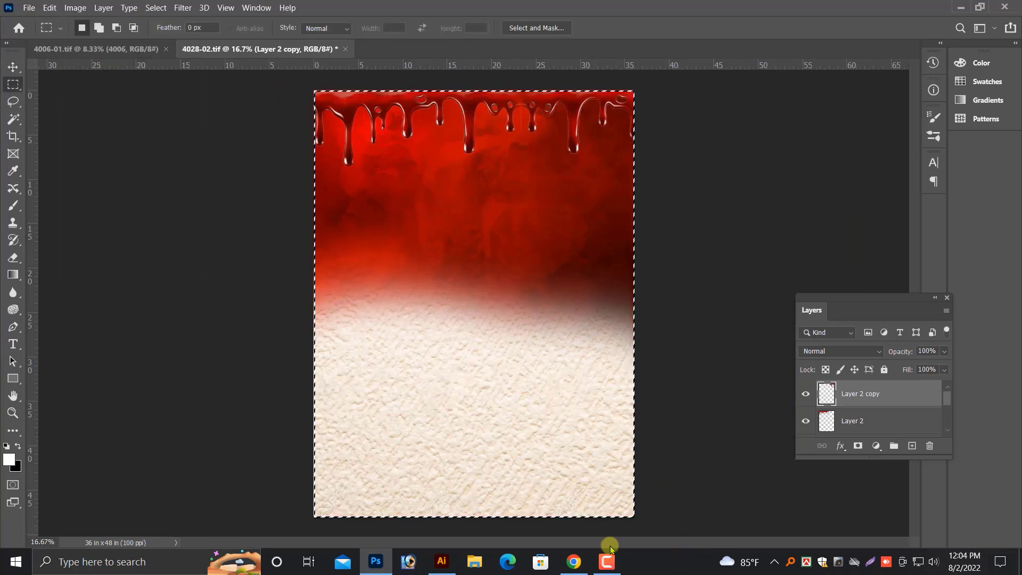
left_click(548, 367)
key("v")
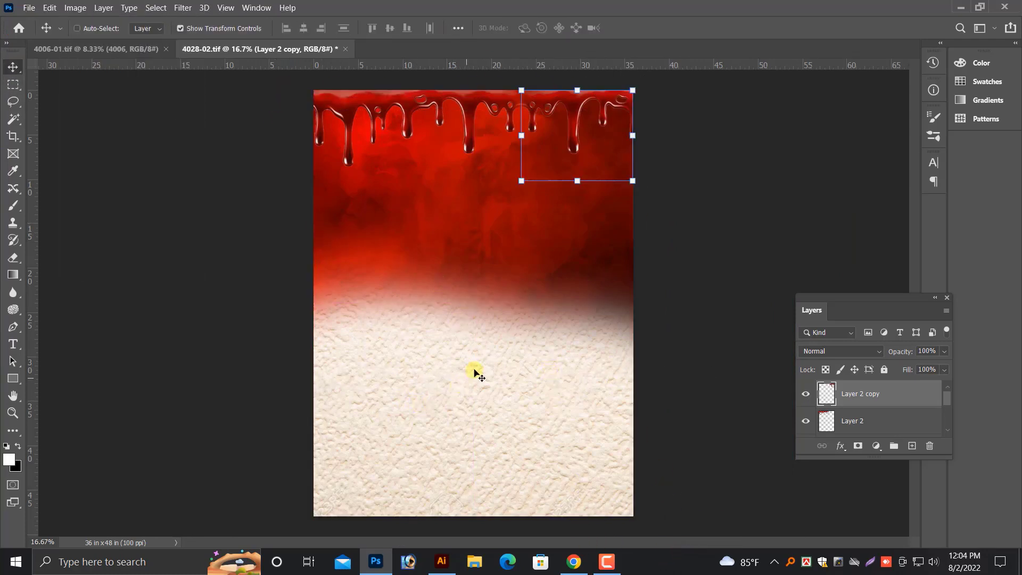
right_click(475, 372)
left_click(493, 383)
key("ctrl+plus")
right_click(487, 244)
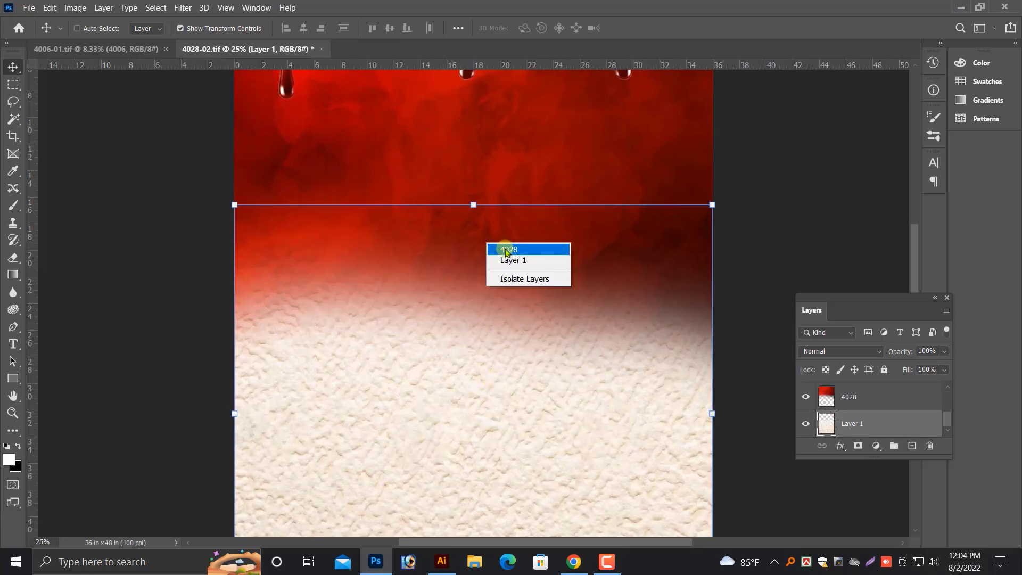
left_click(505, 251)
key("ctrl+minus")
Save As TIFF 'backgound' into the mujib folder on this computer, then switch to Illustrator.
left_click(77, 28)
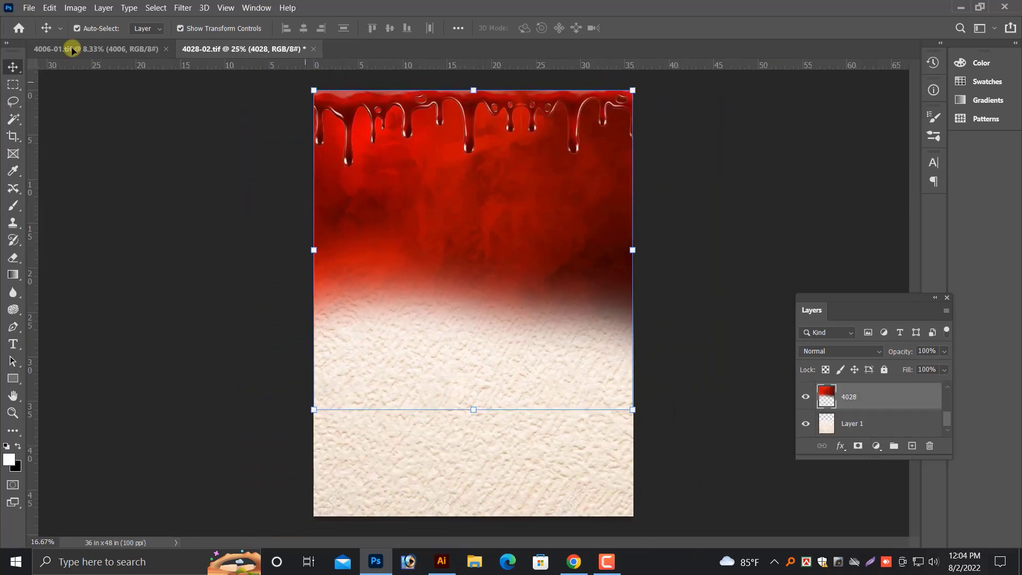
left_click(29, 8)
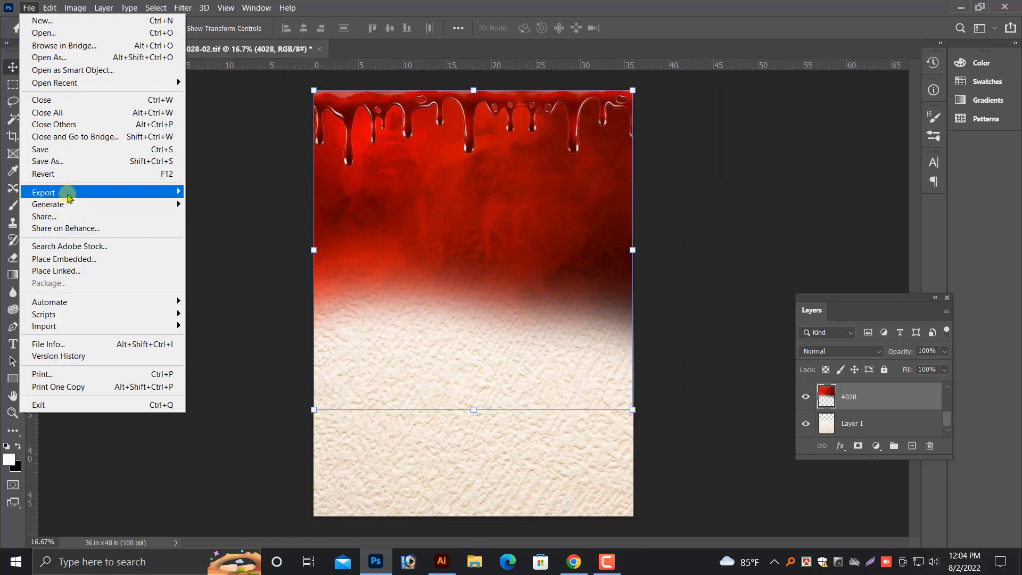
left_click(36, 151)
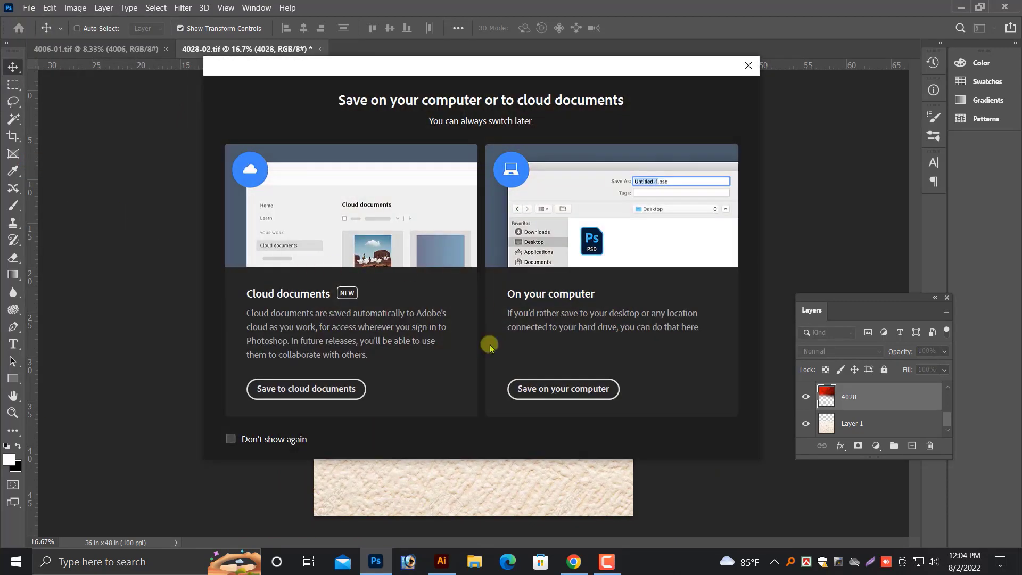
left_click(543, 400)
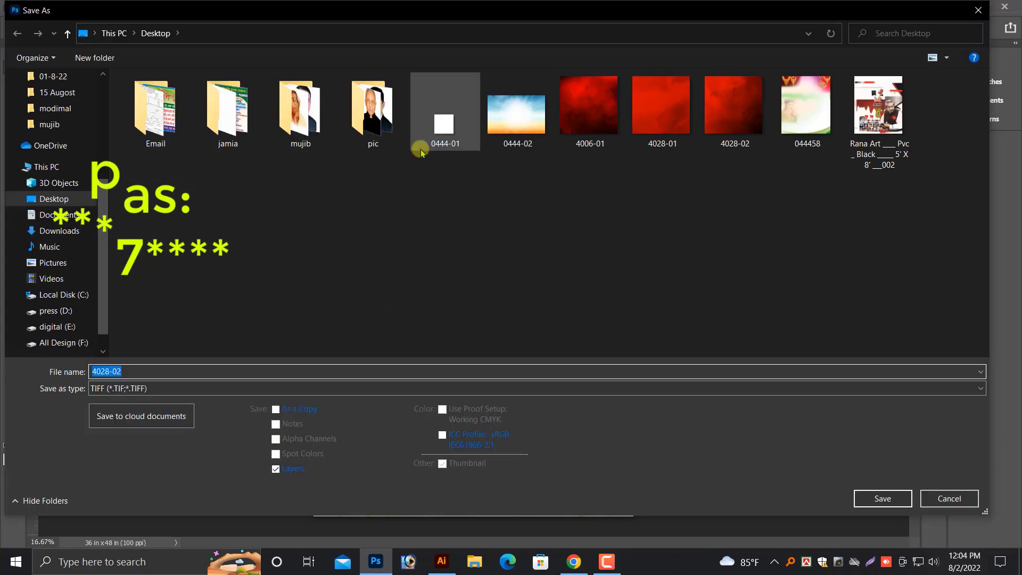
double_click(300, 114)
left_click(160, 388)
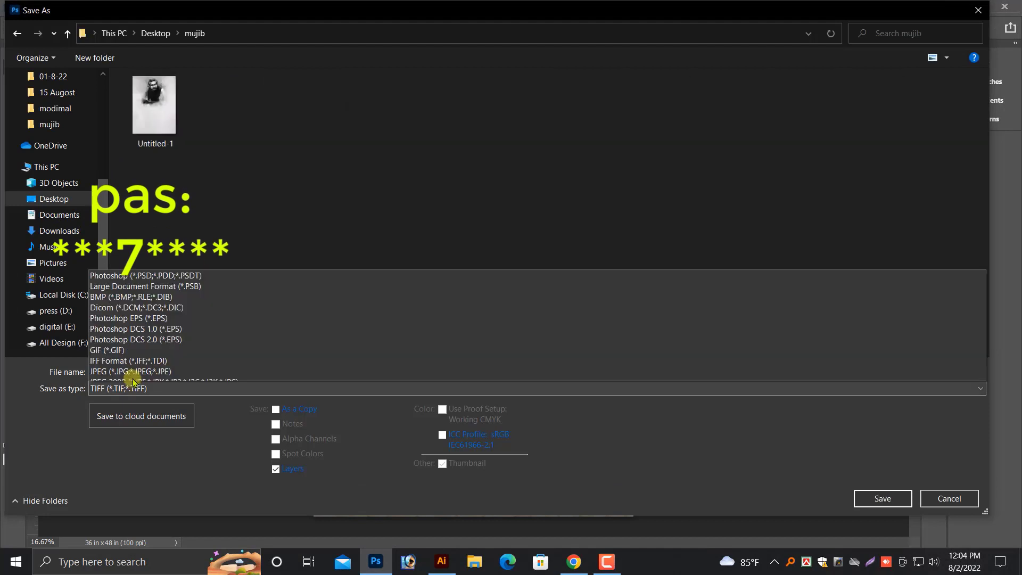
left_click(126, 375)
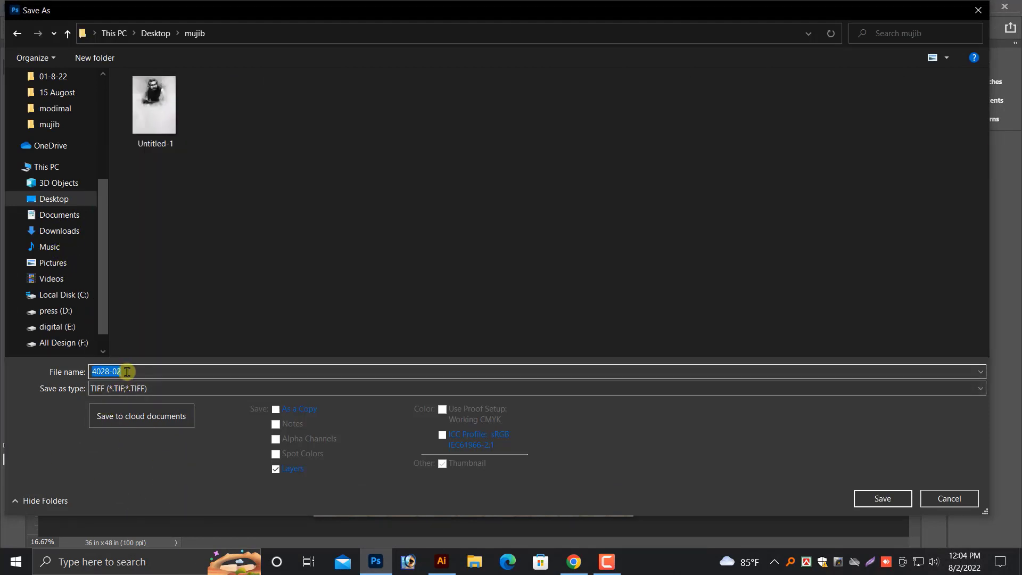
type("backgoun")
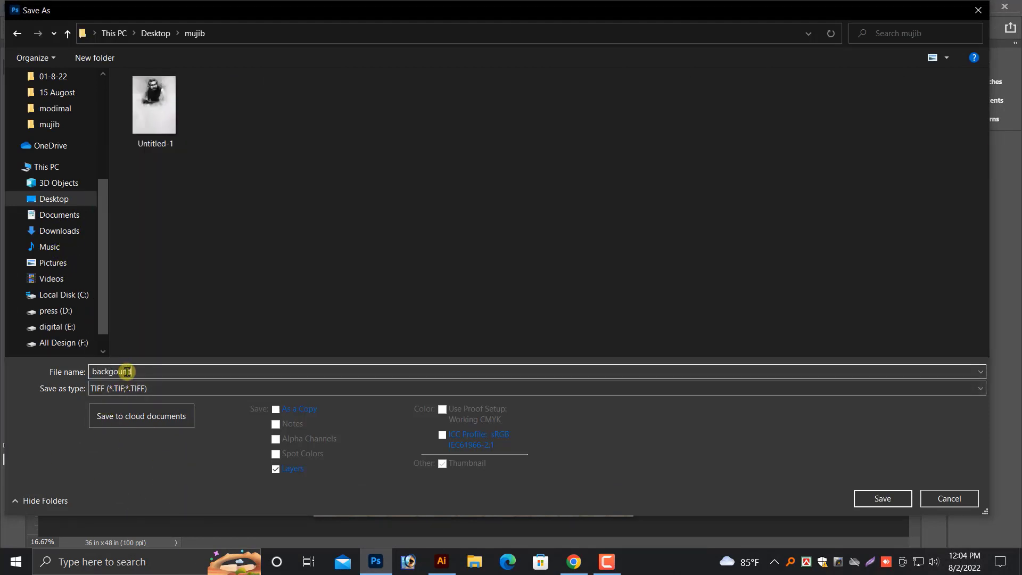
type("d")
key("Return")
key("Return")
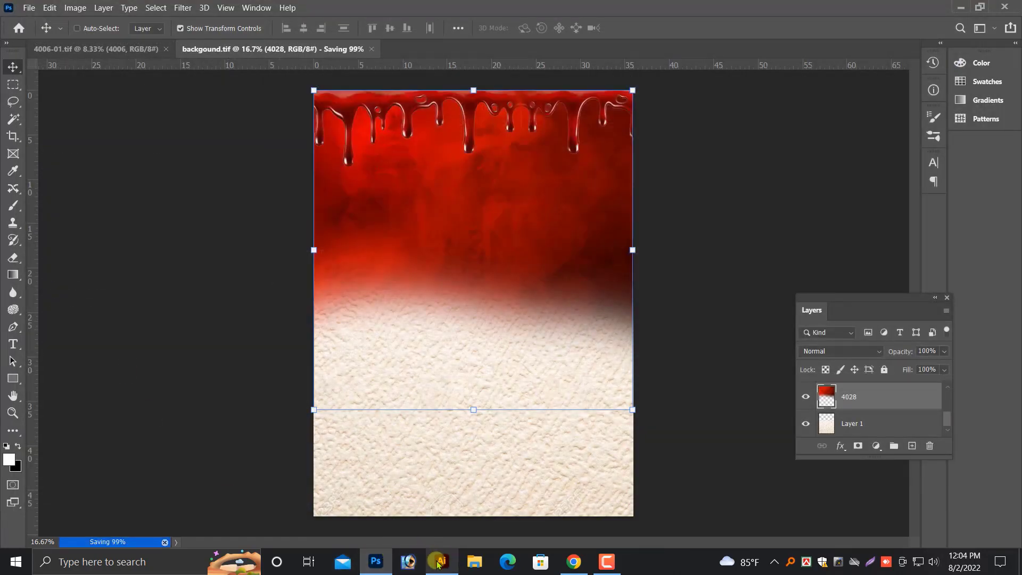
left_click(437, 564)
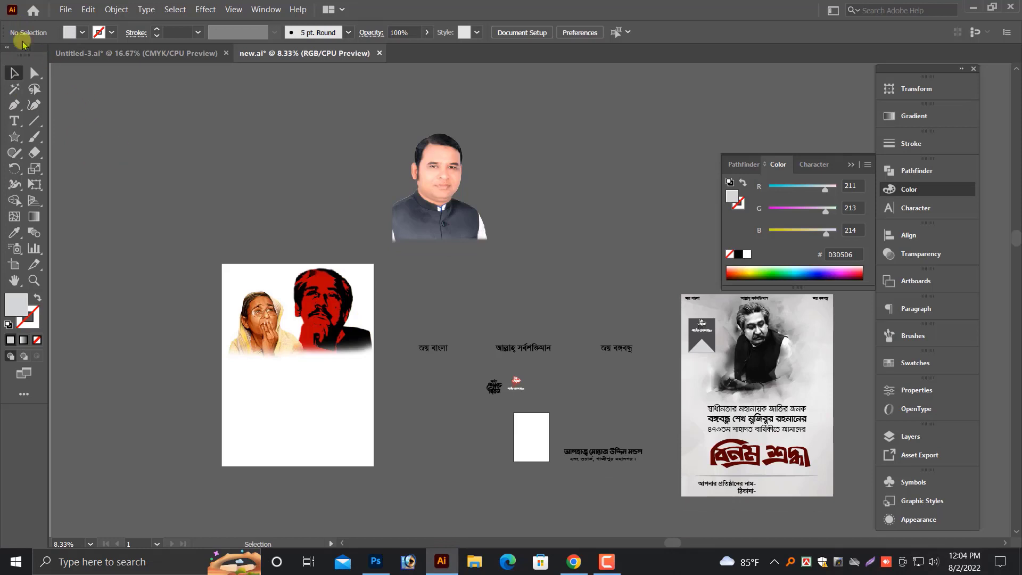
Open backgound.tif as a flattened image, copy it, and close it without saving.
mouse_move(23, 54)
left_mouse_down()
mouse_move(33, 57)
mouse_move(15, 56)
mouse_move(28, 73)
mouse_move(16, 59)
left_mouse_up()
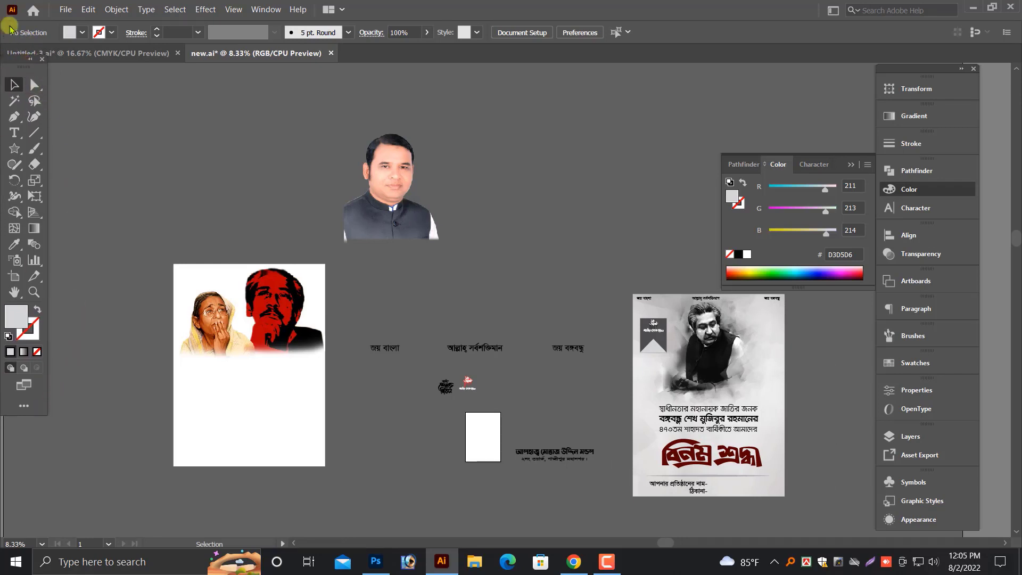
left_click(65, 9)
left_click(85, 49)
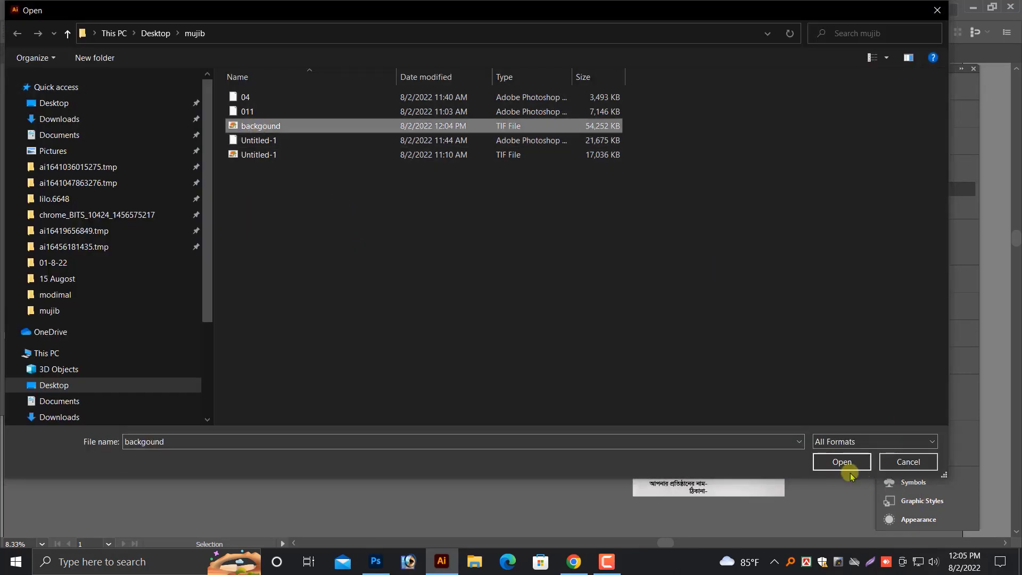
left_click(841, 461)
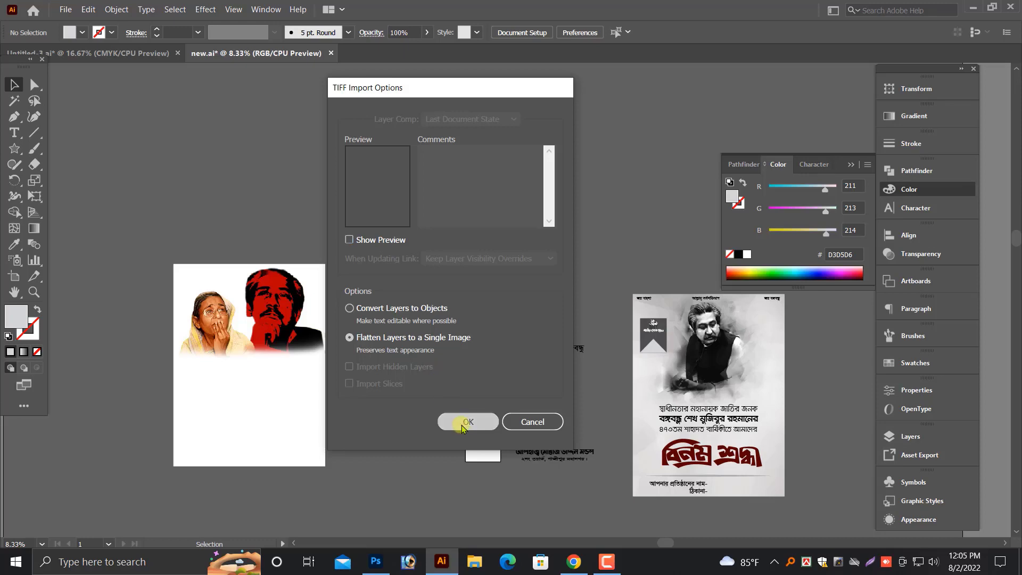
left_click(464, 423)
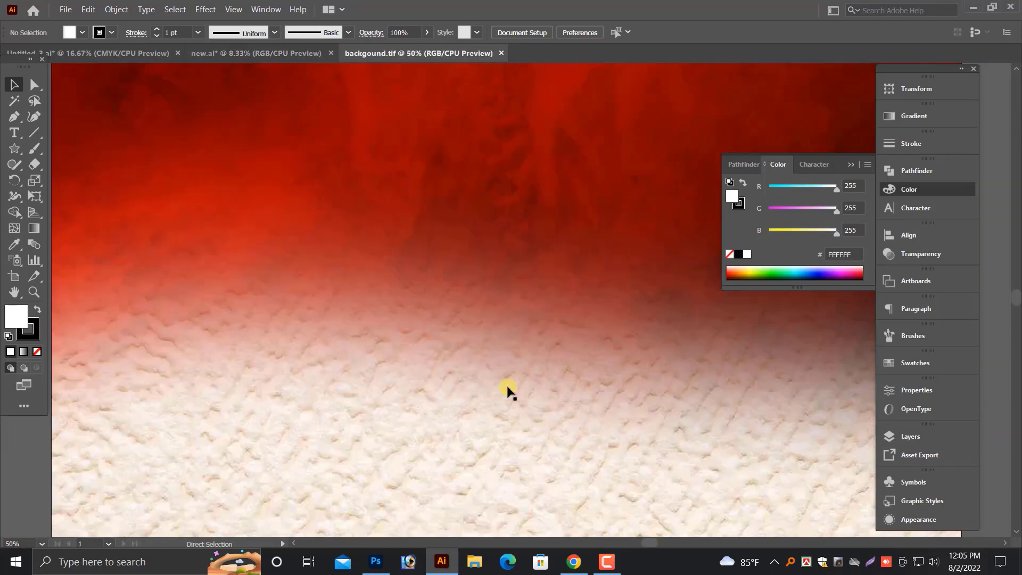
key("ctrl+0")
left_click(507, 390)
key("ctrl+w")
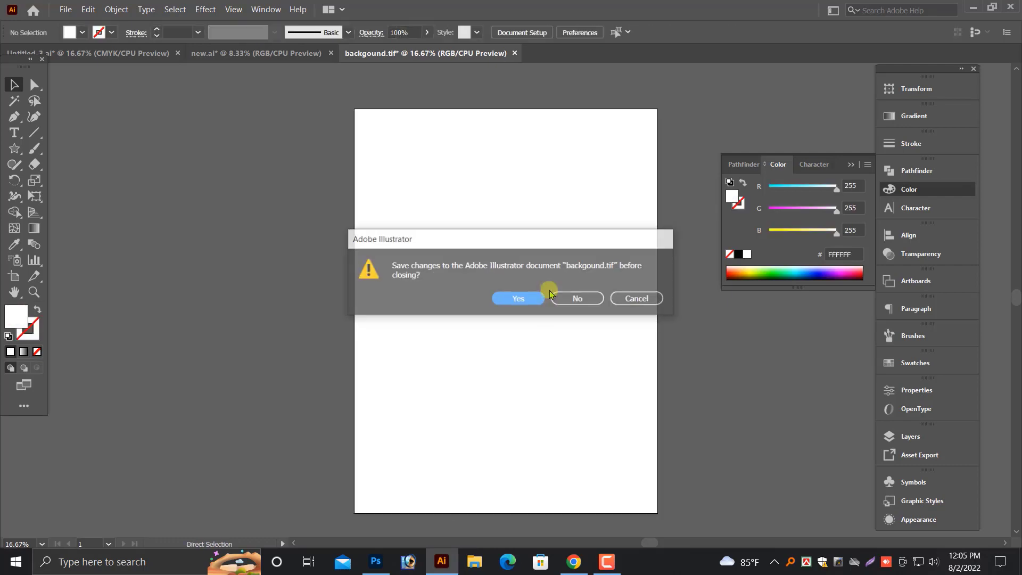
left_click(582, 299)
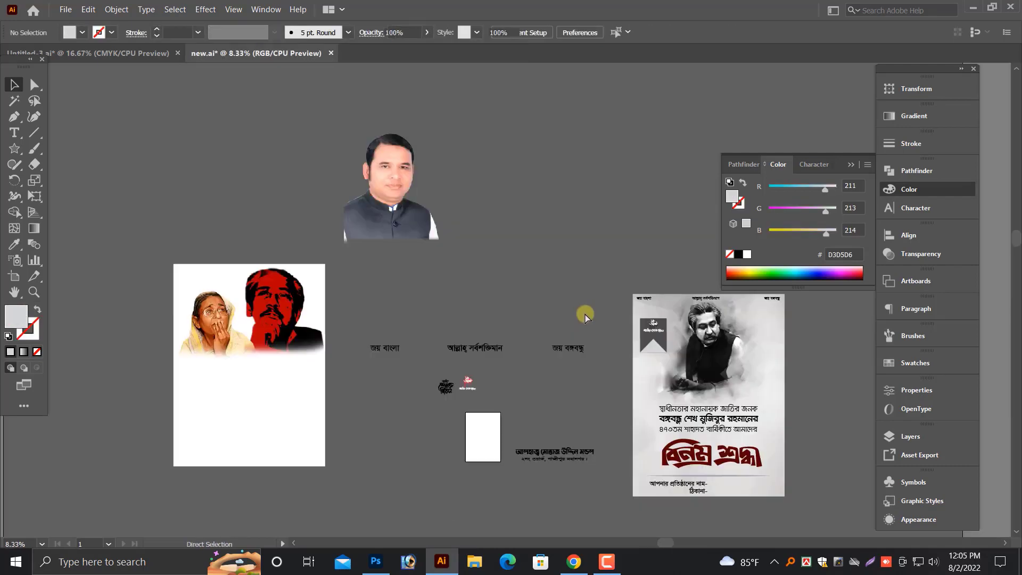
Paste the drip image onto the left artboard, send it behind, and shrink the white rectangle to a bottom strip.
key("ctrl+v")
left_click_drag(520, 303, 299, 375)
left_click_drag(131, 279, 365, 330)
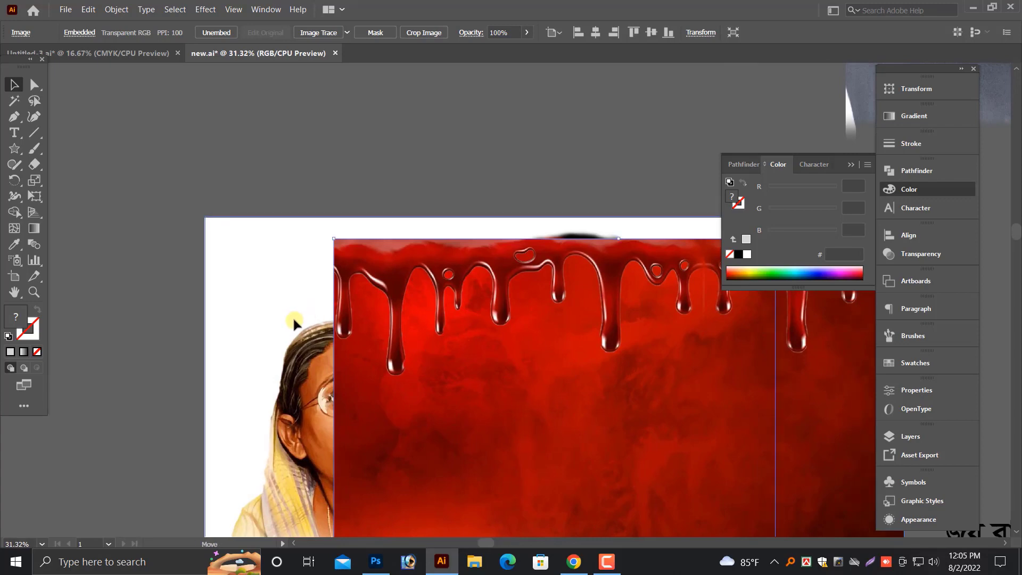
key("Delete")
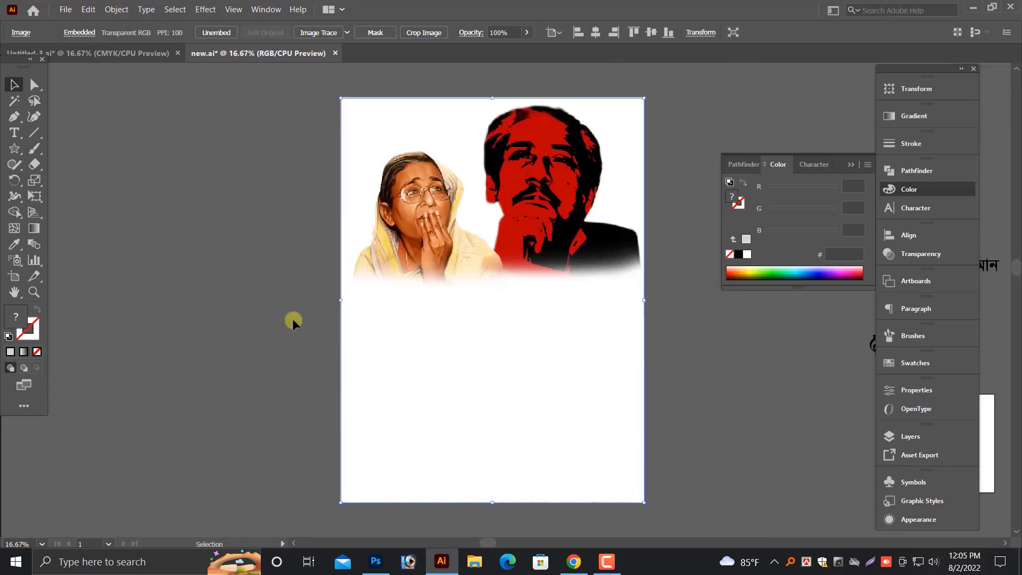
left_click(423, 403)
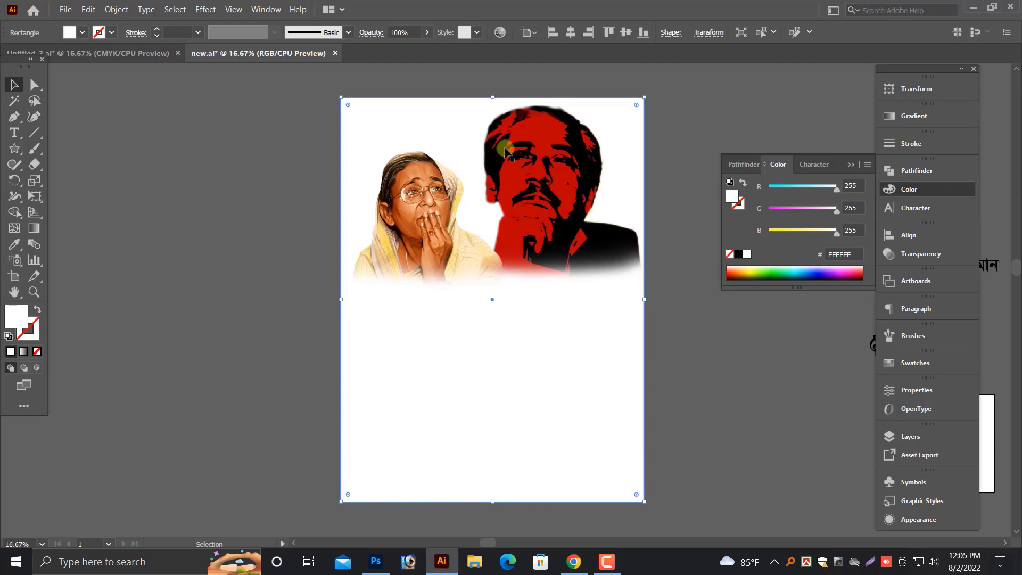
left_click_drag(492, 98, 502, 398)
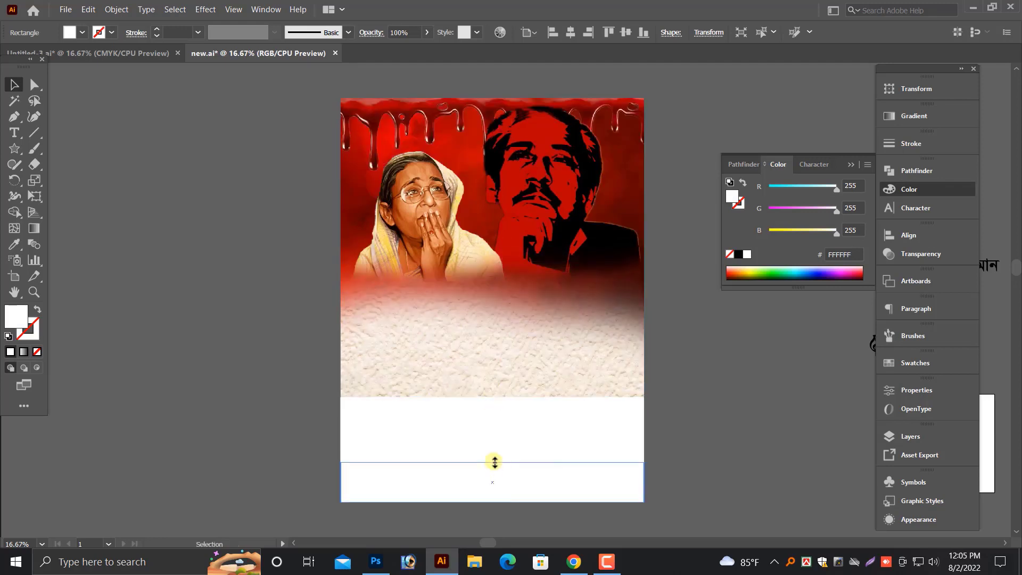
left_click(495, 463)
key("ctrl+minus")
scroll(554, 428, "up", 3)
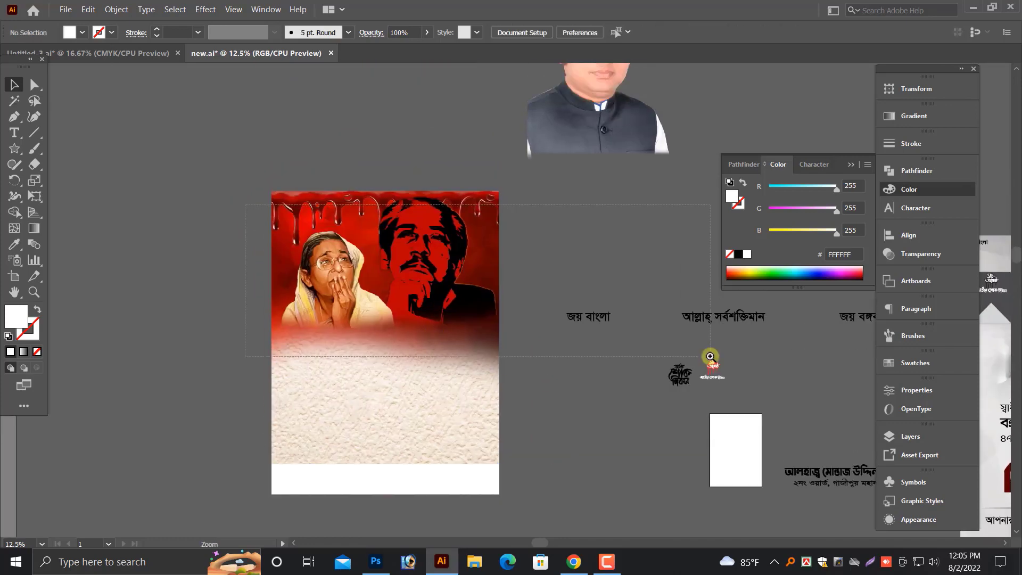
scroll(439, 316, "up", 4)
Nudge the man's portrait slightly right and down.
left_click(522, 362)
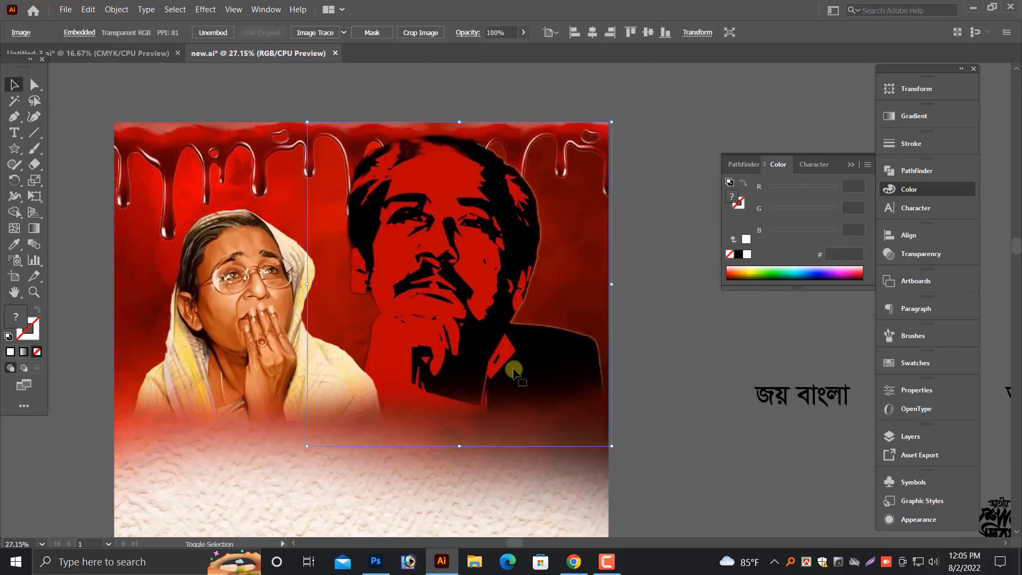
left_click_drag(514, 373, 518, 380)
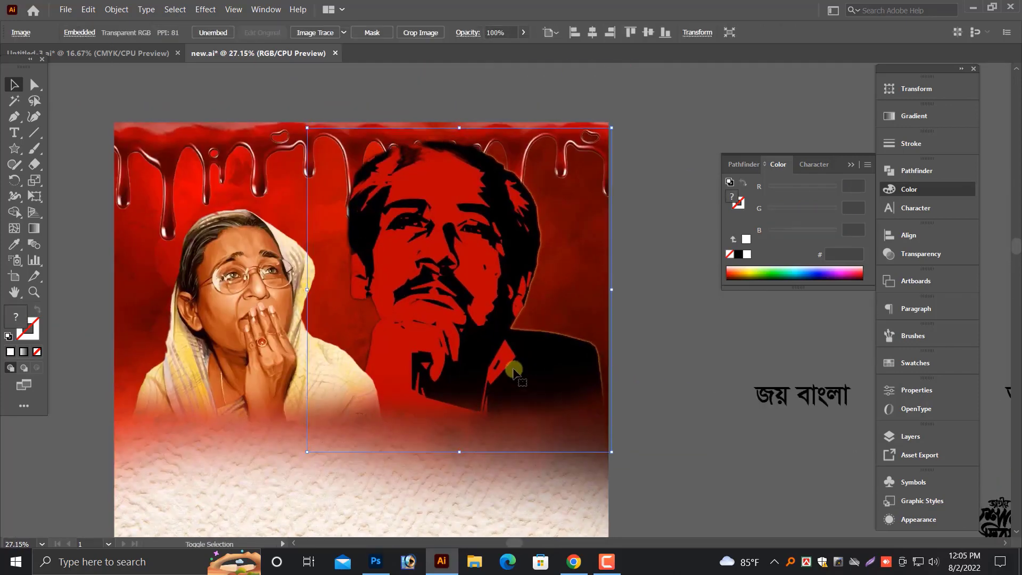
left_click(278, 368)
key("ctrl+minus")
key("ctrl+minus")
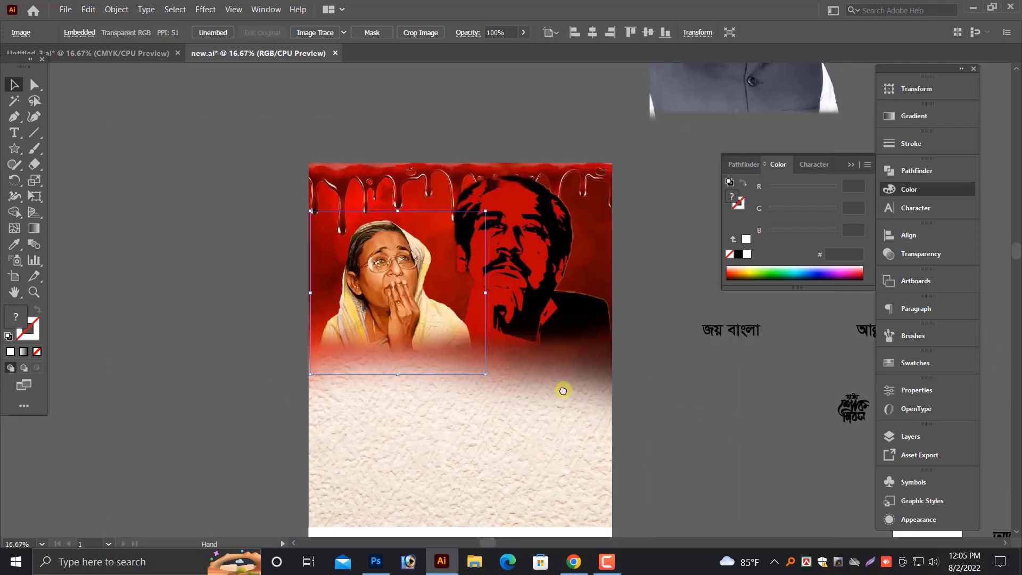
left_click_drag(563, 391, 430, 375)
left_click(600, 406)
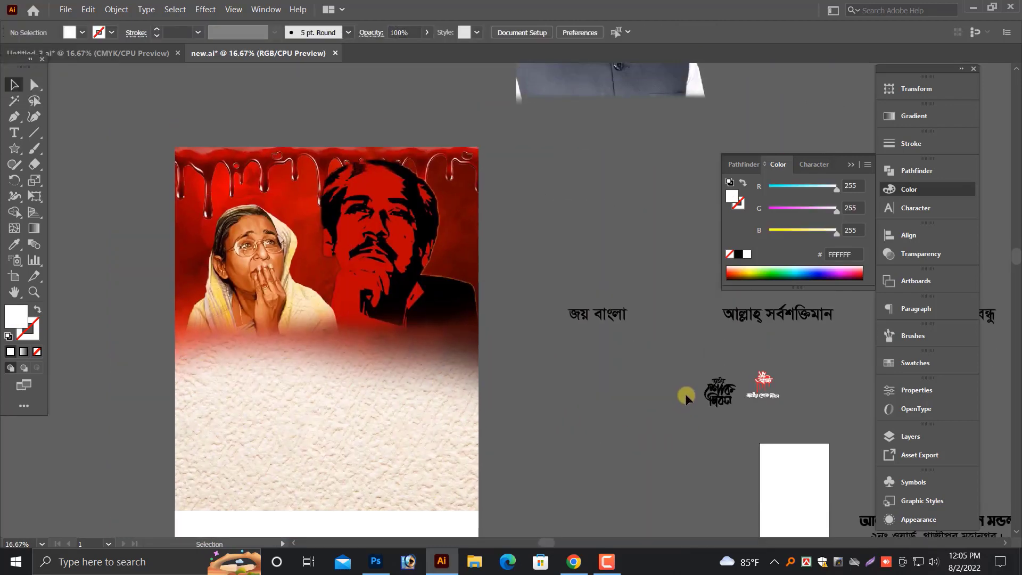
Move the Bengali text block from the second poster onto the new poster's texture.
scroll(686, 396, "down", 1)
scroll(740, 413, "up", 1)
scroll(730, 406, "down", 1)
scroll(748, 406, "right", 2)
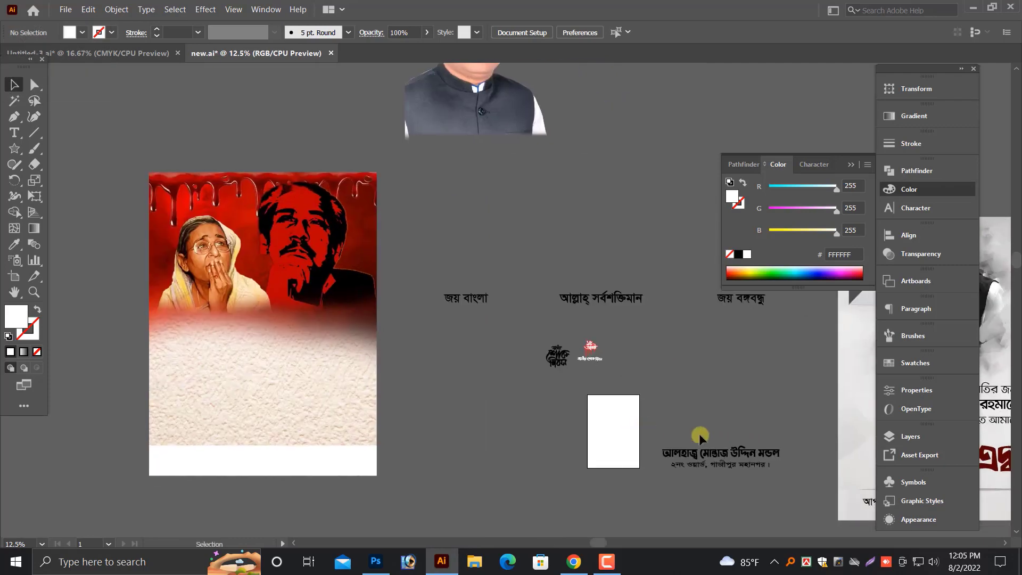
scroll(699, 436, "right", 3)
scroll(698, 424, "left", 1)
scroll(649, 413, "right", 2)
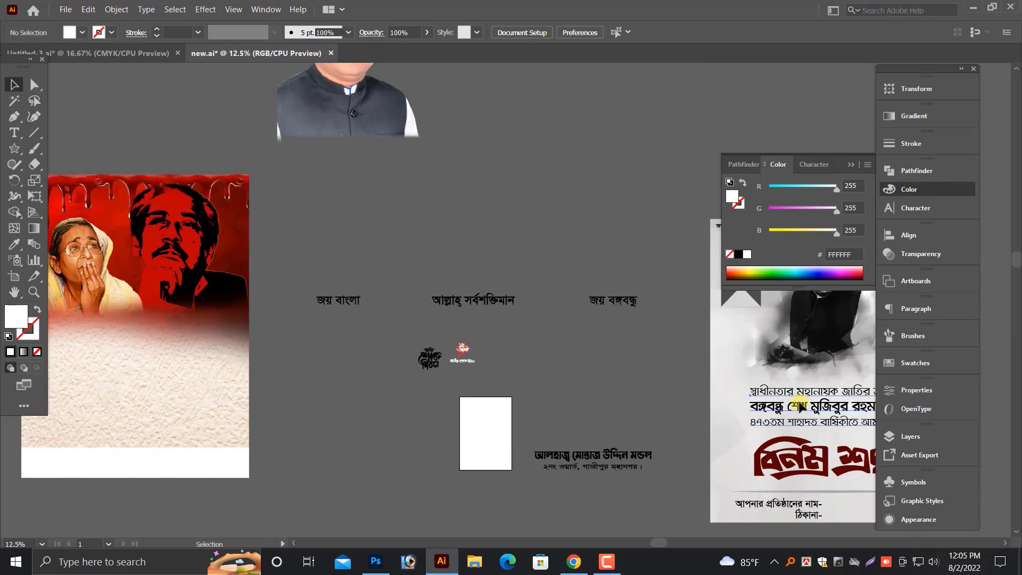
left_click(800, 406)
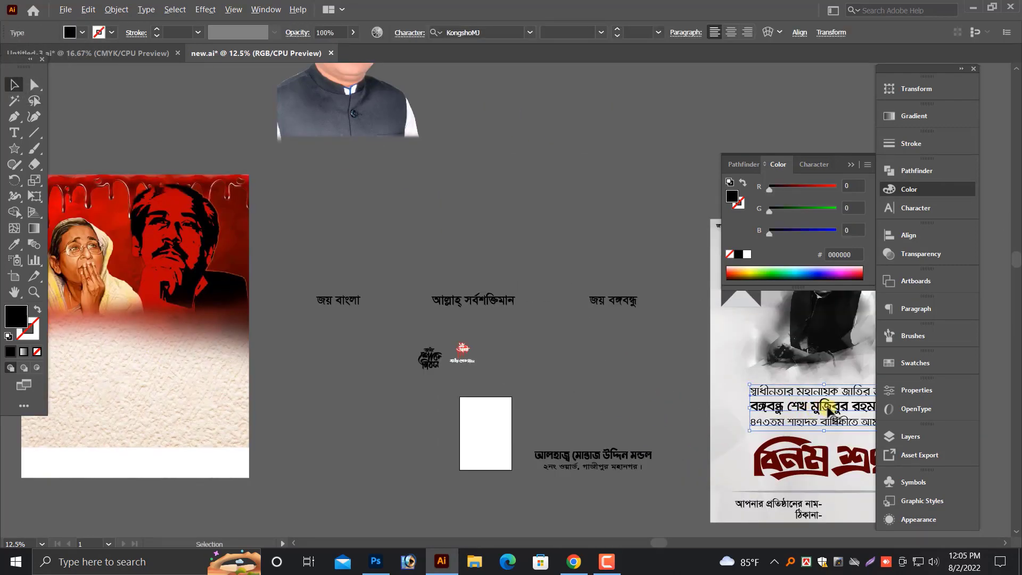
left_click_drag(829, 410, 489, 392)
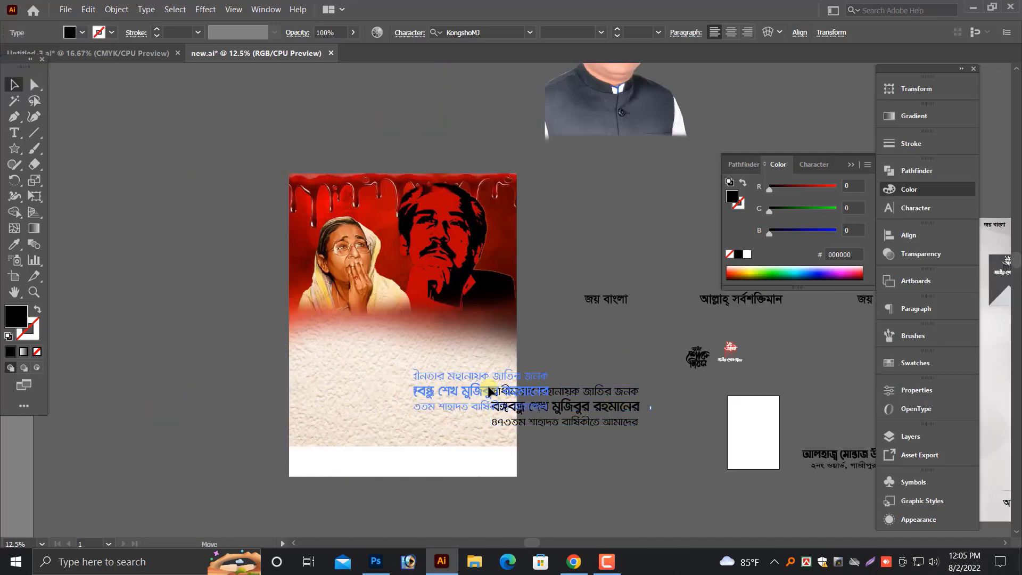
Colour the middle Bengali text line dark red (520000).
scroll(440, 381, "up", 3)
scroll(665, 331, "up", 1)
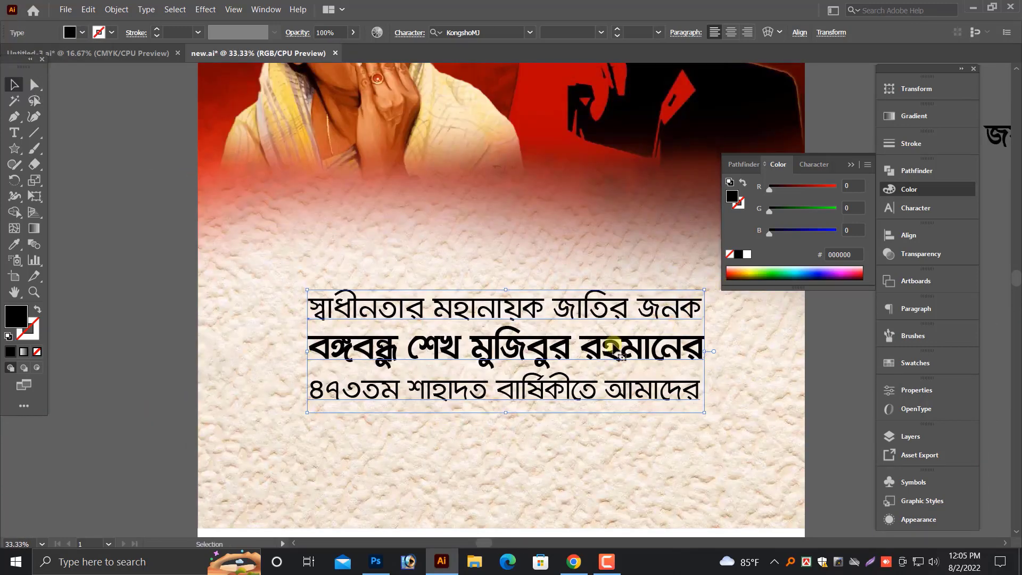
triple_click(617, 352)
left_click(791, 190)
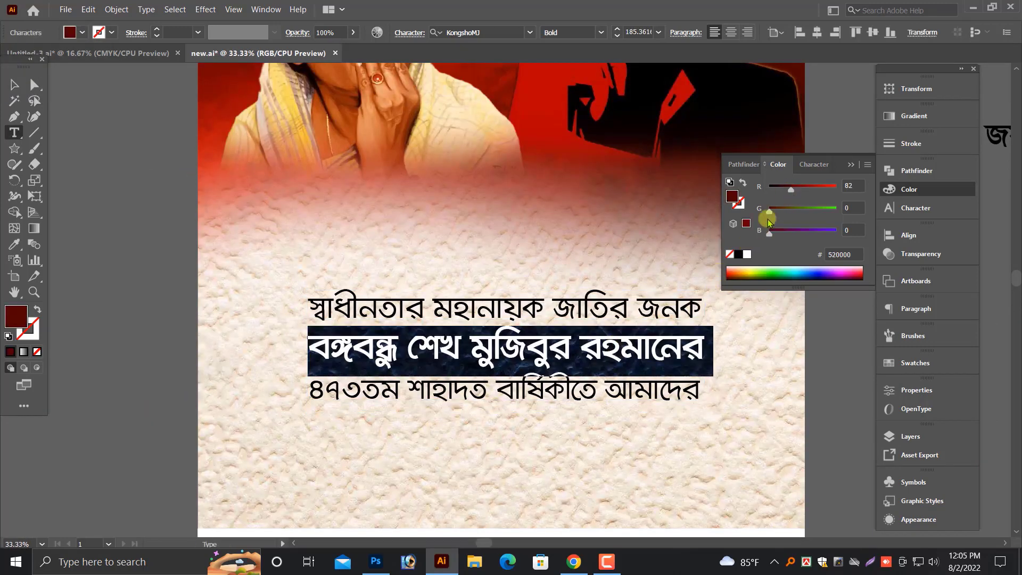
key("Escape")
left_click_drag(600, 383, 589, 391)
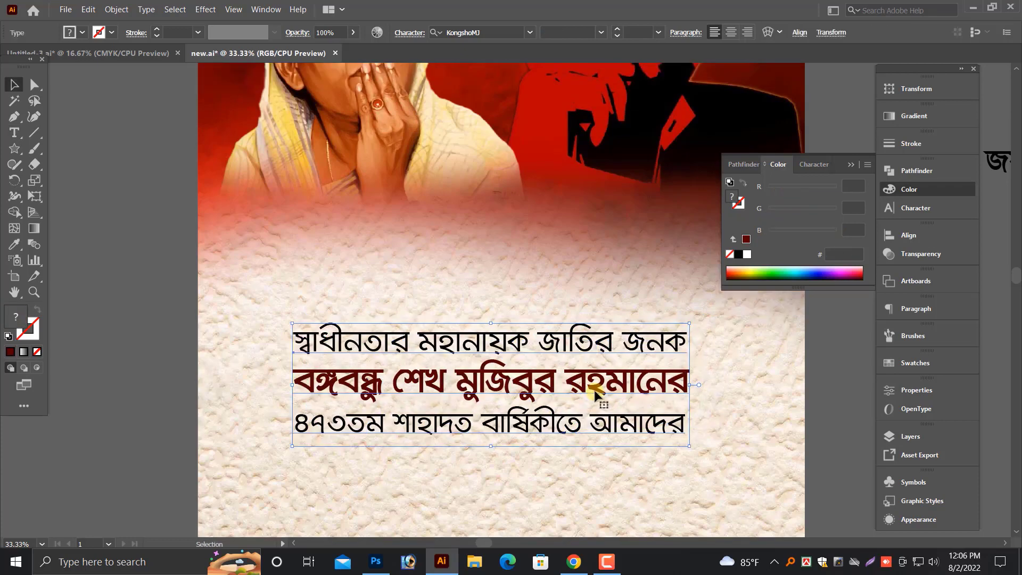
scroll(598, 405, "down", 2)
scroll(597, 392, "down", 1)
left_click(588, 428)
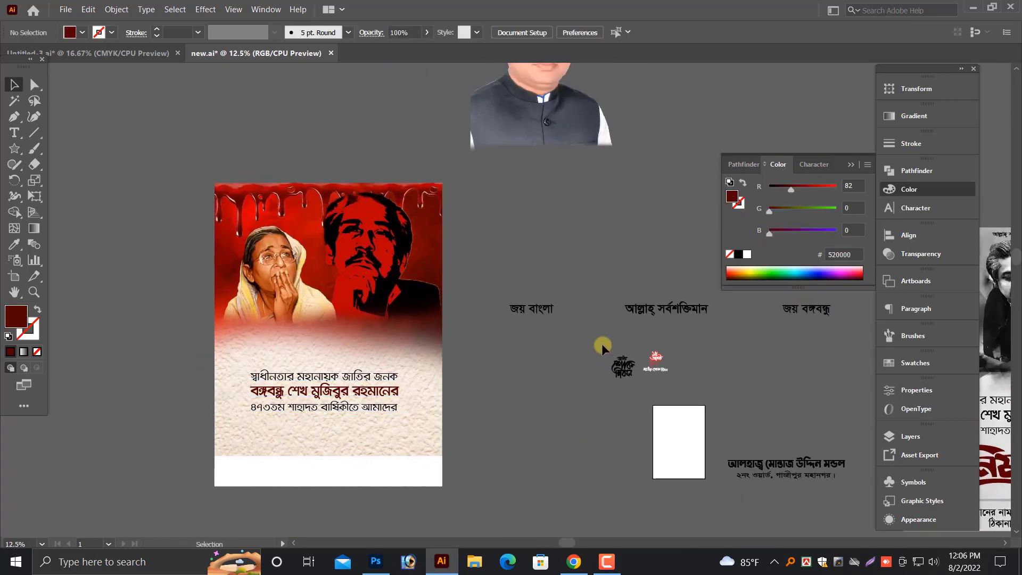
Enlarge the ১৫ আগস্ট logo and move it left beside the poster.
left_click(652, 360)
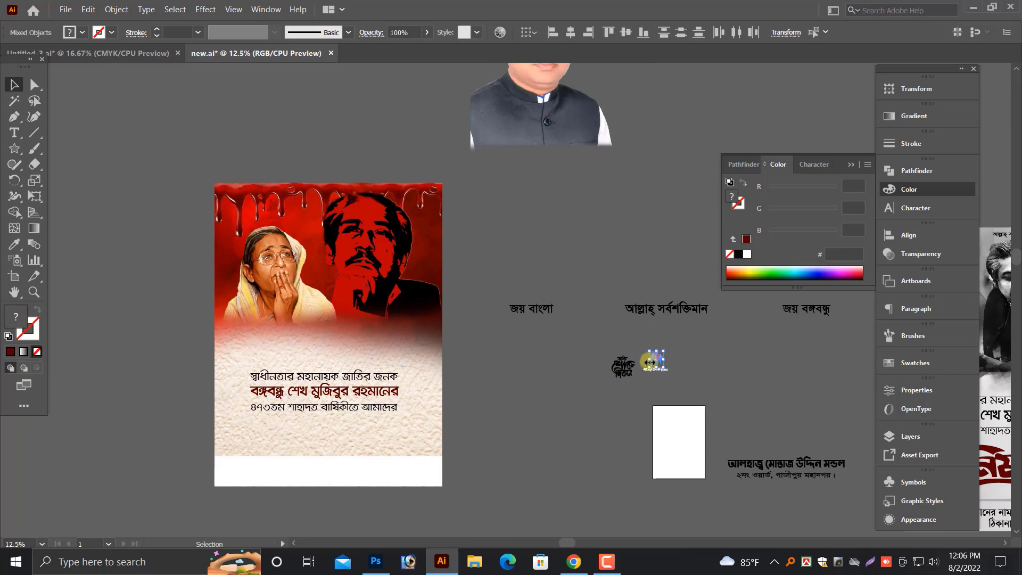
left_click_drag(648, 362, 598, 319)
left_click_drag(628, 361, 503, 381)
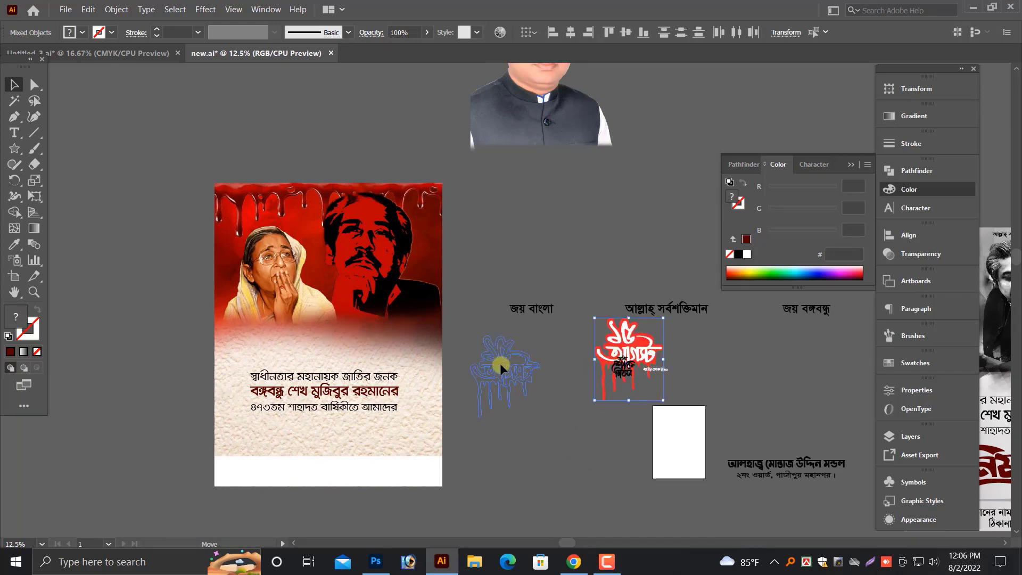
left_click(158, 447)
scroll(508, 375, "up", 3)
left_click(715, 361)
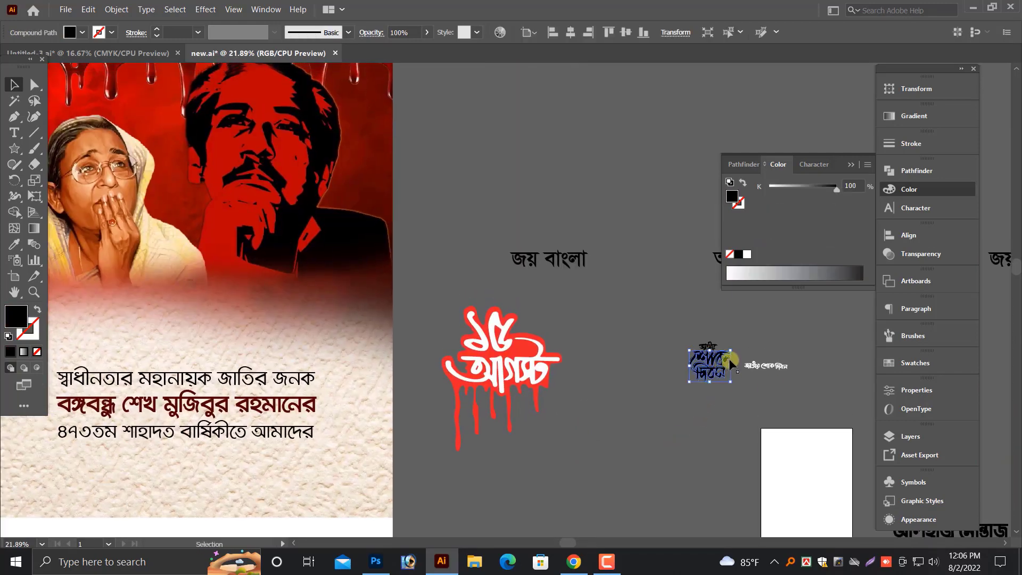
left_click(746, 392)
left_click(685, 365)
left_click(746, 434)
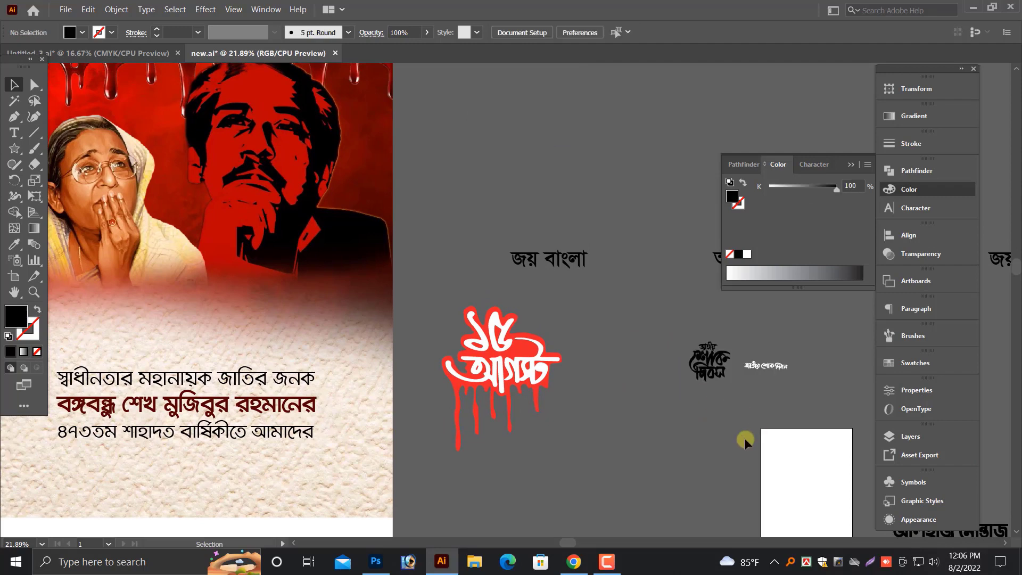
left_click(510, 365)
left_click(597, 447)
right_click(523, 364)
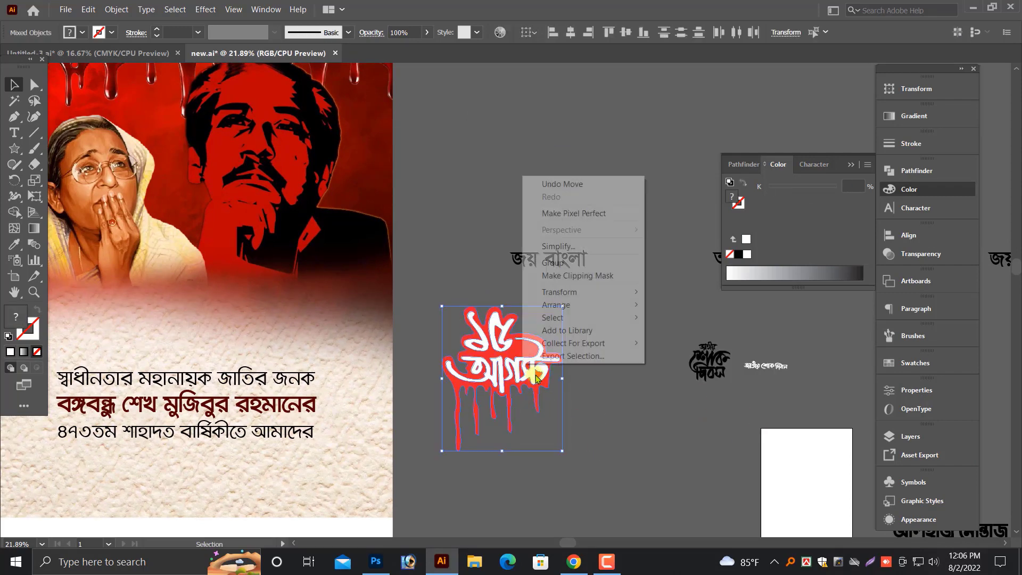
left_click(548, 275)
Enlarge the জাতীয় শোক দিবস logo about threefold.
left_click(663, 406)
scroll(772, 367, "up", 5)
left_click(599, 373)
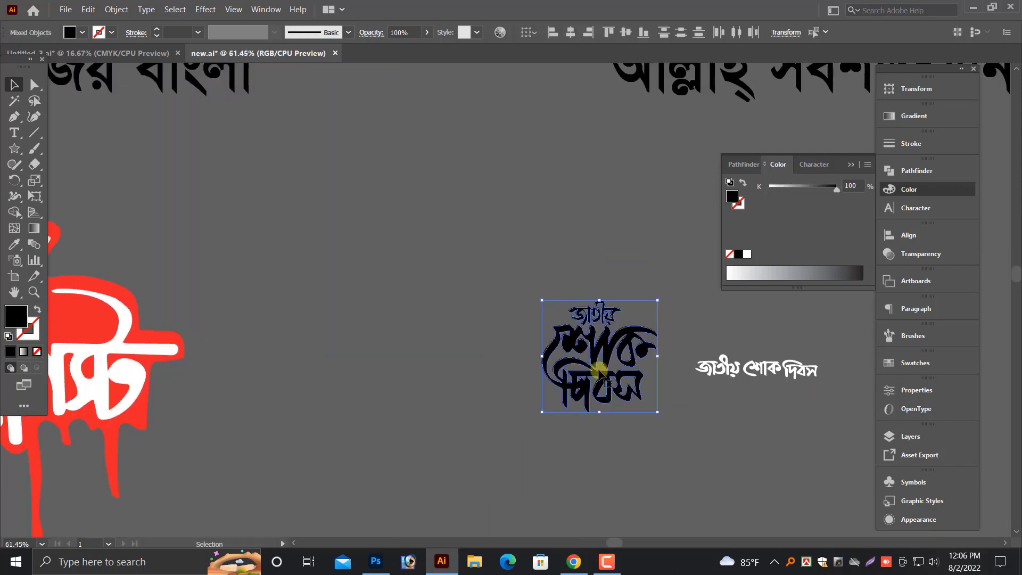
left_click_drag(544, 358, 285, 395)
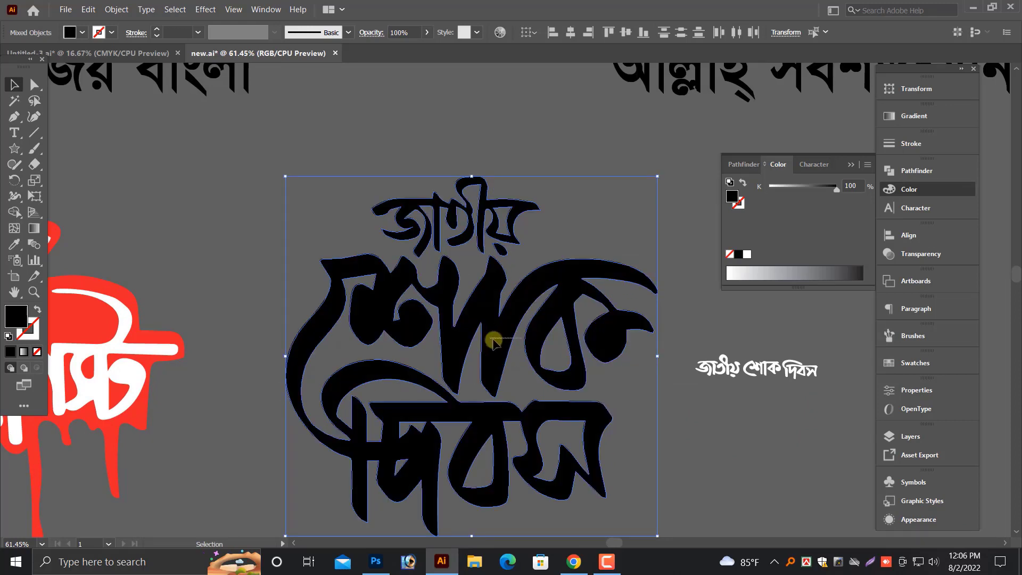
Set the Color panel to RGB and make শোক দিবস red (R 196, C40000).
left_click(486, 337)
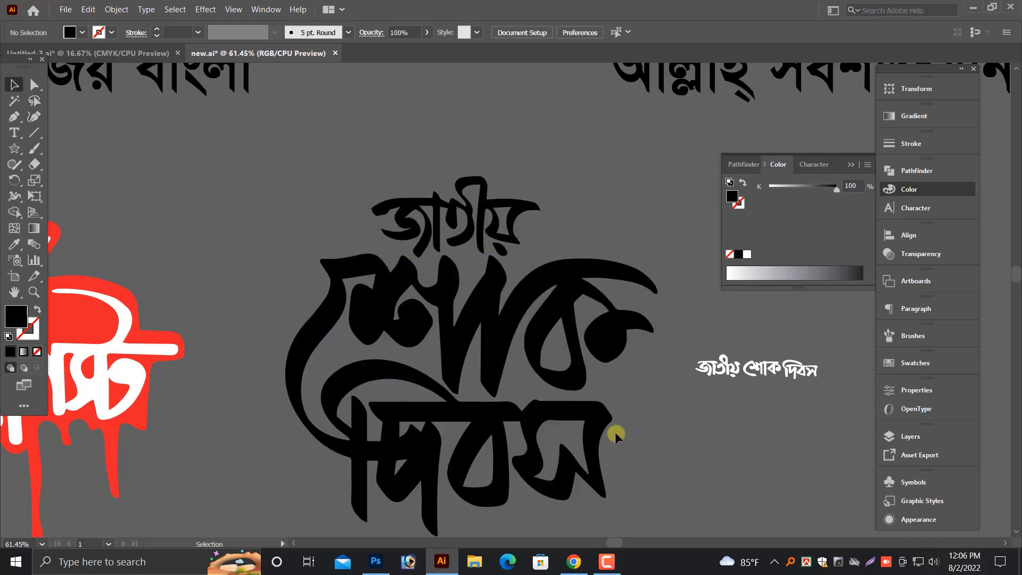
left_click_drag(868, 161, 854, 217)
left_click(867, 167)
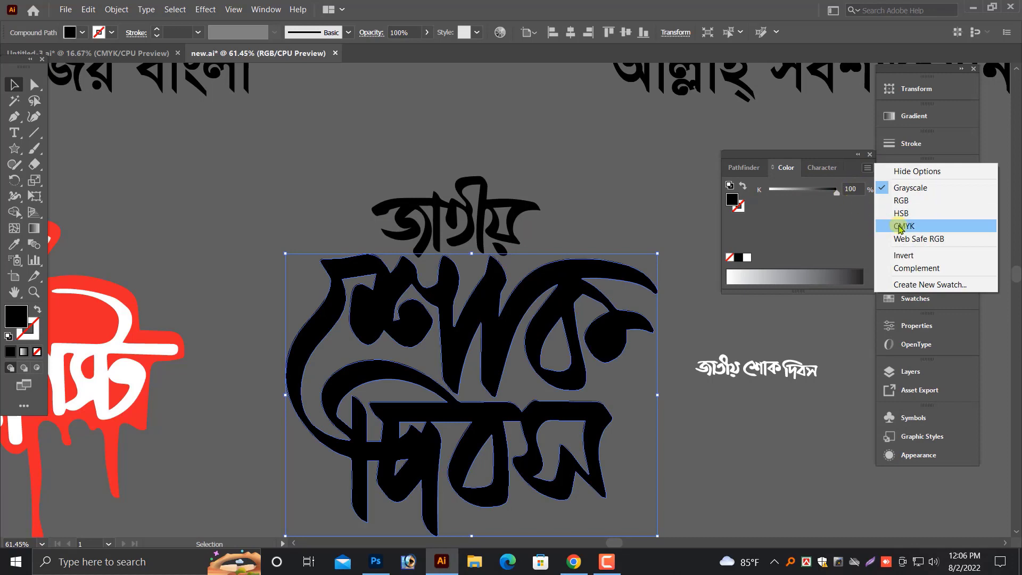
left_click(899, 200)
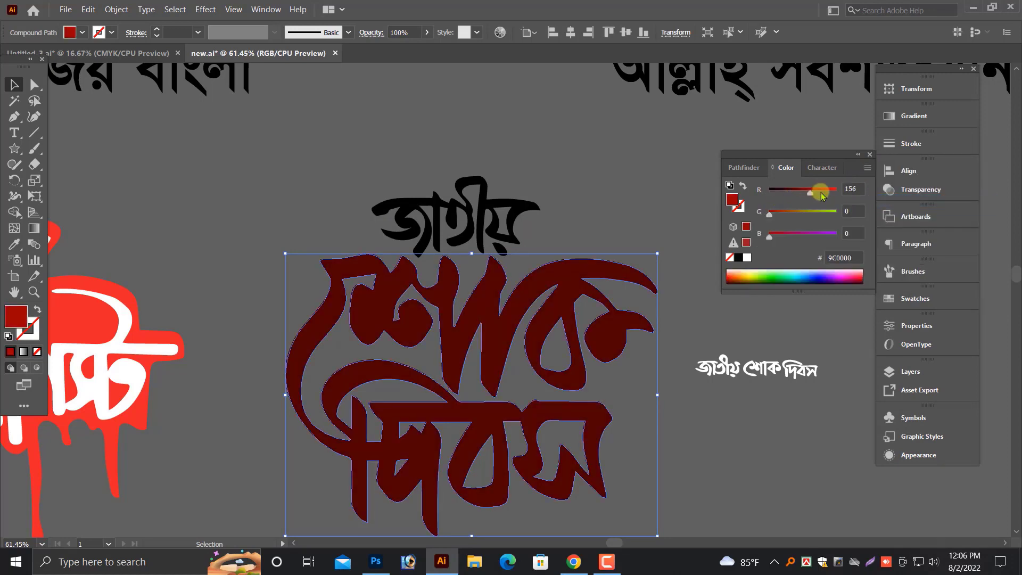
left_click_drag(769, 191, 821, 191)
left_click(283, 225)
left_click_drag(282, 225, 637, 495)
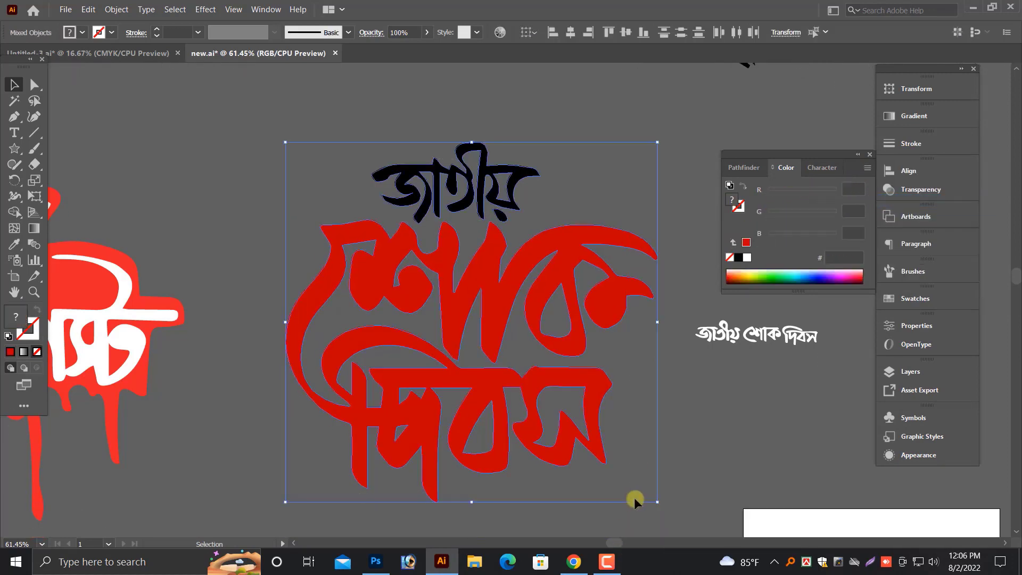
key("ctrl+minus")
key("ctrl+minus")
left_click_drag(397, 417, 626, 468)
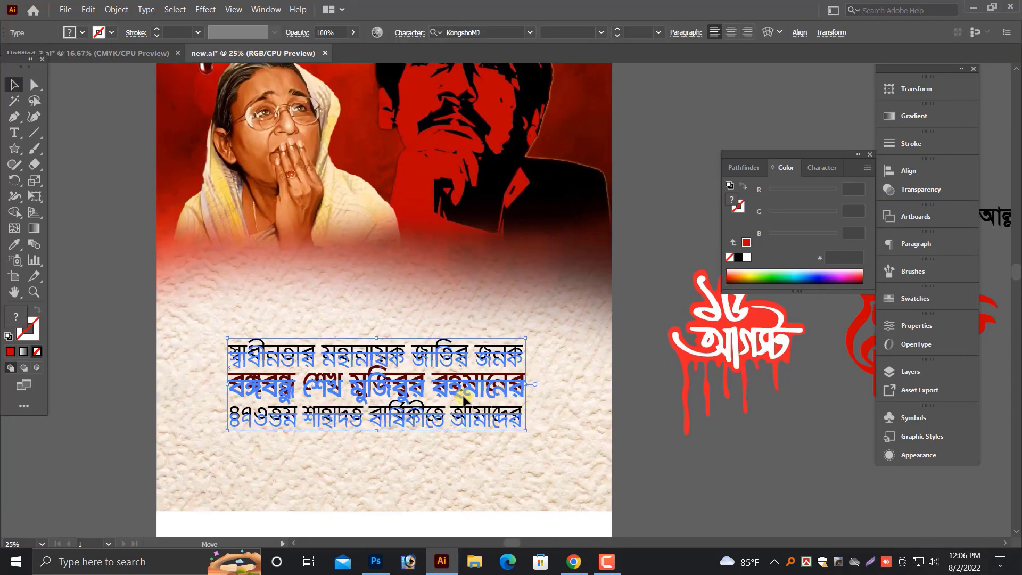
Place the ১৫ আগস্ট graphic on the poster, shrink it above the text, and lower the three text lines.
left_click(458, 394)
scroll(465, 447, "down", 2)
left_click(713, 448)
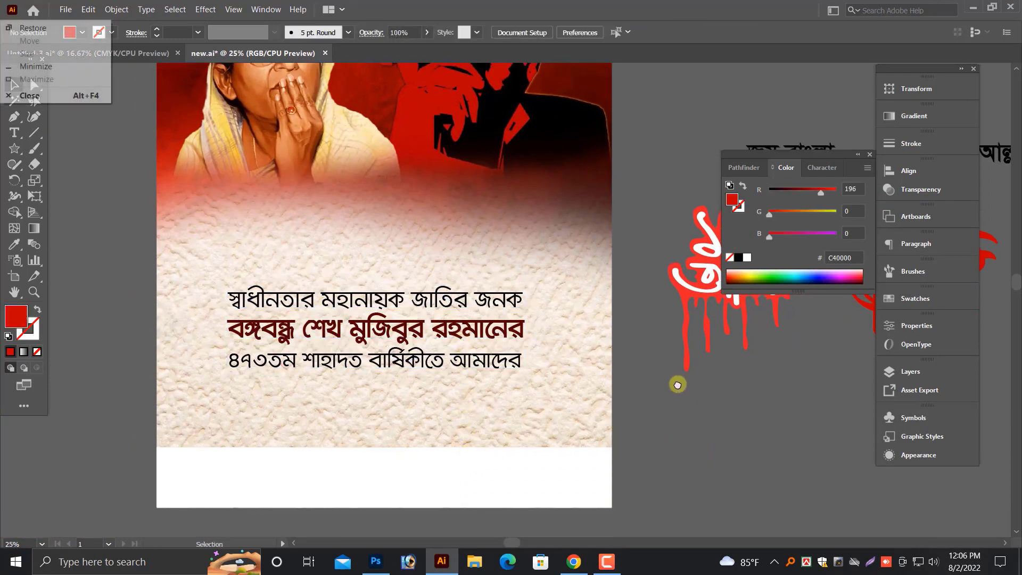
left_click_drag(676, 383, 643, 490)
left_click_drag(686, 388, 338, 342)
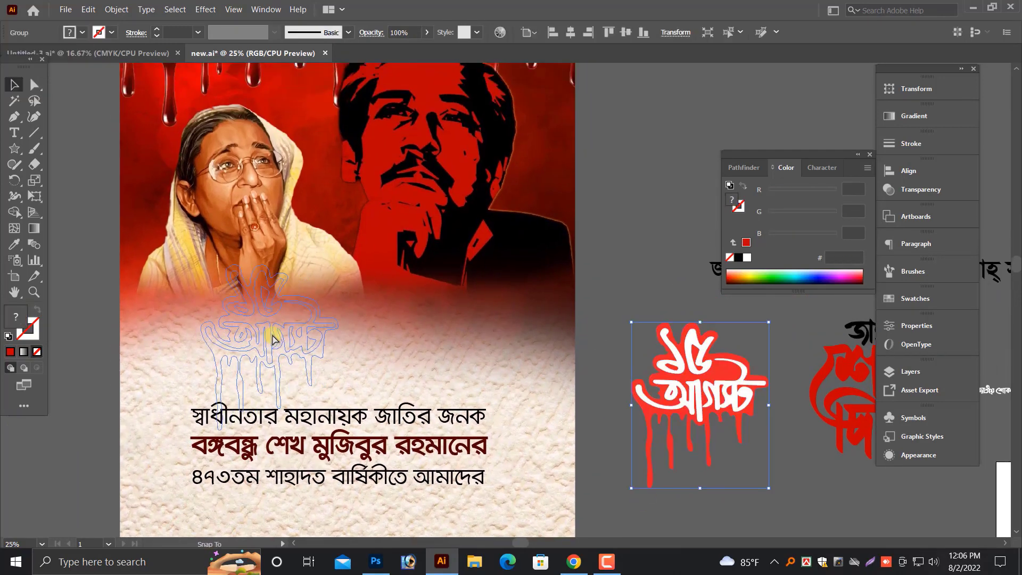
scroll(338, 291, "down", 2)
left_click_drag(337, 297, 308, 289)
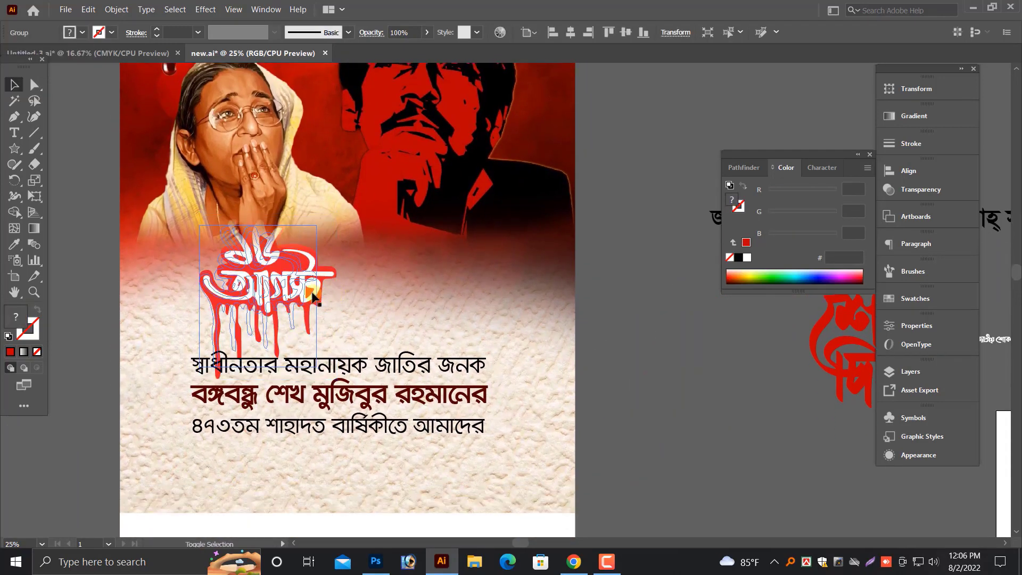
left_click_drag(255, 320, 211, 330)
left_click_drag(344, 404, 345, 452)
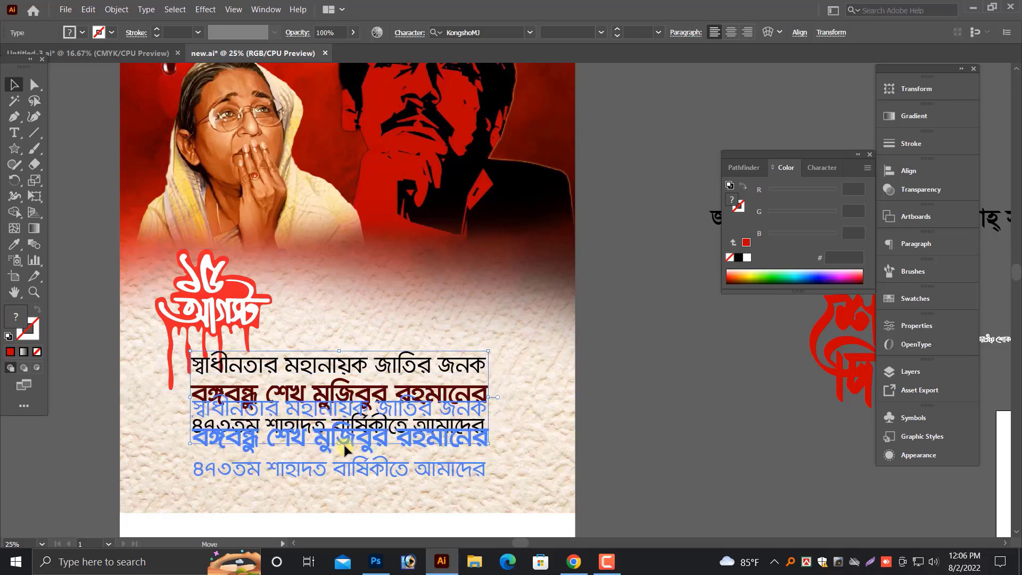
left_click_drag(219, 321, 237, 328)
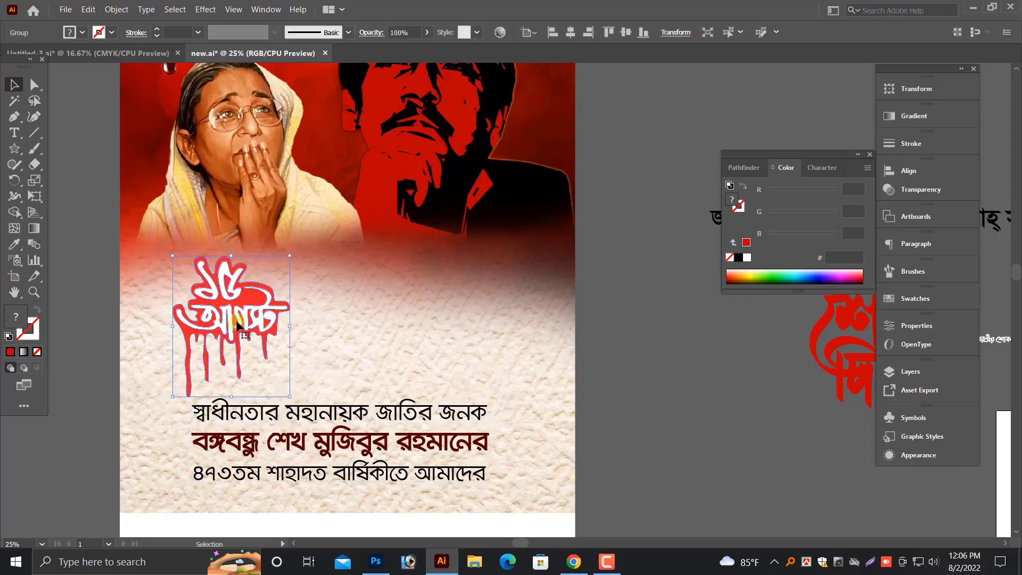
Shrink the top photo on the poster.
left_click(329, 285)
scroll(328, 286, "up", 1)
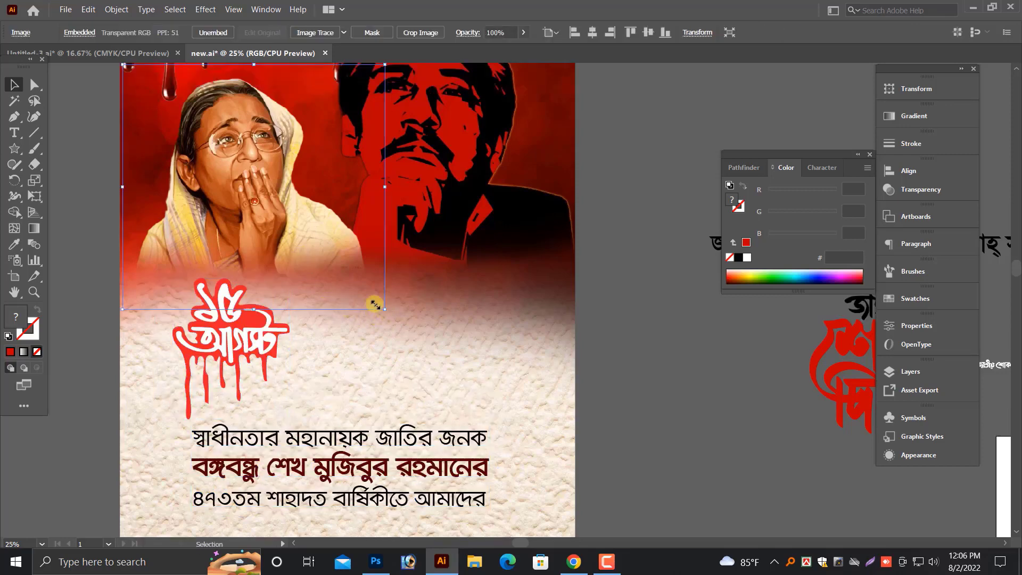
left_click_drag(375, 304, 357, 285)
left_click(531, 377)
Move the জাতীয় শোক দিবস group onto the poster, shrink it, and place it beside ১৫ আগস্ট.
scroll(726, 412, "up", 2)
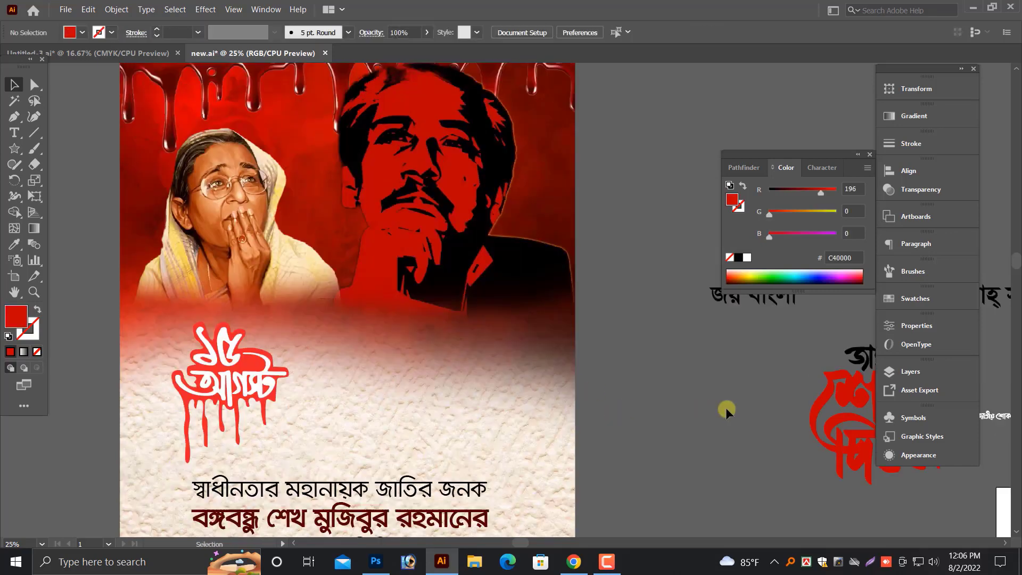
left_click_drag(841, 407, 454, 268)
key("ctrl+plus")
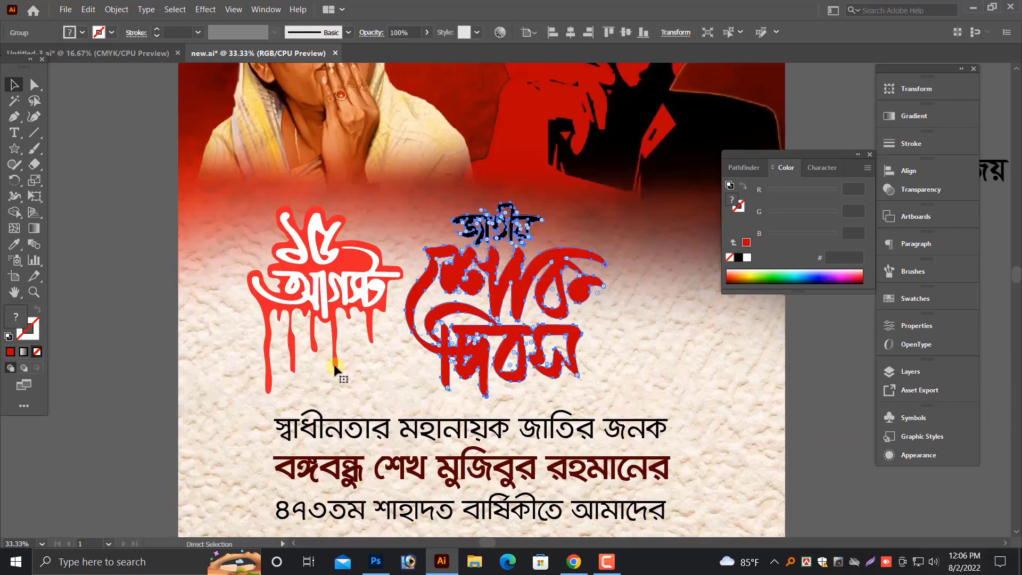
key("ctrl+plus")
left_click_drag(508, 153, 508, 205)
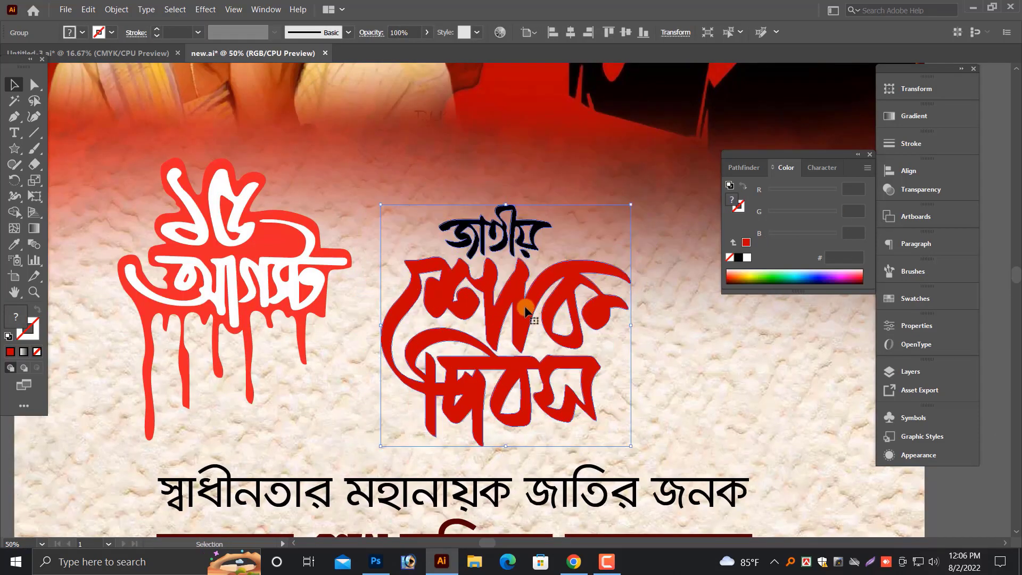
left_click_drag(529, 303, 563, 296)
Shift ১৫ আগস্ট right and down so it sits alongside শোক দিবস.
scroll(271, 306, "up", 1)
left_click(271, 305)
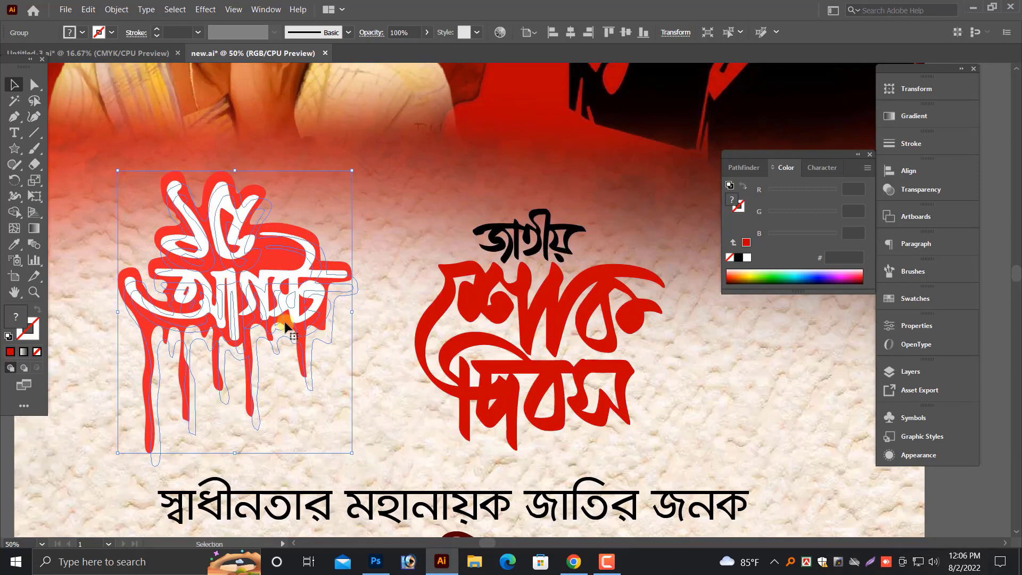
key("ctrl+minus")
key("ctrl+minus")
left_click(298, 351)
scroll(240, 383, "up", 2)
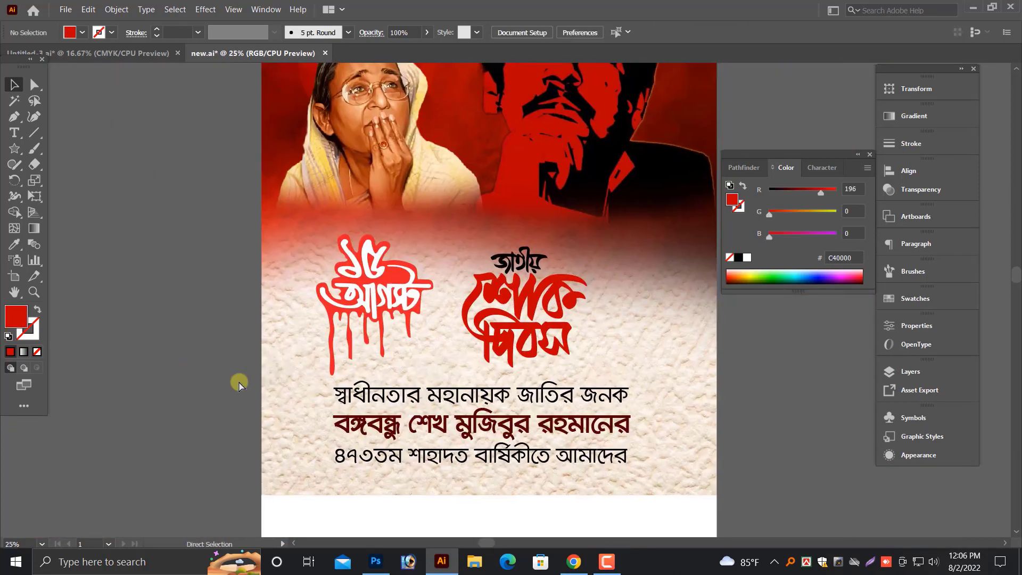
scroll(239, 383, "up", 2)
mouse_move(536, 451)
left_mouse_down()
mouse_move(528, 412)
mouse_move(482, 367)
left_mouse_up()
key("t")
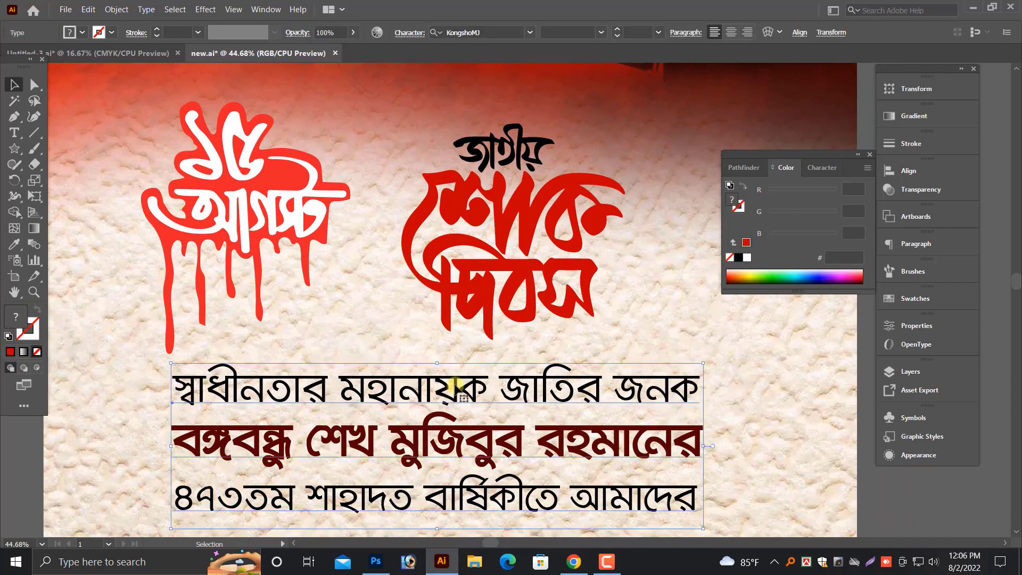
key("Escape")
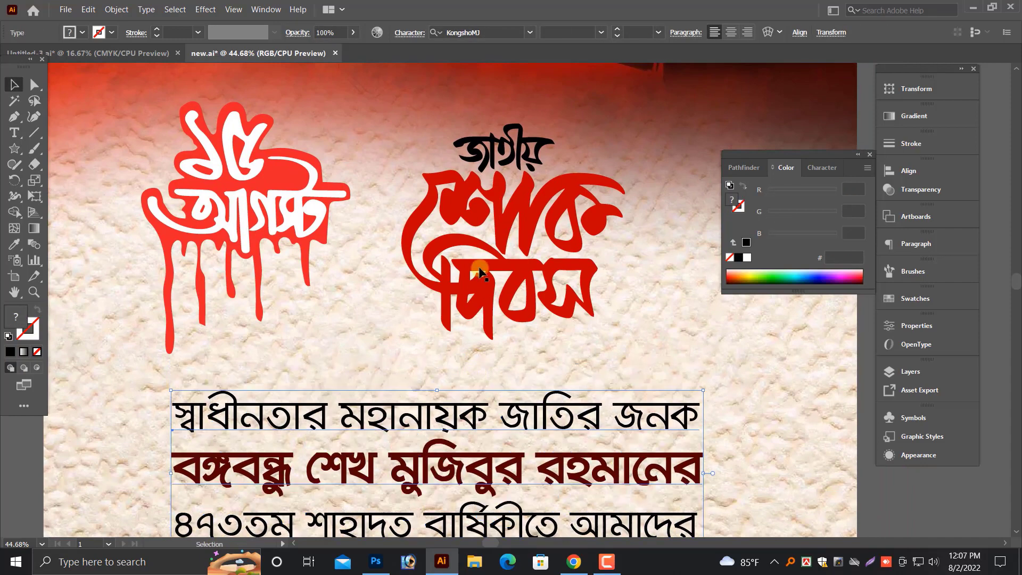
left_click(463, 267)
scroll(330, 284, "up", 2)
left_click_drag(345, 267, 389, 298)
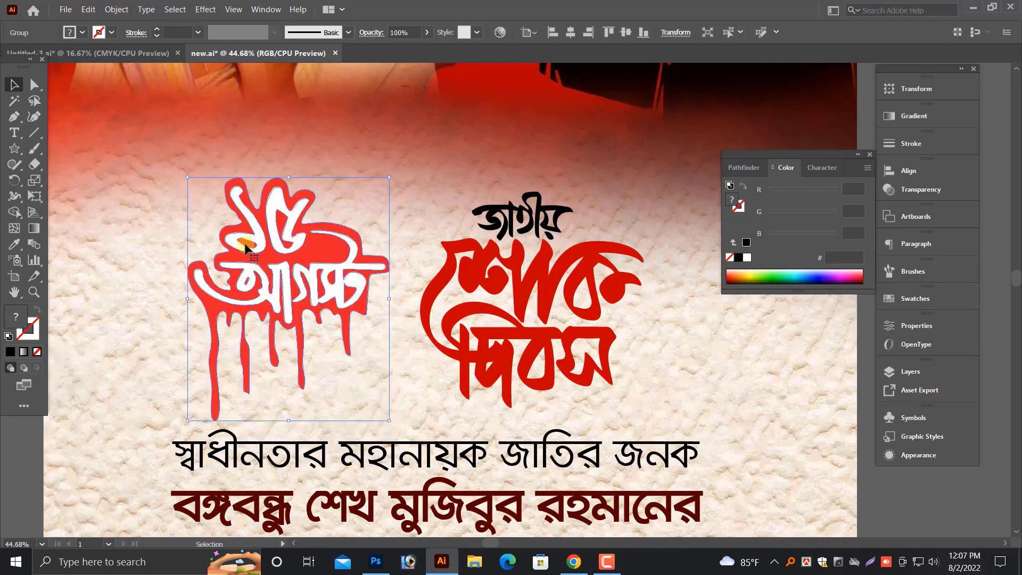
Draw a thin vertical rectangle between the two lettering pieces and fill it dark red 4C0000.
left_click(15, 148)
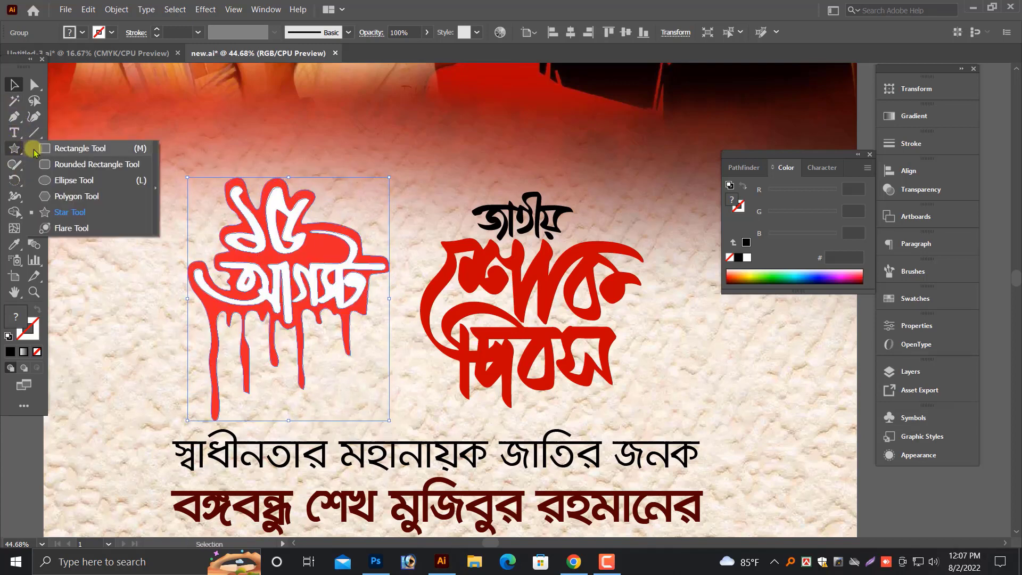
left_click(70, 146)
left_click_drag(403, 202, 407, 404)
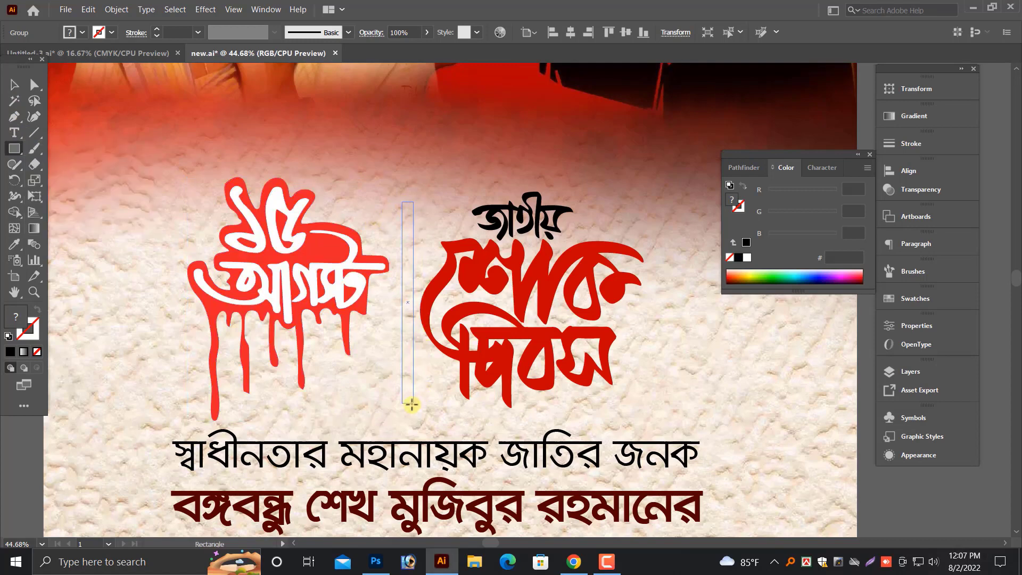
left_click(15, 84)
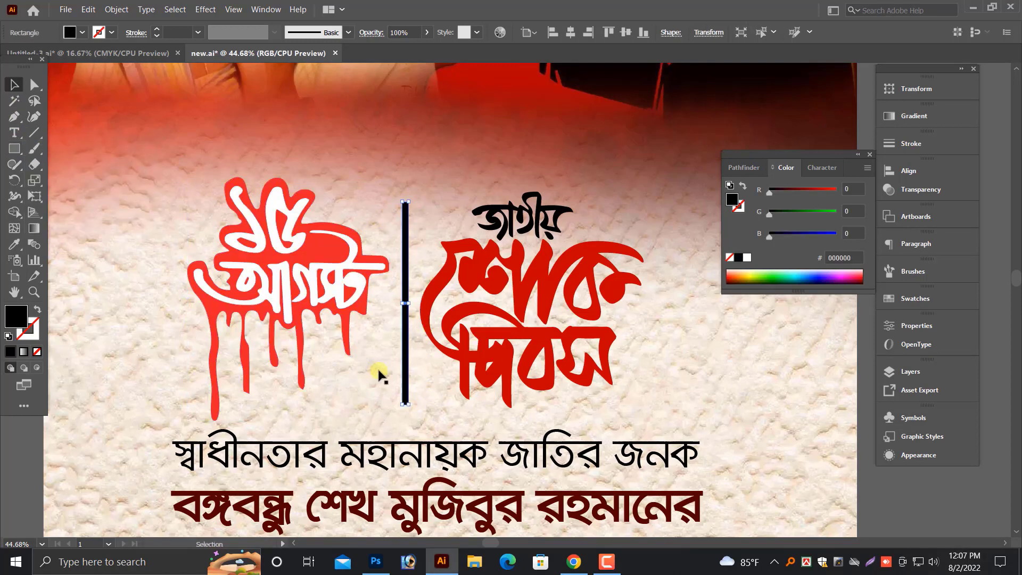
left_click(789, 191)
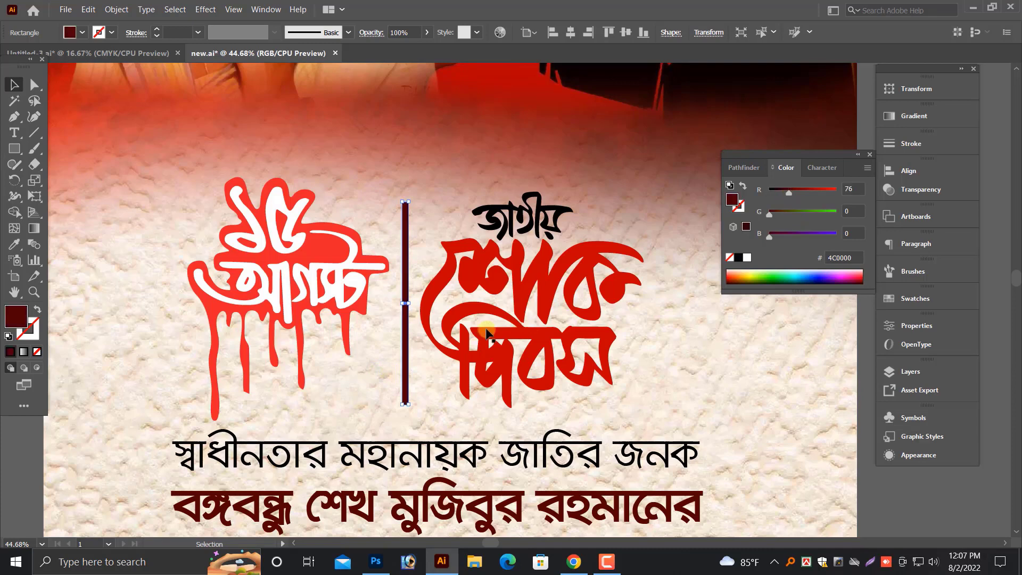
Nudge the left headline group left and the right group right.
left_click(319, 295)
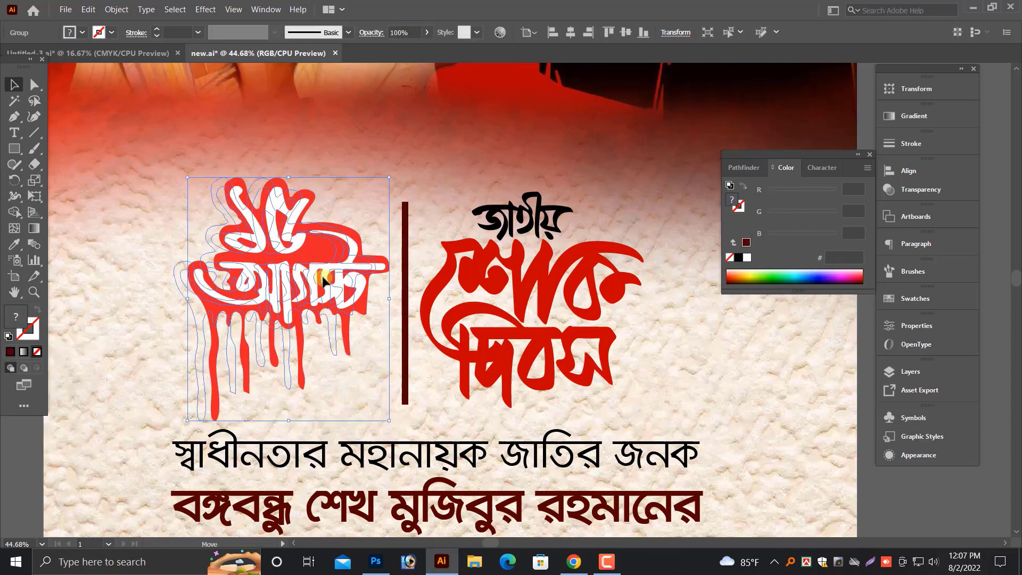
left_click_drag(338, 278, 324, 277)
left_click_drag(471, 276, 476, 277)
left_click(405, 336)
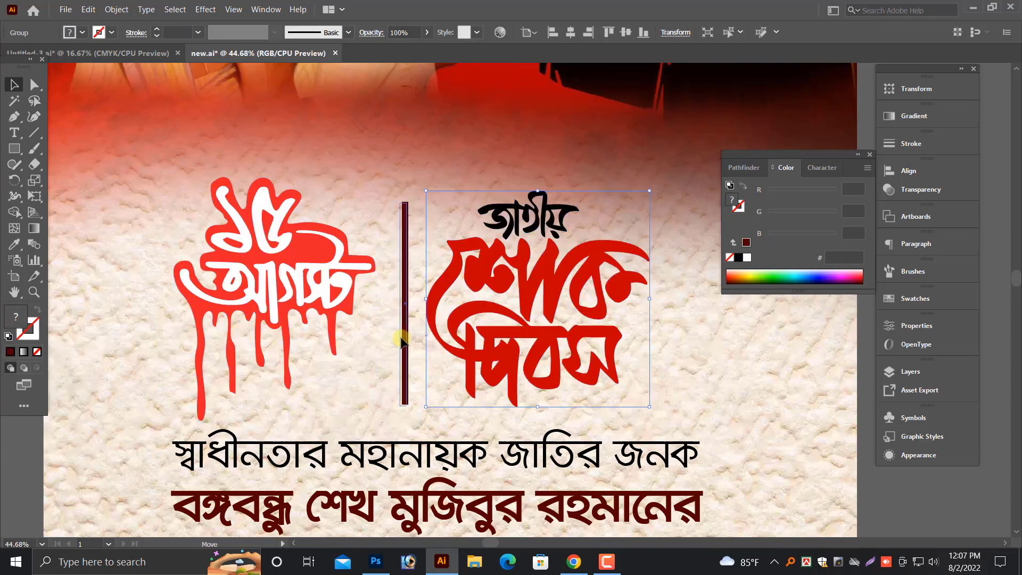
key("ctrl+0")
left_click(272, 348)
Zoom out to view the whole poster and reselect the vertical divider bar.
scroll(270, 348, "up", 1)
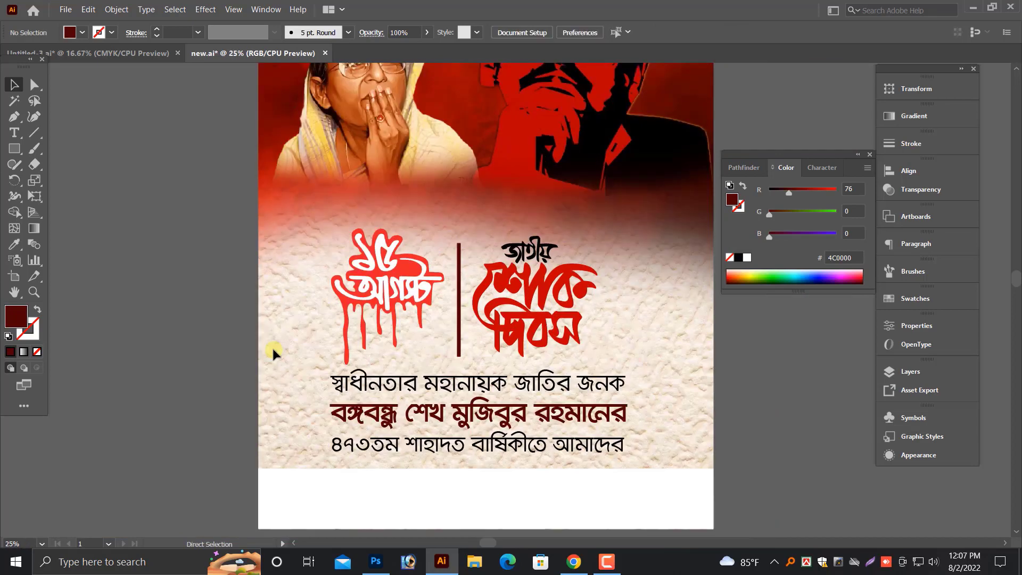
scroll(424, 369, "up", 1)
scroll(449, 331, "down", 1)
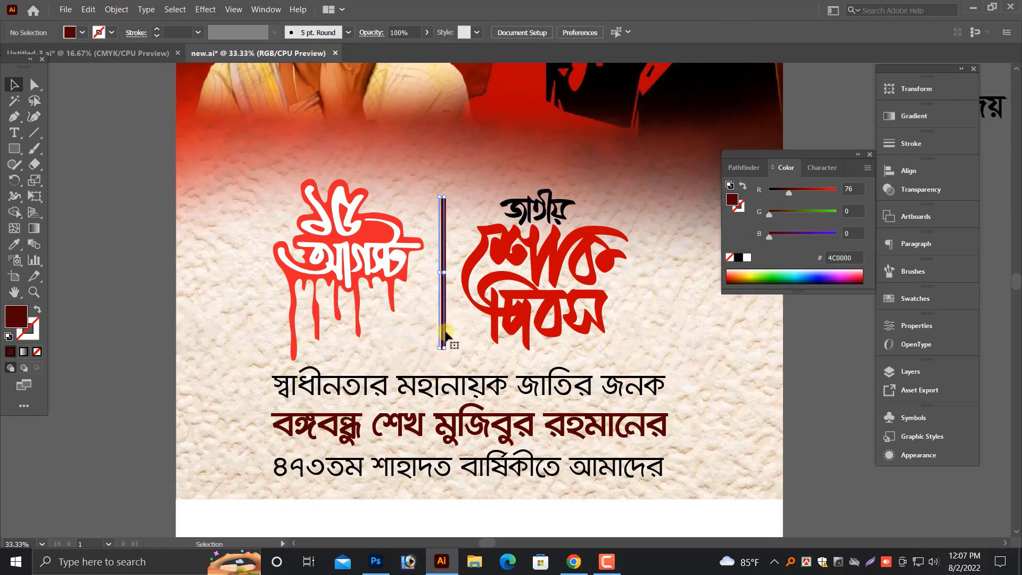
key("ctrl+minus")
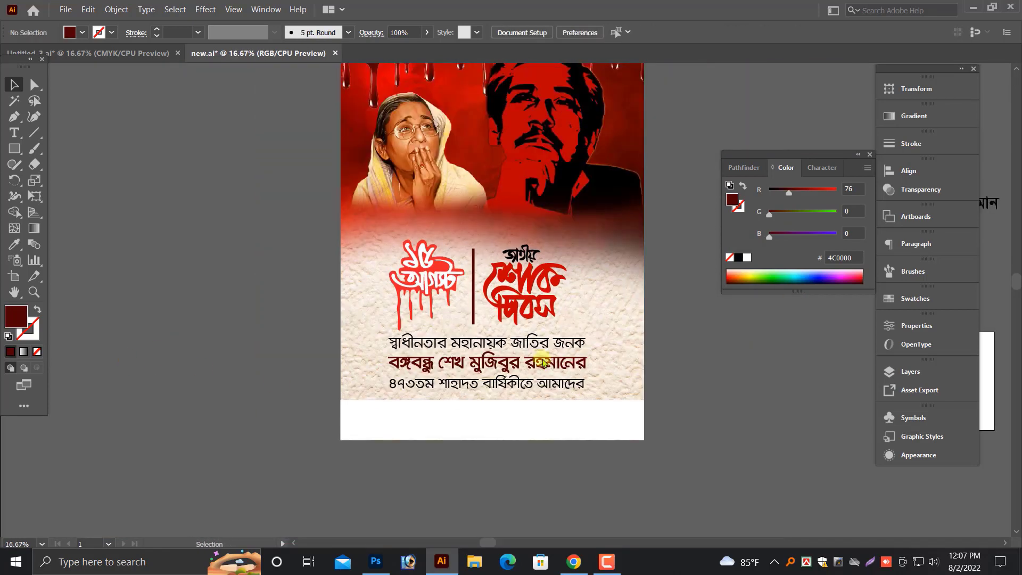
key("alt+space")
key("Escape")
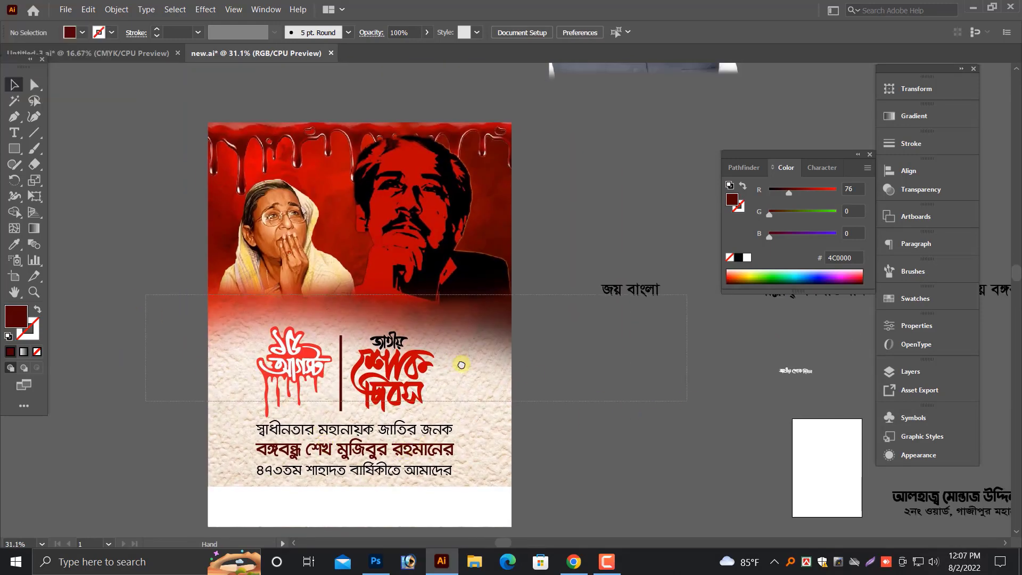
scroll(405, 375, "up", 2)
left_click(389, 361)
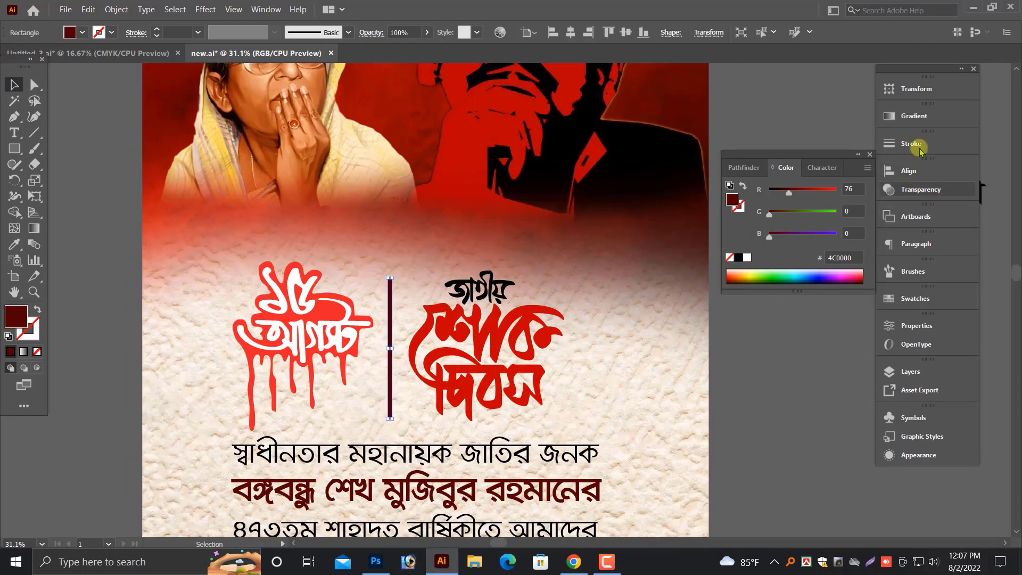
Apply a linear gradient to the divider with a 90° vertical angle.
left_click(905, 116)
left_click(797, 212)
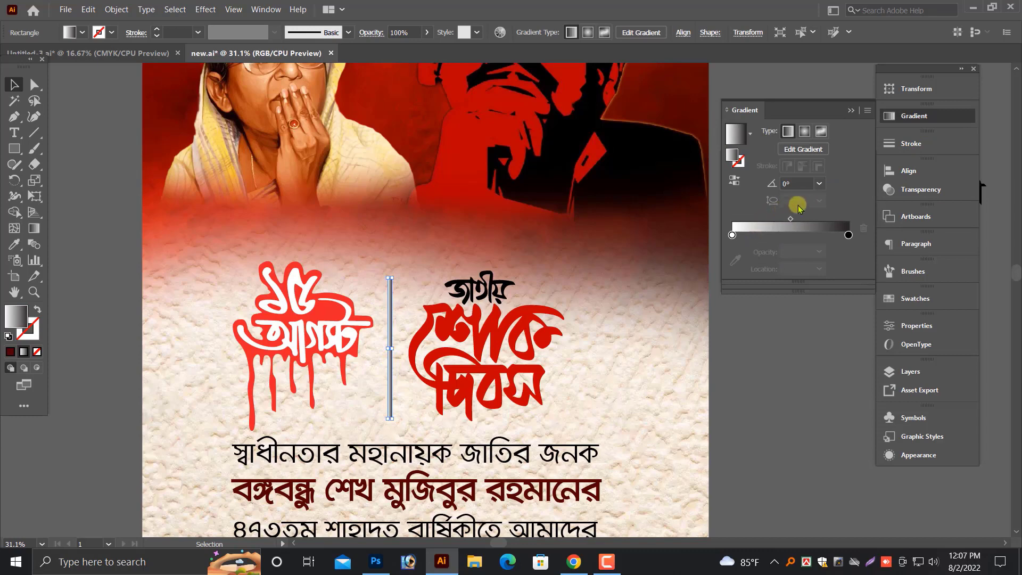
left_click(796, 183)
type("18")
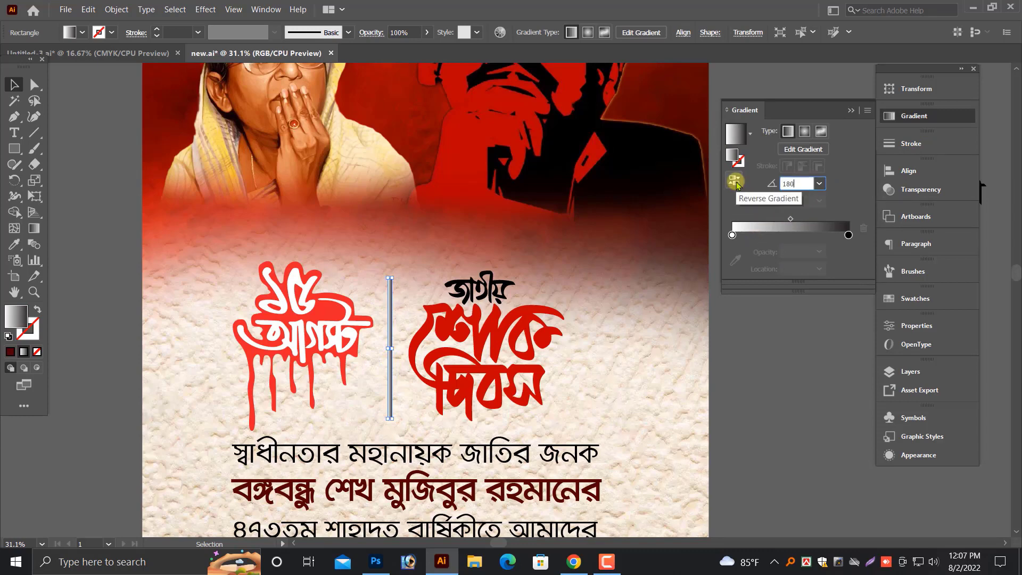
key("Return")
key("ctrl+equal")
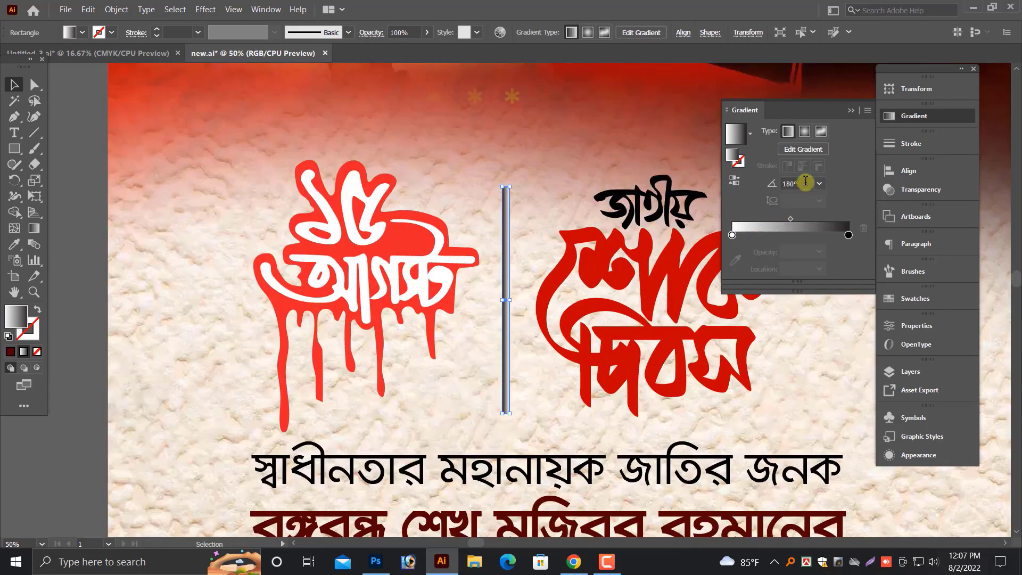
left_click(805, 183)
type("90")
key("Return")
key("ctrl+equal")
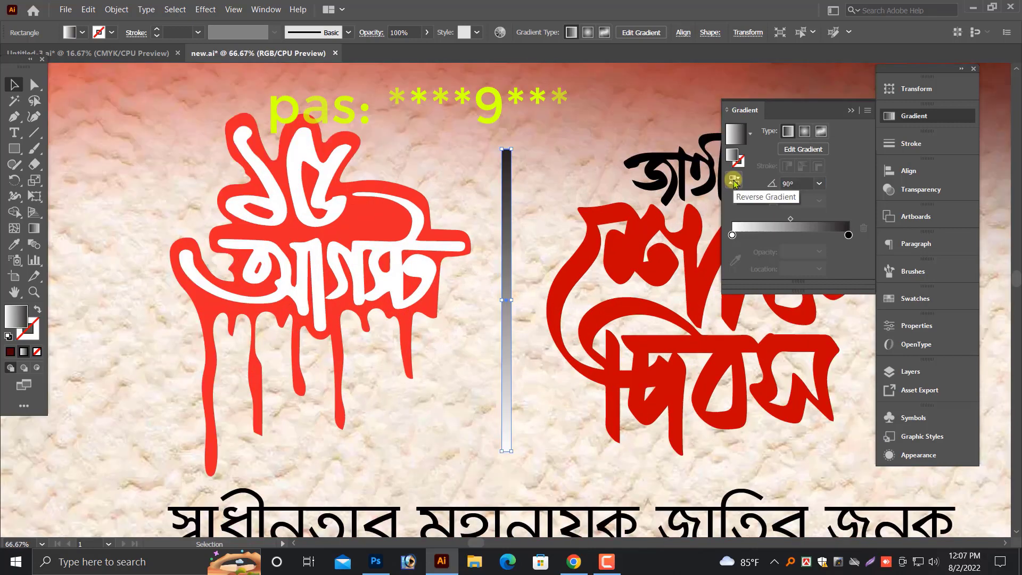
Add a red middle stop to the gradient, with its colour settings in RGB.
left_click(786, 236)
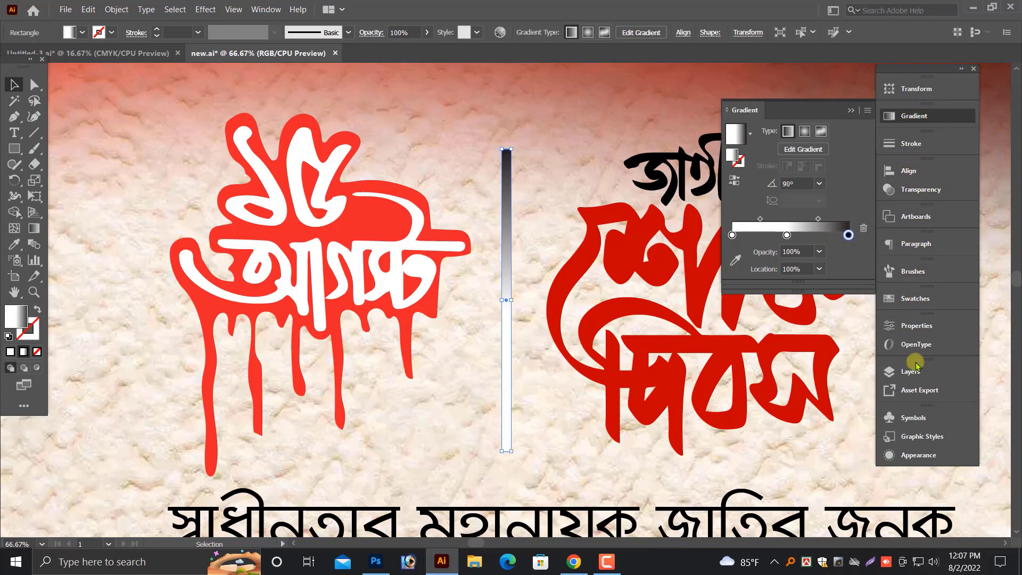
key("F6")
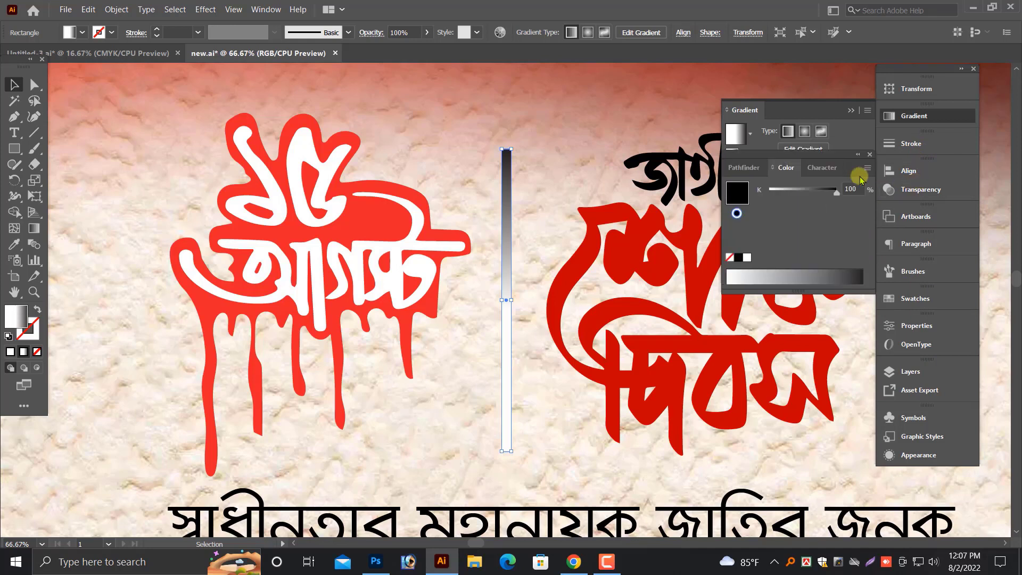
left_click(857, 154)
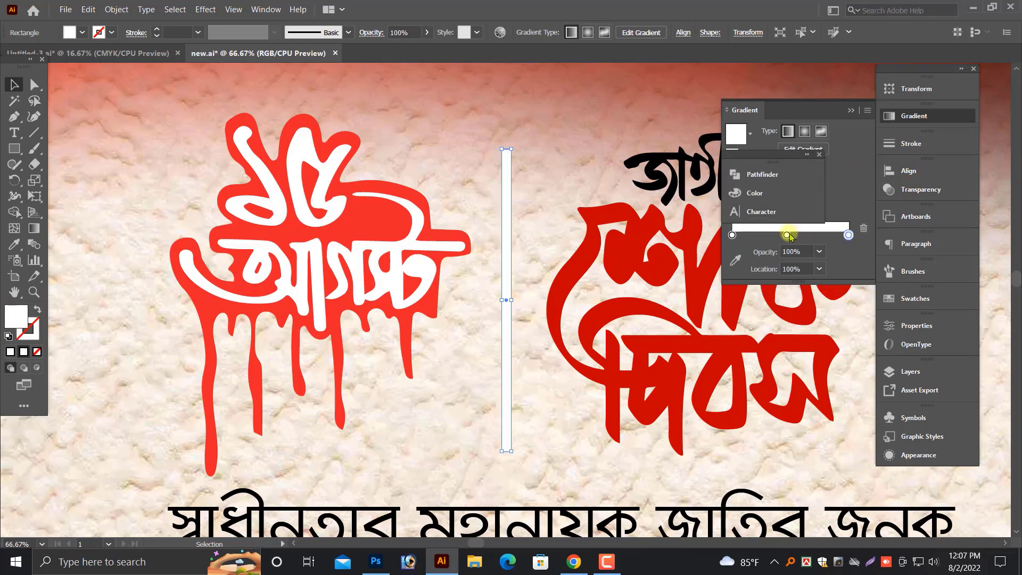
left_click(787, 235)
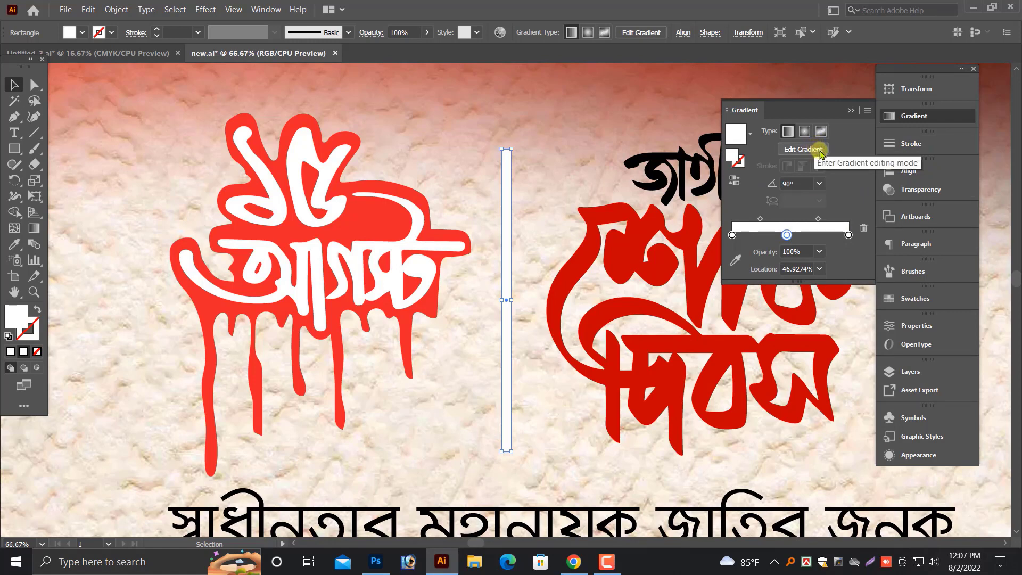
key("F6")
left_click(712, 169)
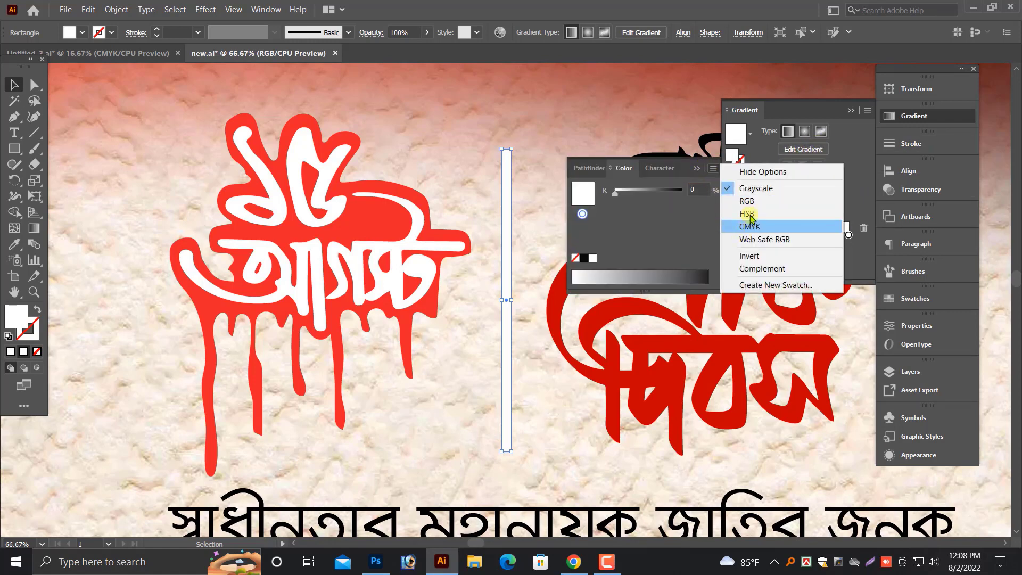
left_click(747, 201)
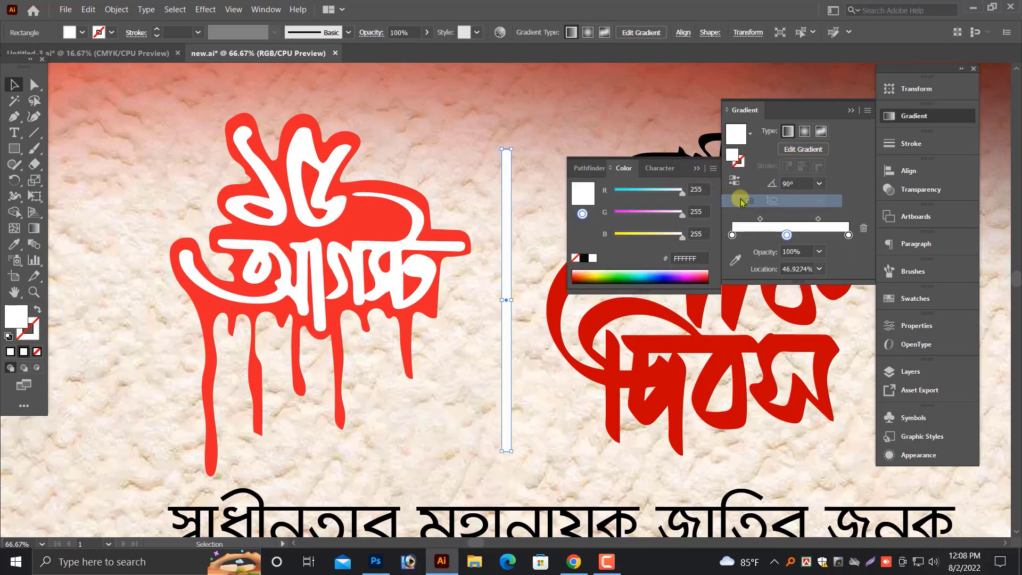
Set both end stops' opacity to 0% and shift the fade midpoint toward the right.
left_click(732, 235)
type("0")
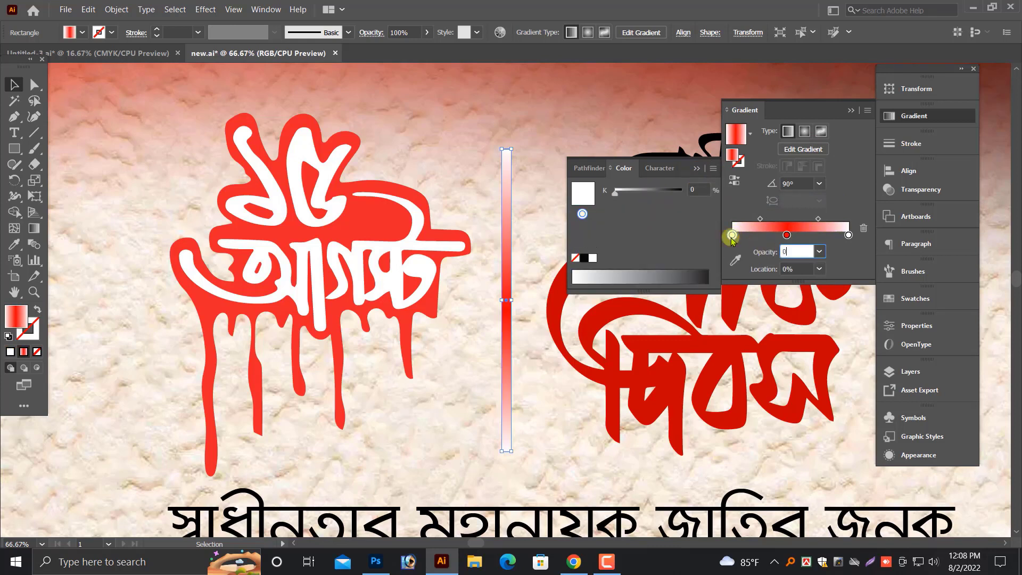
key("Return")
left_click(848, 235)
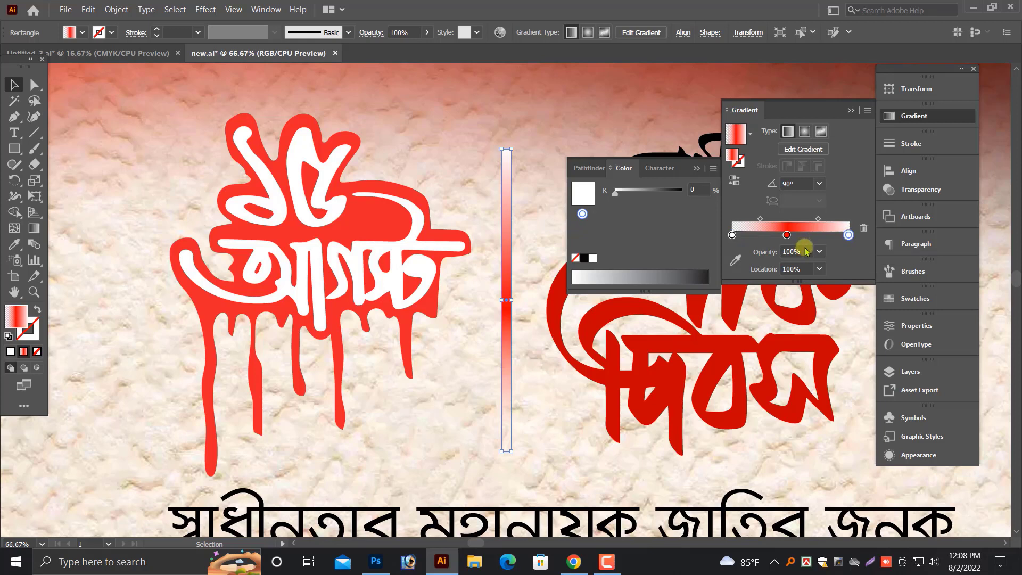
type("0")
key("Return")
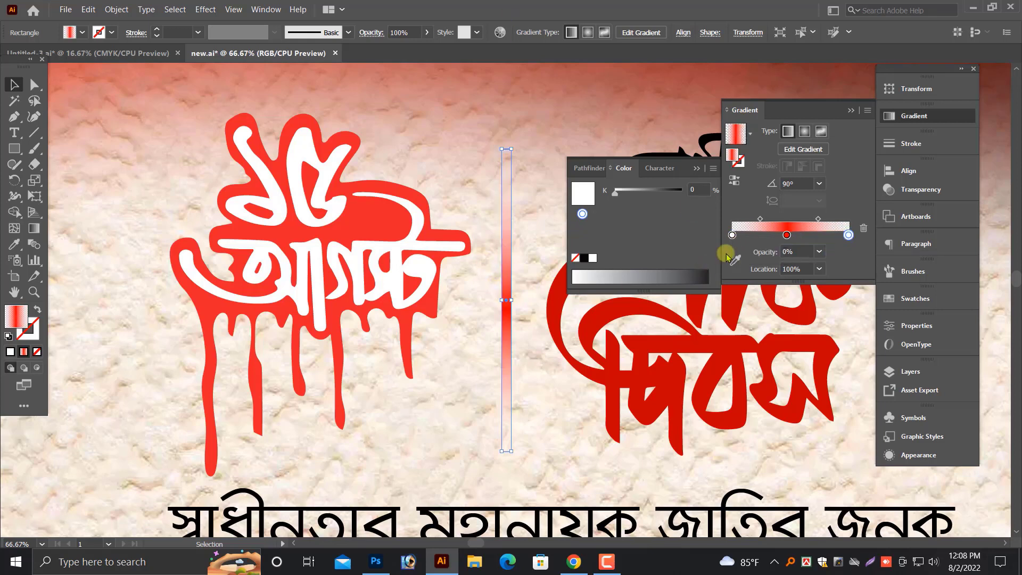
mouse_move(818, 218)
left_mouse_down()
mouse_move(826, 219)
mouse_move(795, 234)
mouse_move(758, 219)
left_mouse_up()
key("ctrl+minus")
key("ctrl+minus")
Collapse the Gradient panel and dock the Color panel group in its place.
left_click(263, 290)
key("ctrl+minus")
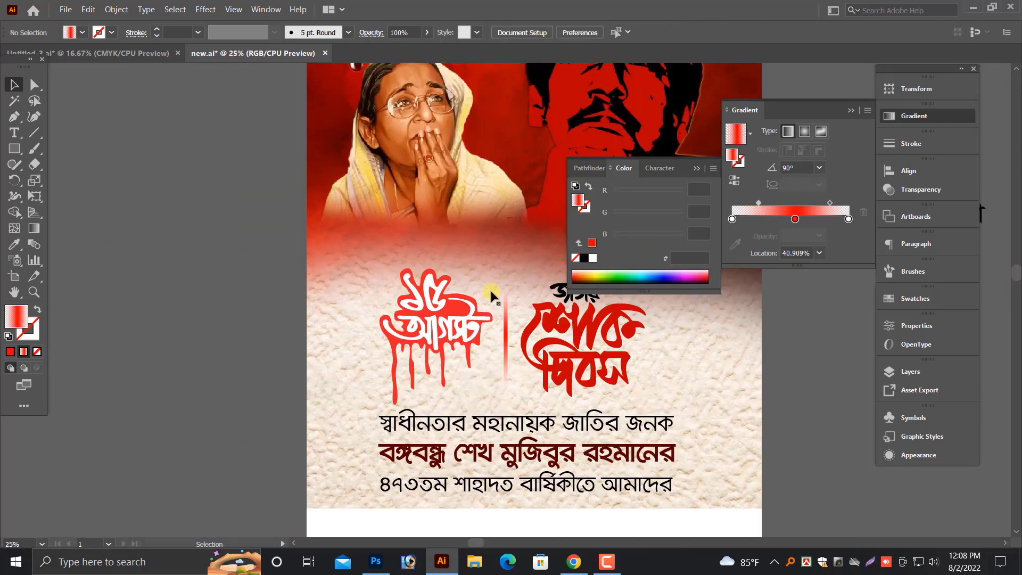
left_click(852, 111)
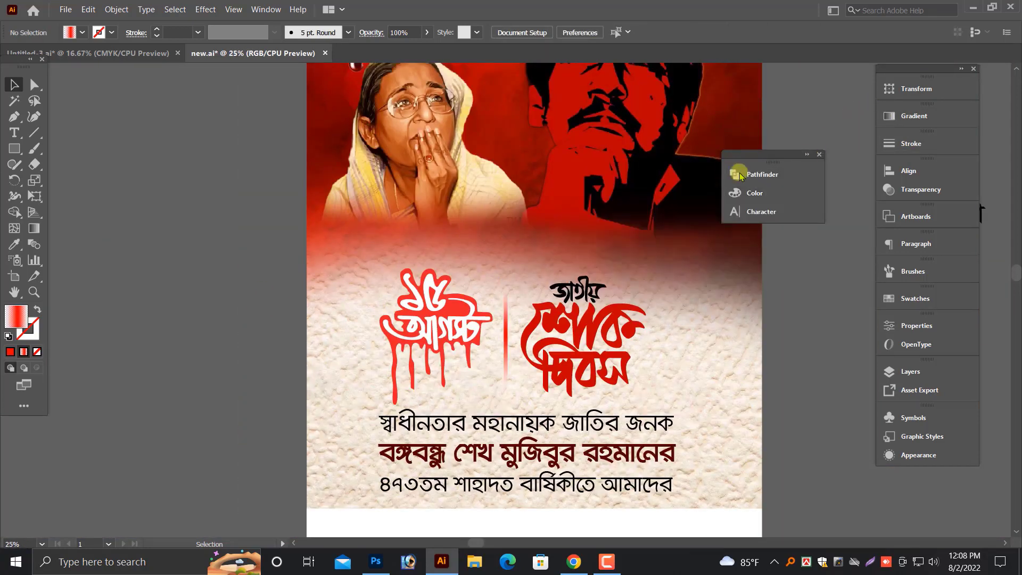
left_click_drag(684, 168, 803, 155)
scroll(597, 352, "up", 3)
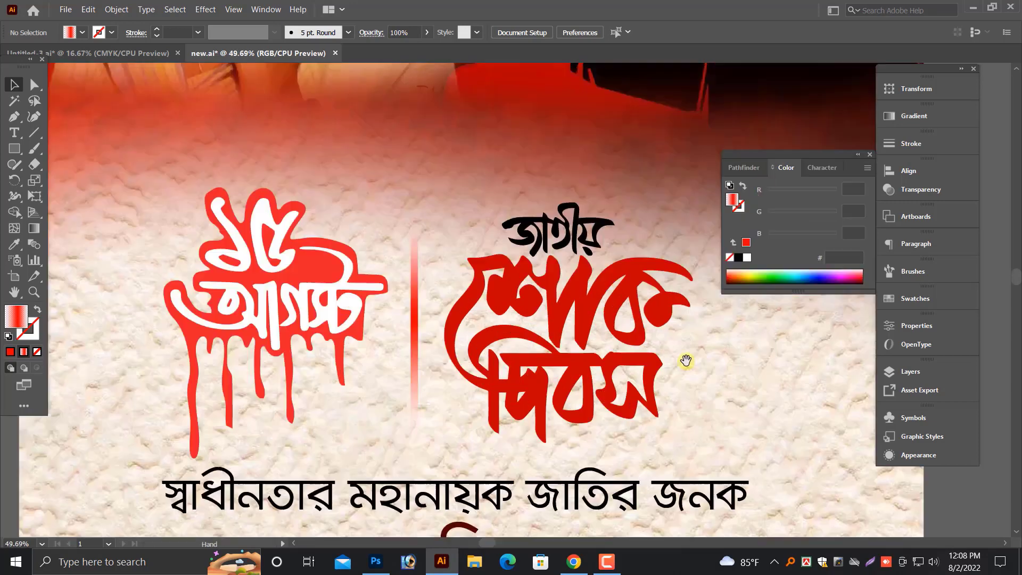
Lower the divider's top edge and widen it slightly.
left_click(415, 330)
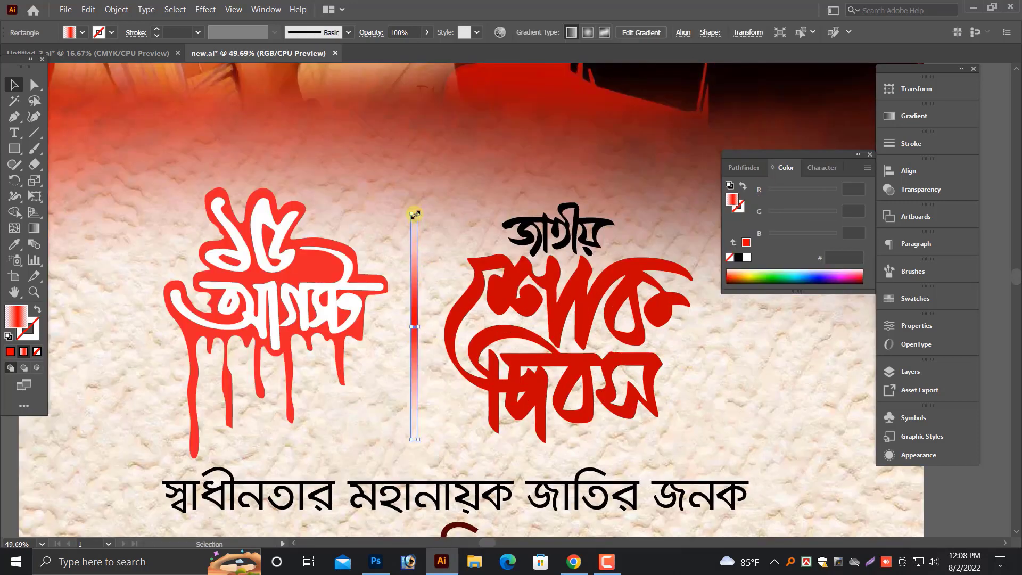
left_click_drag(414, 214, 415, 214)
left_click_drag(420, 329, 418, 329)
left_click_drag(415, 211, 415, 214)
key("ctrl+equal")
key("ctrl+equal")
key("ctrl+equal")
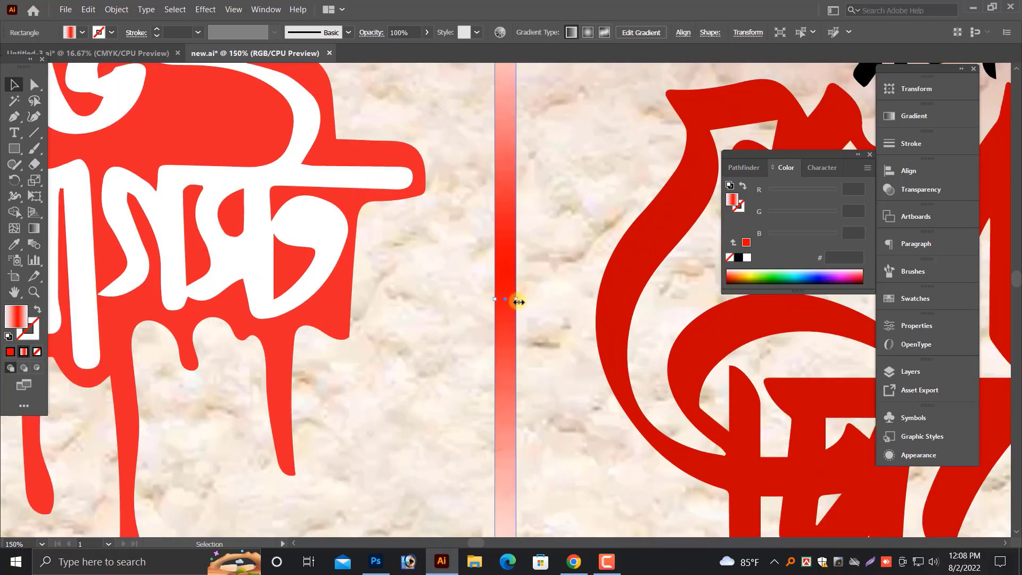
left_click_drag(518, 301, 522, 302)
key("ctrl+minus")
key("ctrl+minus")
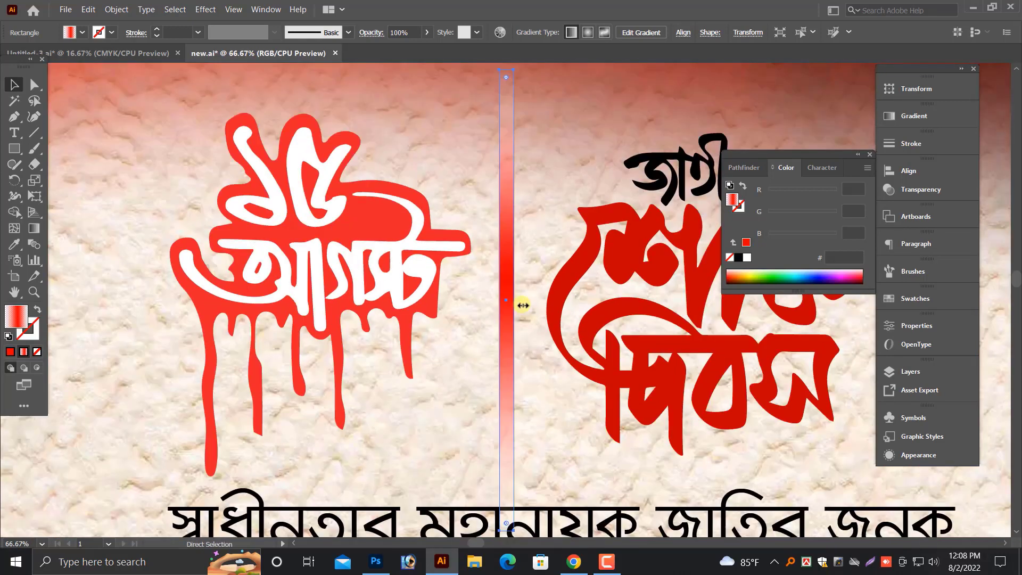
key("ctrl+minus")
key("ctrl+minus")
key("ctrl+minus")
key("ctrl+shift+a")
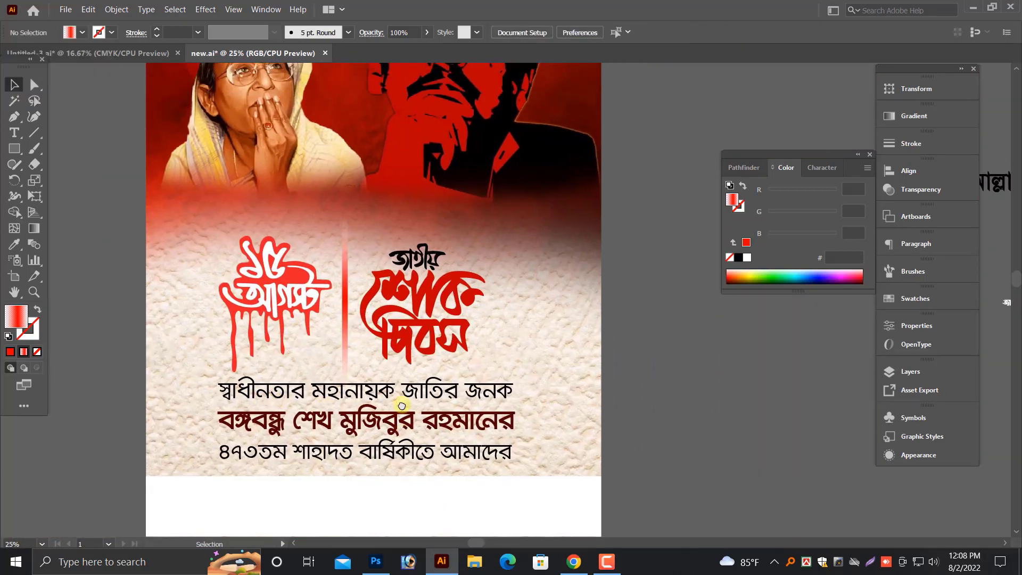
left_click_drag(401, 406, 393, 394)
Shorten the red gradient divider further by dragging its top edge down.
left_click(346, 238)
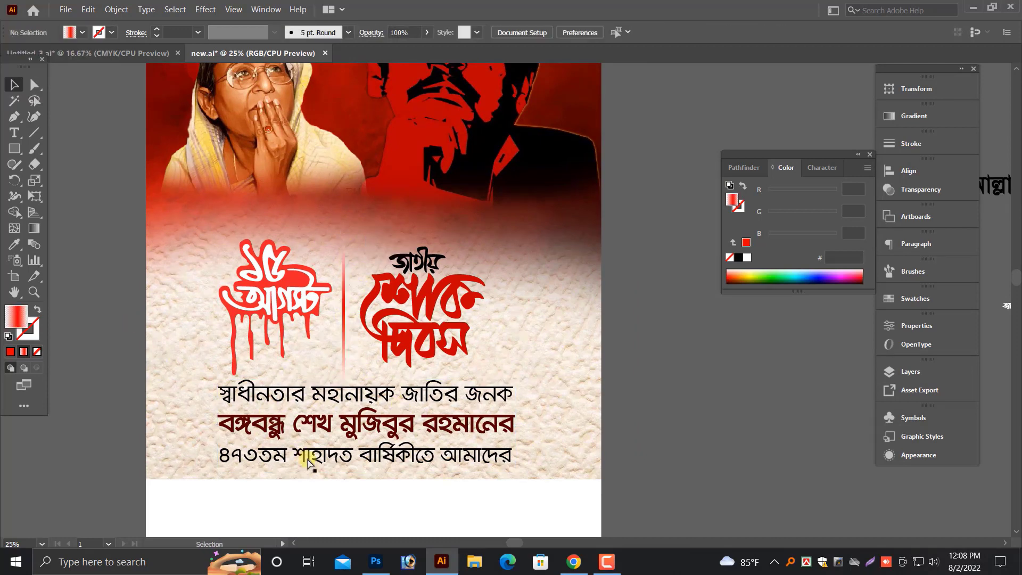
key("ctrl+space")
left_click_drag(301, 360, 338, 438)
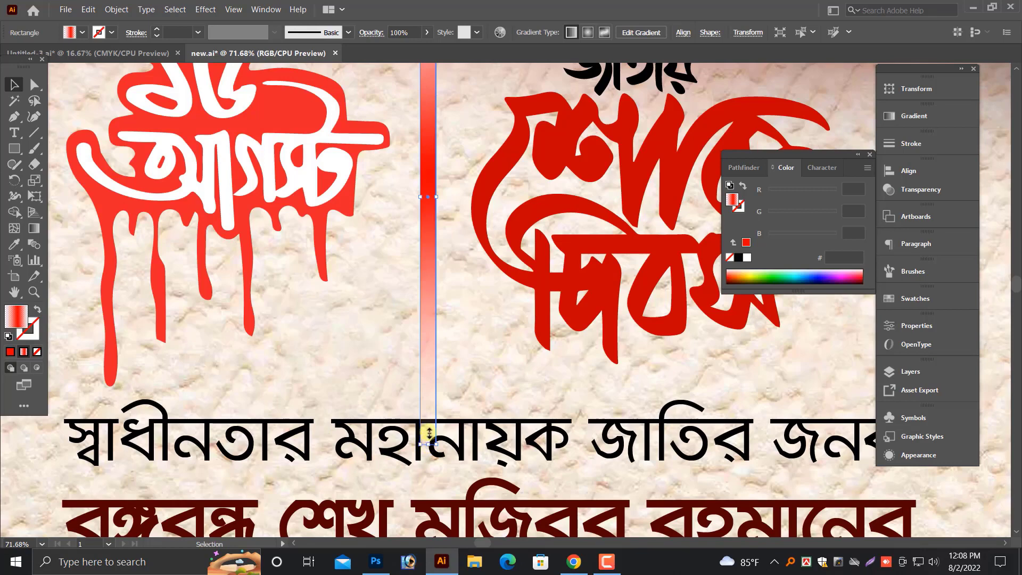
left_click_drag(429, 434, 430, 376)
scroll(440, 404, "up", 5)
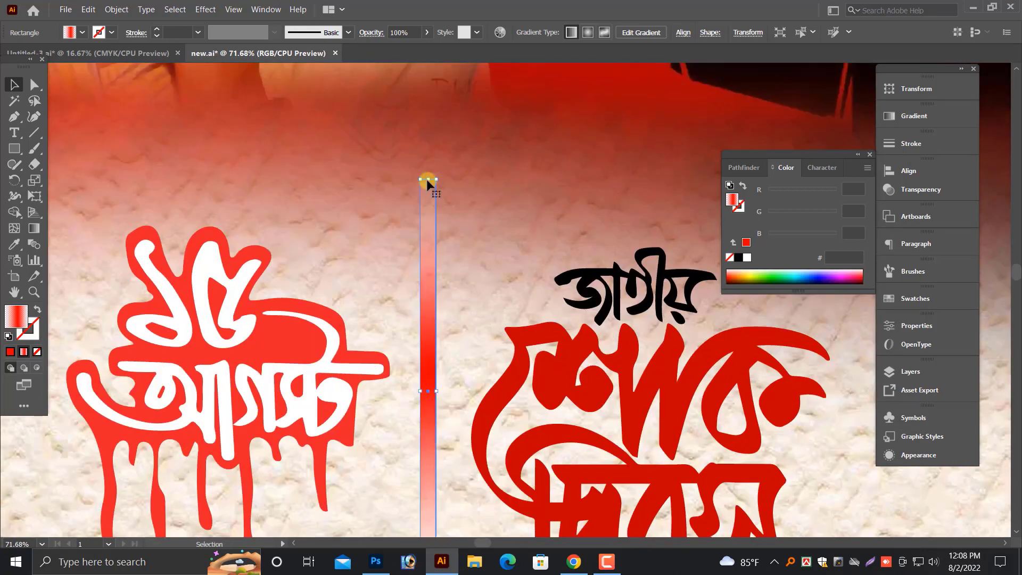
left_click_drag(426, 179, 428, 203)
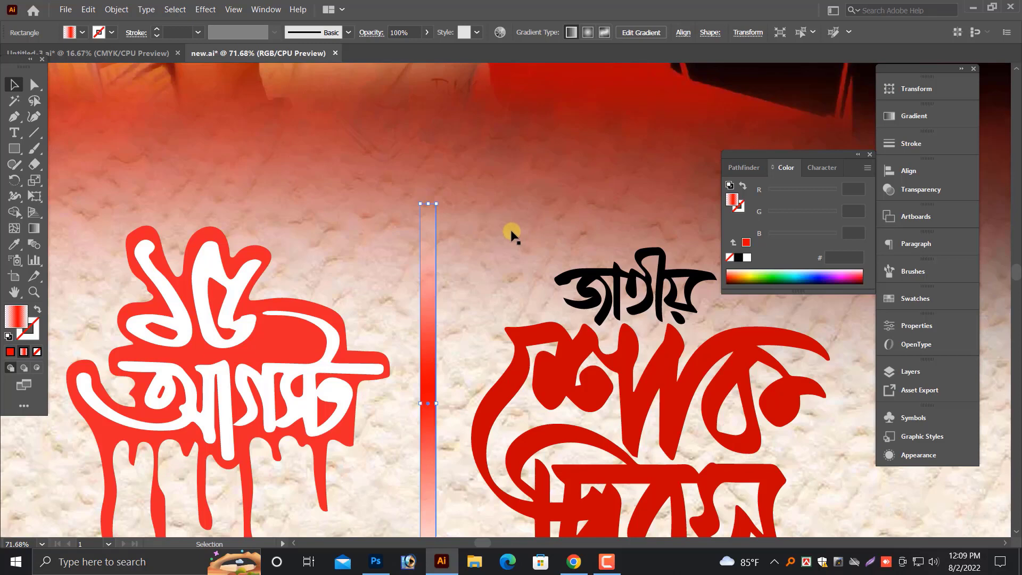
scroll(532, 239, "down", 2)
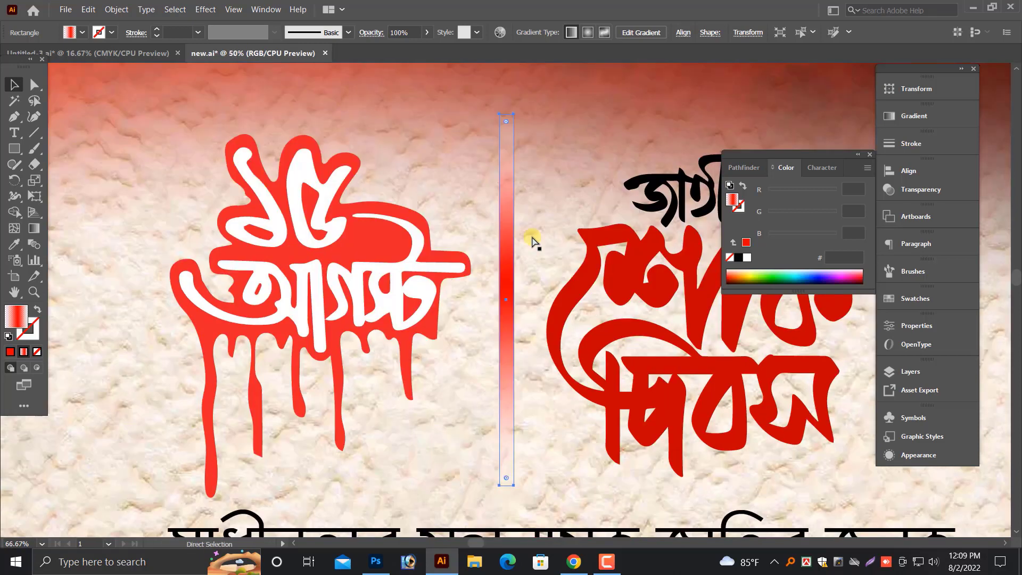
scroll(532, 238, "down", 2)
Drag the man's portrait onto the red poster and bring it to the front.
key("Tab")
left_click_drag(649, 435, 569, 389)
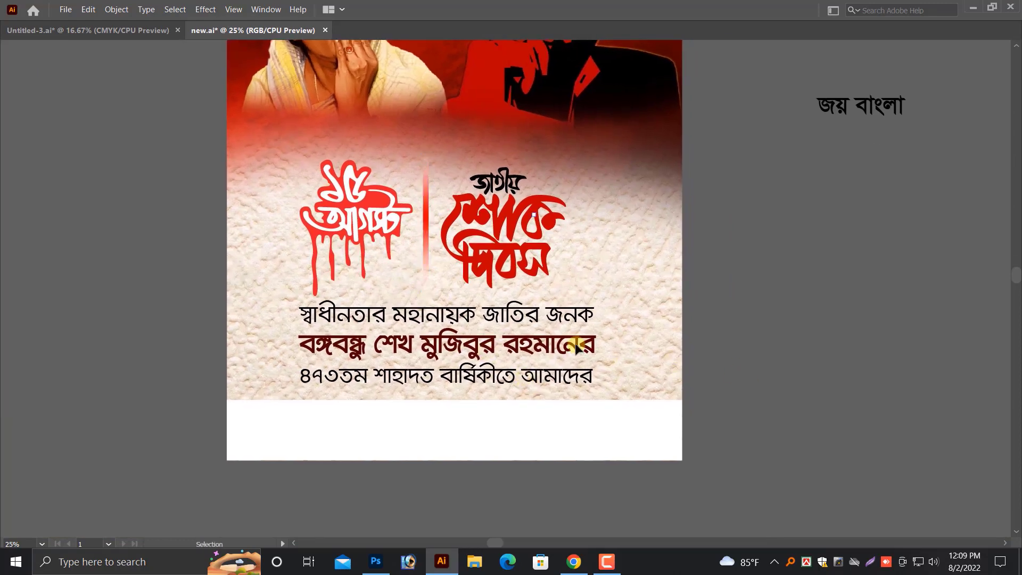
left_click(595, 345)
scroll(675, 296, "up", 1)
scroll(830, 167, "up", 1)
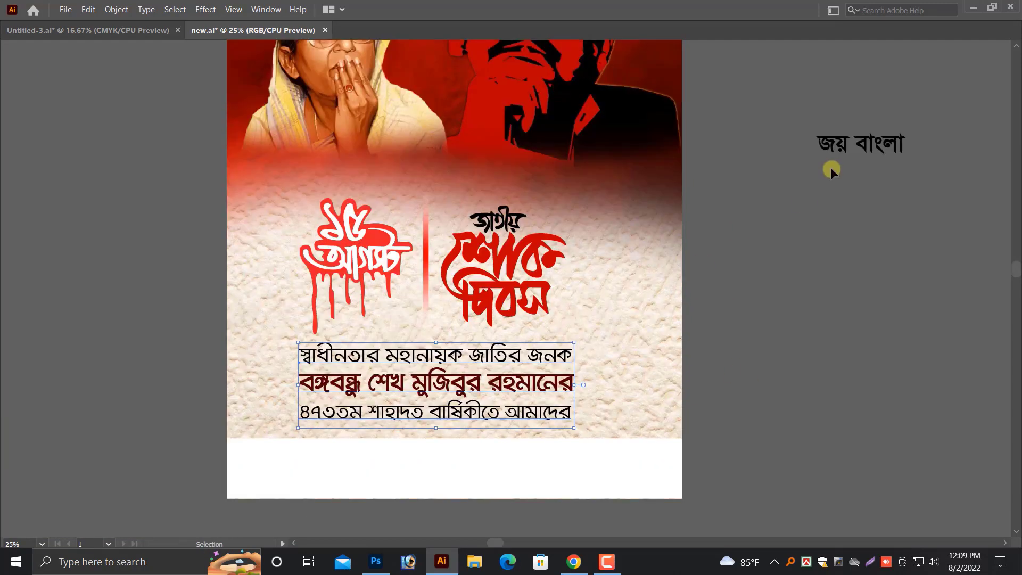
scroll(830, 167, "down", 2)
scroll(667, 309, "up", 2)
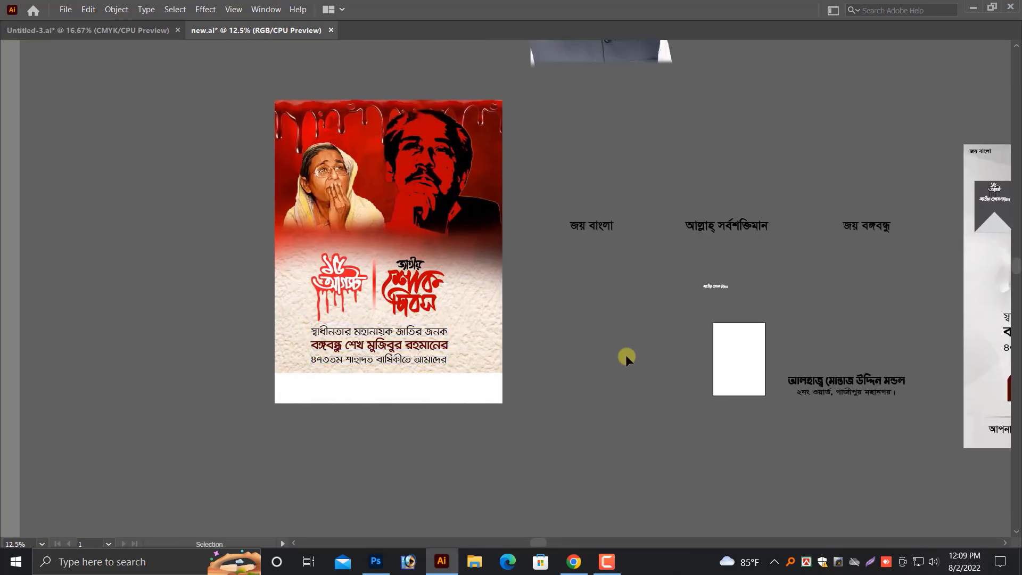
scroll(703, 353, "up", 3)
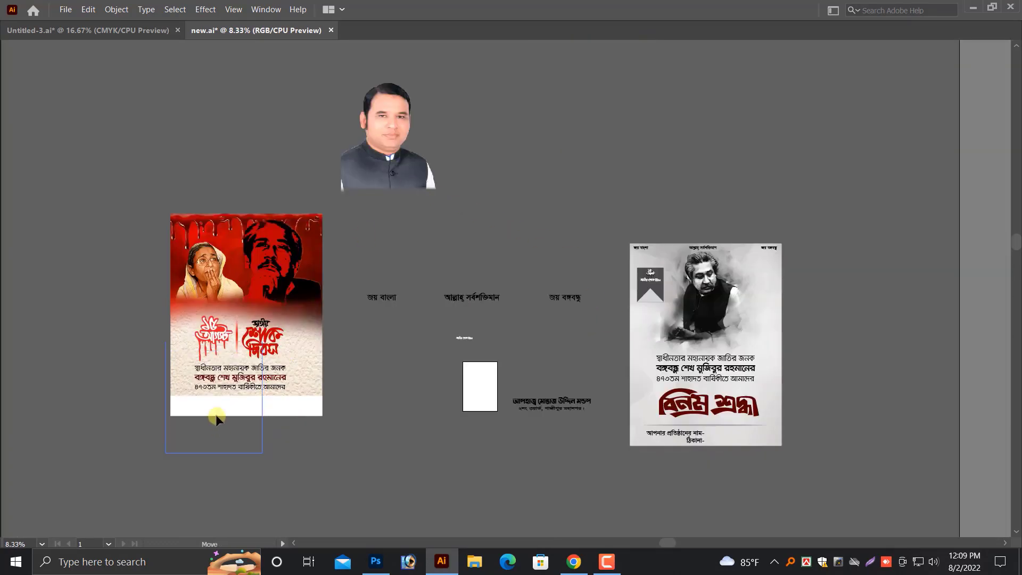
left_click_drag(217, 419, 218, 419)
left_click(408, 398)
key("ctrl+shift+bracketright")
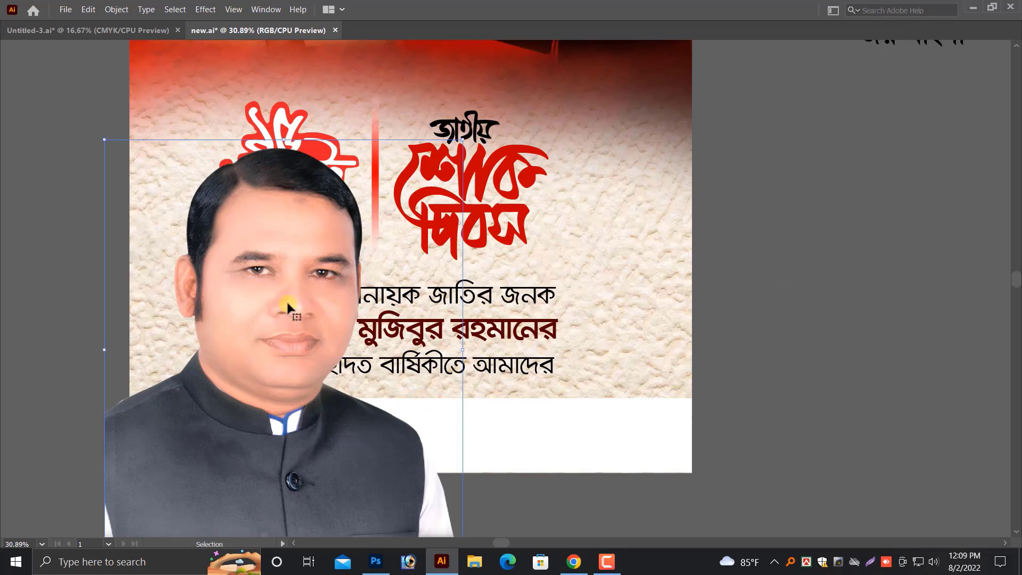
Shrink the portrait into the lower left, keep the white strip above it, and shift the text right.
left_click_drag(459, 139, 411, 194)
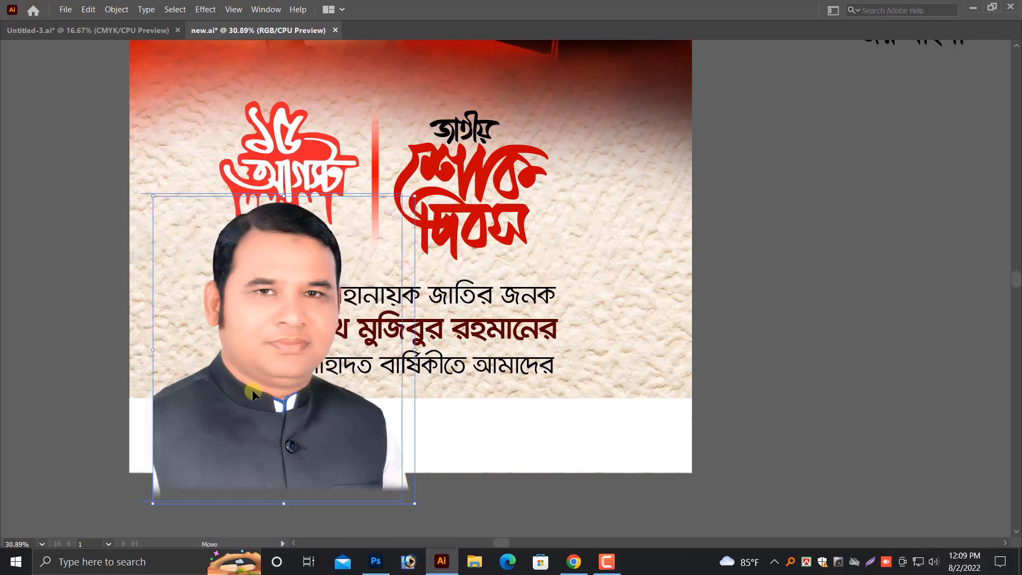
left_click_drag(356, 457, 271, 444)
left_click(444, 471)
key("ctrl+shift+bracketright")
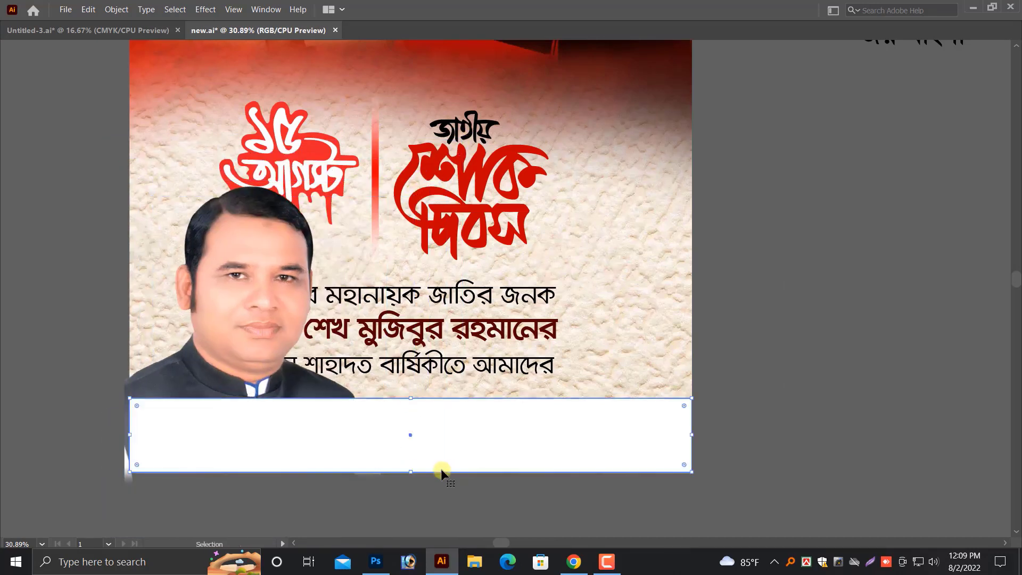
left_click_drag(500, 349, 637, 337)
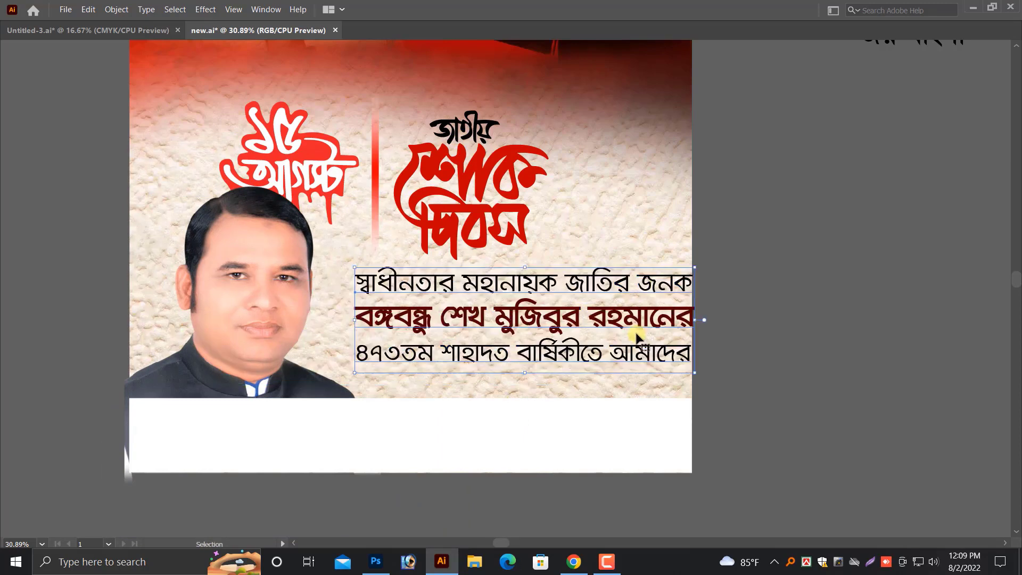
left_click_drag(699, 320, 642, 314)
scroll(532, 292, "up", 2)
Shrink the headline group (জাতীয় শোক দিবস, divider, ১৫ আগস্ট) and move it right.
left_click(506, 237)
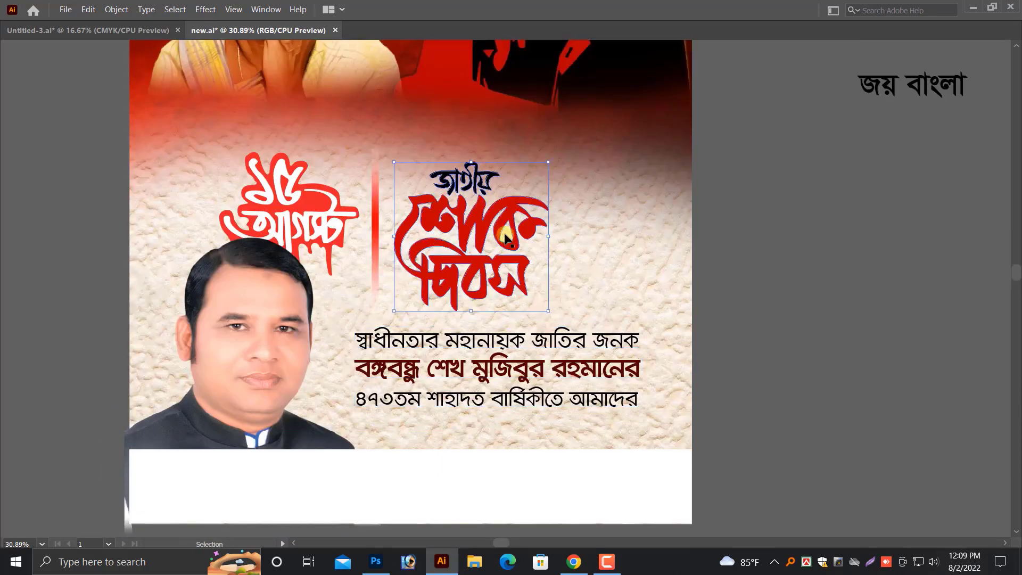
left_click(372, 240, "shift")
left_click(284, 255, "shift")
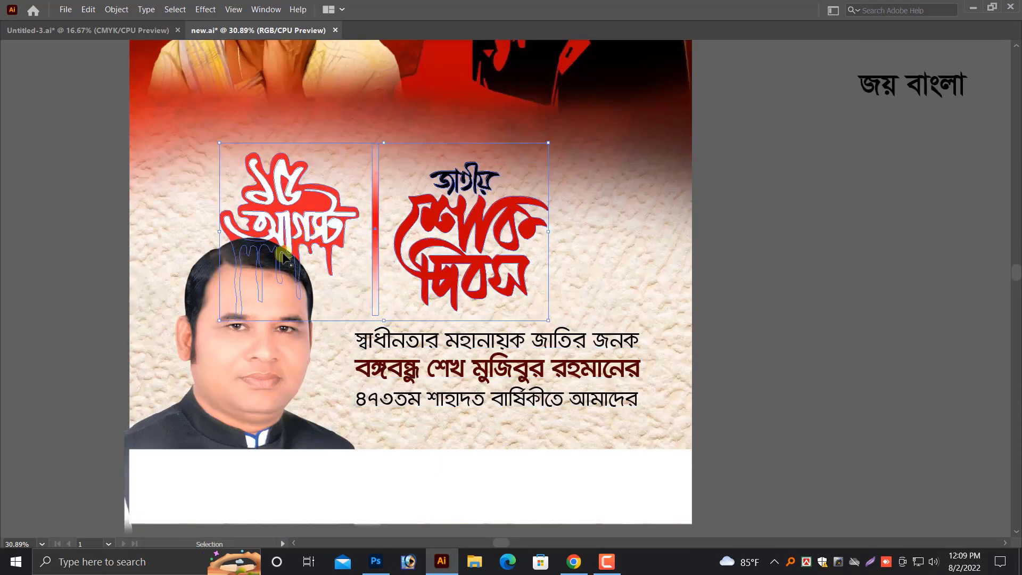
left_click_drag(221, 322, 248, 306)
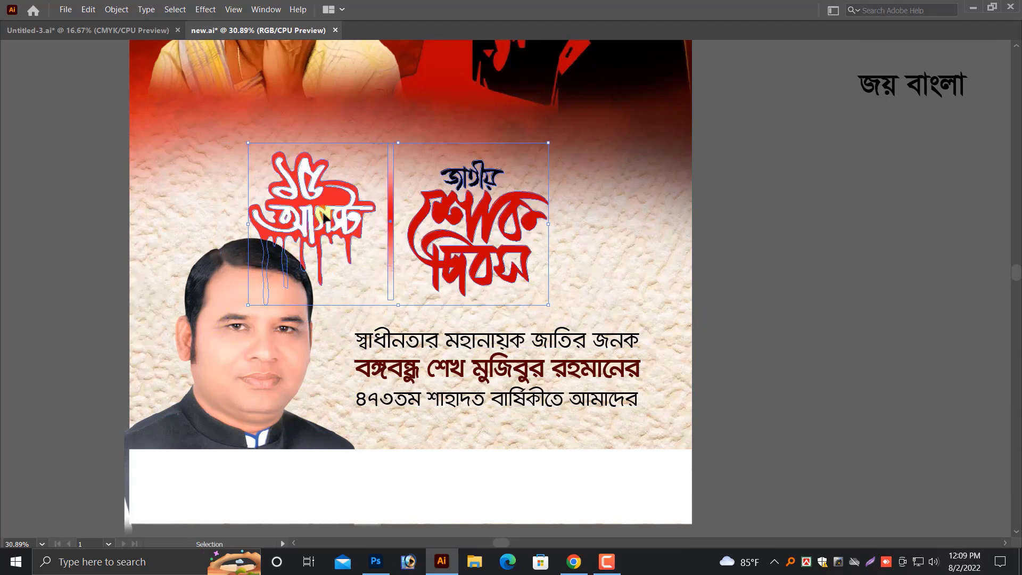
left_click_drag(320, 213, 411, 213)
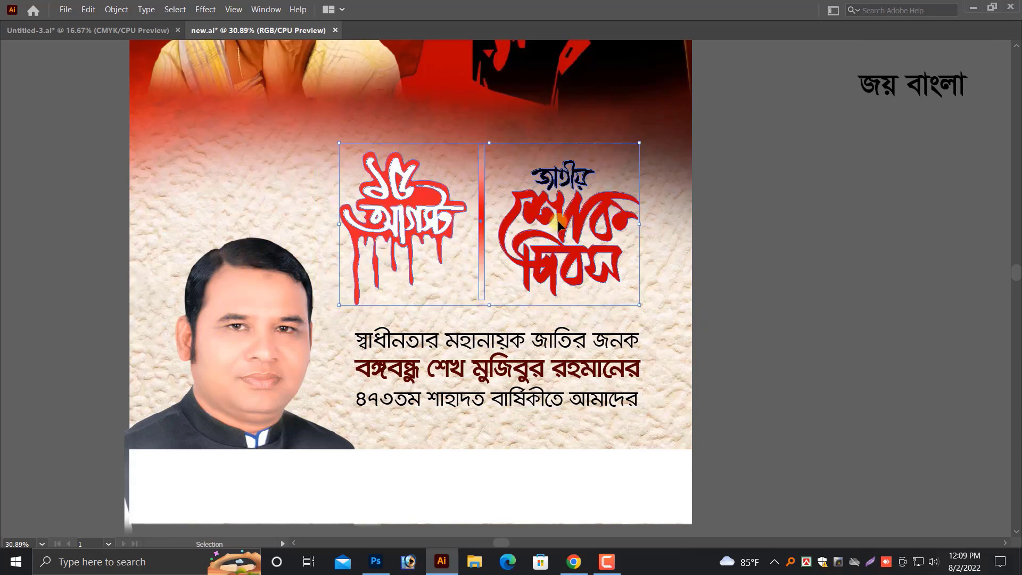
left_click(563, 234)
key("ctrl+z")
key("v")
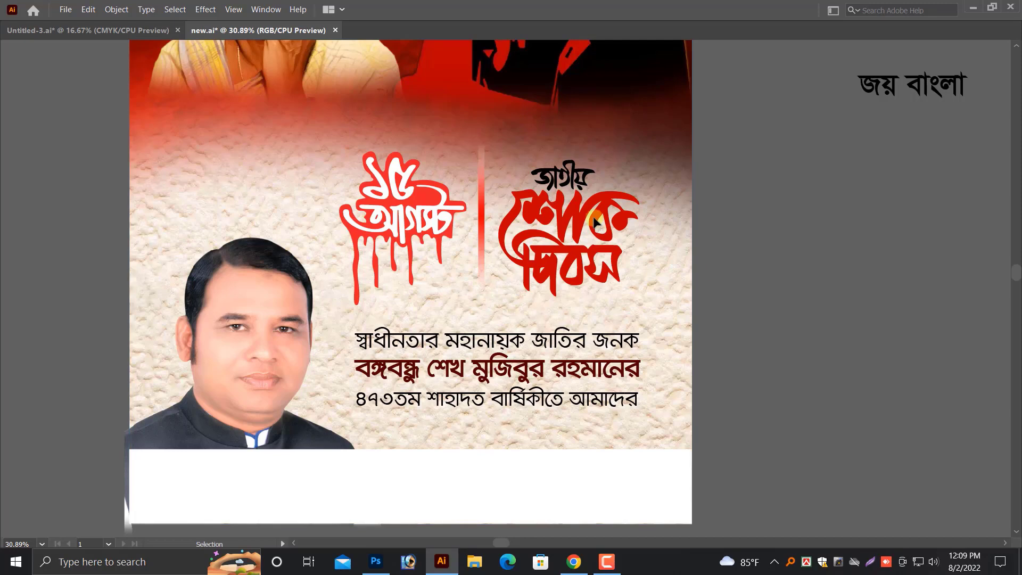
Shift both headline graphics slightly down-right and nudge the portrait slightly right.
left_click(511, 229)
left_click(386, 171, "shift")
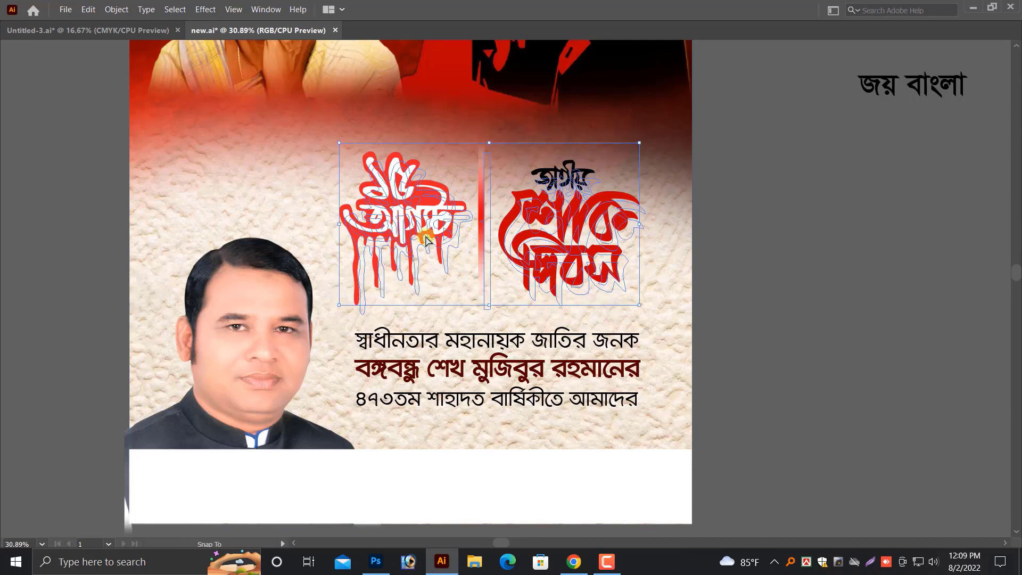
left_click_drag(385, 171, 391, 183)
left_click(247, 354)
mouse_move(246, 354)
left_mouse_down()
mouse_move(258, 338)
mouse_move(213, 347)
left_mouse_up()
scroll(382, 458, "down", 2)
left_click(381, 458)
left_click(212, 347)
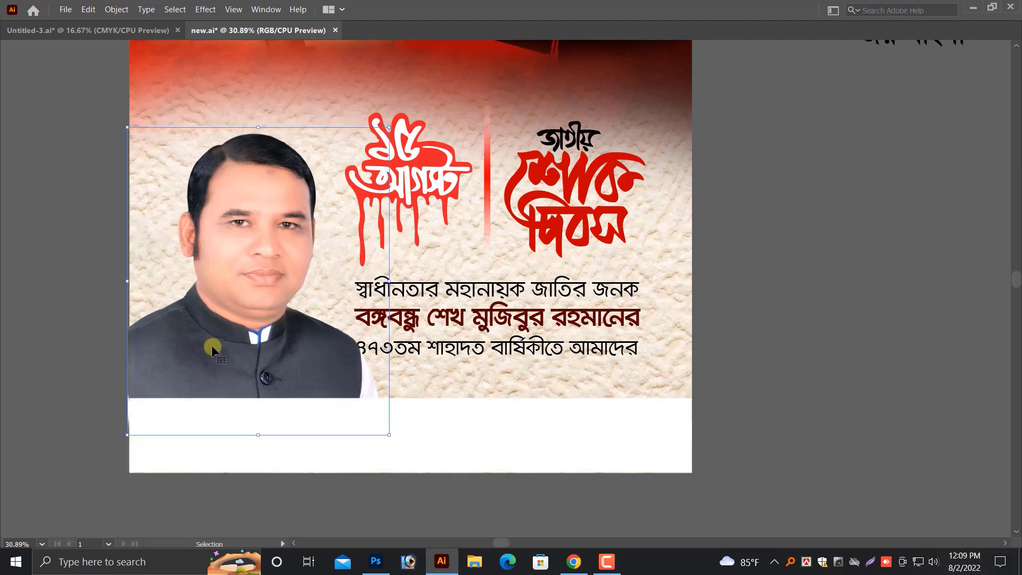
key("shift+Right")
Shrink the headline graphics further and move the text block up beside the portrait.
scroll(422, 299, "up", 1)
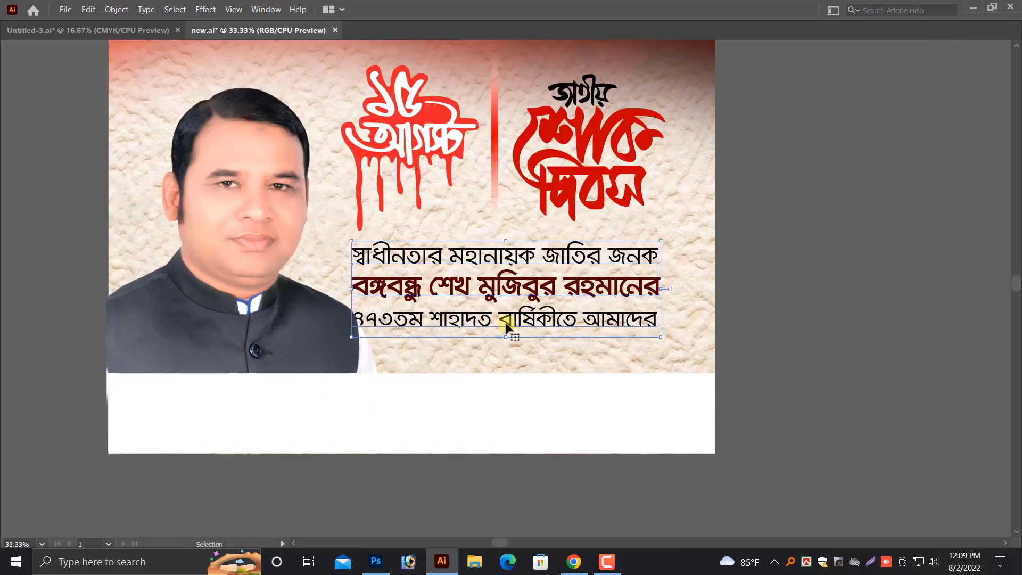
left_click_drag(526, 292, 533, 285)
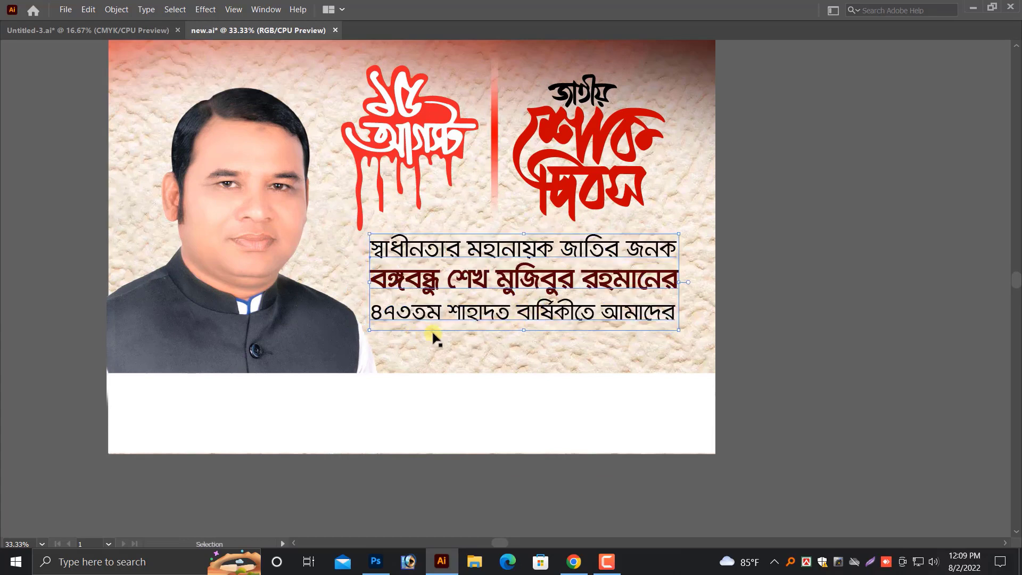
scroll(435, 338, "up", 3)
left_click(510, 258)
left_click(490, 241, "shift")
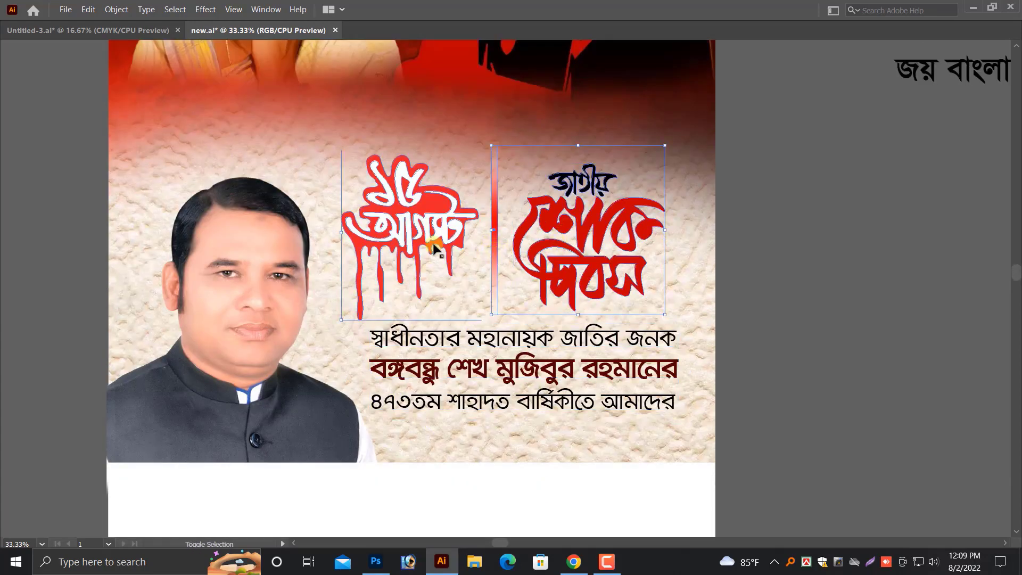
left_click_drag(500, 321, 508, 305)
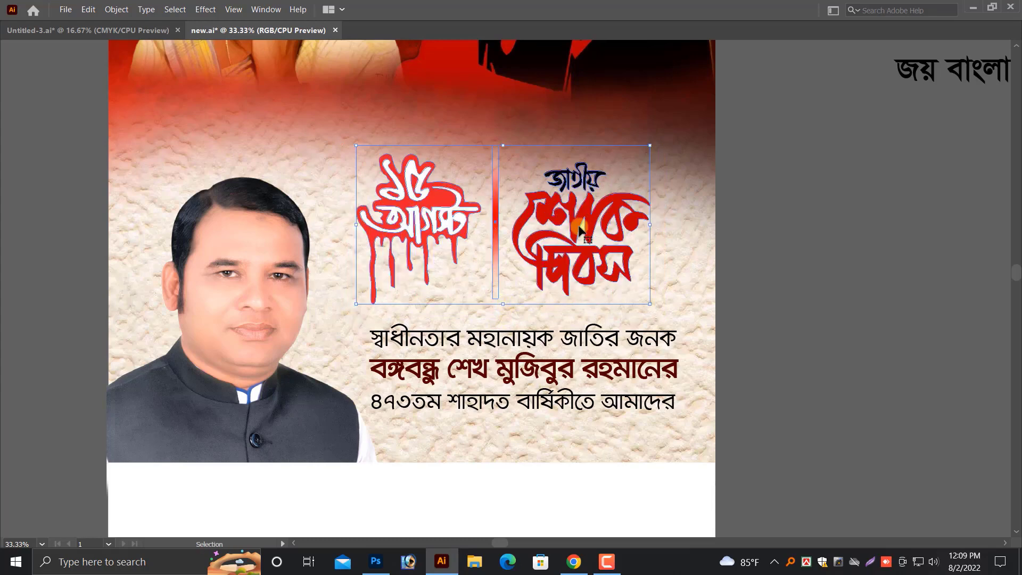
left_click_drag(516, 361, 516, 347)
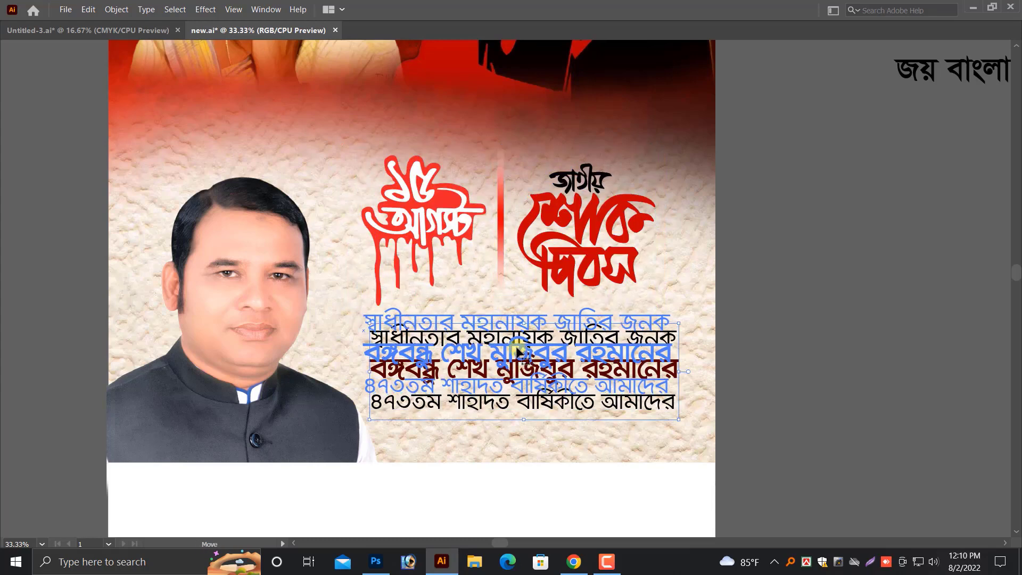
key("ctrl+minus")
key("ctrl+minus")
left_click(678, 337)
scroll(665, 351, "right", 5)
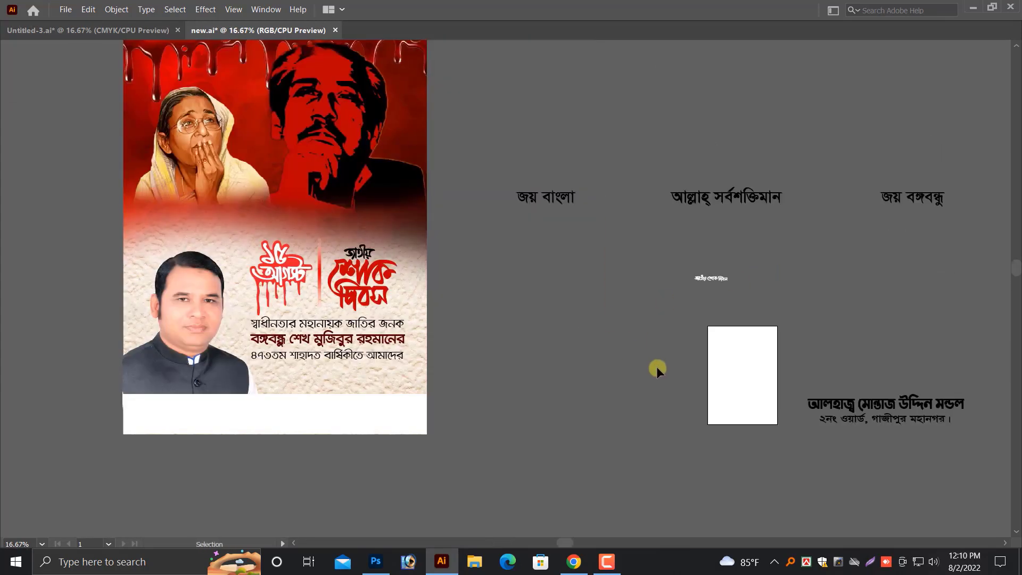
Copy the বিনম্র শ্রদ্ধা title onto the red poster, shrink it, and place it below the text lines.
key("ctrl+minus")
key("ctrl+minus")
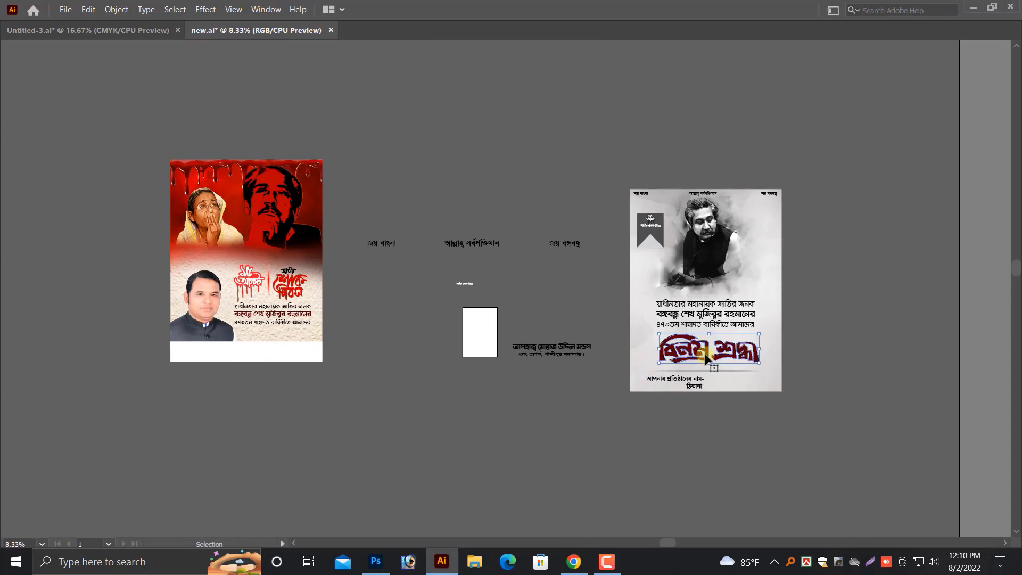
left_click_drag(701, 356, 275, 336)
key("ctrl+plus")
key("ctrl+plus")
key("ctrl+plus")
key("ctrl+plus")
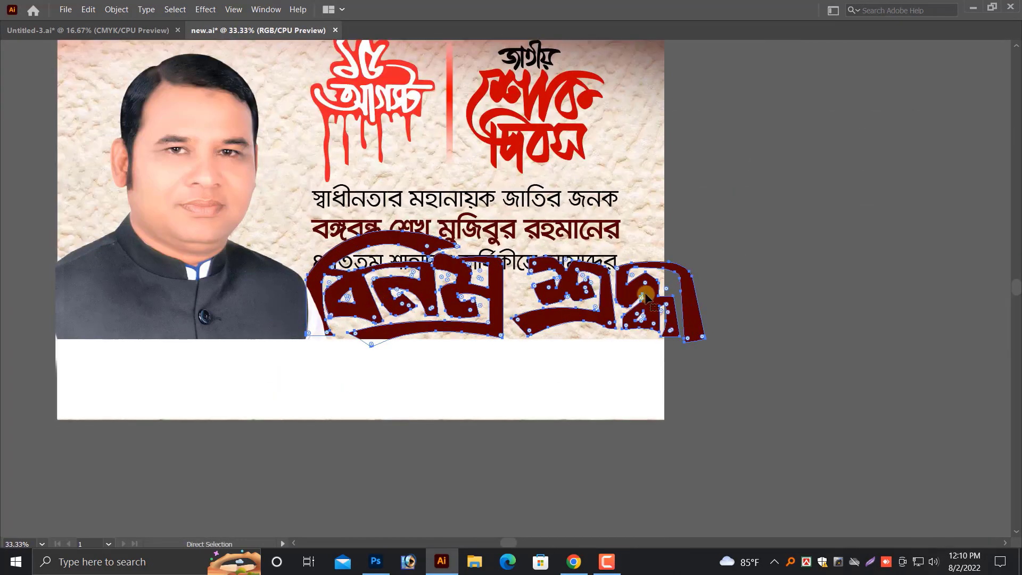
left_click_drag(689, 290, 639, 290)
key("ctrl+plus")
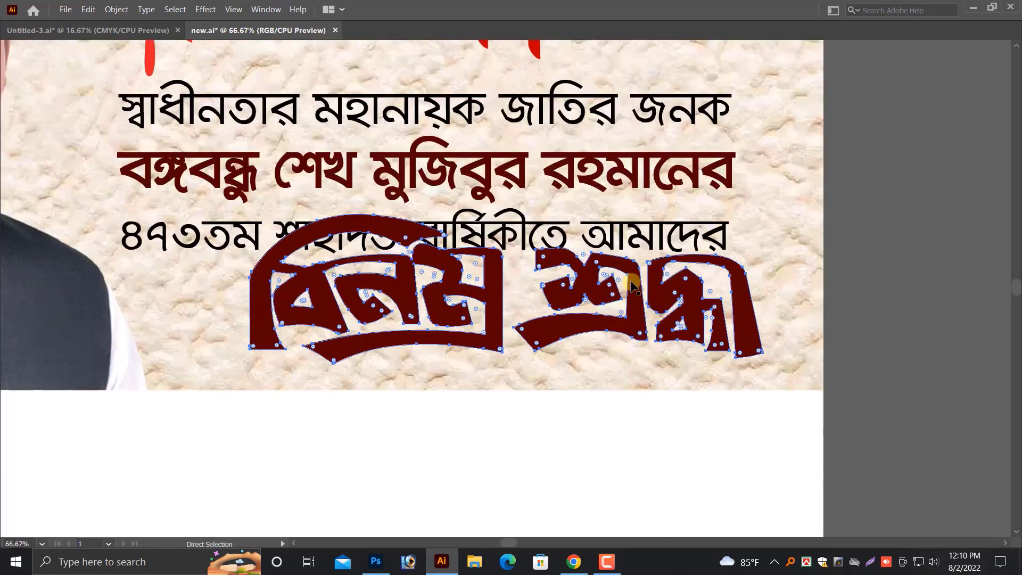
left_click_drag(486, 331, 457, 373)
scroll(501, 362, "up", 2)
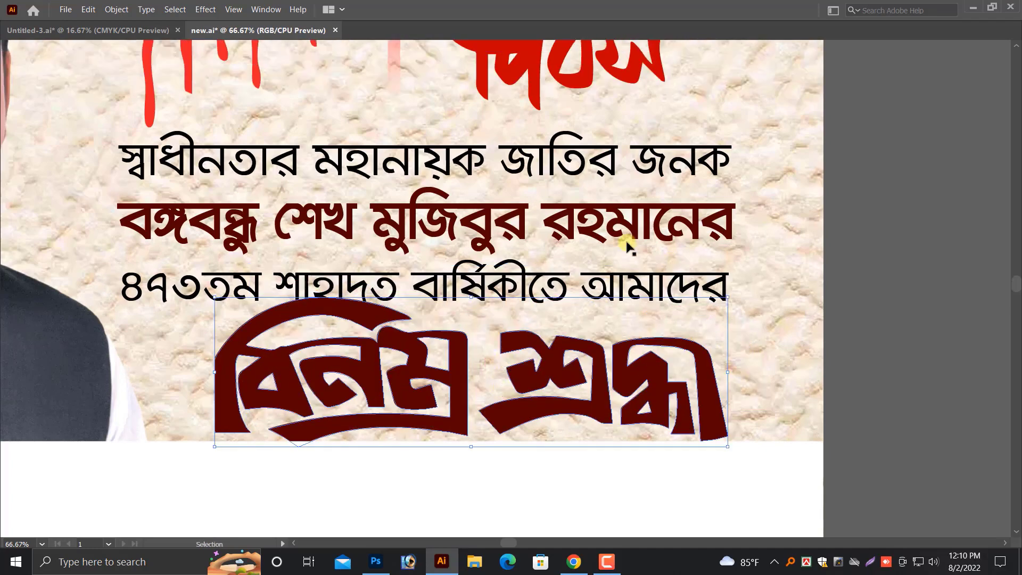
Raise the title's red in the Color panel, then shrink it slightly and move it down-left.
key("Tab")
left_click_drag(782, 189, 813, 194)
left_click_drag(728, 395, 681, 395)
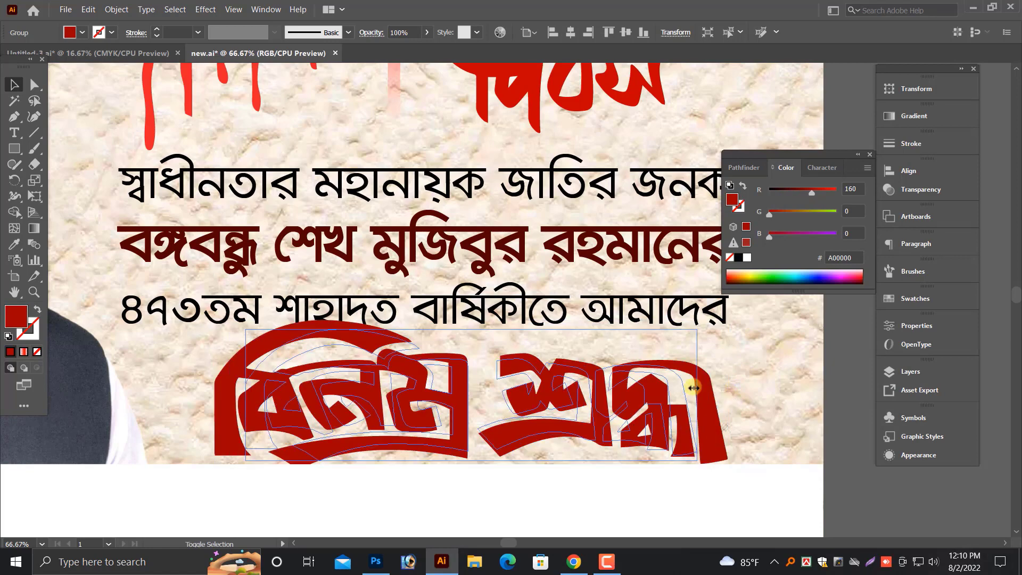
left_click_drag(571, 413, 553, 430)
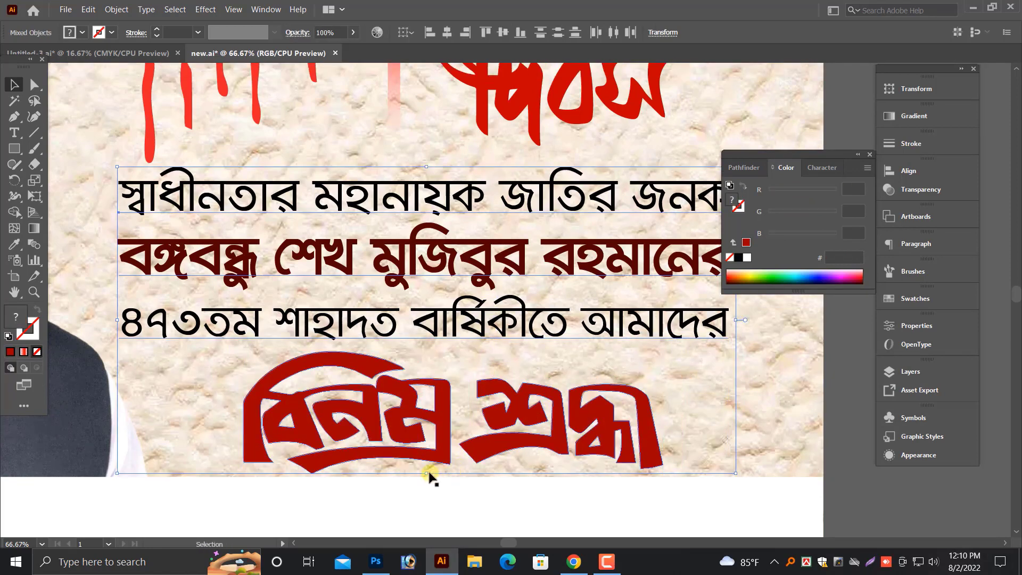
key("ctrl+minus")
key("ctrl+minus")
key("ctrl+minus")
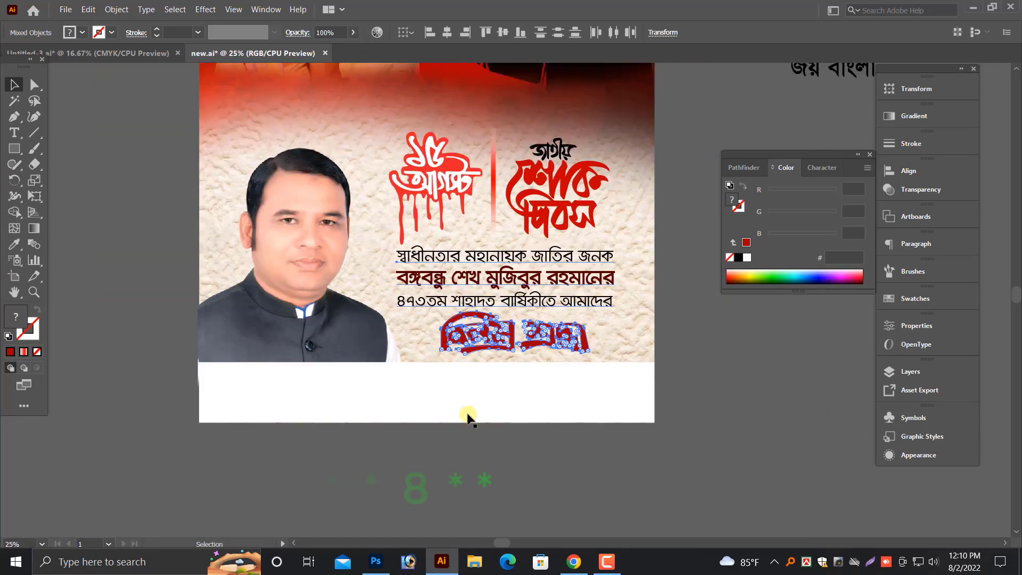
left_click(468, 418)
scroll(501, 383, "up", 1)
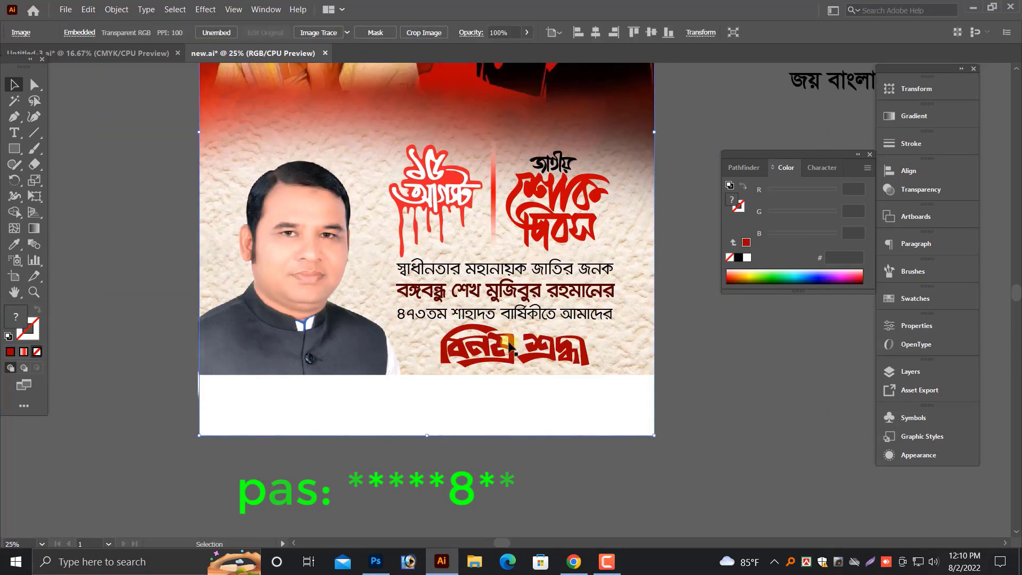
left_click(510, 346)
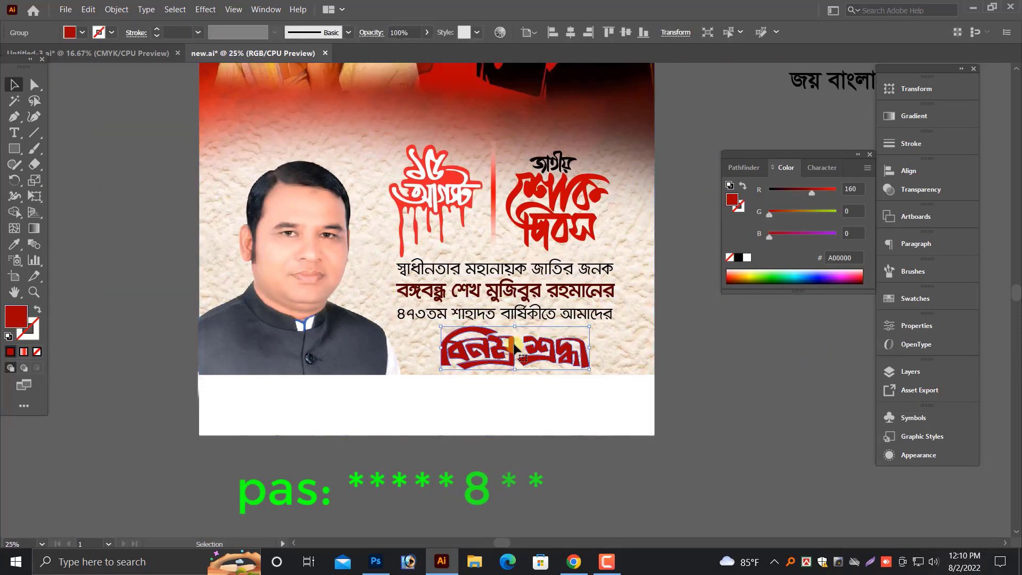
left_click(429, 449)
left_click(385, 412)
Check the white bottom rectangle and the man's photo while zooming in on the poster's lower area.
left_click(358, 454)
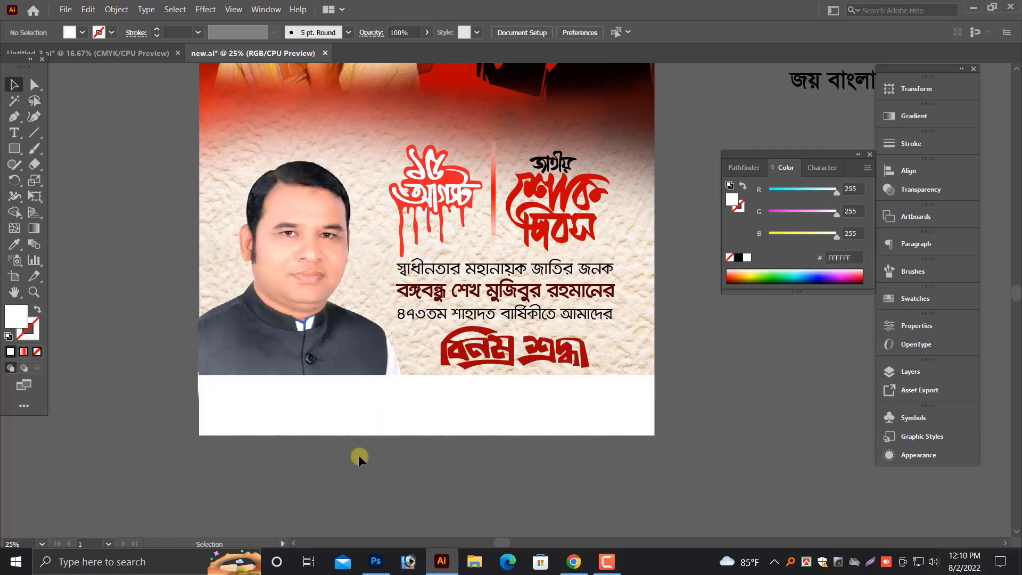
left_click(426, 422)
key("ctrl+minus")
scroll(449, 478, "up", 3)
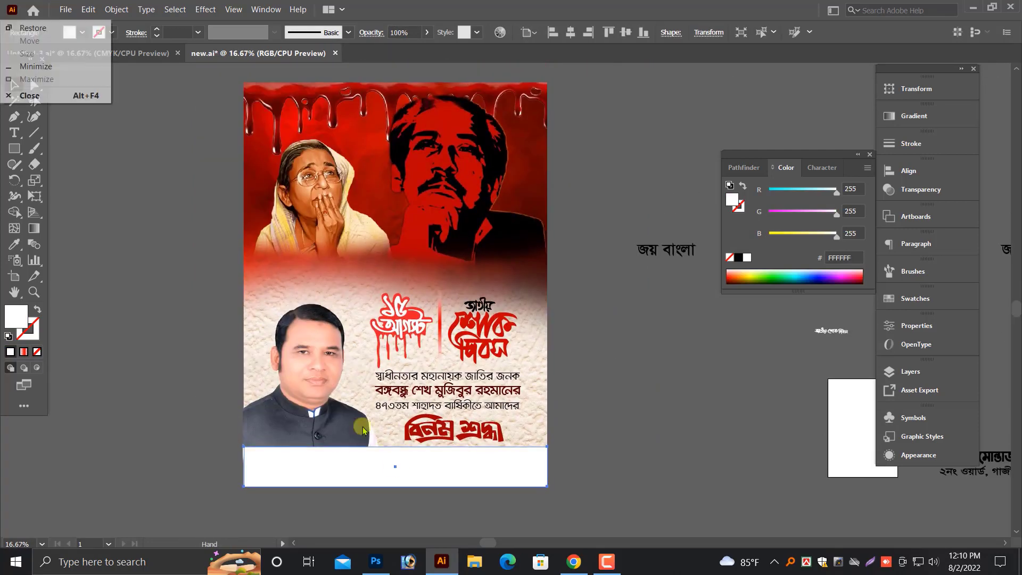
left_click(318, 394)
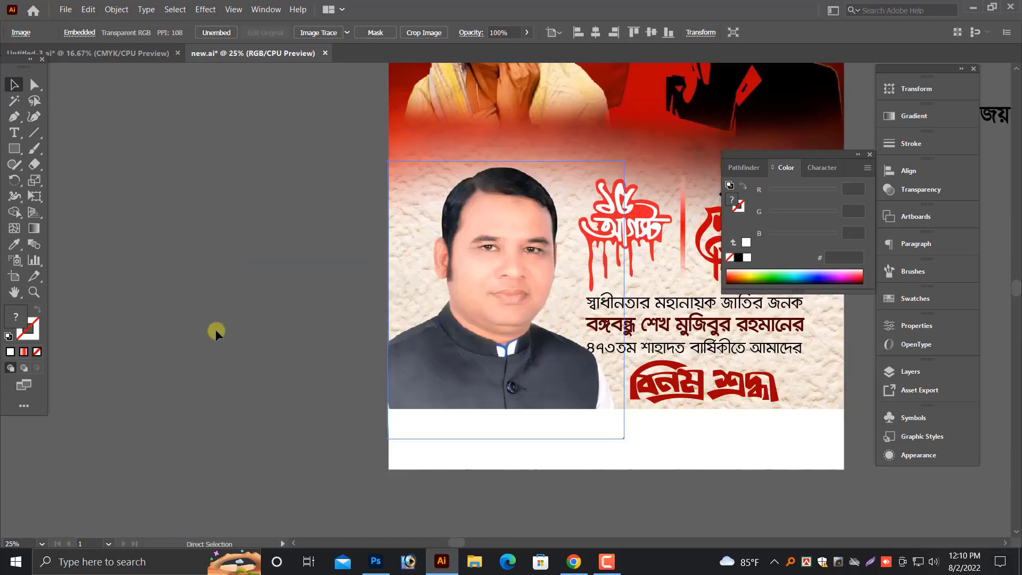
key("ctrl+plus")
left_click(216, 333)
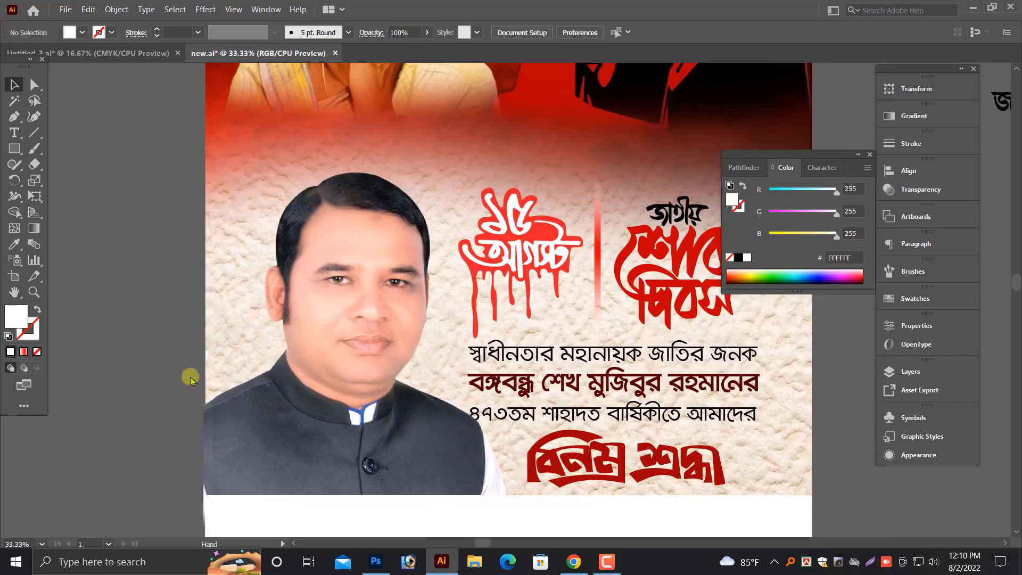
key("alt+space")
key("Escape")
Shrink the three-line Bengali paragraph slightly about its centre.
left_click(604, 433)
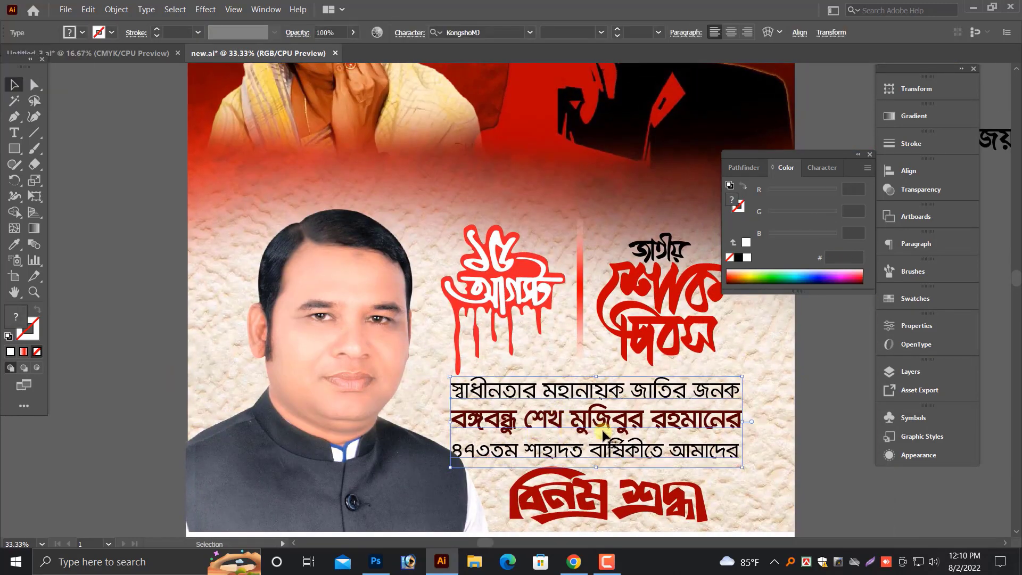
left_click_drag(733, 426, 722, 423)
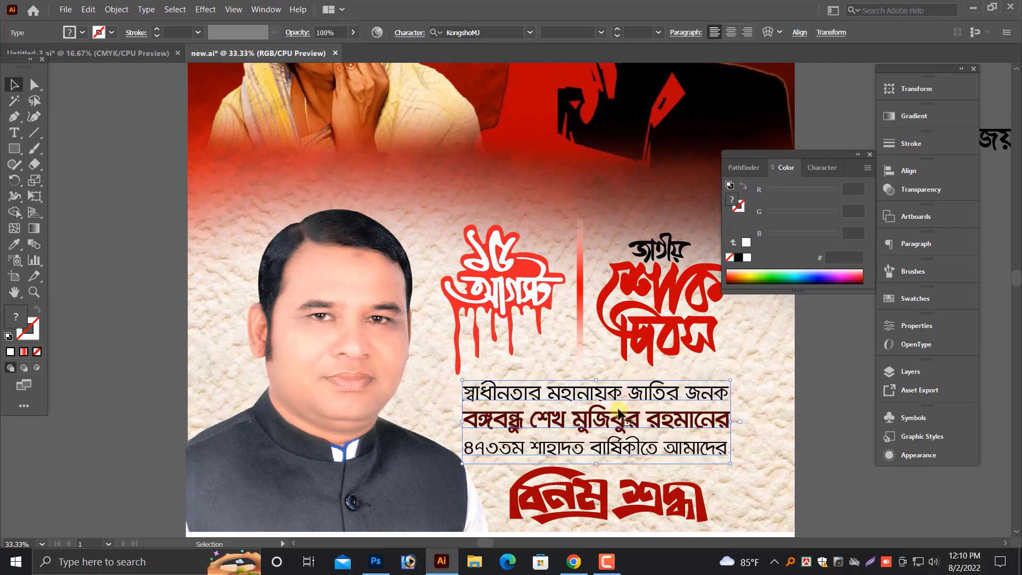
key("ctrl+minus")
key("ctrl+minus")
scroll(623, 429, "right", 2)
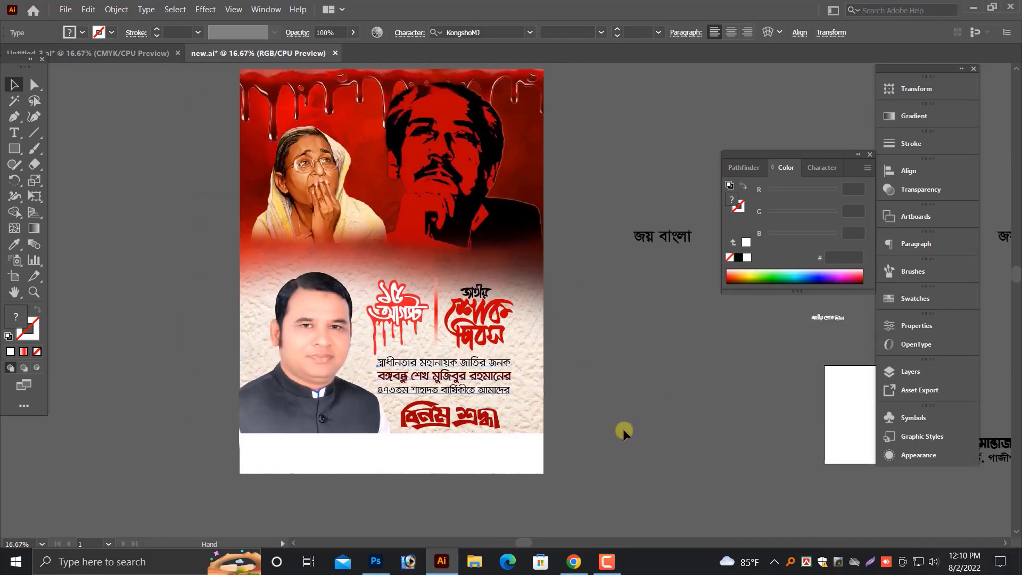
left_click(623, 429)
scroll(648, 397, "up", 2)
scroll(647, 394, "up", 1)
scroll(698, 365, "right", 3)
scroll(697, 364, "up", 2)
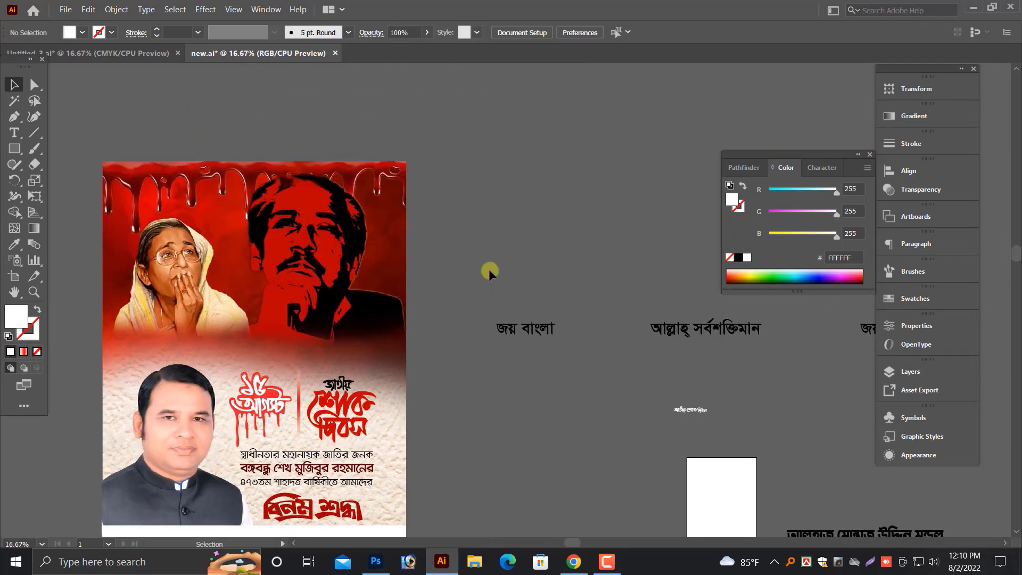
Scale the three-slogan line down, place it along the poster's top edge, and make it white.
left_click(722, 342)
key("ctrl+minus")
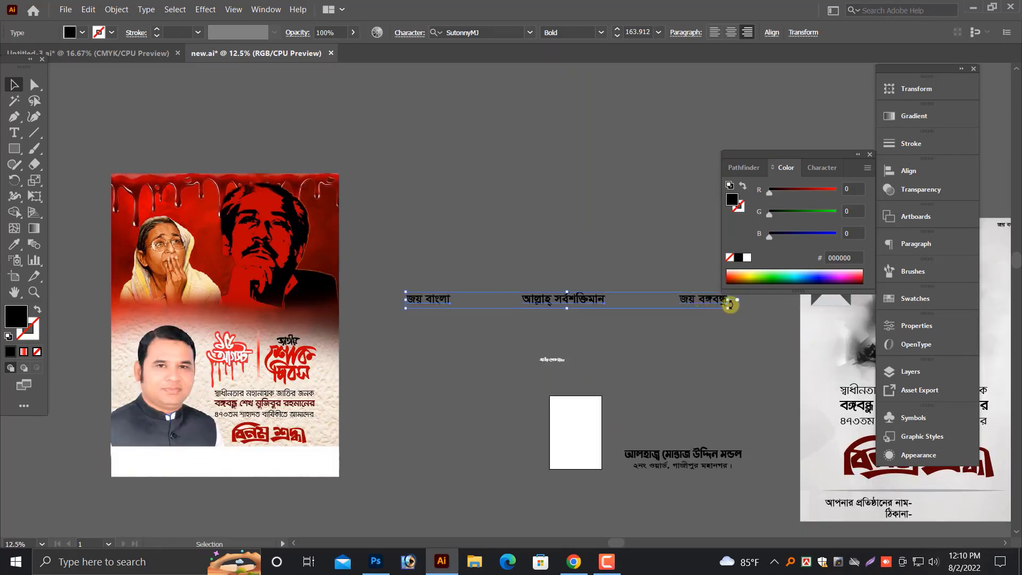
left_click_drag(730, 302, 588, 301)
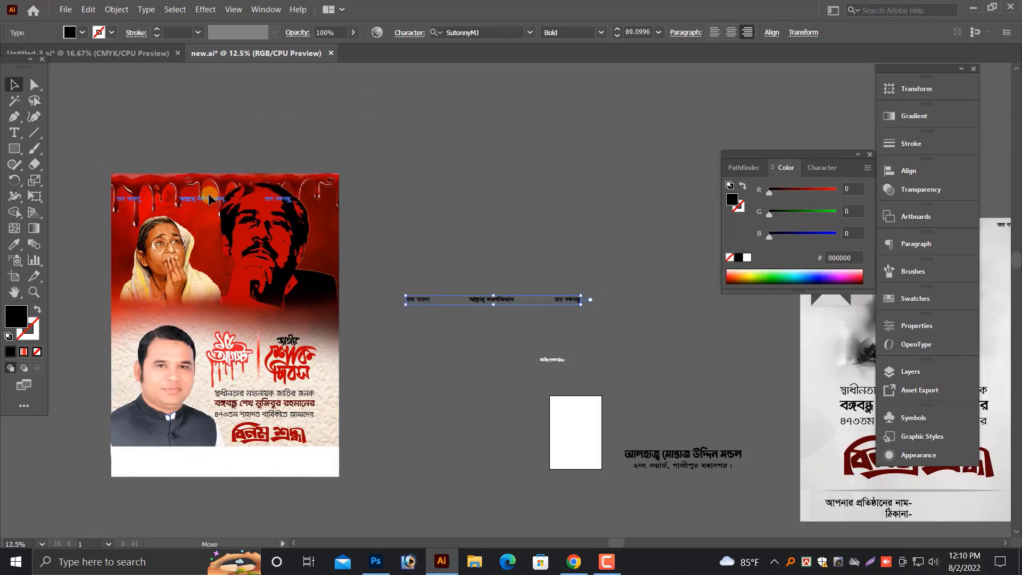
key("ctrl+plus")
key("ctrl+plus")
key("ctrl+plus")
key("ctrl+plus")
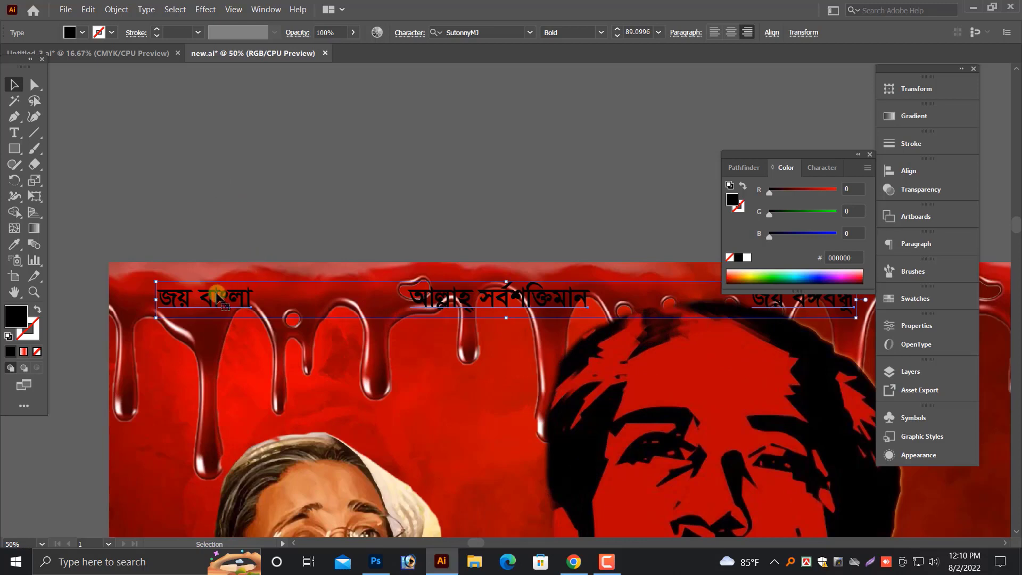
left_click_drag(224, 297, 201, 292)
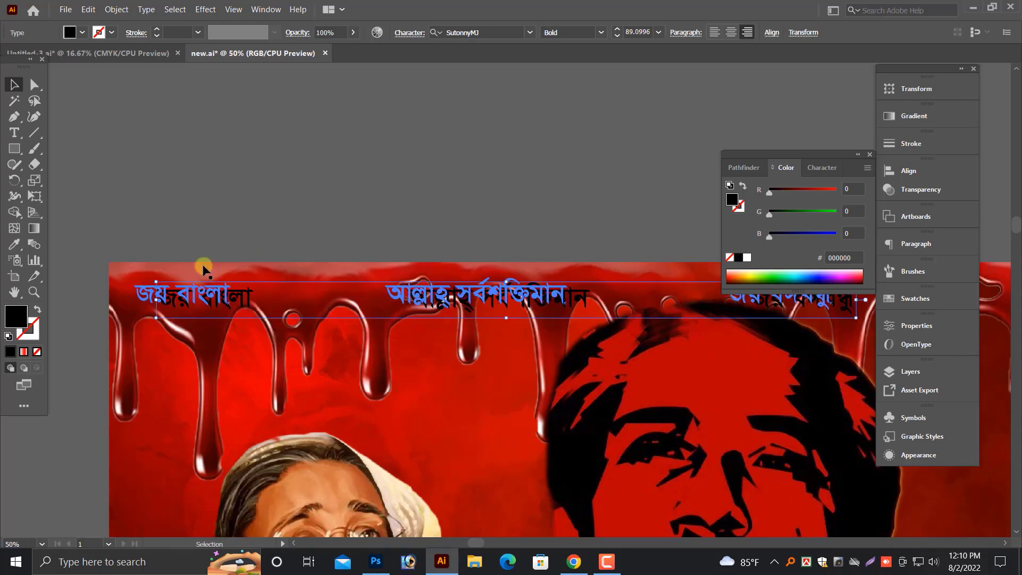
left_click(747, 258)
Move জয় বঙ্গবন্ধু to the top-right corner and আল্লাহ্ সর্বশক্তিমান toward the top centre.
key("ctrl+minus")
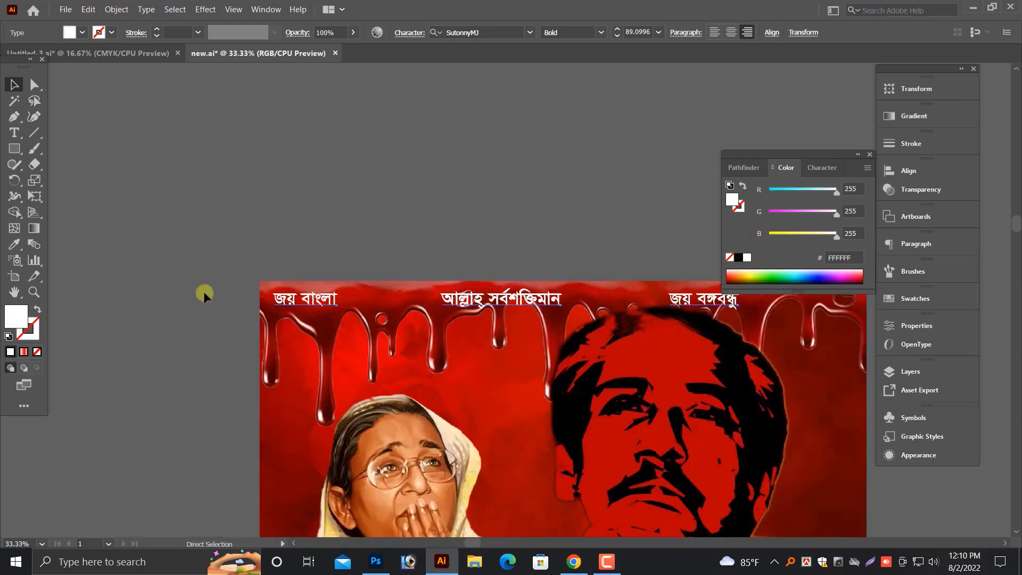
scroll(748, 341, "up", 2)
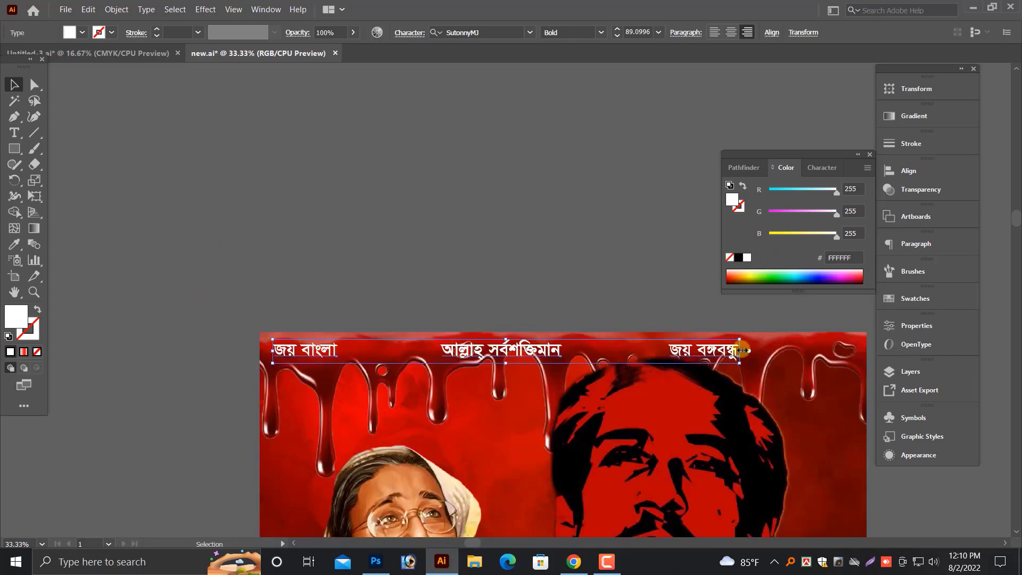
left_click(612, 263)
scroll(532, 277, "right", 5)
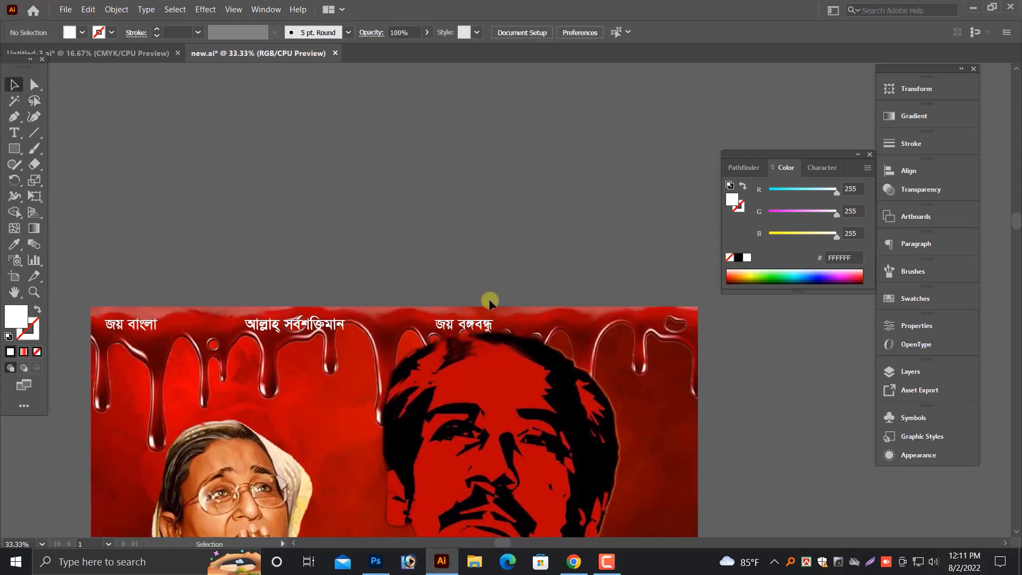
left_click_drag(474, 327, 662, 320)
left_click(376, 317)
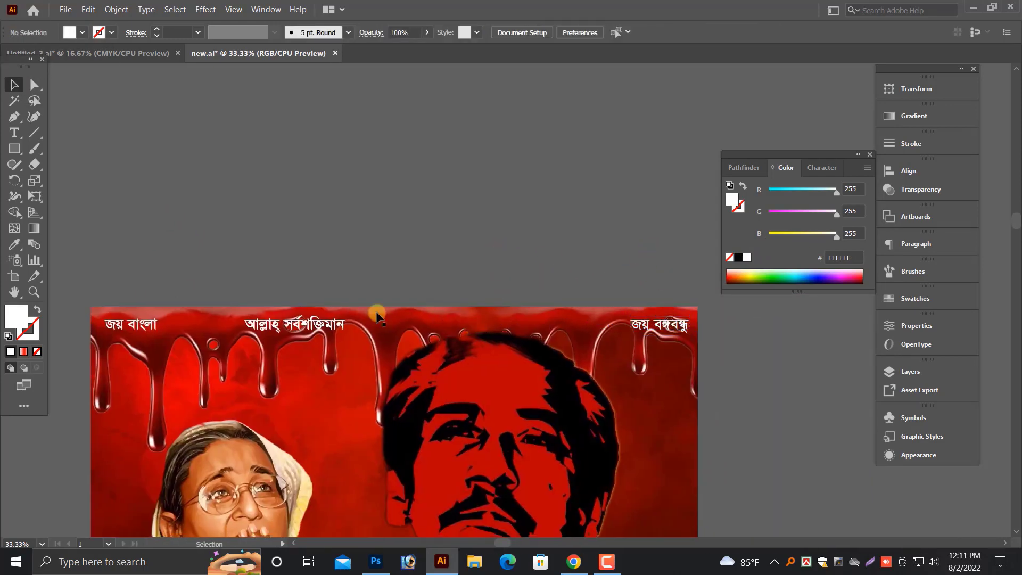
left_click_drag(315, 327, 414, 320)
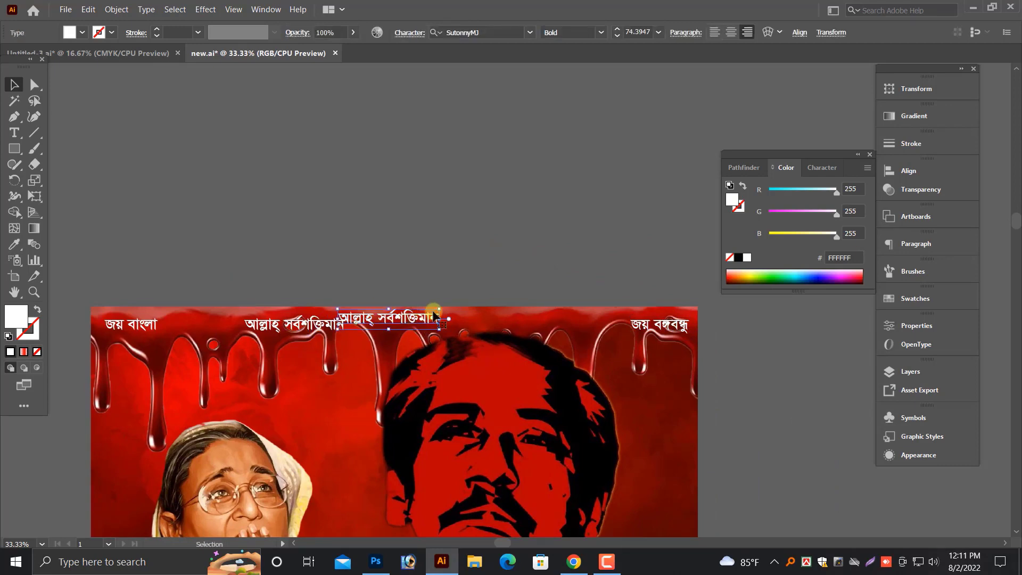
Shrink the centre slogan আল্লাহ্ সর্বশক্তিমান slightly.
scroll(434, 314, "up", 5)
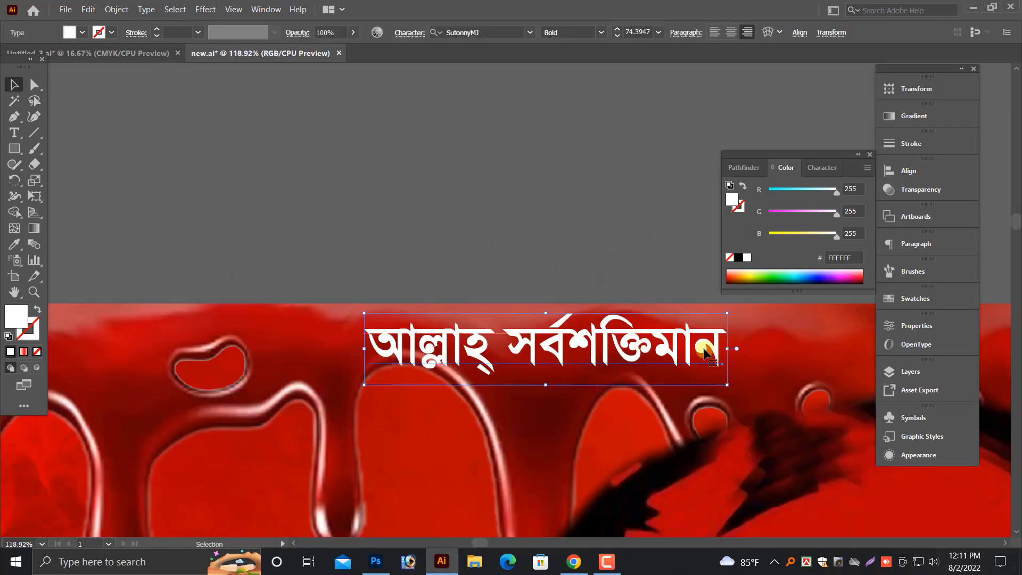
mouse_move(727, 348)
left_mouse_down()
mouse_move(685, 345)
mouse_move(699, 346)
left_mouse_up()
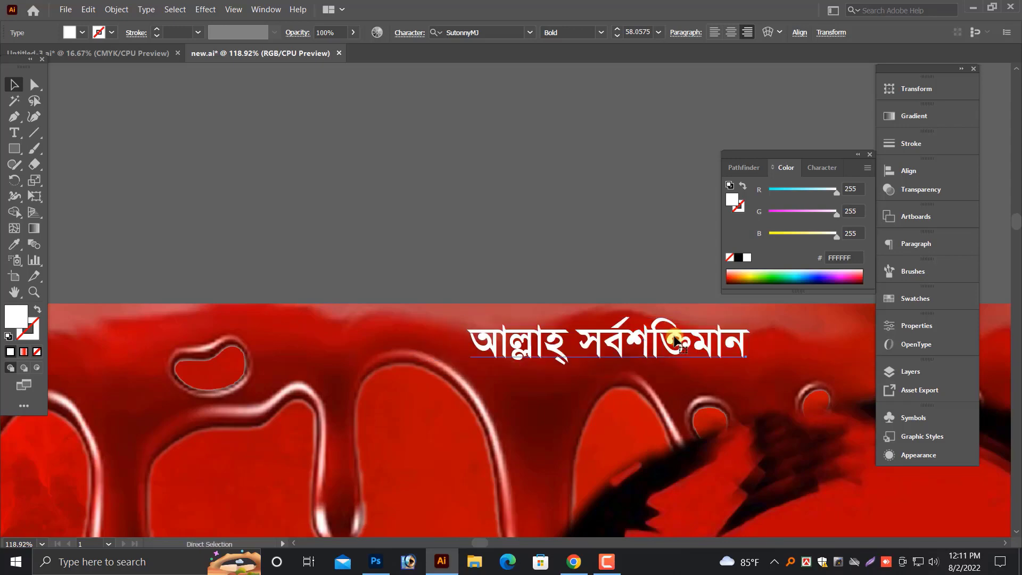
scroll(672, 338, "down", 5)
scroll(673, 338, "down", 1)
left_click(427, 228)
Move জয় বঙ্গবন্ধু further up and right and shrink it slightly.
scroll(384, 259, "right", 5)
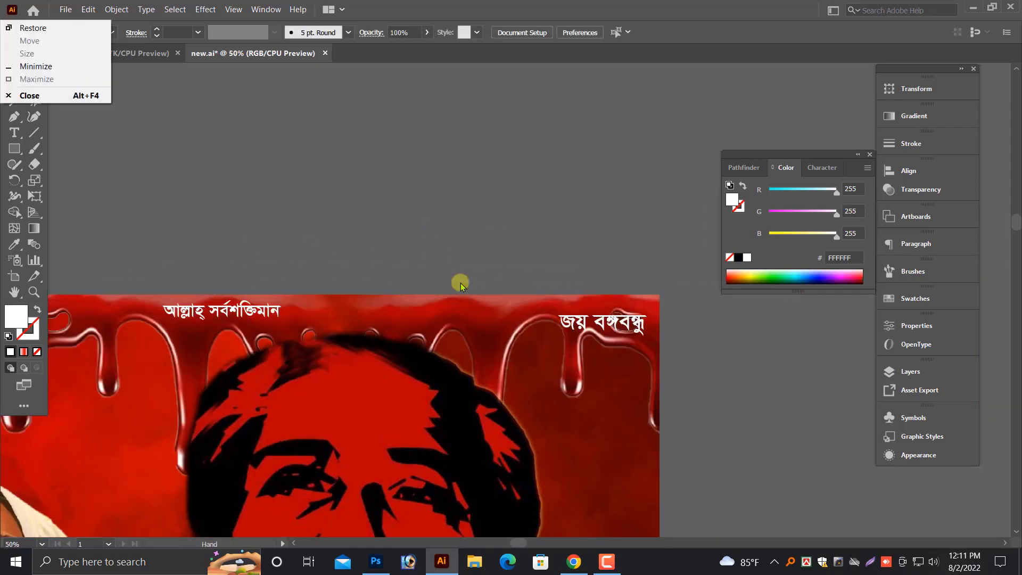
scroll(459, 281, "up", 7)
left_click_drag(658, 383, 689, 359)
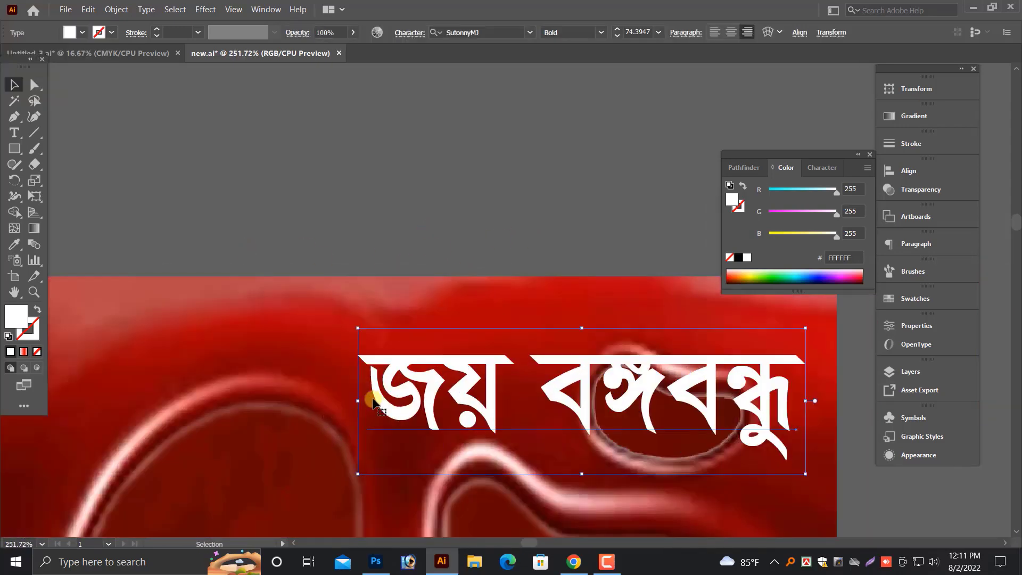
left_click_drag(359, 401, 411, 401)
scroll(527, 371, "down", 5)
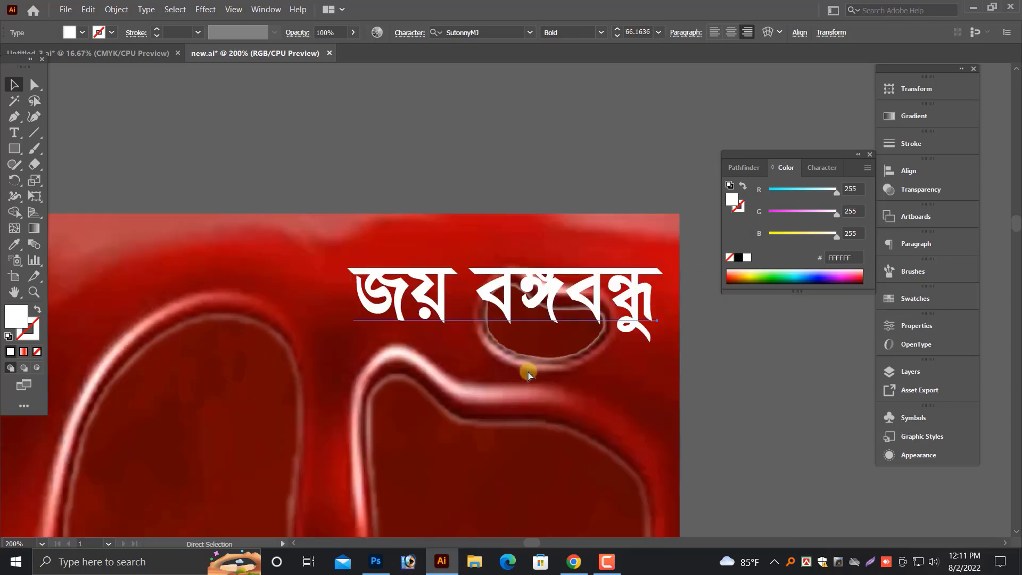
scroll(625, 395, "down", 4)
left_click(624, 394)
scroll(622, 394, "down", 1)
scroll(623, 395, "down", 1)
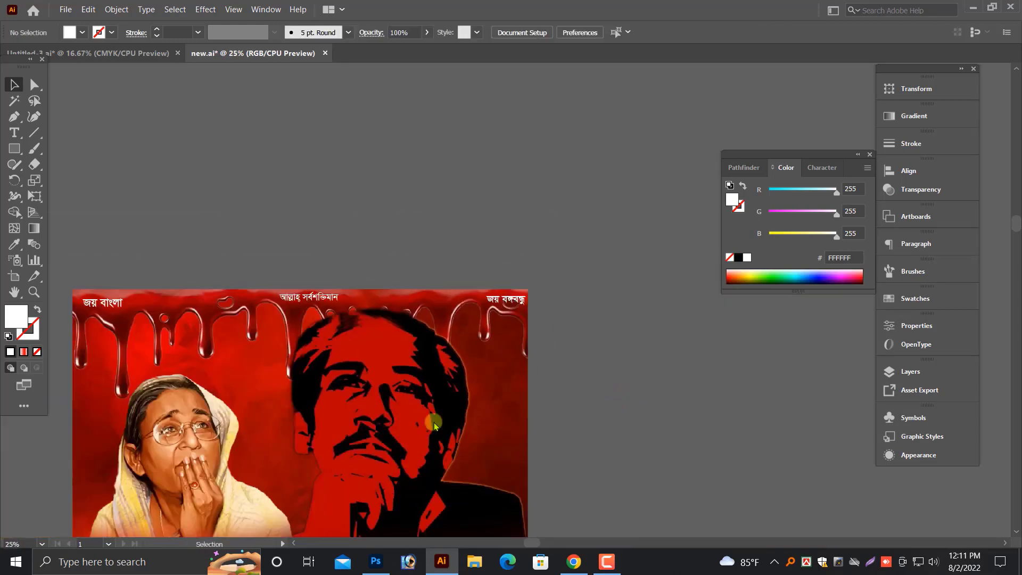
left_click_drag(271, 361, 379, 247)
Apply জয় বঙ্গবন্ধু's text style to জয় বাংলা with the Eyedropper.
scroll(340, 213, "down", 1)
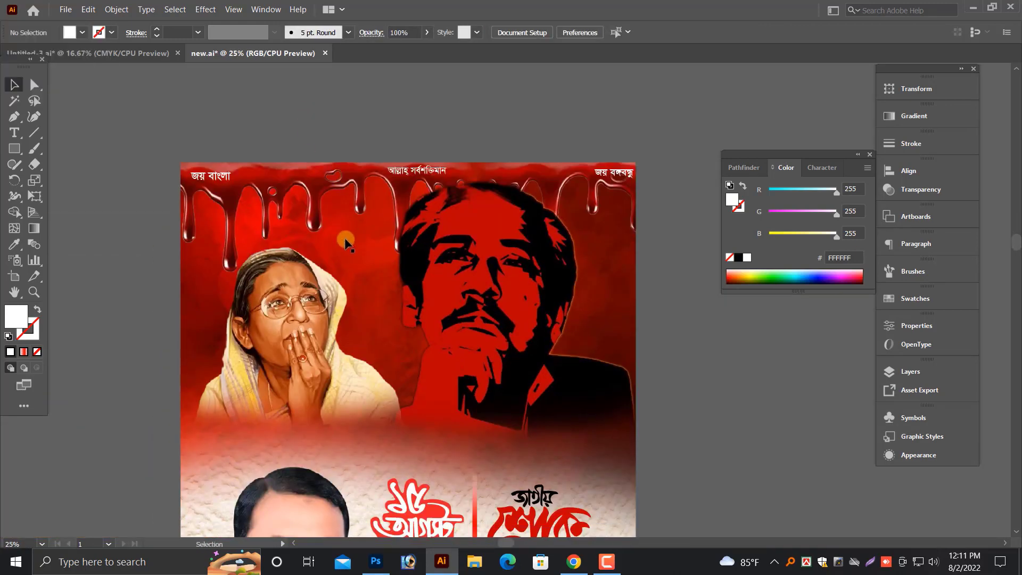
scroll(345, 242, "up", 3)
left_click(210, 214)
left_click(15, 244)
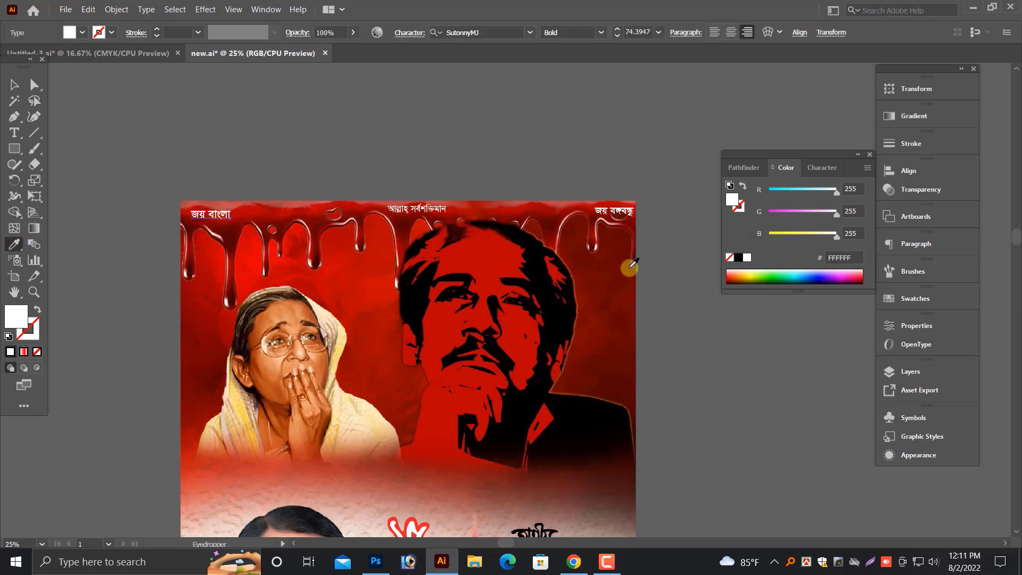
left_click(624, 210)
left_click(16, 84)
left_click(215, 210)
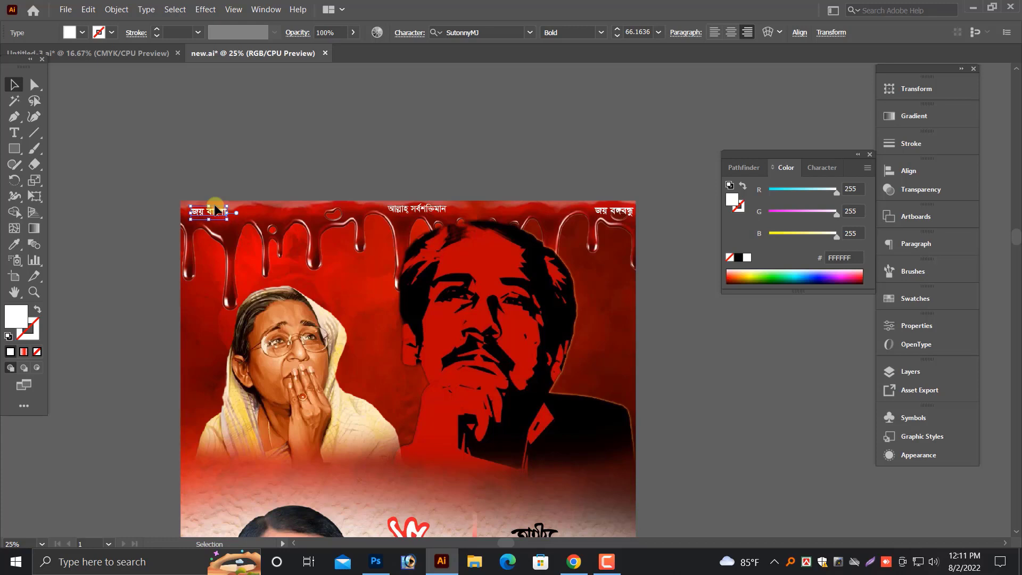
Enlarge the headscarved woman's portrait slightly.
scroll(286, 273, "down", 3)
left_click(290, 407)
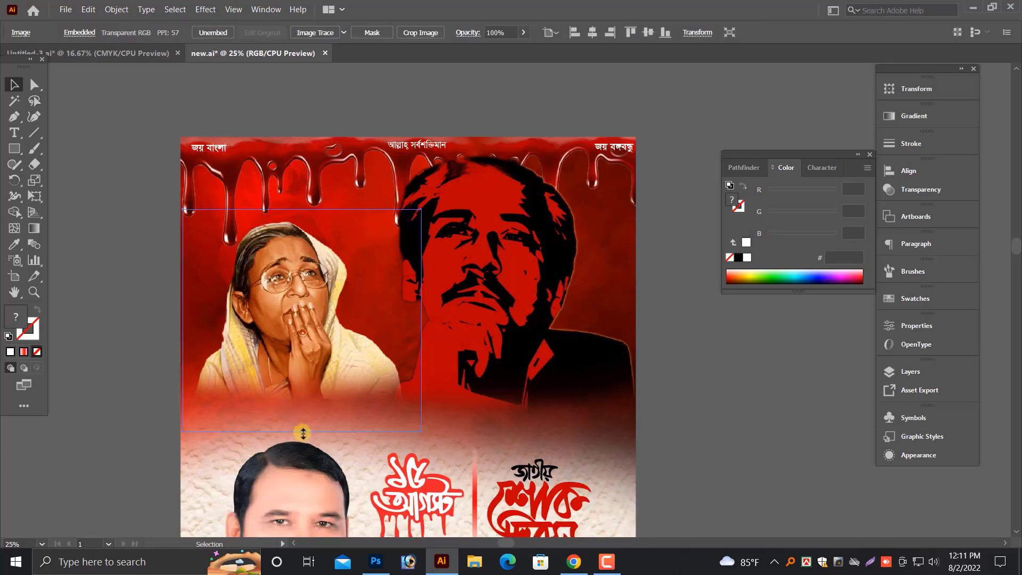
left_click_drag(302, 433, 303, 440)
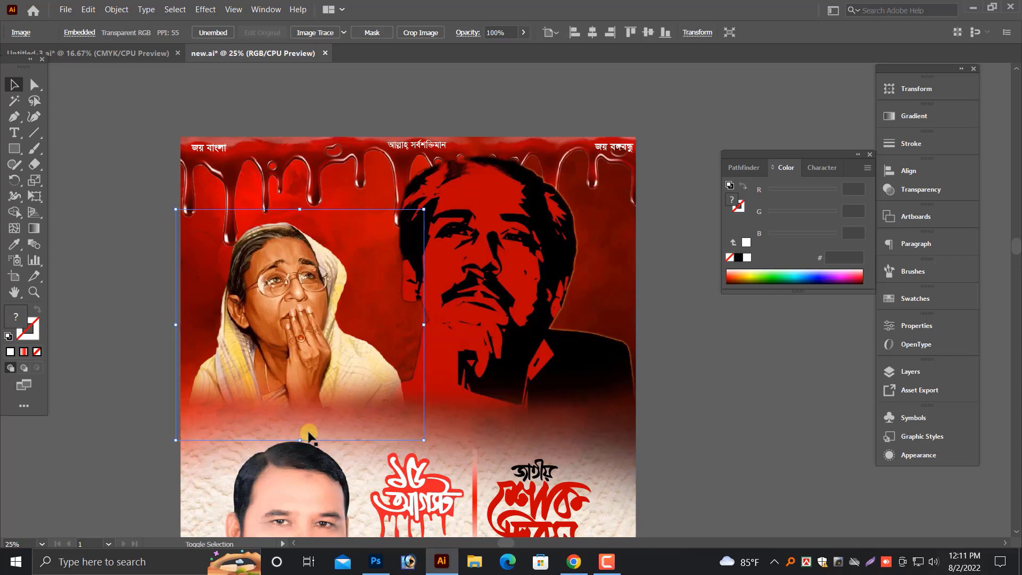
scroll(532, 434, "down", 5)
left_click(765, 432)
key("ctrl+minus")
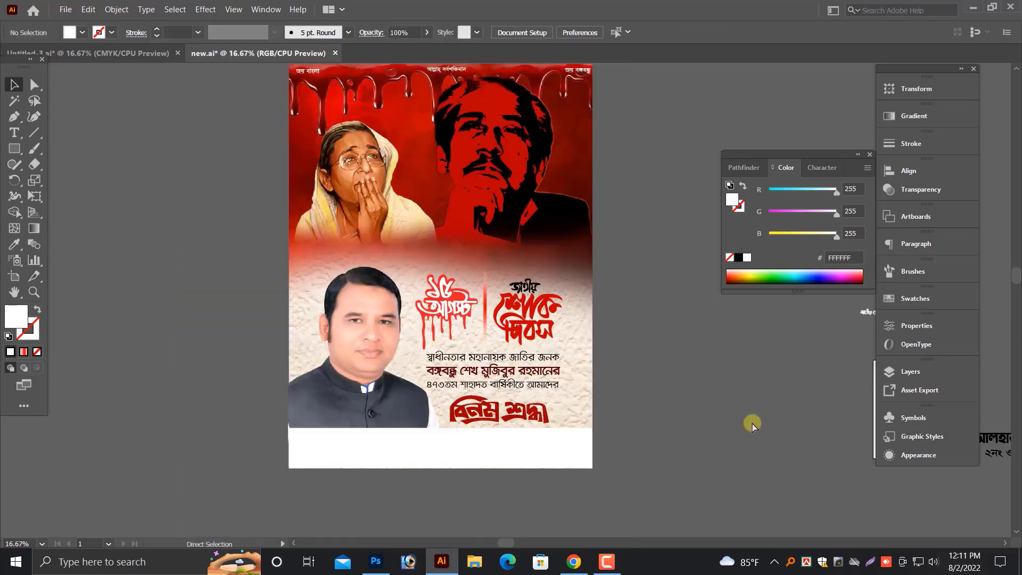
scroll(756, 440, "right", 3)
scroll(695, 462, "right", 2)
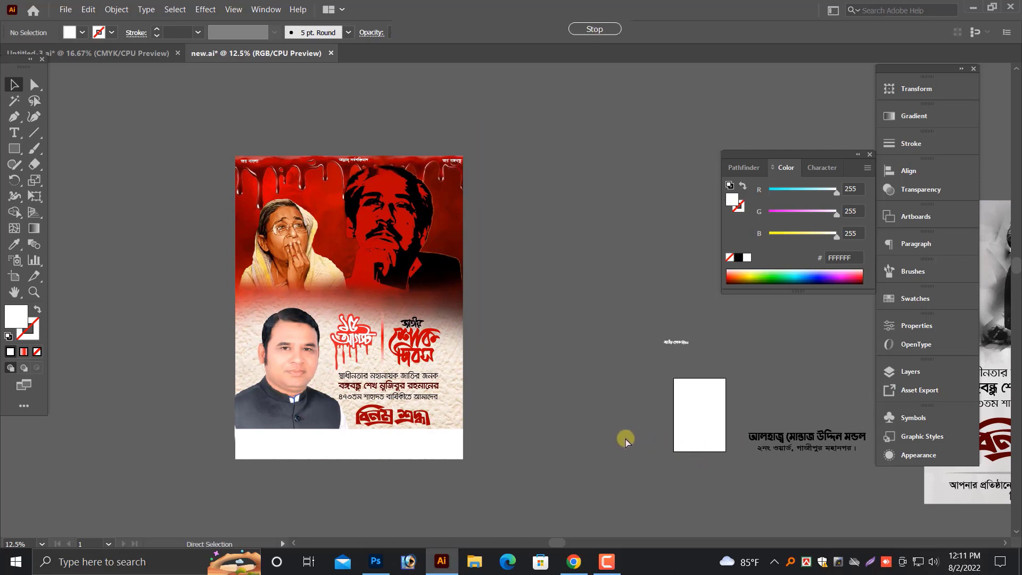
Save, then move and enlarge the two-line name-and-address caption in the bottom white strip.
scroll(601, 436, "up", 1)
left_click(825, 471)
key("ctrl+s")
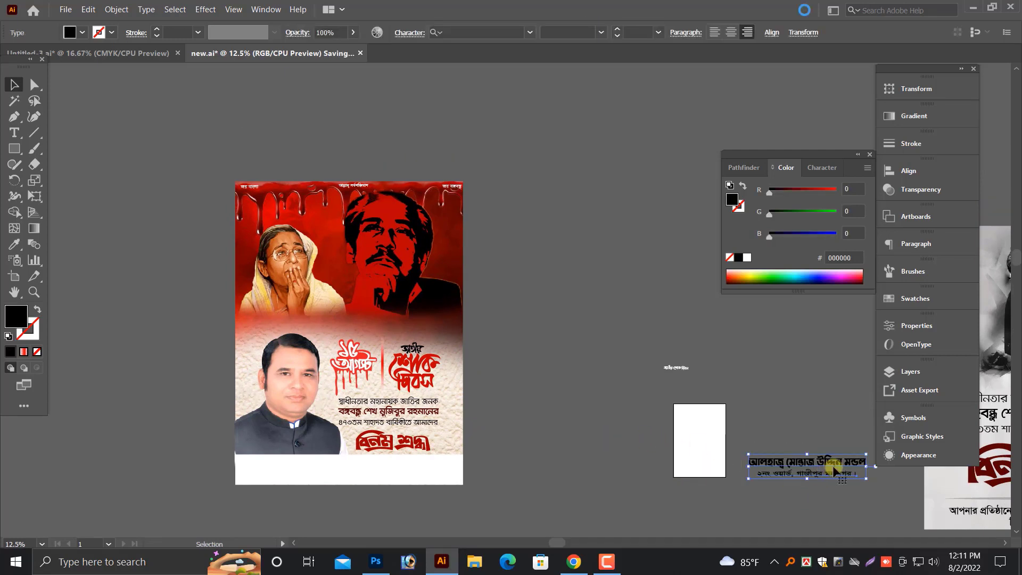
left_click_drag(834, 470, 410, 461)
key("ctrl+plus")
key("ctrl+plus")
key("ctrl+plus")
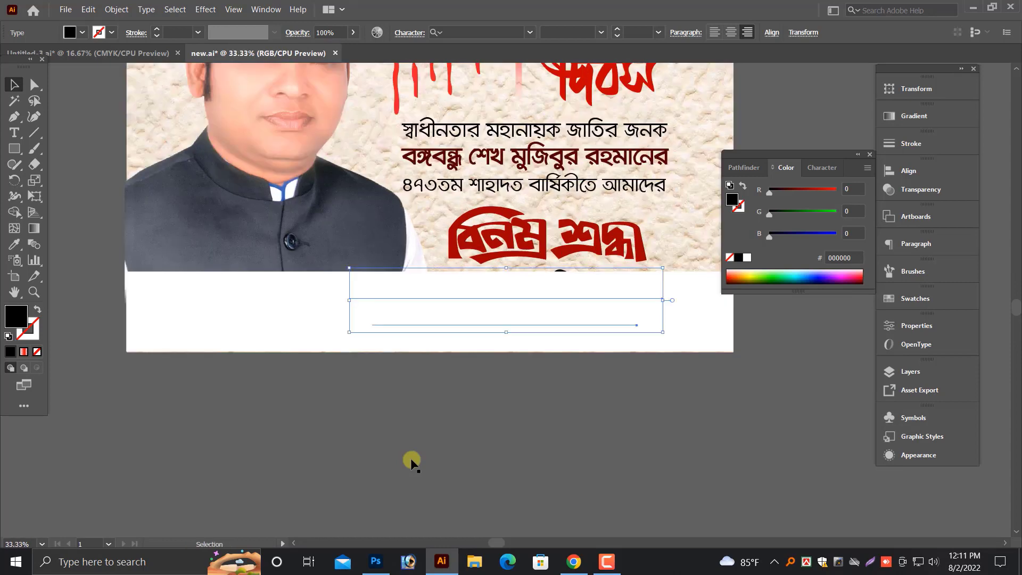
scroll(411, 461, "up", 2)
mouse_move(510, 351)
left_mouse_down()
mouse_move(512, 360)
mouse_move(577, 361)
mouse_move(611, 349)
left_mouse_up()
left_click_drag(318, 367, 305, 368)
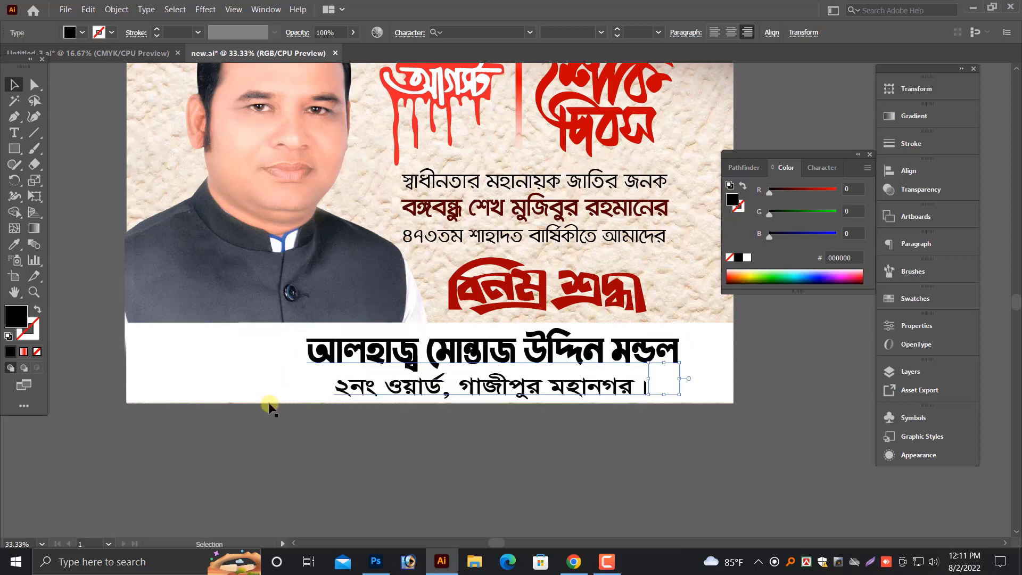
Nudge the man's photo slightly to the right.
scroll(250, 436, "up", 2)
left_click(231, 461)
left_click(180, 350)
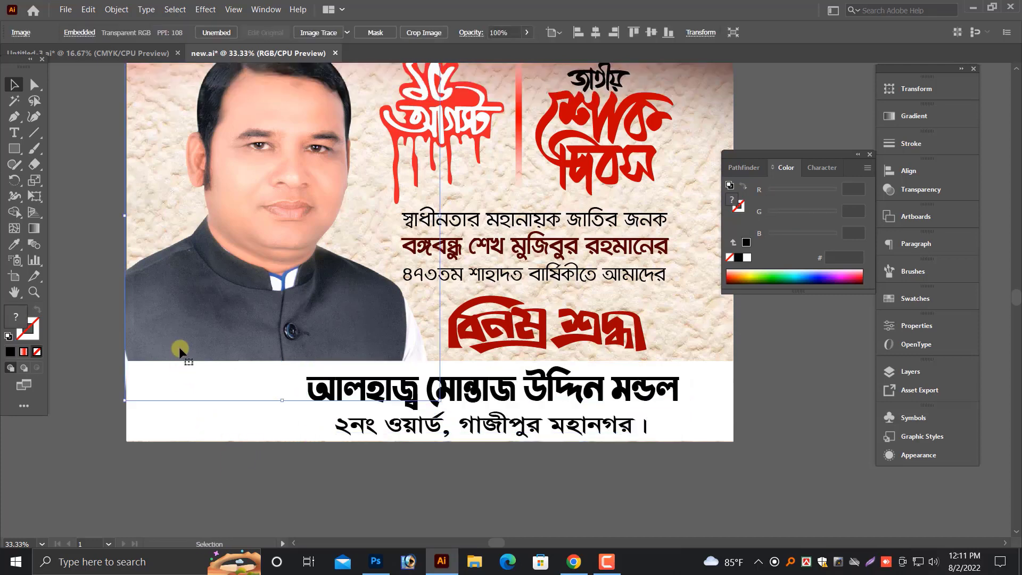
key("Right")
key("Right")
key("Right")
key("Right")
key("Right")
Tint the bottom name strip pale peach (FFECE0) using the Color panel sliders.
left_click(242, 434)
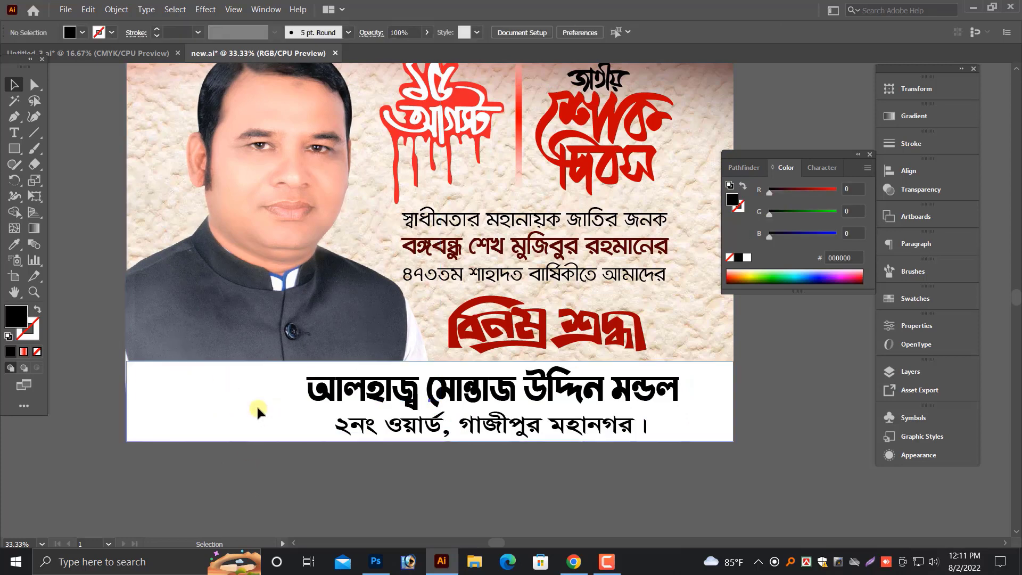
left_click_drag(788, 239, 831, 238)
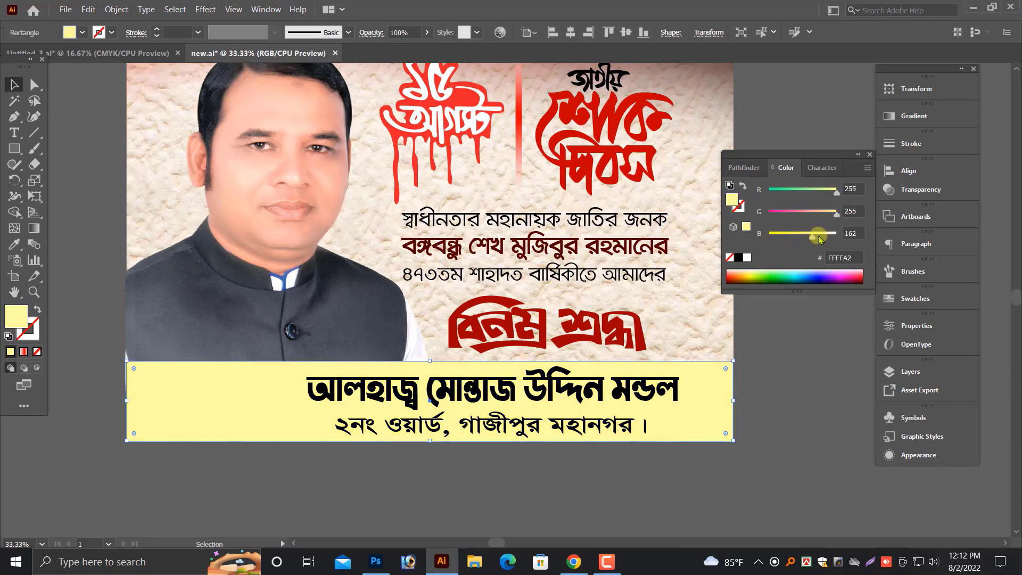
left_click(759, 434)
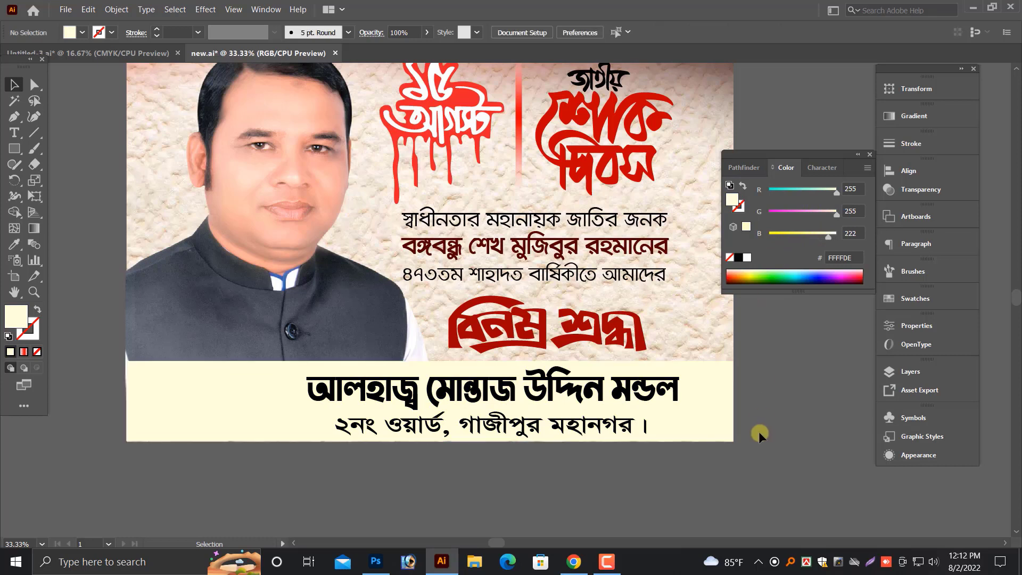
left_click(730, 387)
left_click_drag(836, 214, 830, 215)
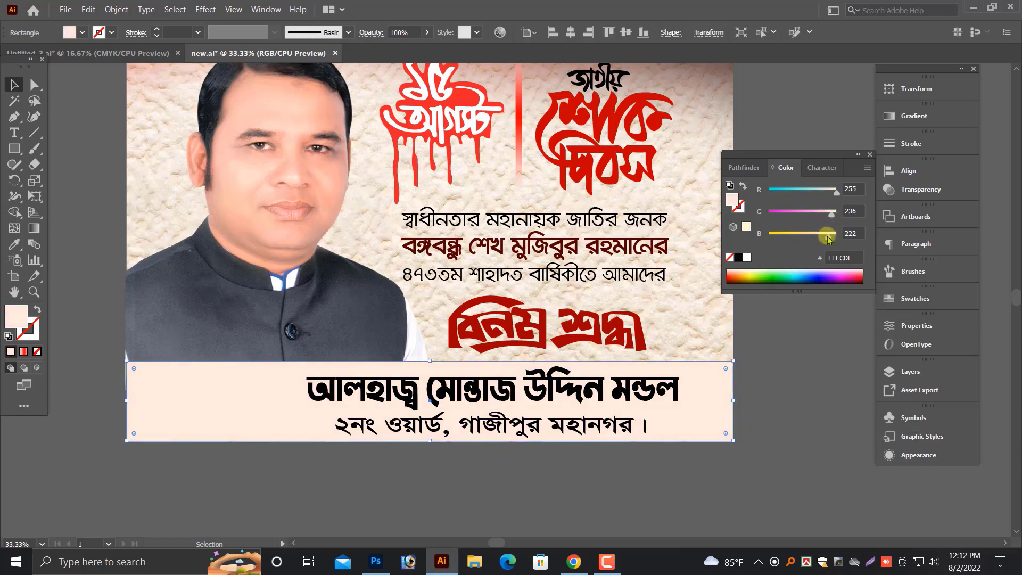
left_click(777, 402)
key("ctrl+minus")
key("ctrl+minus")
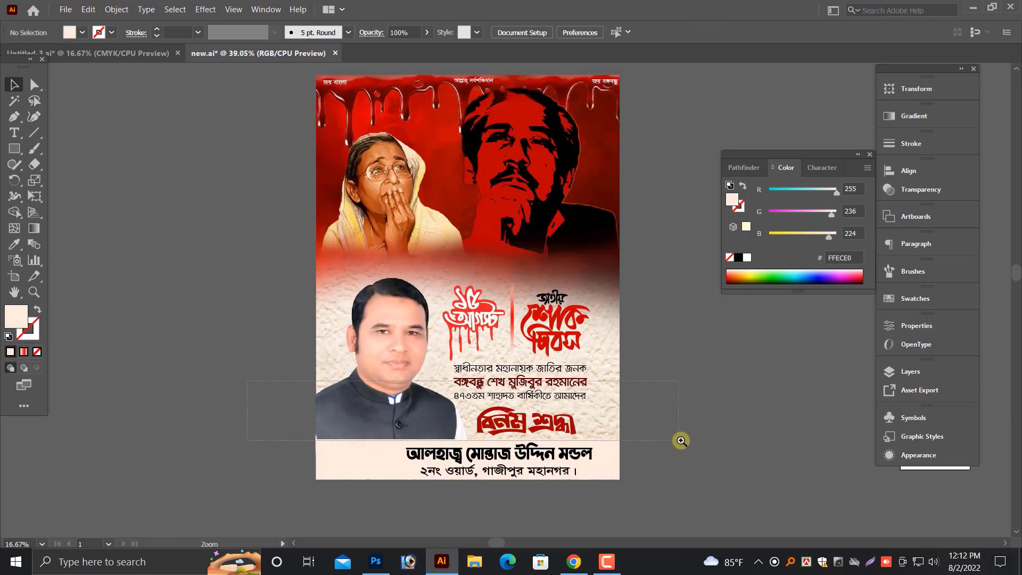
scroll(477, 434, "up", 4)
Make the peach strip slightly taller and colour the name line dark blue.
left_click(563, 403)
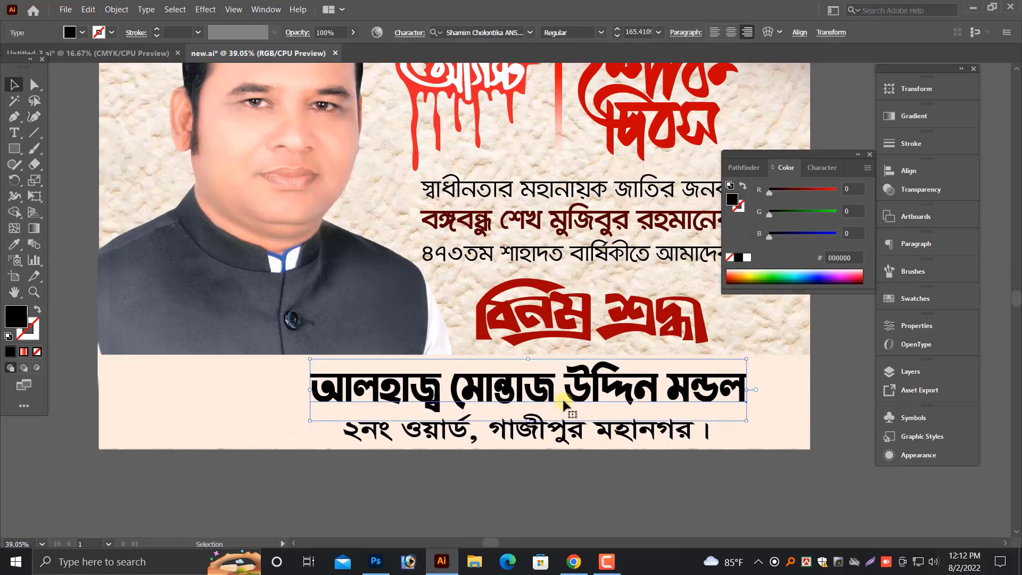
left_click(91, 273)
left_click(343, 382)
left_click_drag(457, 354, 457, 351)
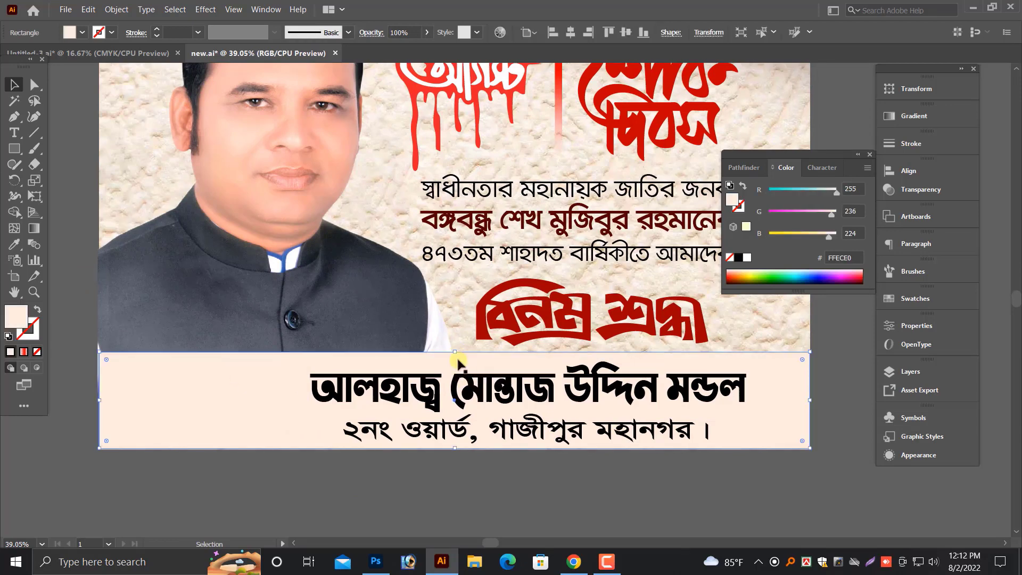
left_click(543, 383)
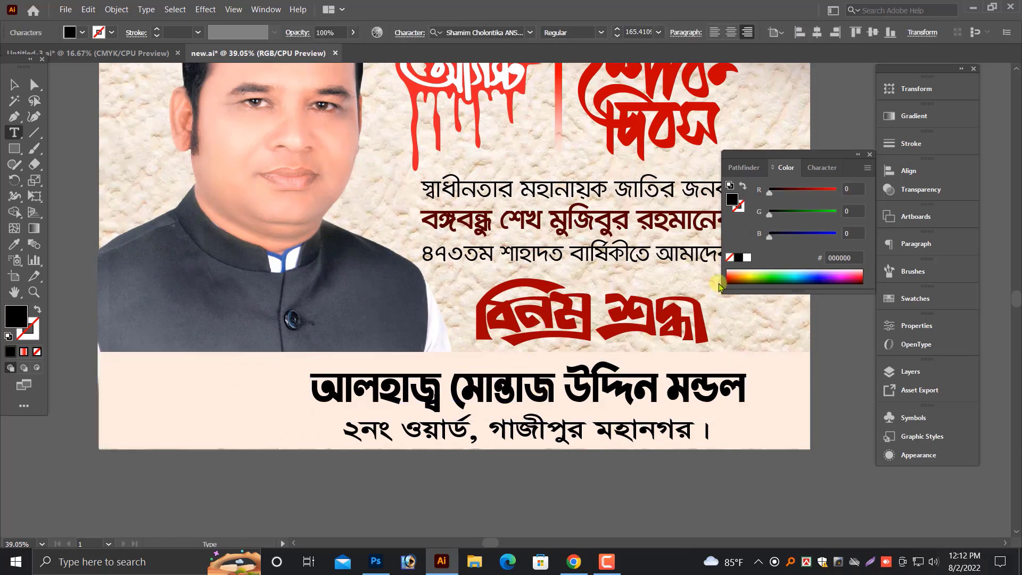
left_click_drag(797, 236, 806, 234)
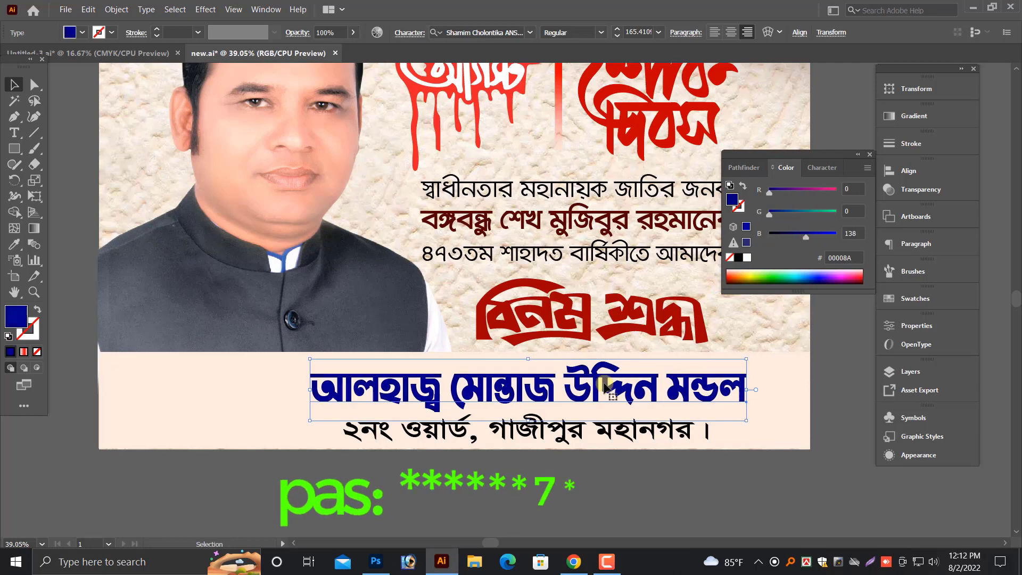
Shrink the address line slightly and shift both caption lines a little right.
left_click(652, 436)
left_click_drag(710, 431, 701, 433)
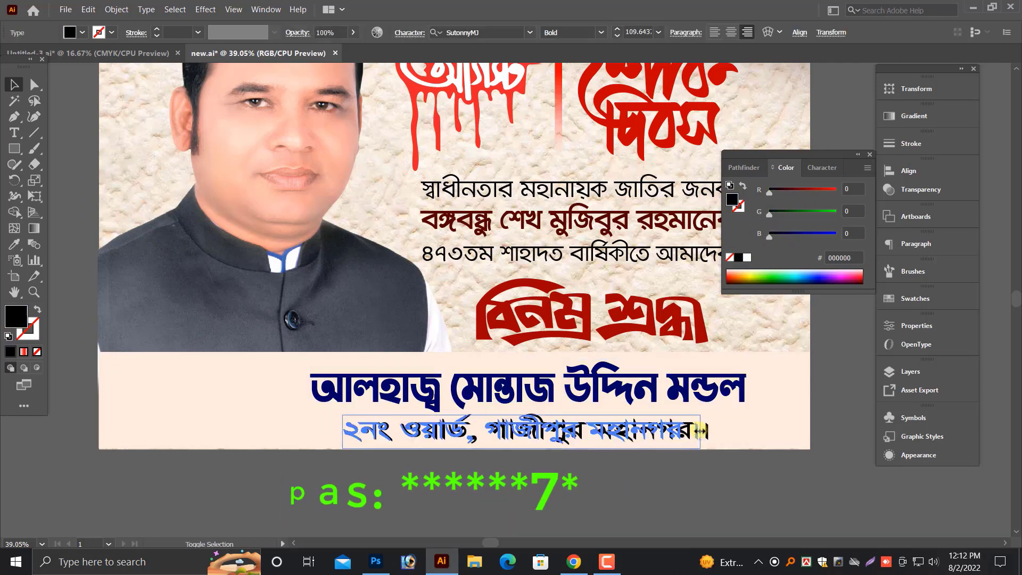
left_click(550, 386, "shift")
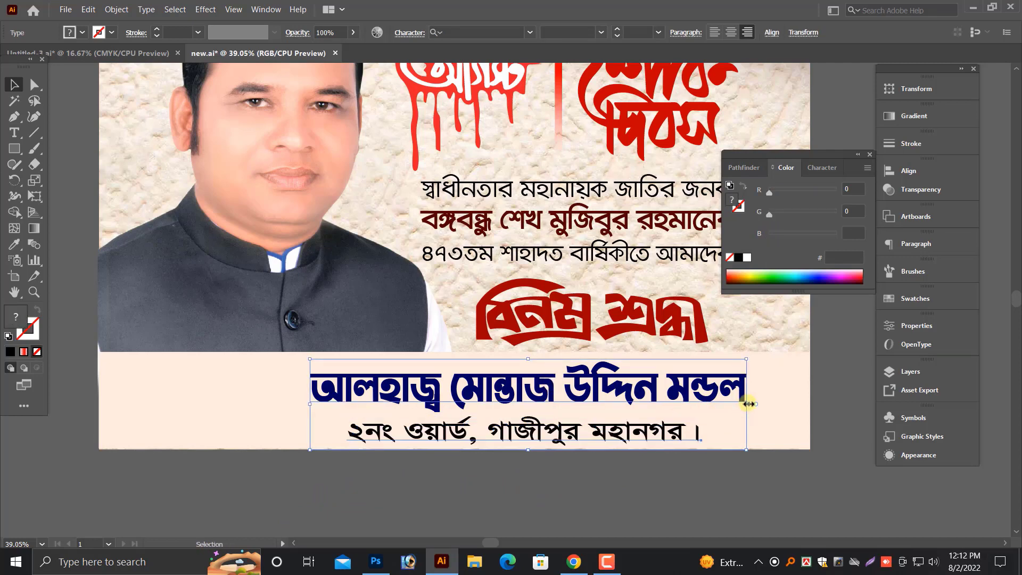
left_click_drag(631, 409, 645, 407)
left_click(549, 487)
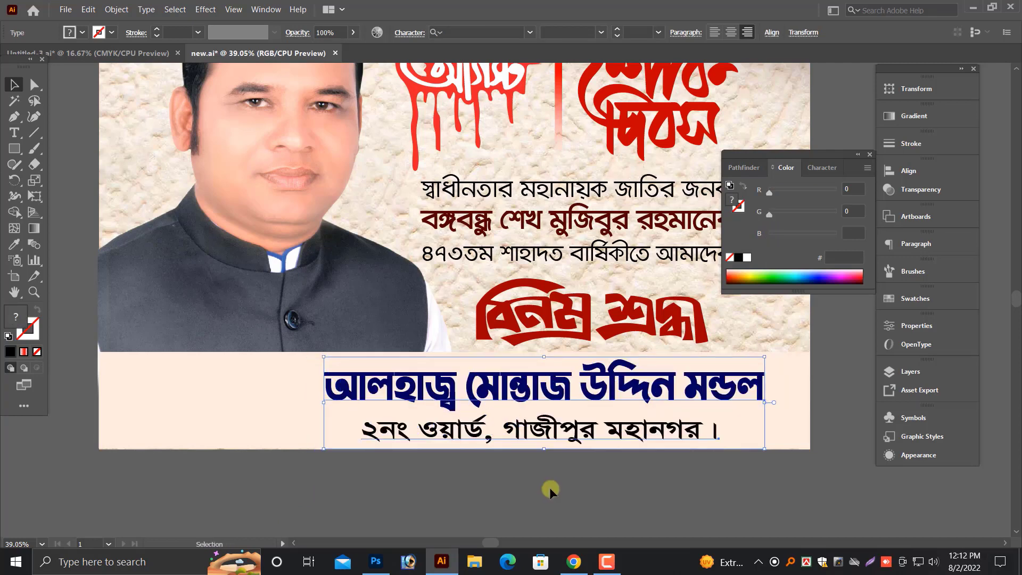
scroll(55, 251, "up", 1)
Draw a triangle at the poster's lower left and fill it with the strip's peach colour.
left_click(15, 117)
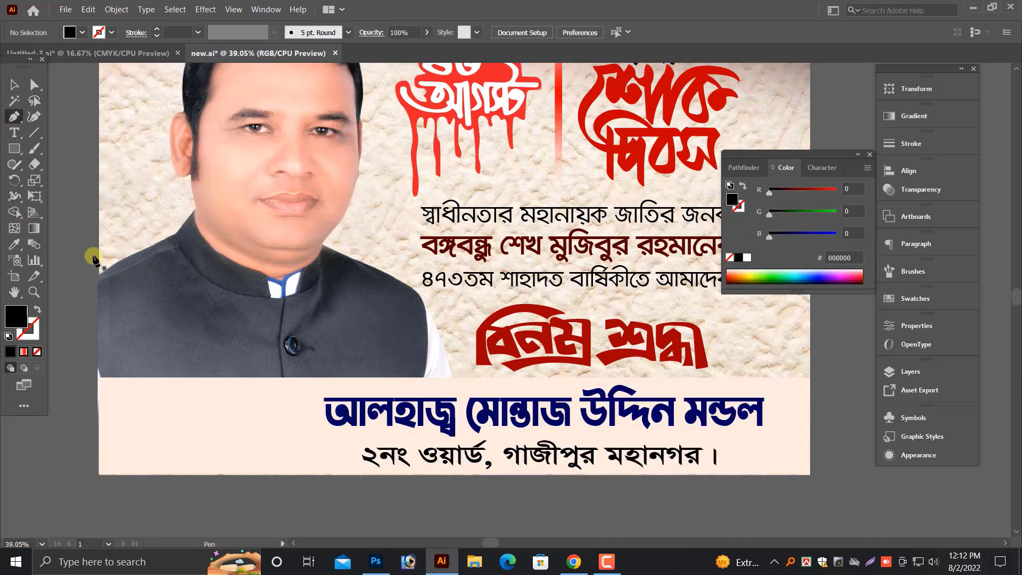
left_click(98, 241)
left_click(190, 426)
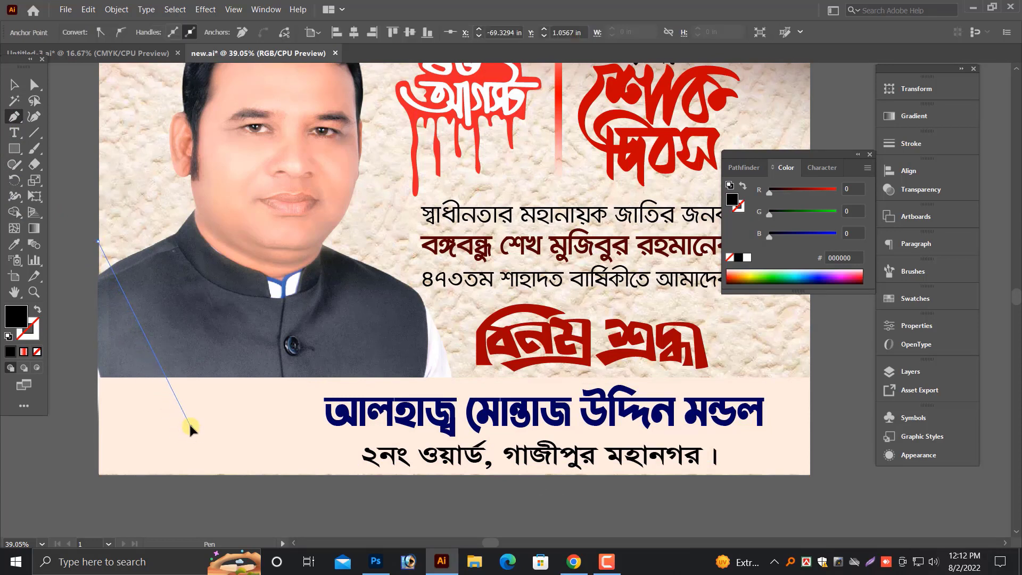
left_click(99, 473)
left_click(97, 242)
left_click(98, 243)
key("v")
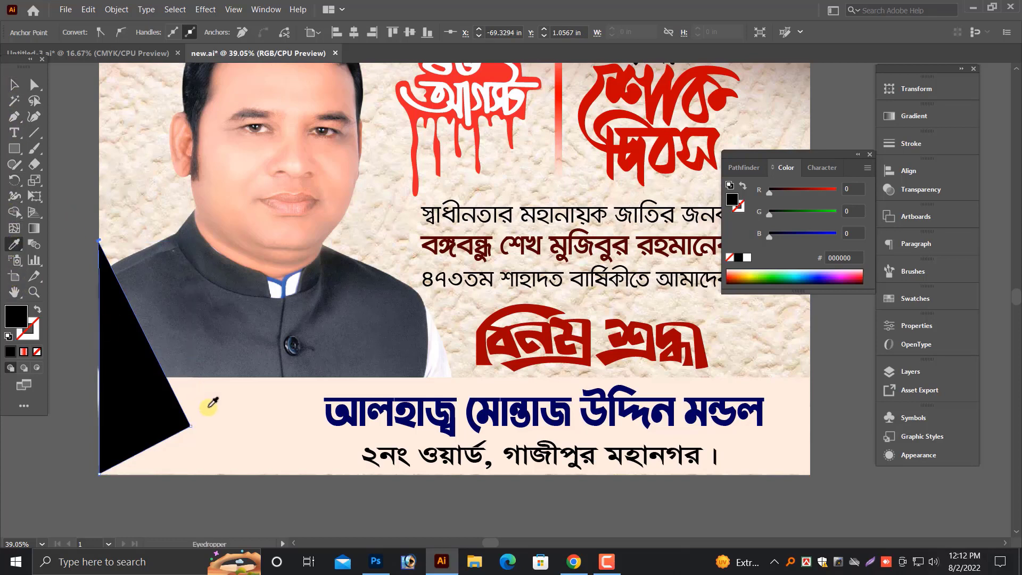
left_click(169, 379)
left_click(15, 84)
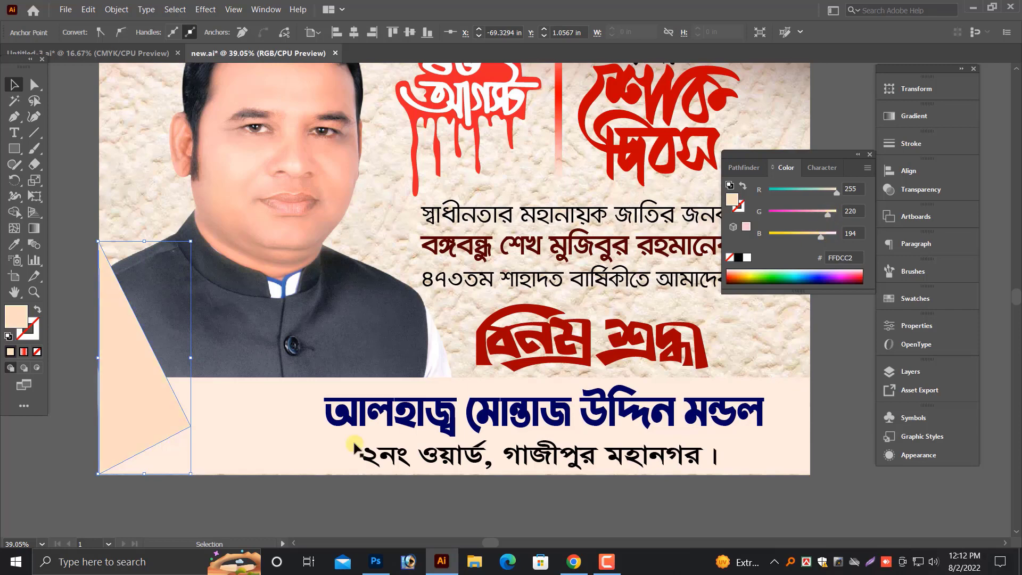
Nudge the background photo slightly right and review the peach triangle.
left_click(268, 467)
scroll(247, 461, "down", 1)
scroll(262, 403, "up", 3)
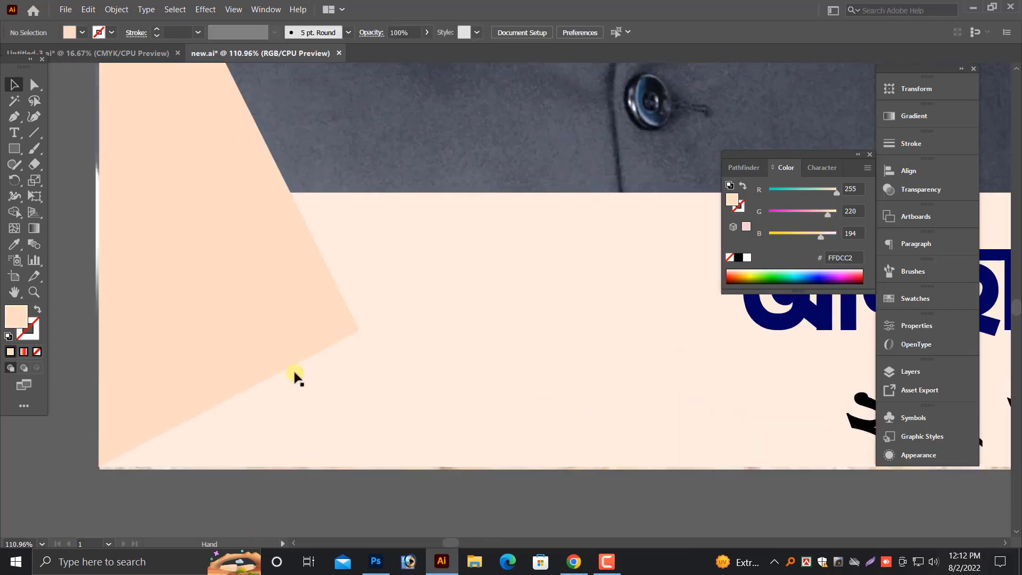
left_click_drag(296, 375, 454, 390)
left_click(526, 235)
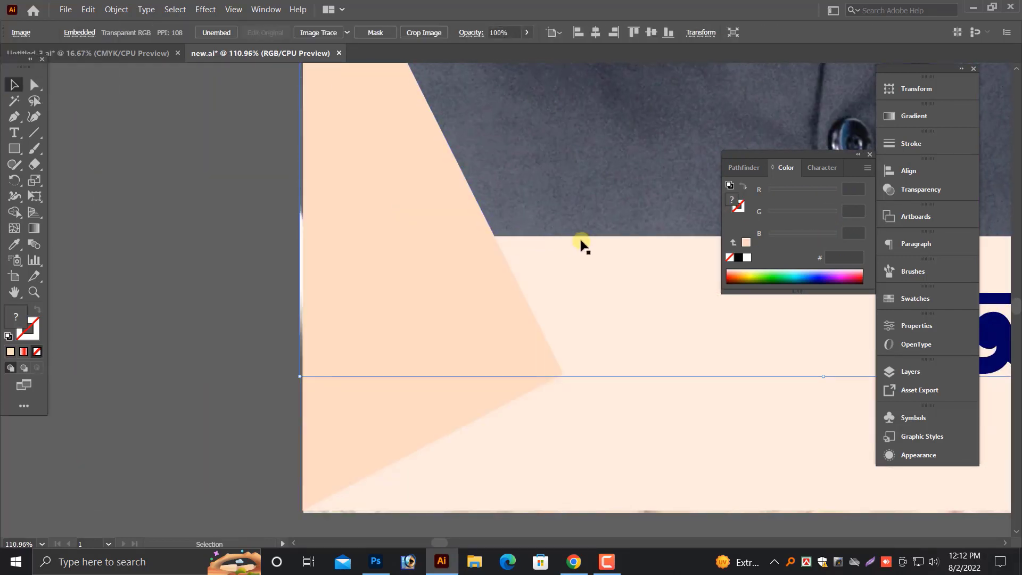
key("Right")
key("Right")
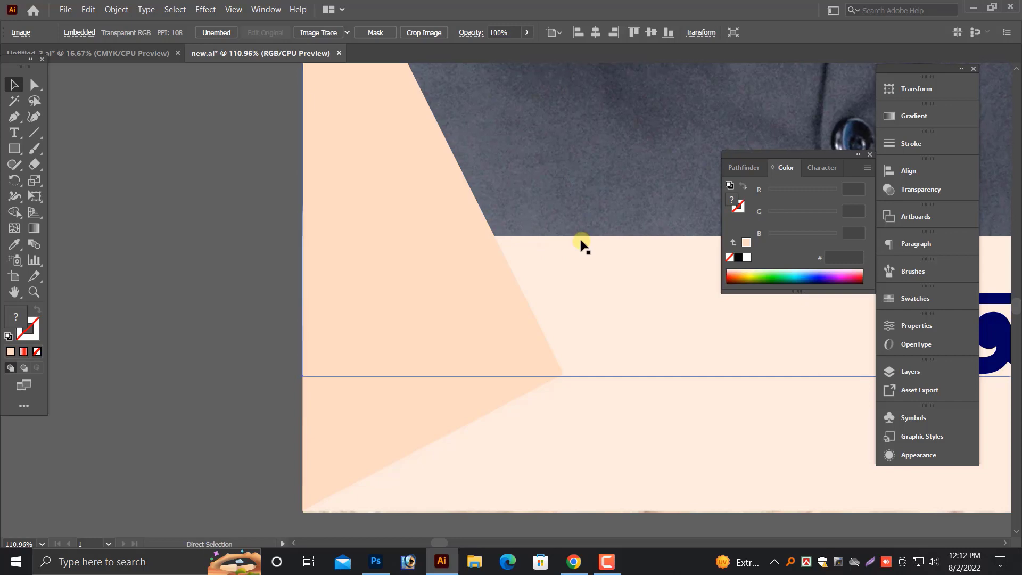
scroll(580, 242, "down", 2)
scroll(354, 383, "down", 3)
left_click(169, 449)
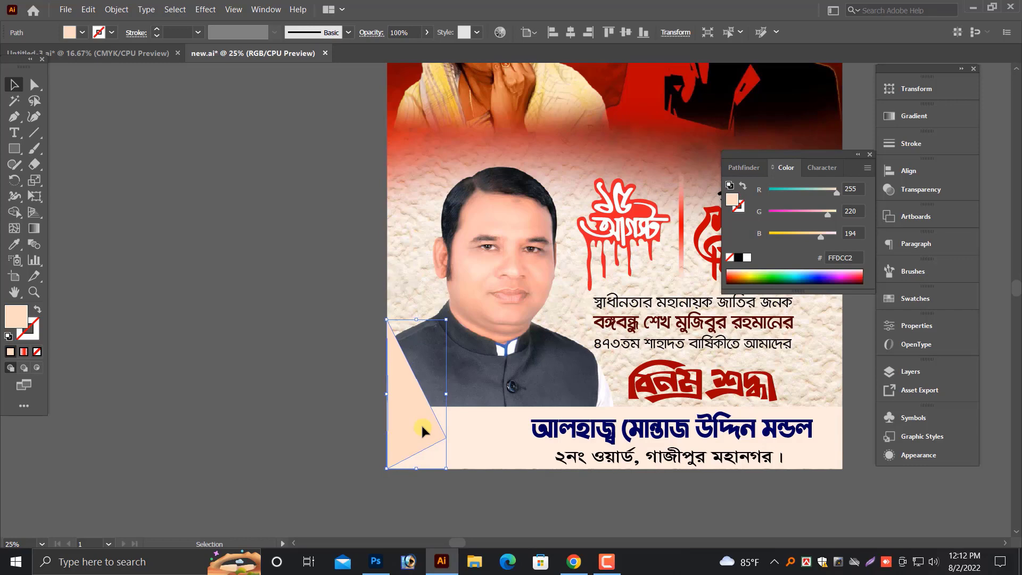
scroll(298, 431, "down", 2)
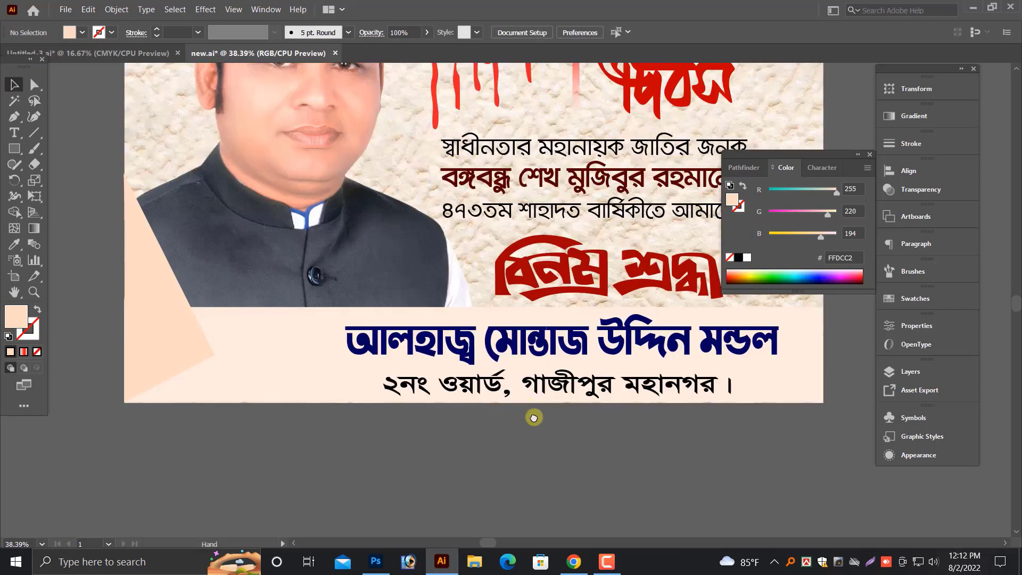
scroll(219, 355, "up", 2)
left_click(218, 356)
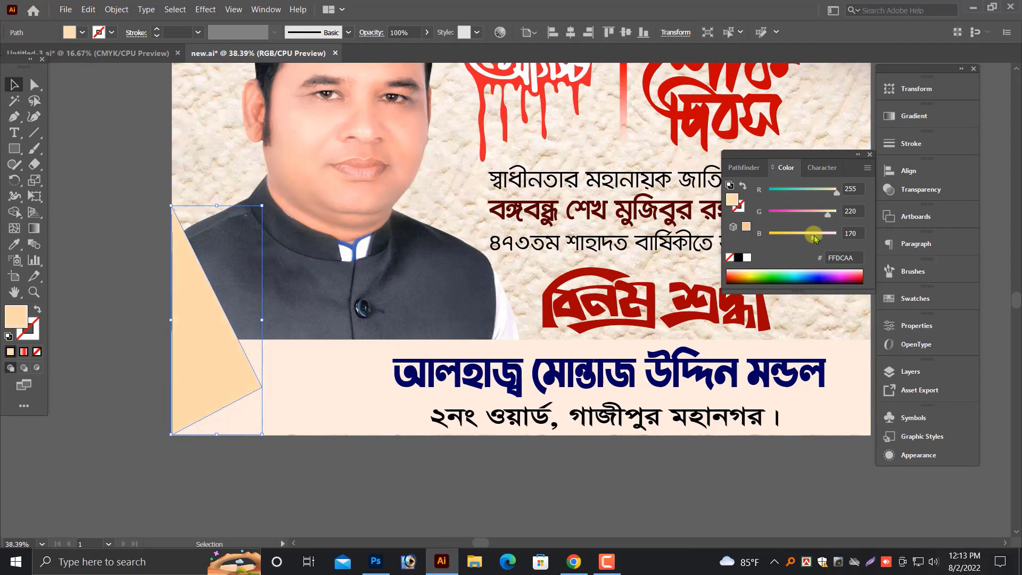
left_click(330, 476)
Draw a second triangle with the Pen tool at the poster's lower-left corner.
scroll(334, 465, "down", 2)
scroll(523, 387, "up", 4)
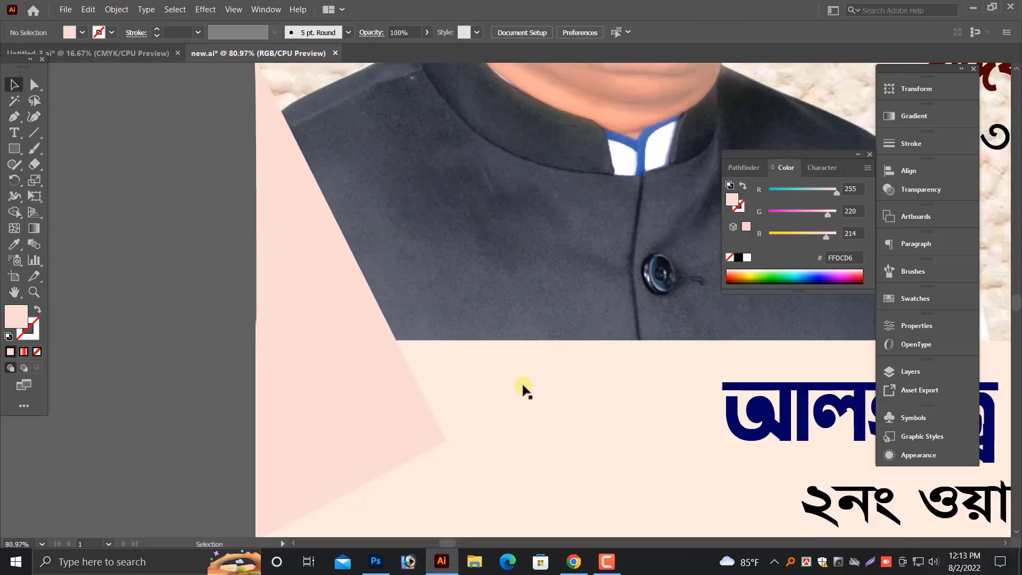
scroll(523, 386, "down", 1)
left_click(15, 117)
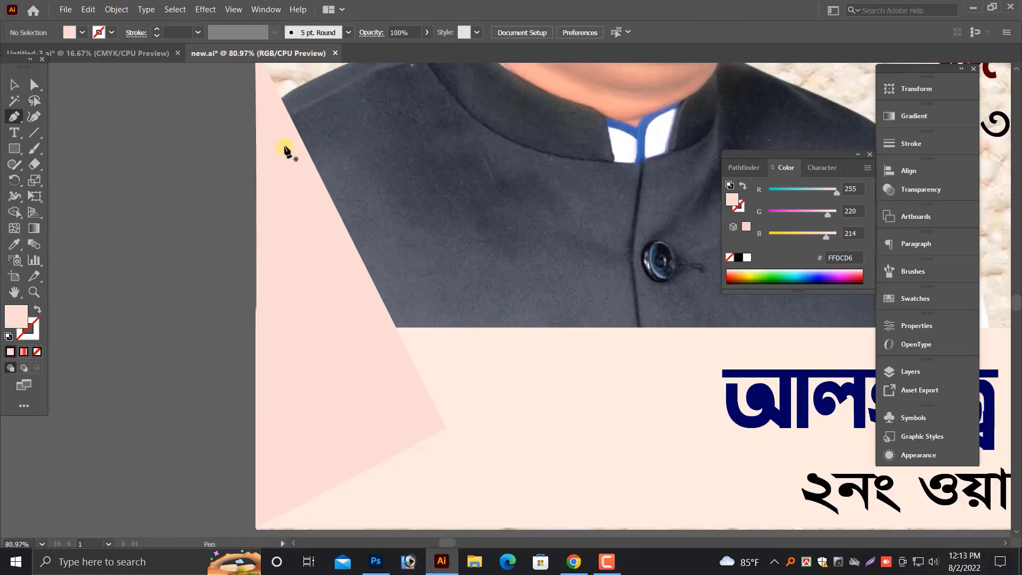
left_click(474, 437)
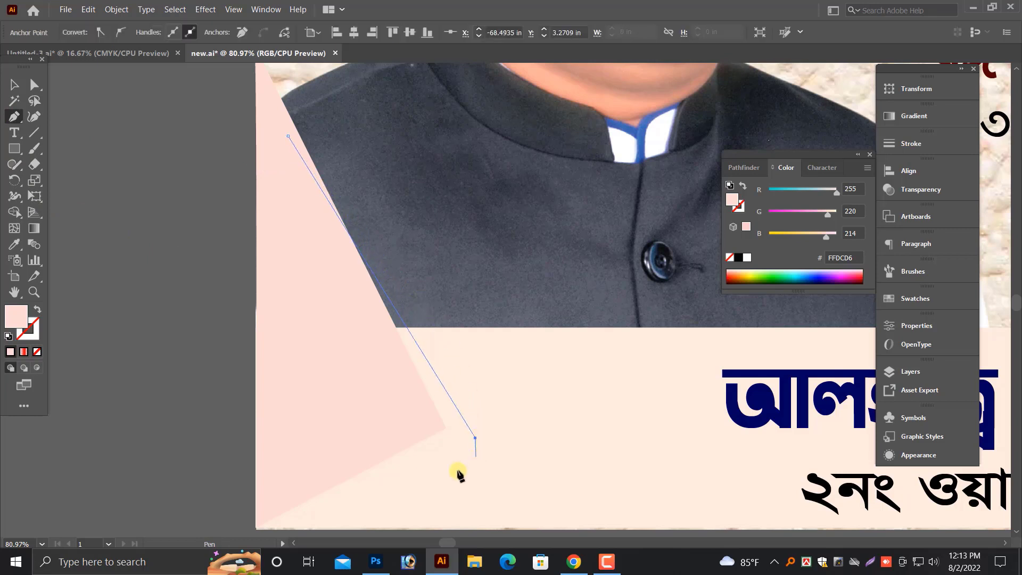
scroll(456, 472, "down", 3)
left_click(279, 492)
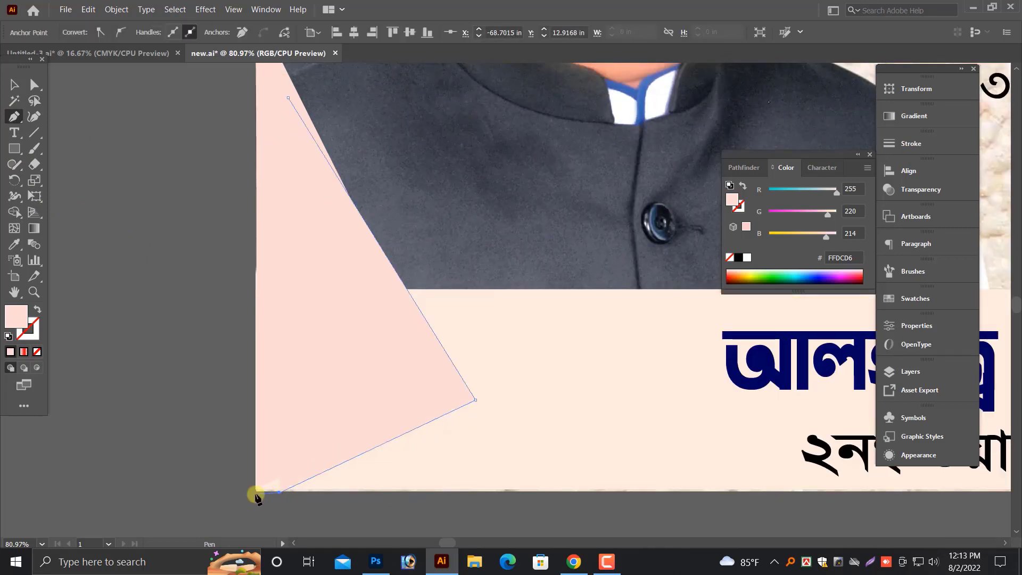
left_click(256, 491)
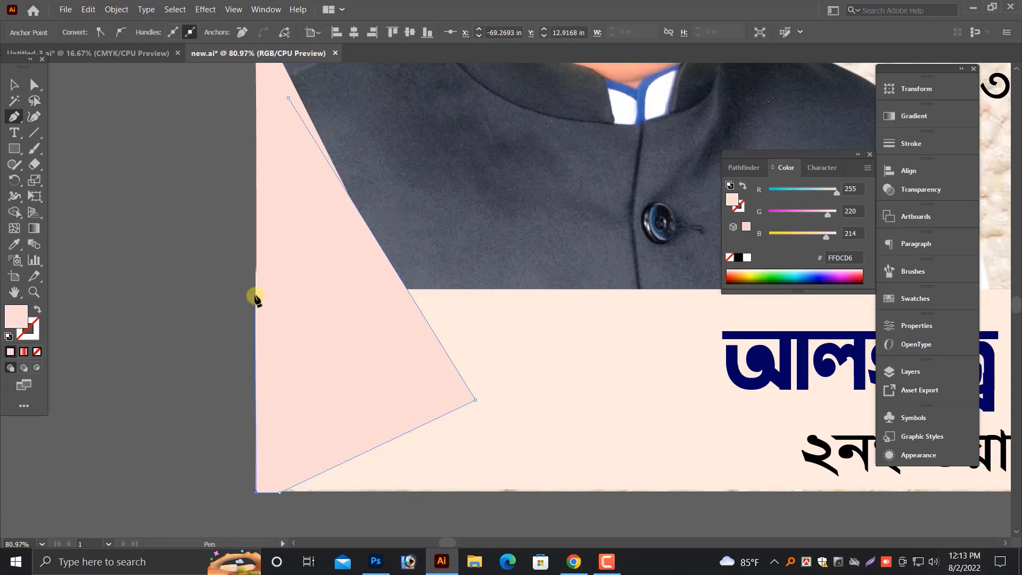
left_click(256, 282)
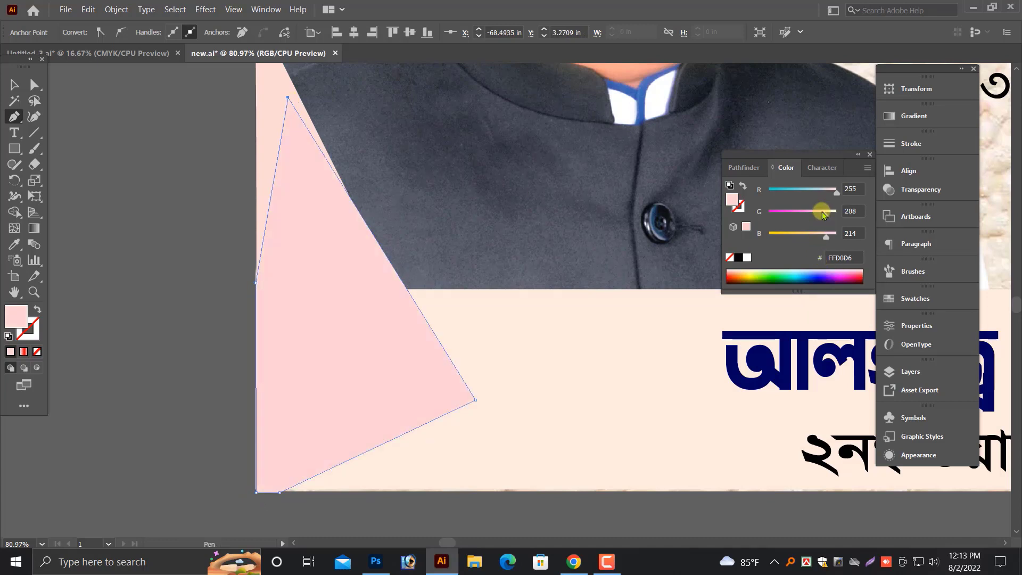
Send the new triangle behind the first one and zoom out to see the whole poster.
left_click(16, 84)
key("ctrl+bracketleft")
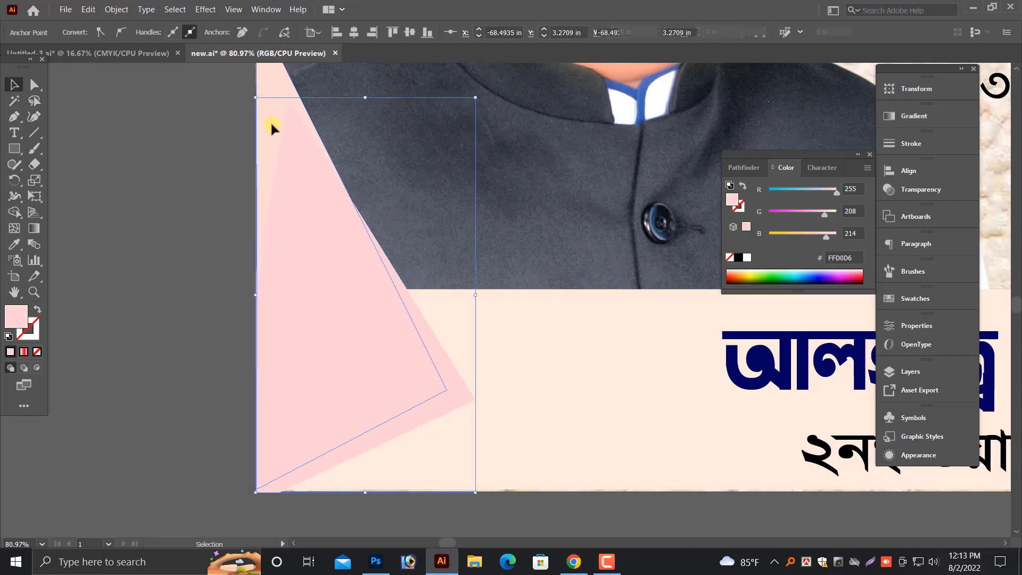
left_click(271, 123)
left_click(165, 266)
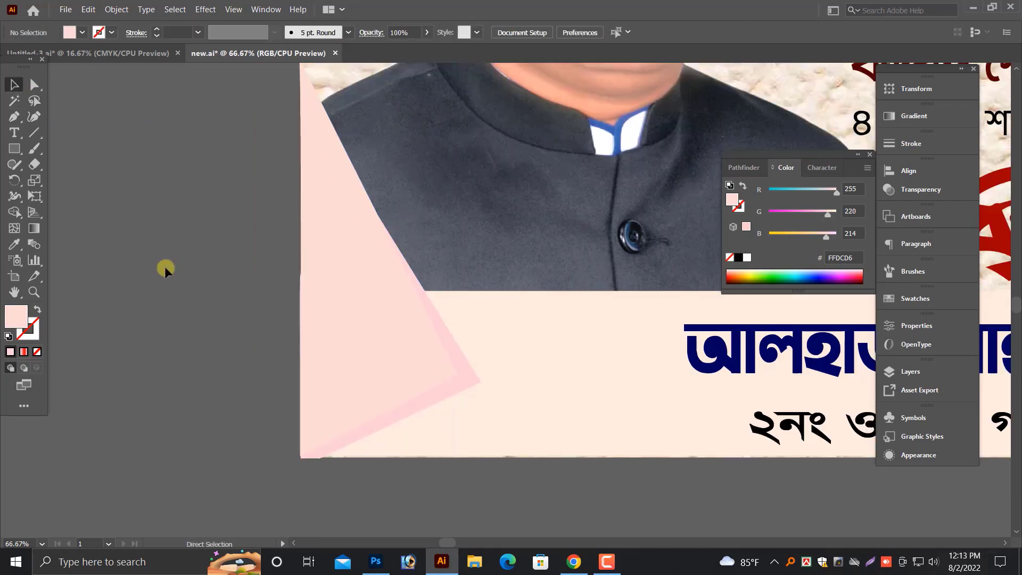
scroll(165, 266, "down", 3)
scroll(347, 478, "down", 2)
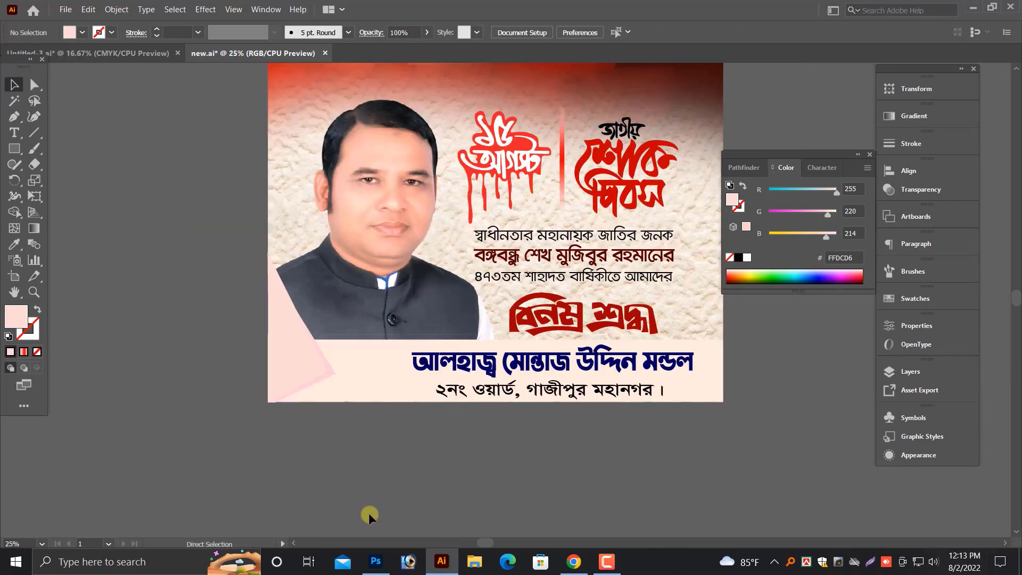
key("alt+space")
key("Escape")
key("ctrl+minus")
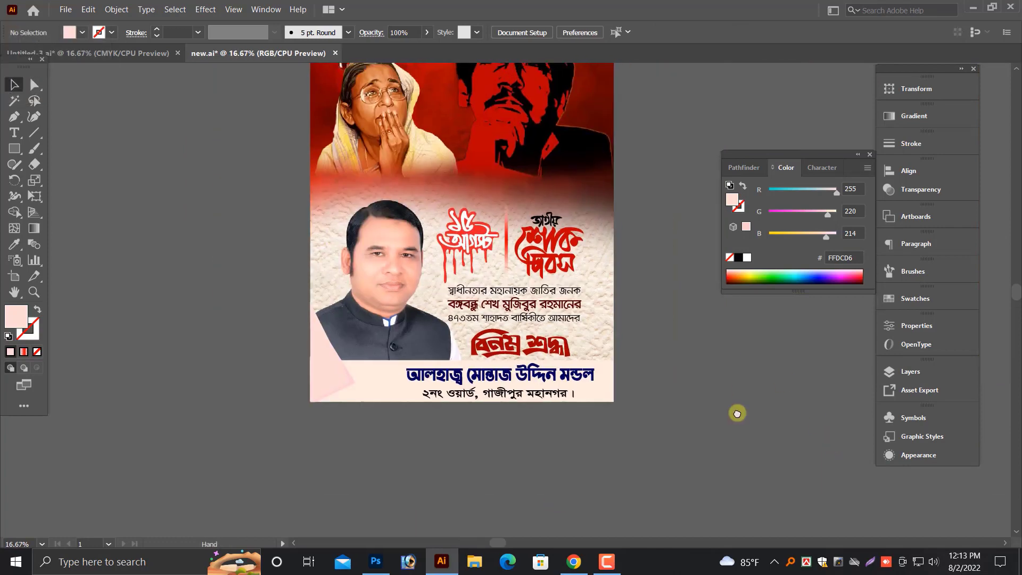
scroll(420, 434, "up", 1)
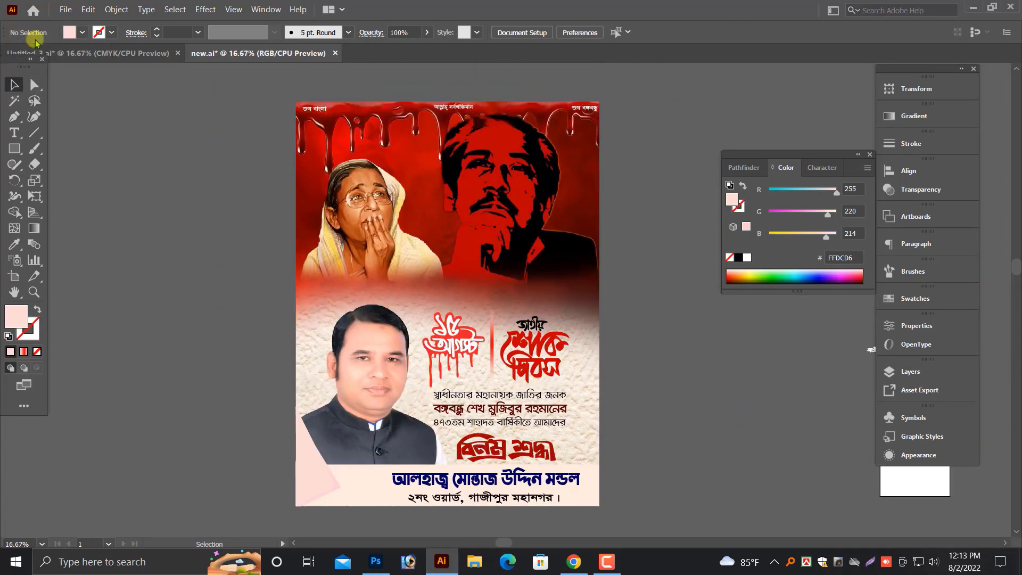
Open 'common logo' from the Ujjol022 > Ujjol > logo & aro folder.
left_click(64, 11)
left_click(80, 56)
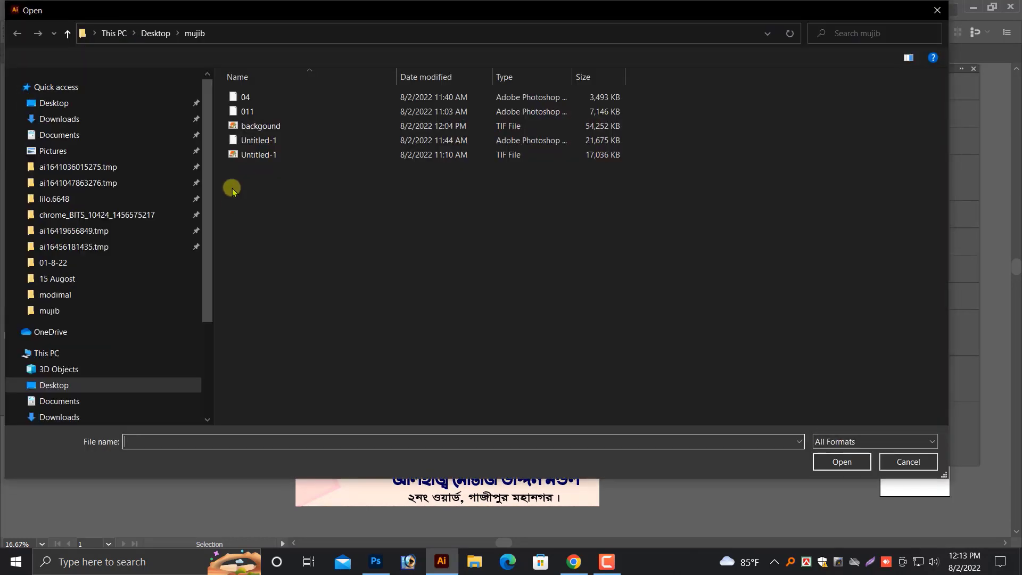
left_click(64, 390)
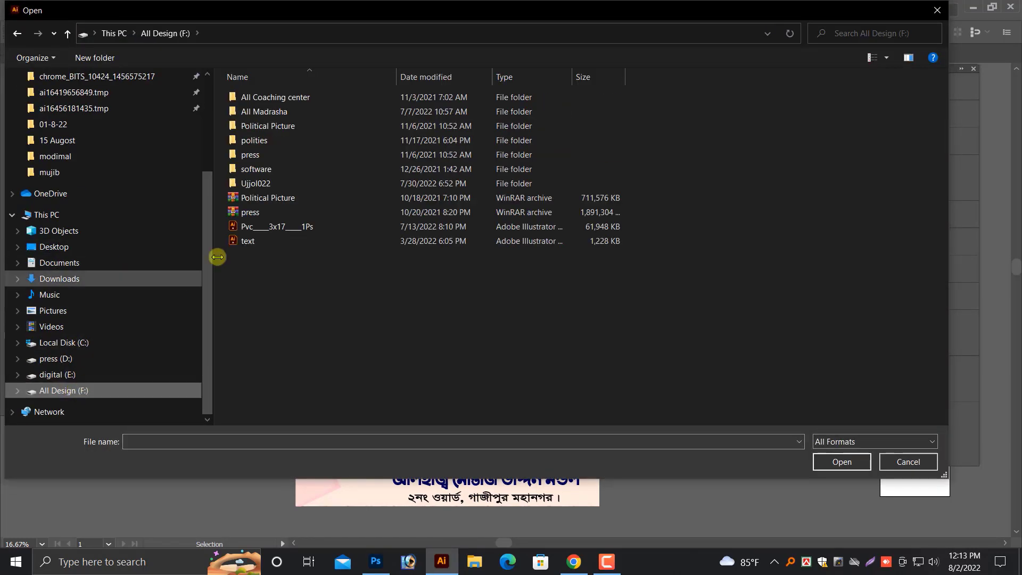
double_click(265, 184)
double_click(255, 111)
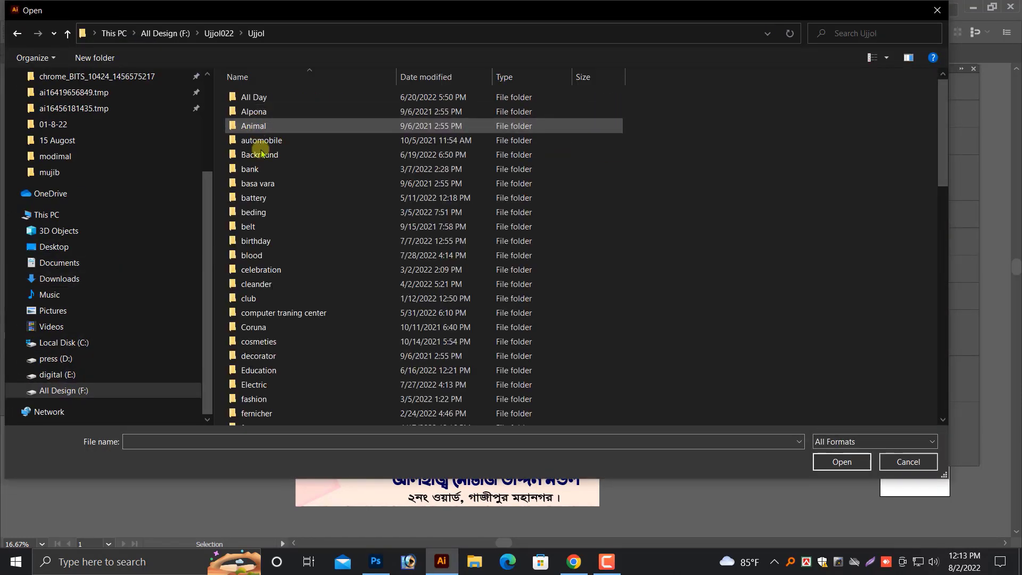
scroll(273, 193, "down", 10)
double_click(269, 194)
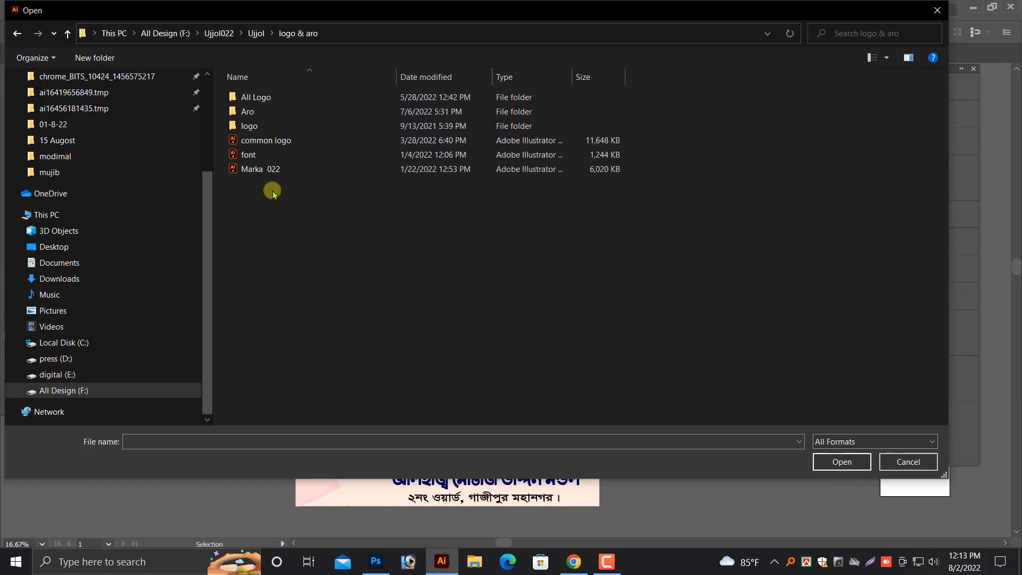
left_click(273, 141)
double_click(273, 141)
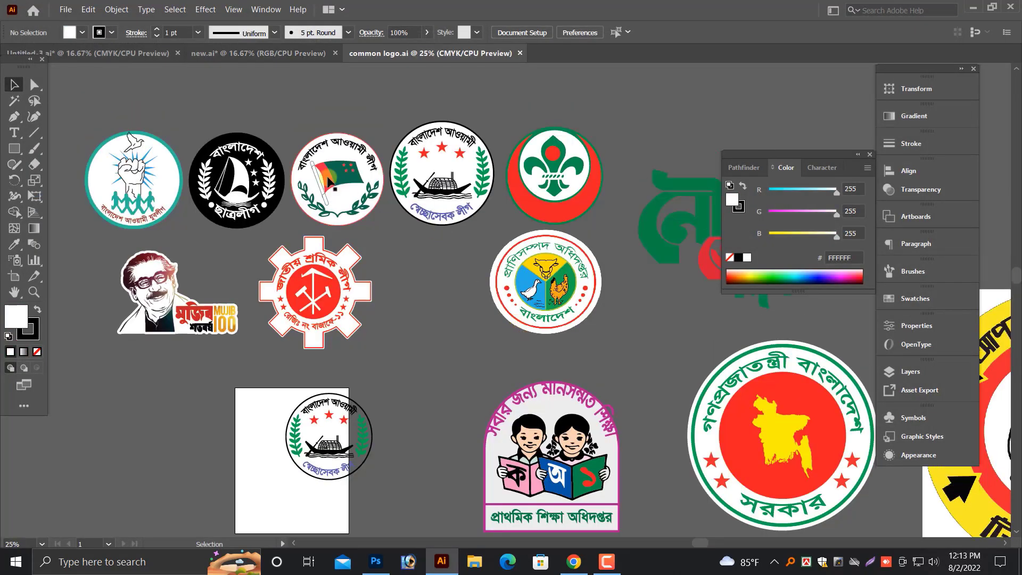
Copy the fist emblem logo, close the logo file without saving, and paste it into the poster.
left_click(330, 183)
key("Delete")
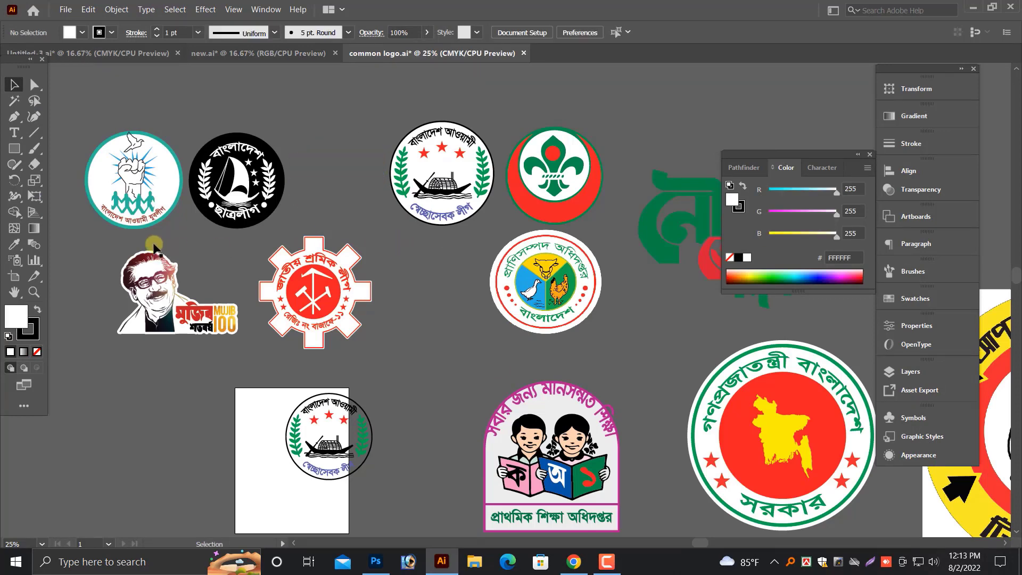
left_click(123, 218)
key("Delete")
key("ctrl+w")
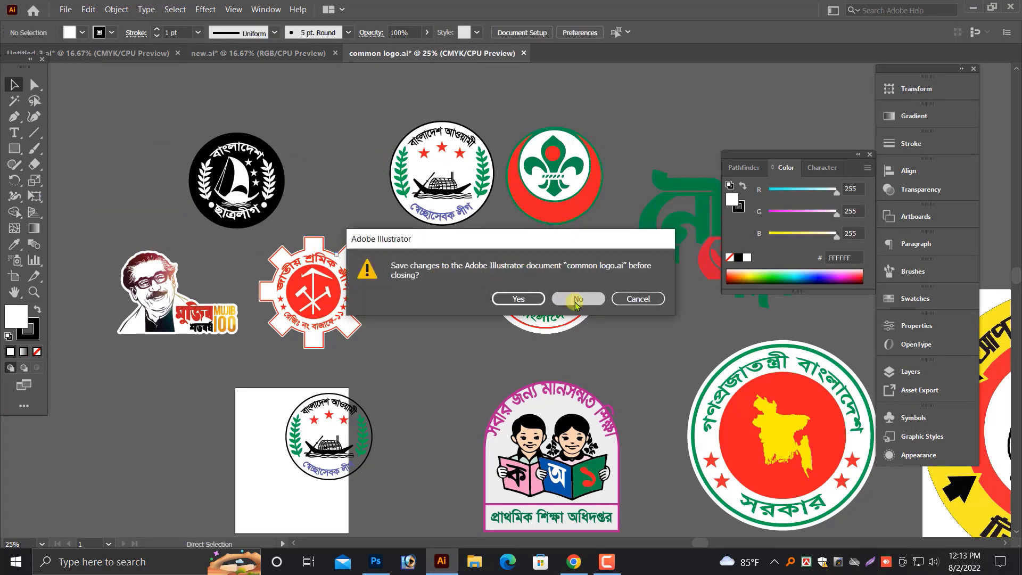
left_click(577, 299)
key("ctrl+v")
Shrink the fist logo and place it in the peach strip left of the name.
left_click_drag(505, 299, 370, 447)
scroll(370, 447, "up", 5)
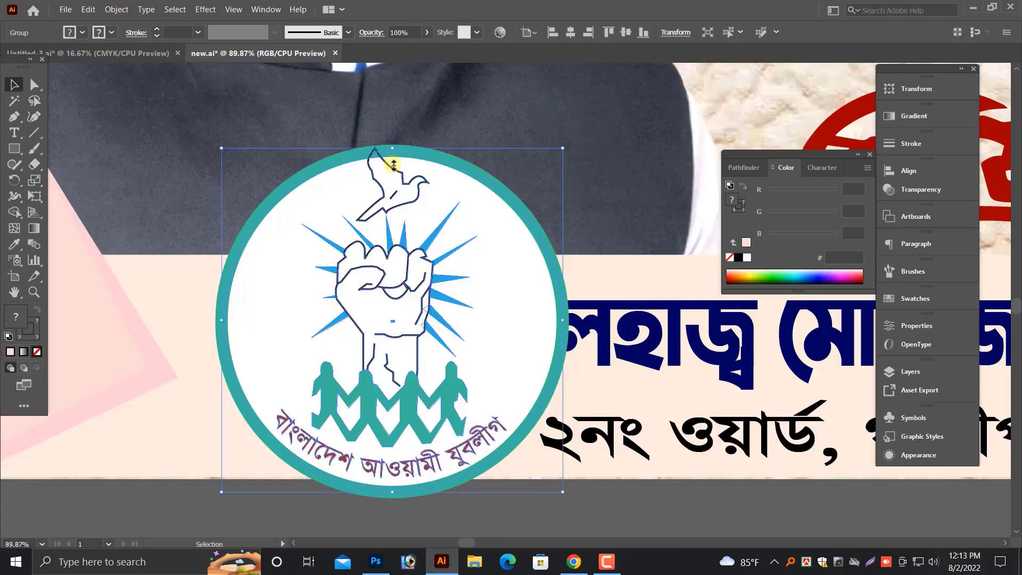
left_click_drag(393, 164, 392, 282)
left_click_drag(440, 389, 353, 376)
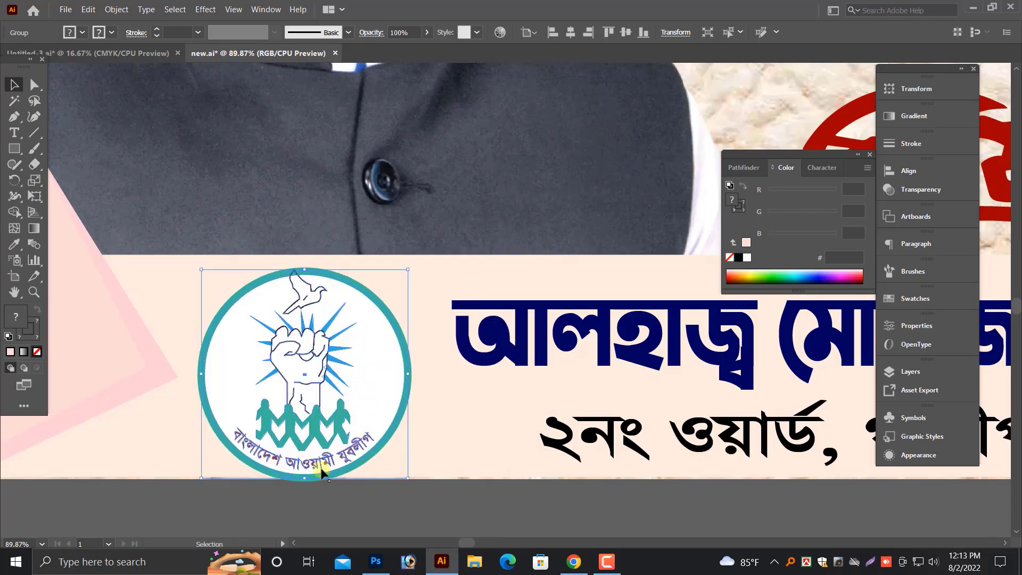
left_click_drag(307, 479, 314, 467)
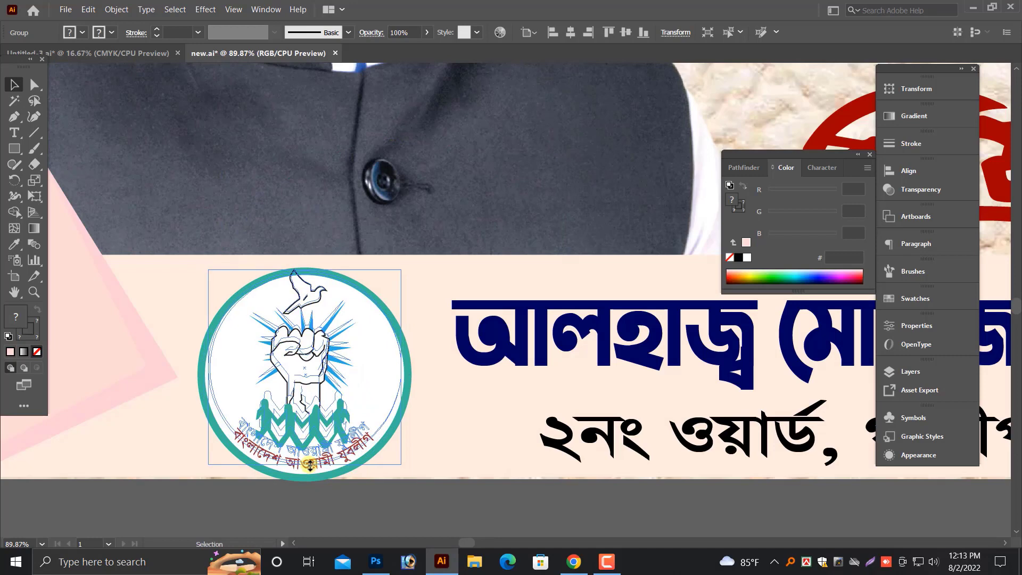
left_click(330, 484)
key("ctrl+minus")
key("ctrl+minus")
key("ctrl+minus")
key("ctrl+minus")
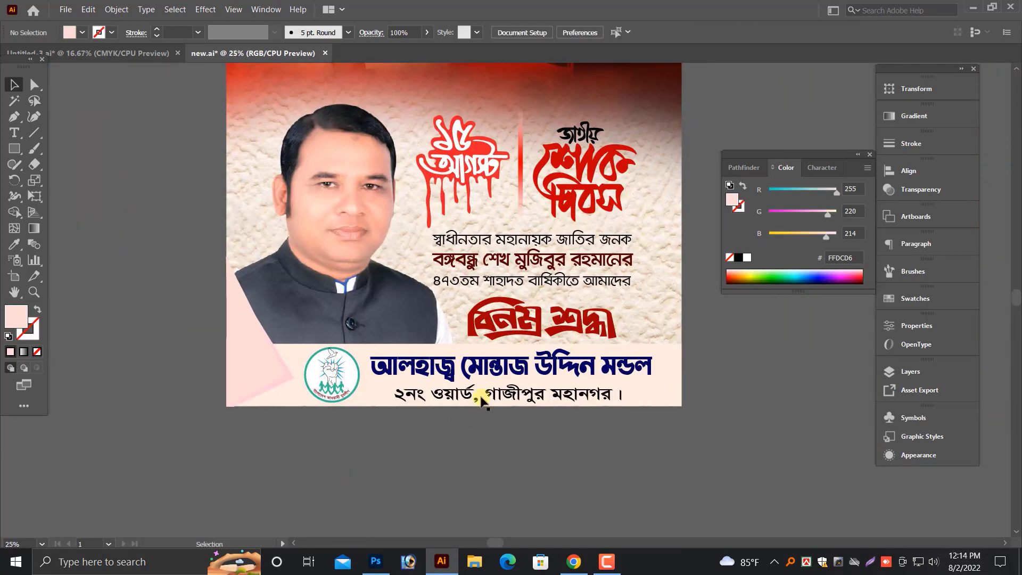
Zoom out to view the whole poster, then zoom in on the three-line Bengali text block.
left_click(495, 392)
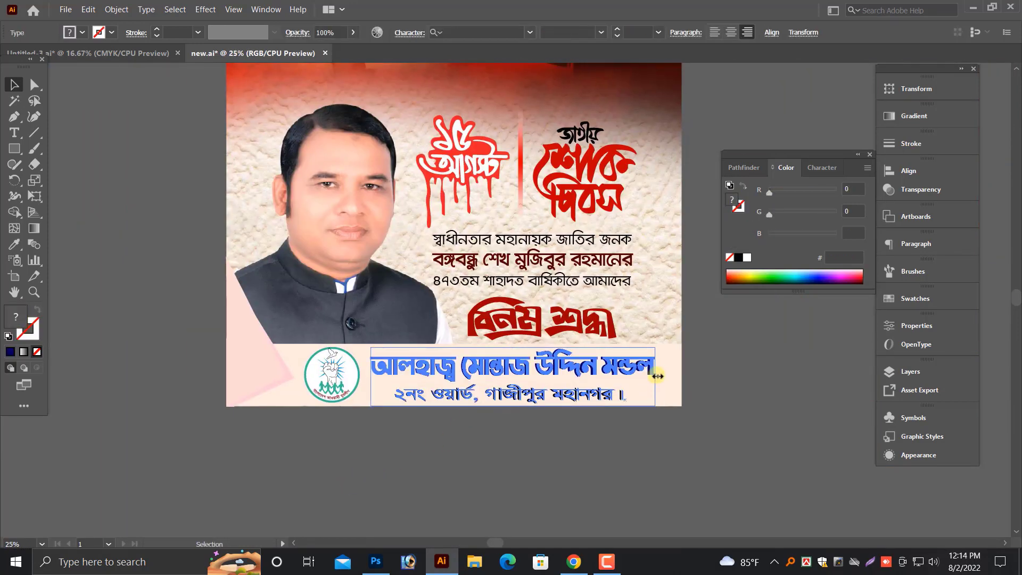
left_click(589, 463)
scroll(584, 464, "up", 1)
key("ctrl+minus")
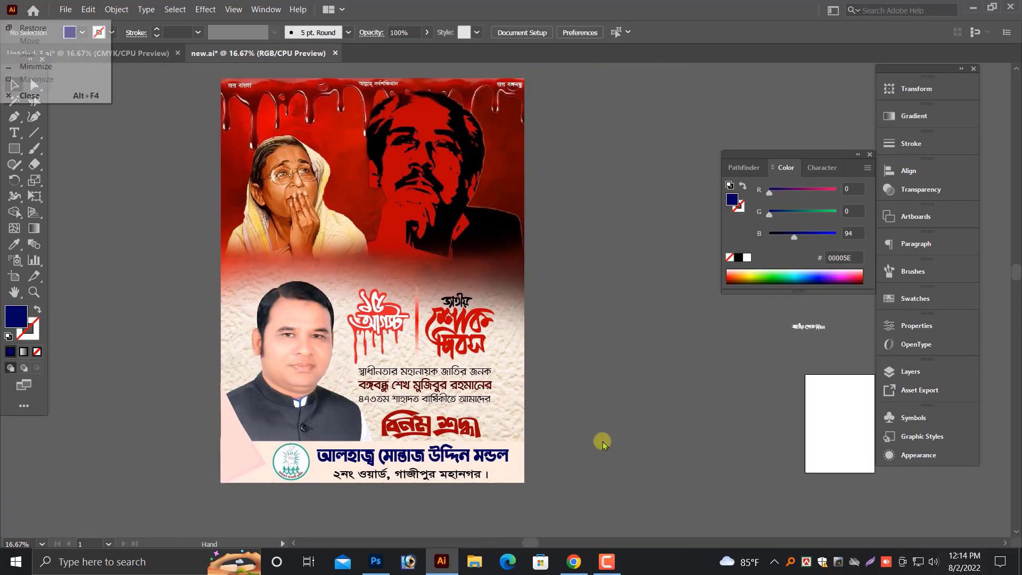
scroll(365, 364, "up", 1)
key("ctrl+minus")
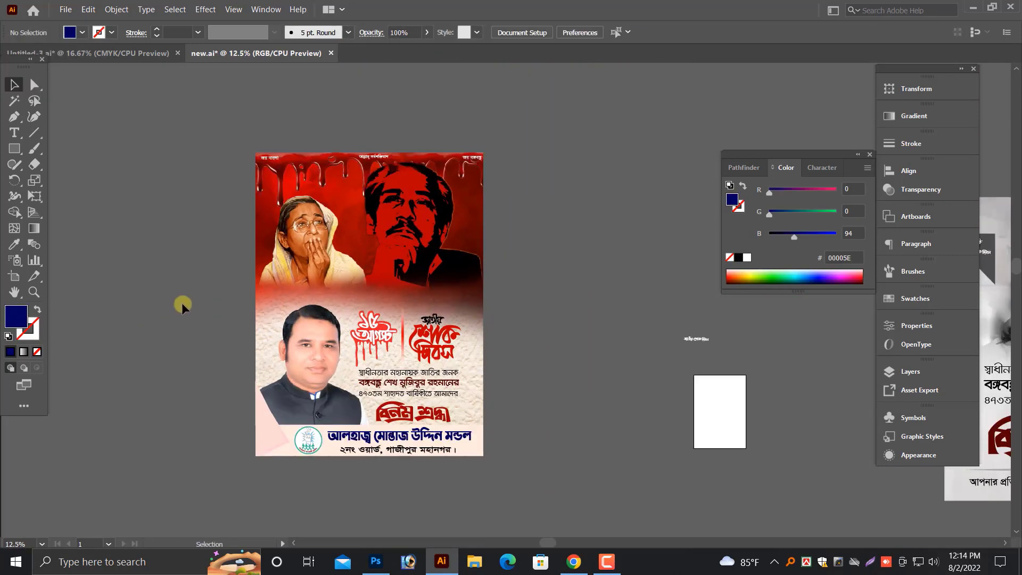
left_click_drag(173, 281, 639, 399)
left_click(492, 396)
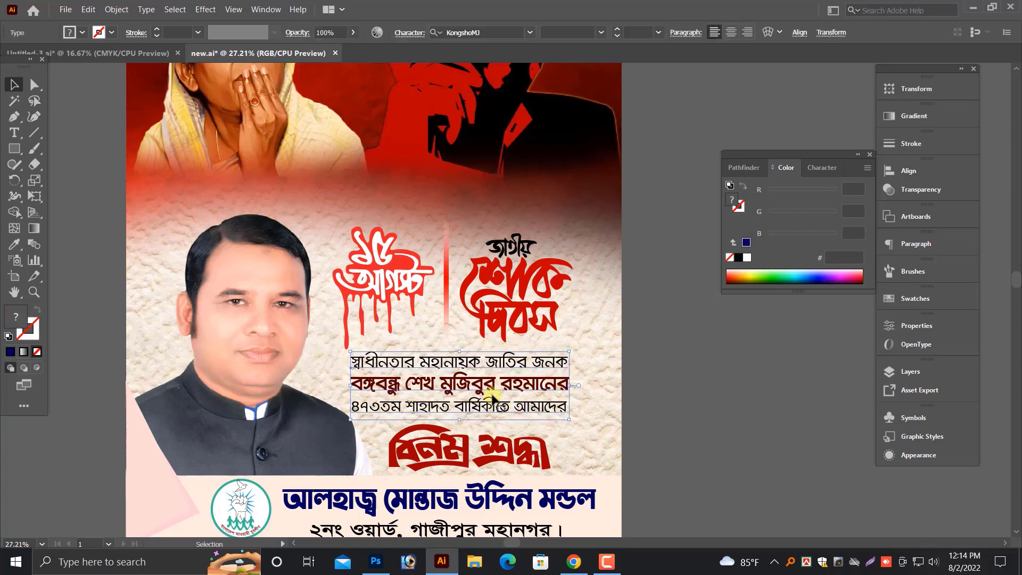
left_click_drag(607, 379, 521, 414)
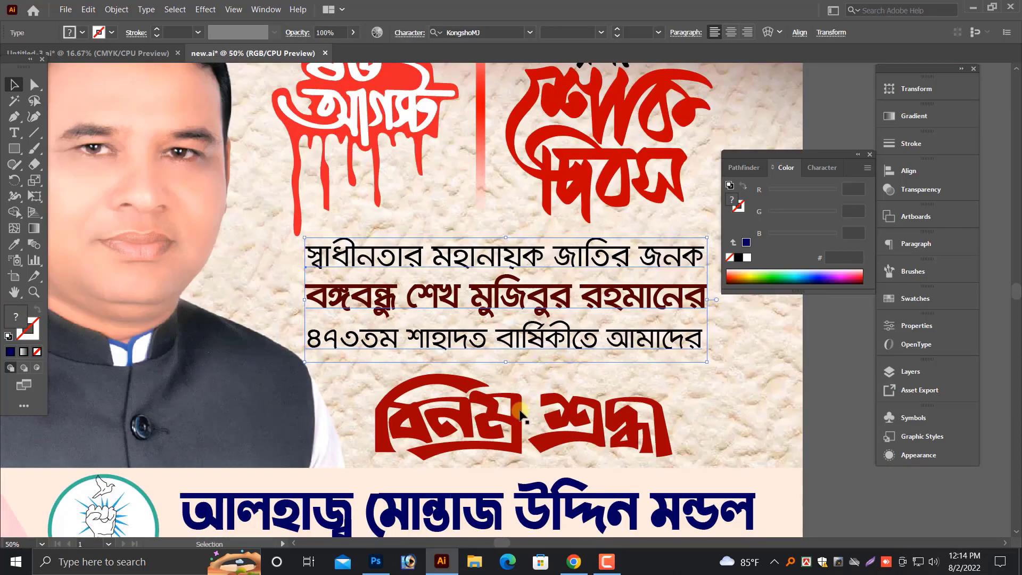
Copy the বিনম্র শ্রদ্ধা lettering and paste the copy in front of the original.
left_click(520, 414)
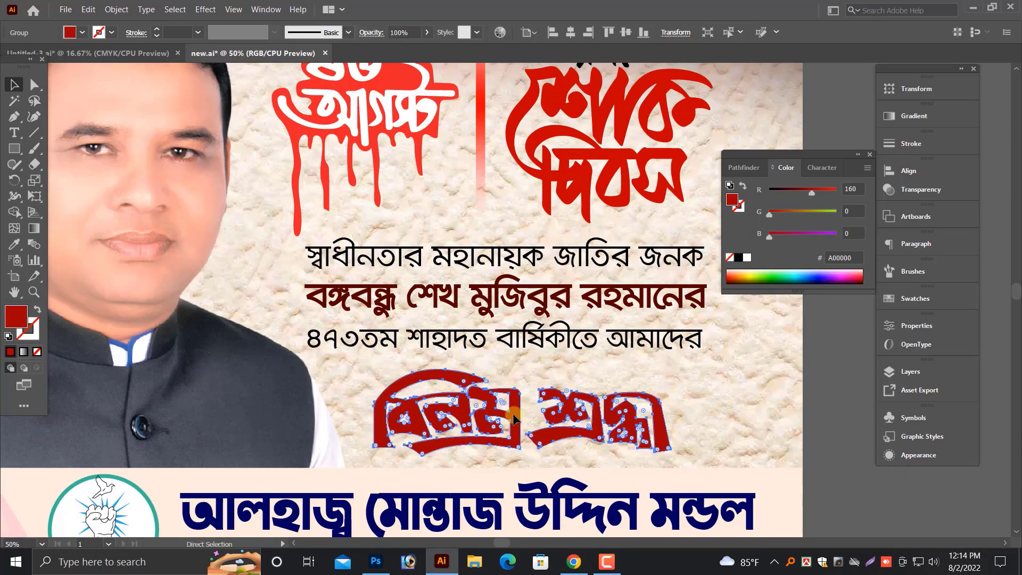
key("ctrl+plus")
scroll(590, 393, "up", 2)
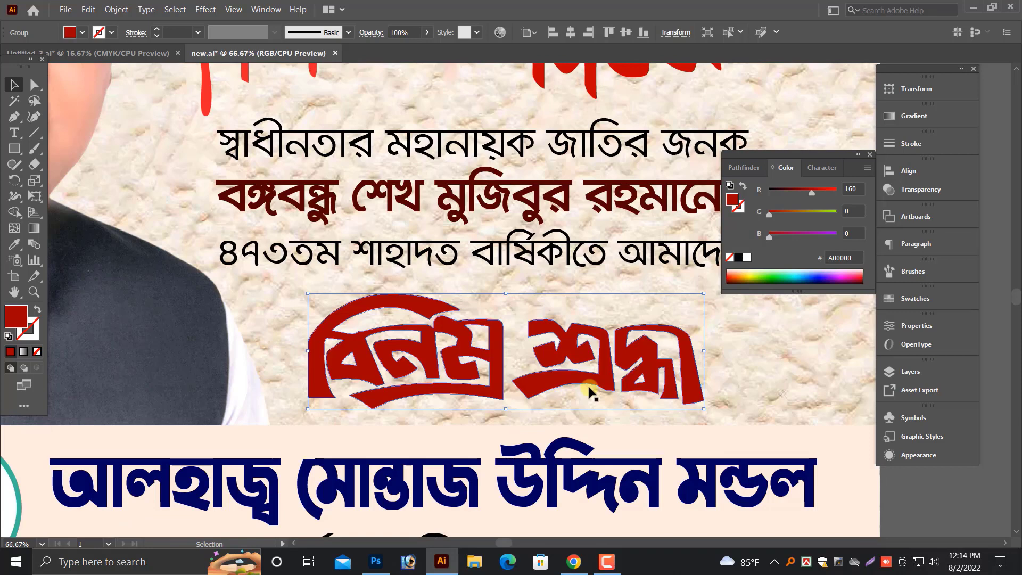
left_click(88, 9)
left_click(106, 66)
left_click(88, 9)
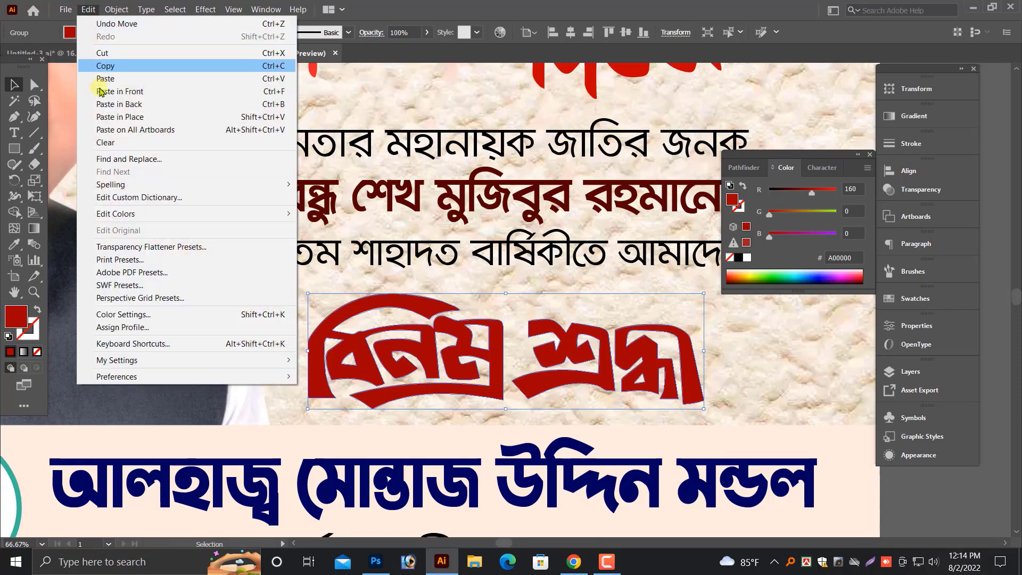
left_click(107, 91)
Give the copy a white fill and a thick white round-join outline of about 8 pt.
left_click(744, 258)
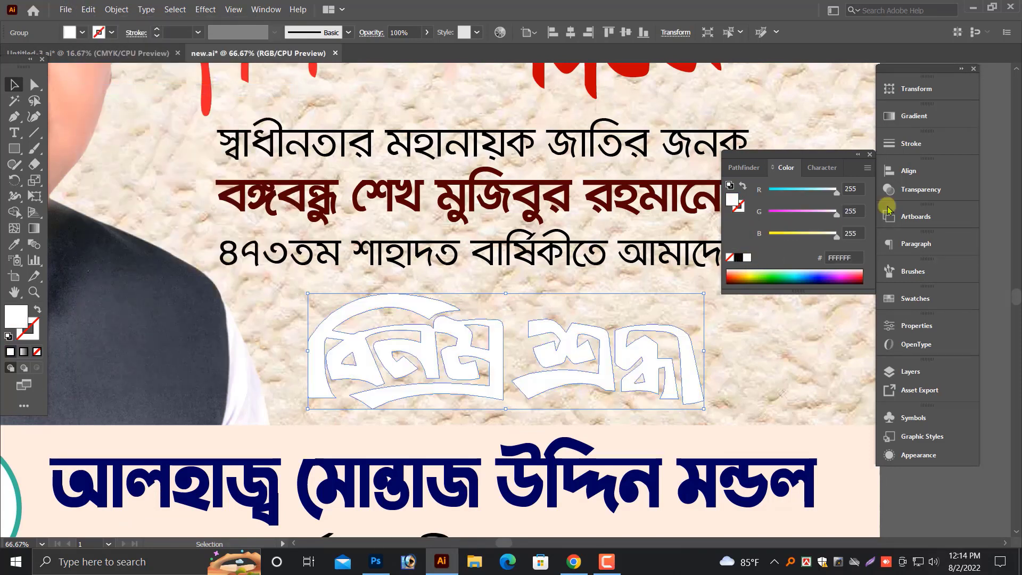
left_click(911, 143)
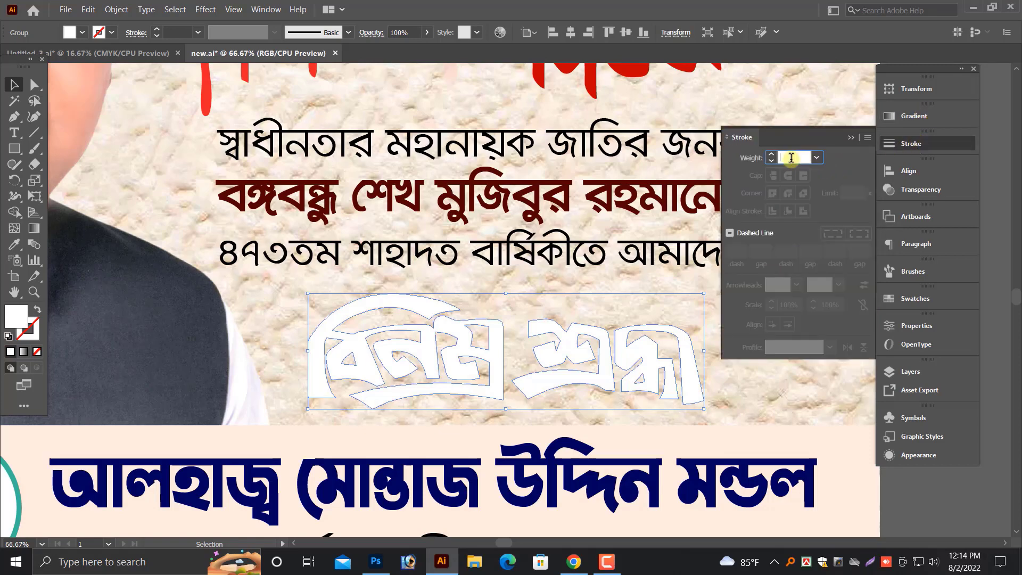
type("8")
key("Return")
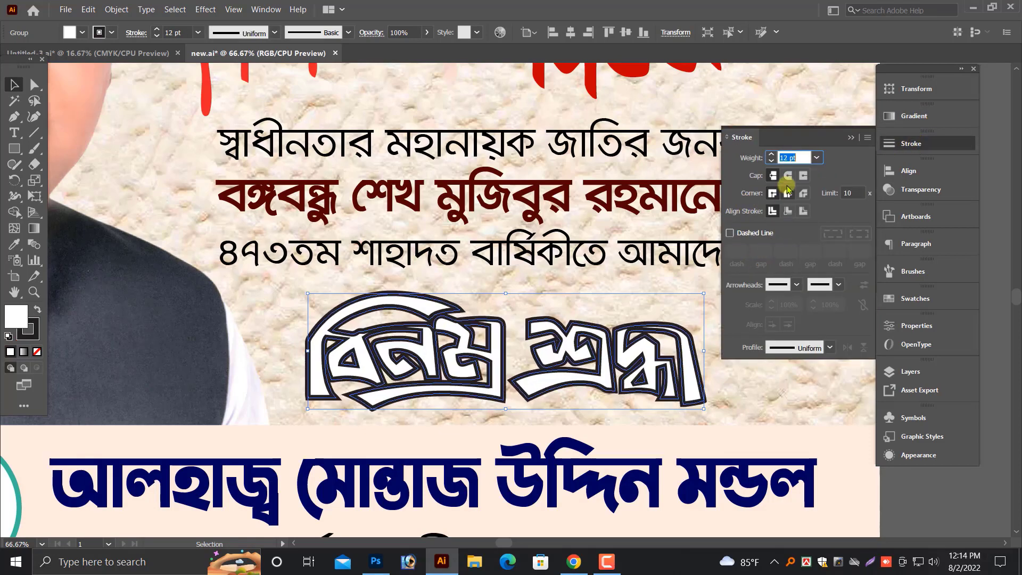
left_click(788, 193)
key("Down")
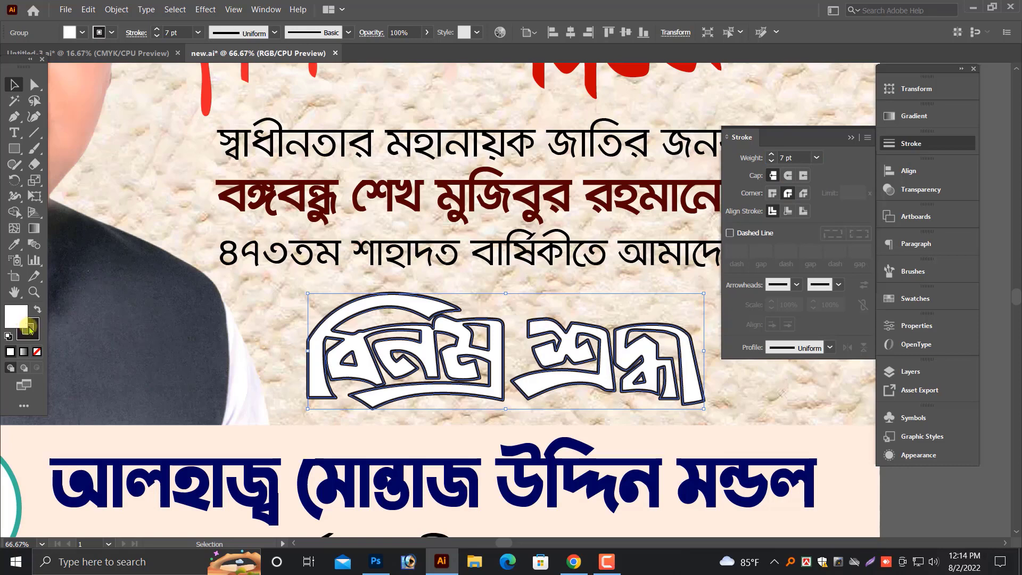
left_click_drag(16, 316, 29, 331)
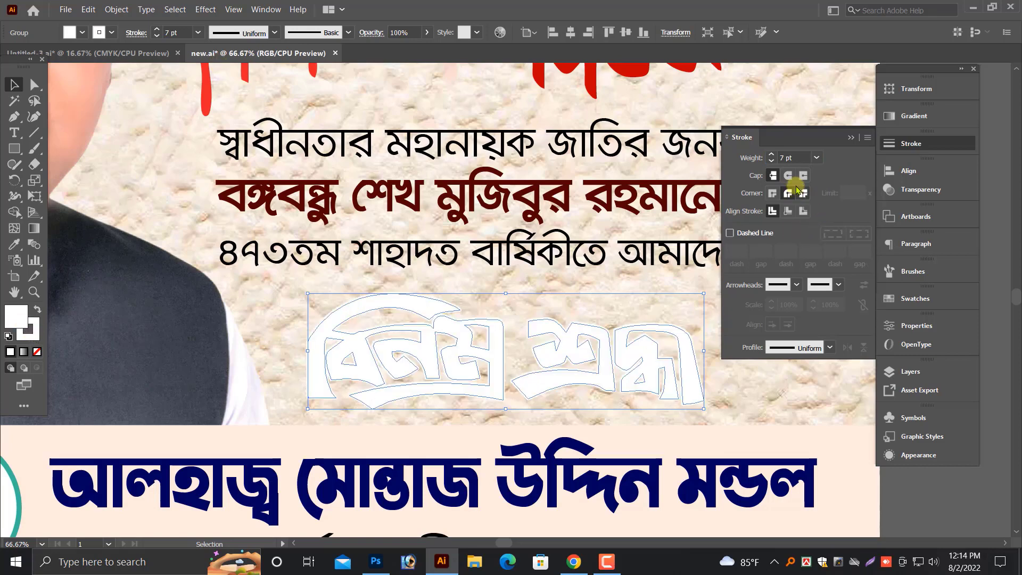
Add a drop shadow to the white lettering and expand its appearance.
left_click(206, 9)
left_click(382, 181)
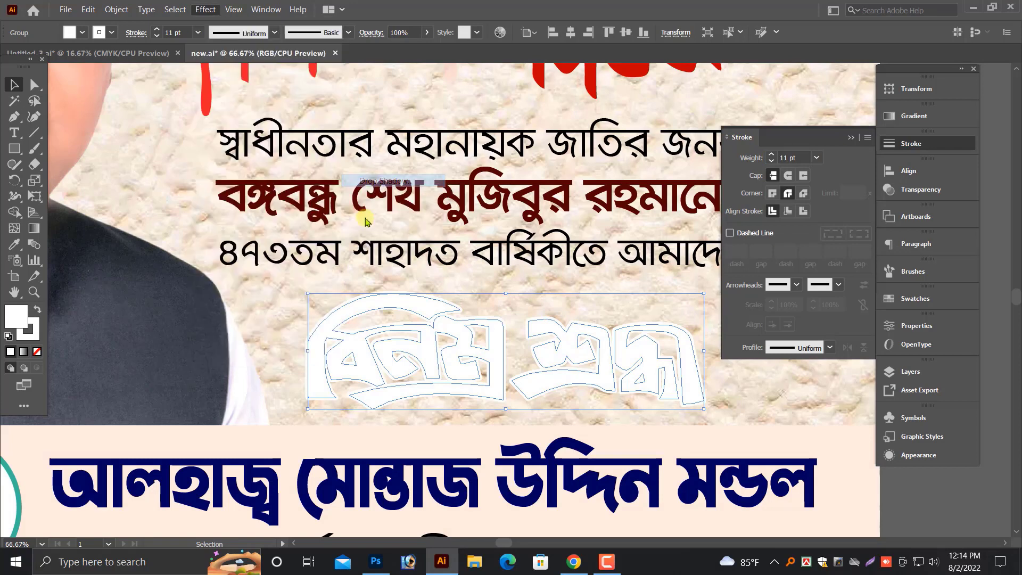
key("Tab")
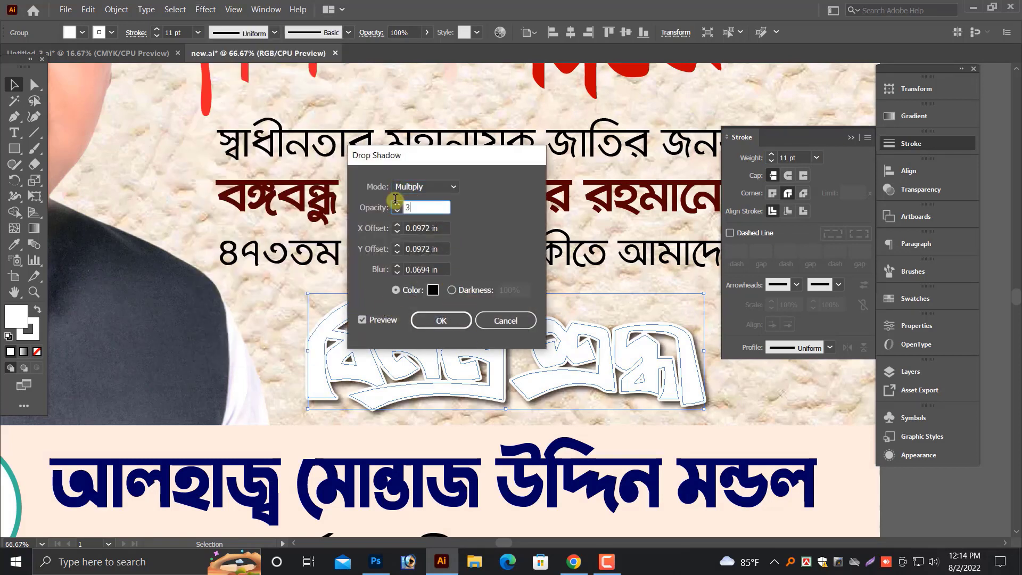
left_click(445, 320)
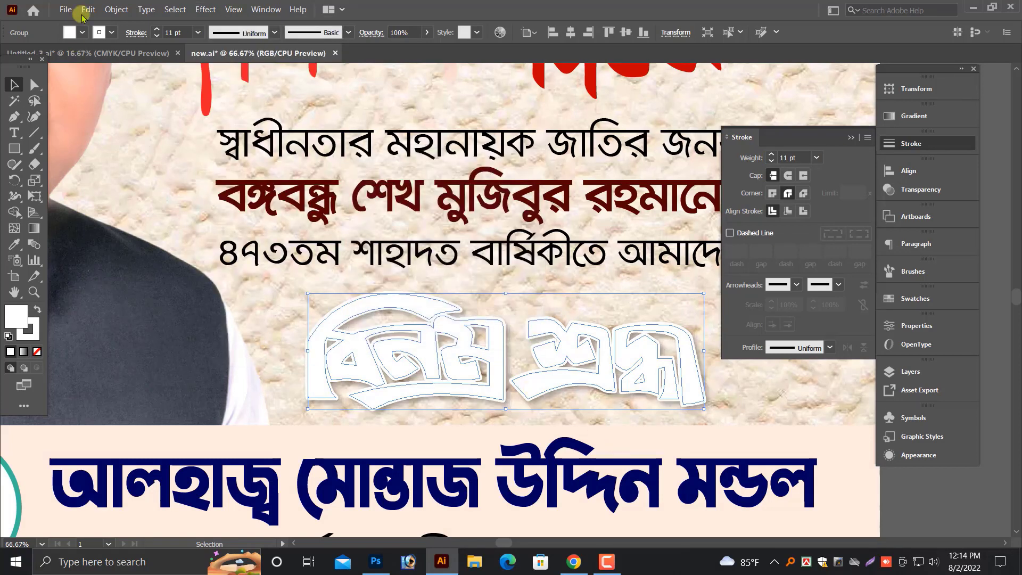
left_click(116, 9)
left_click(148, 159)
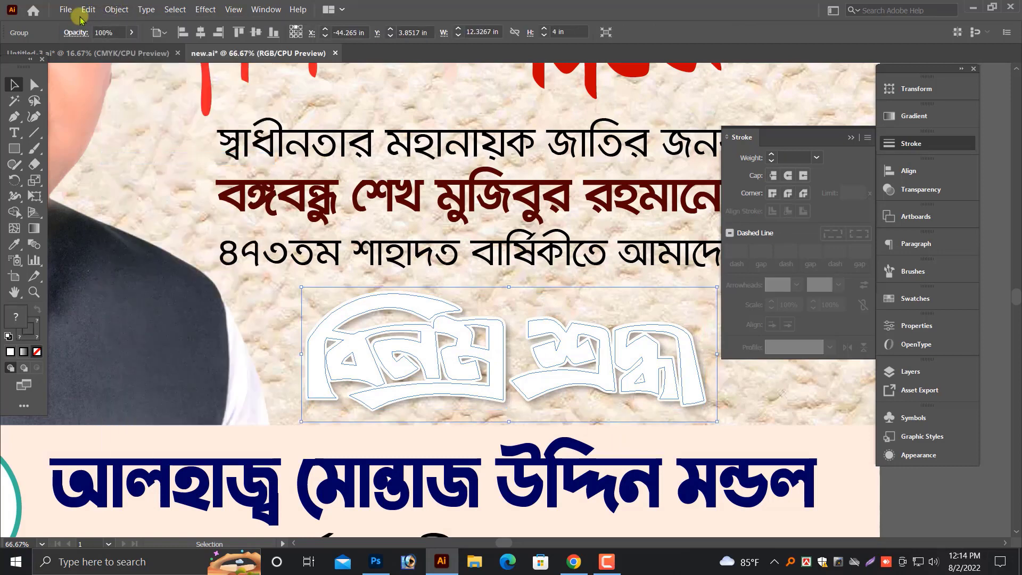
Undo and redo the white lettering changes, then zoom in close on the headline.
left_click(88, 9)
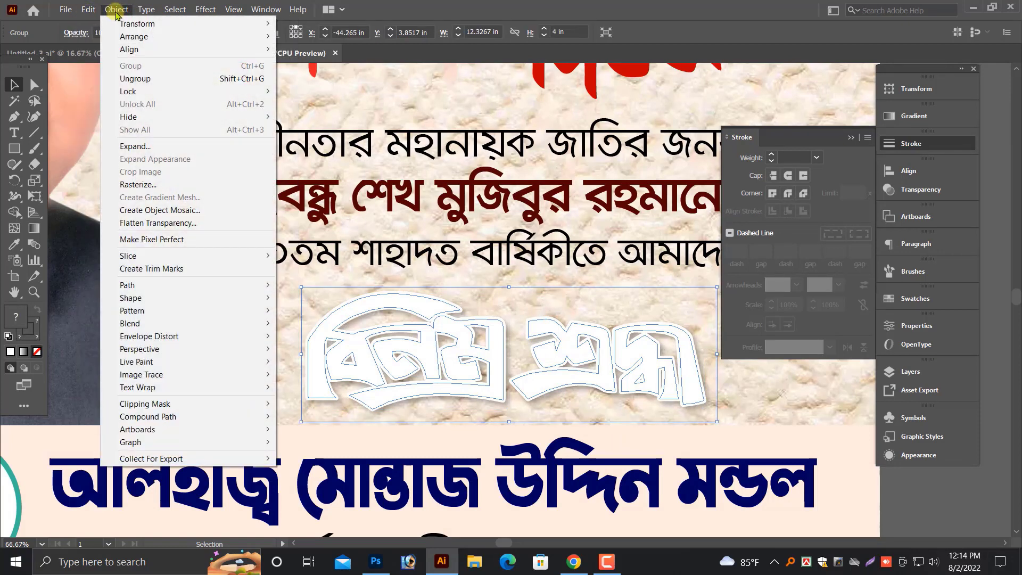
mouse_move(117, 8)
left_click(526, 356)
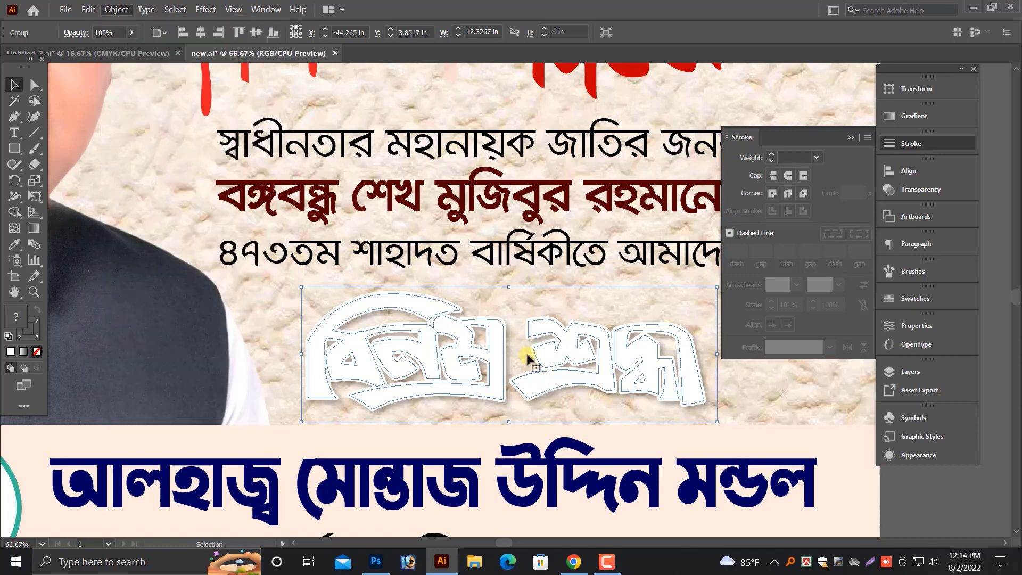
left_click(498, 354)
key("ctrl+z")
key("ctrl+z")
key("ctrl+z")
key("ctrl+z")
left_click(554, 367)
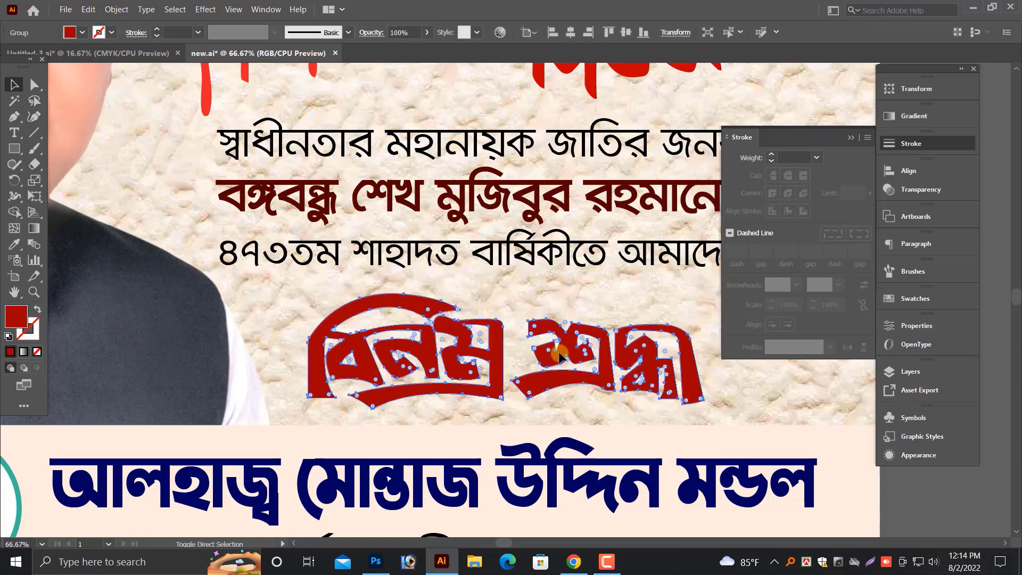
key("ctrl+shift+z")
key("ctrl+minus")
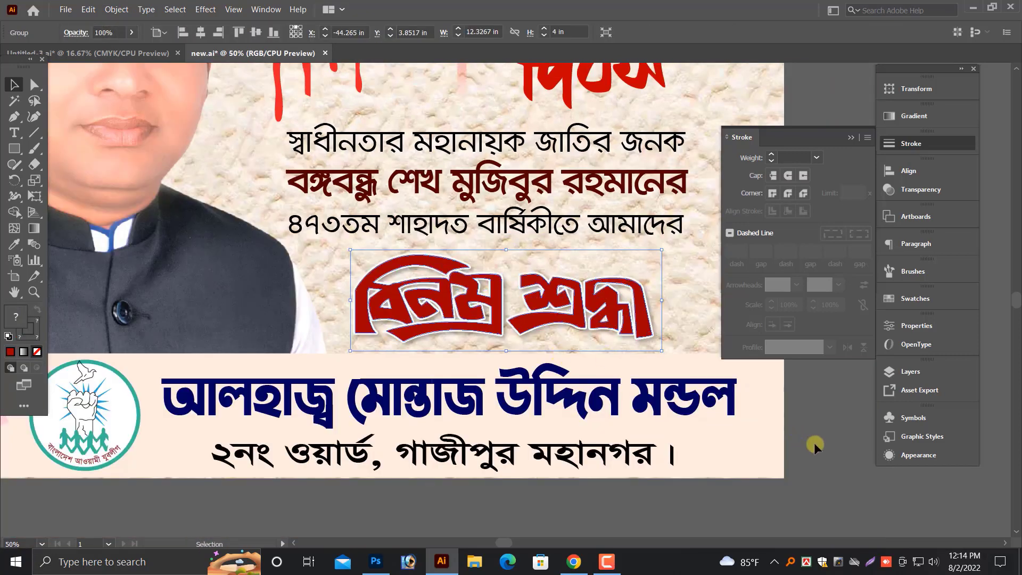
left_click(813, 442)
key("ctrl+0")
scroll(595, 405, "up", 5)
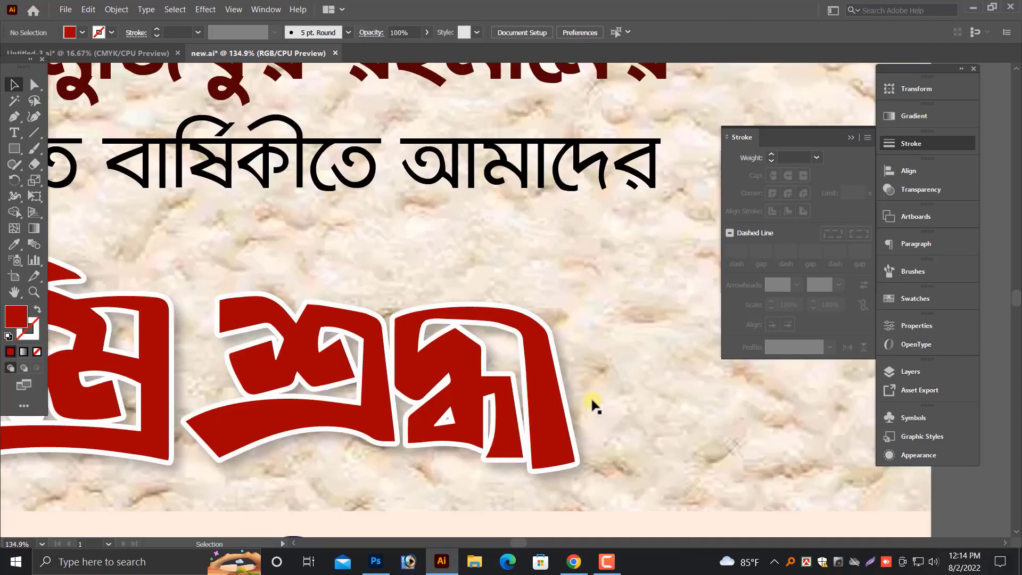
Delete the red letters, then expand and ungroup the white outline group.
left_click(508, 408)
key("Delete")
left_click(474, 390)
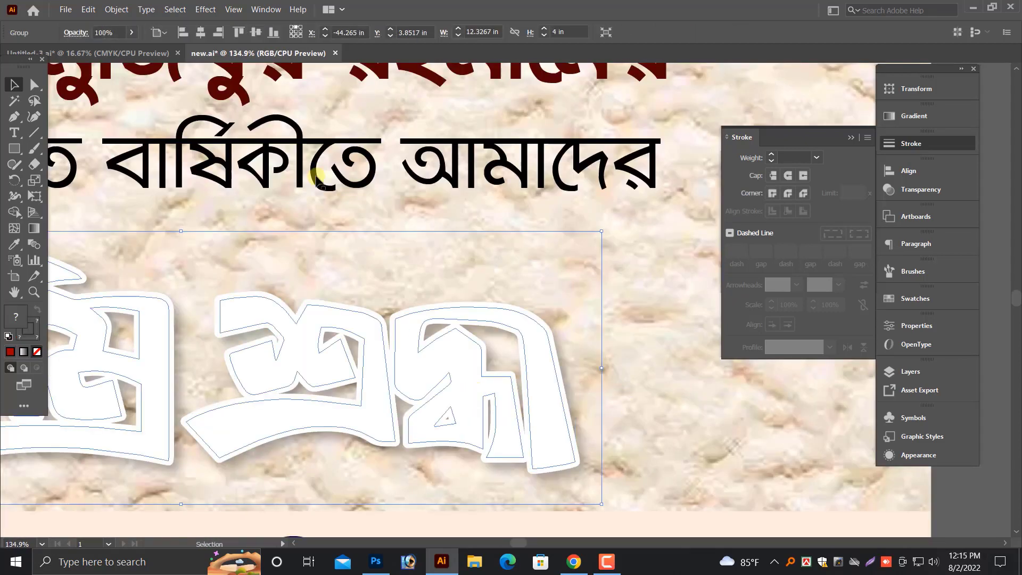
left_click(114, 11)
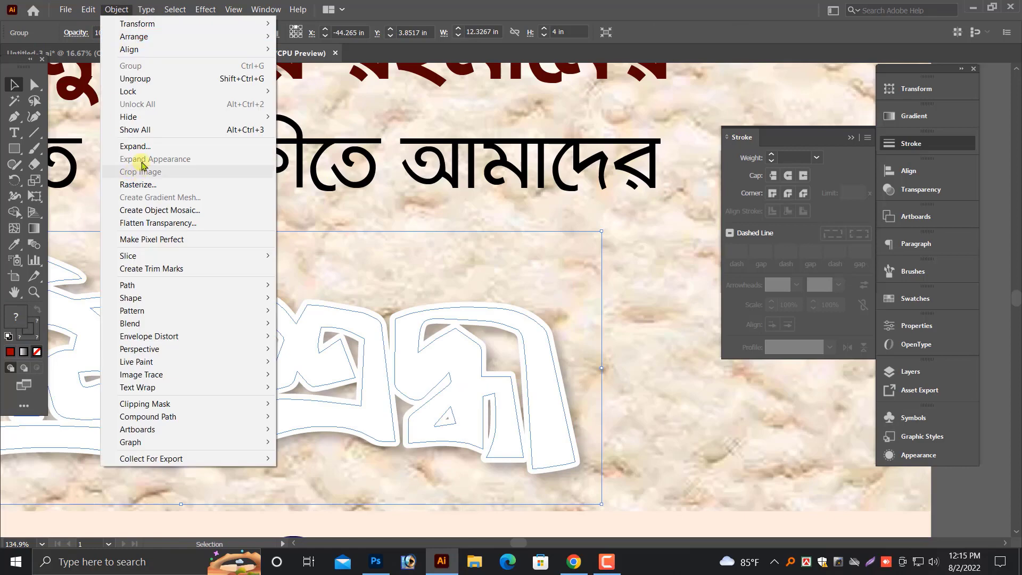
left_click(140, 160)
left_click(411, 333)
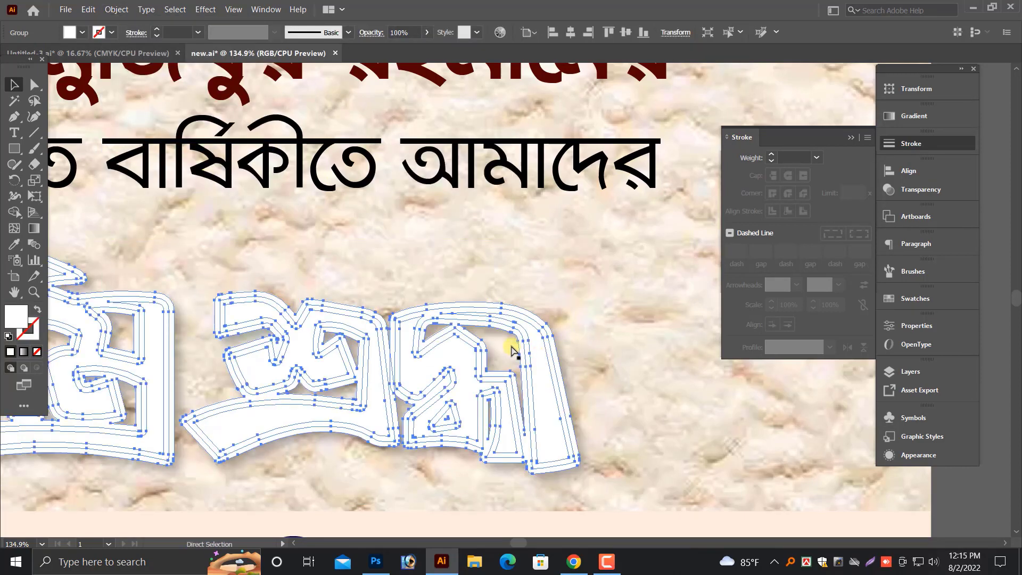
scroll(539, 360, "down", 2)
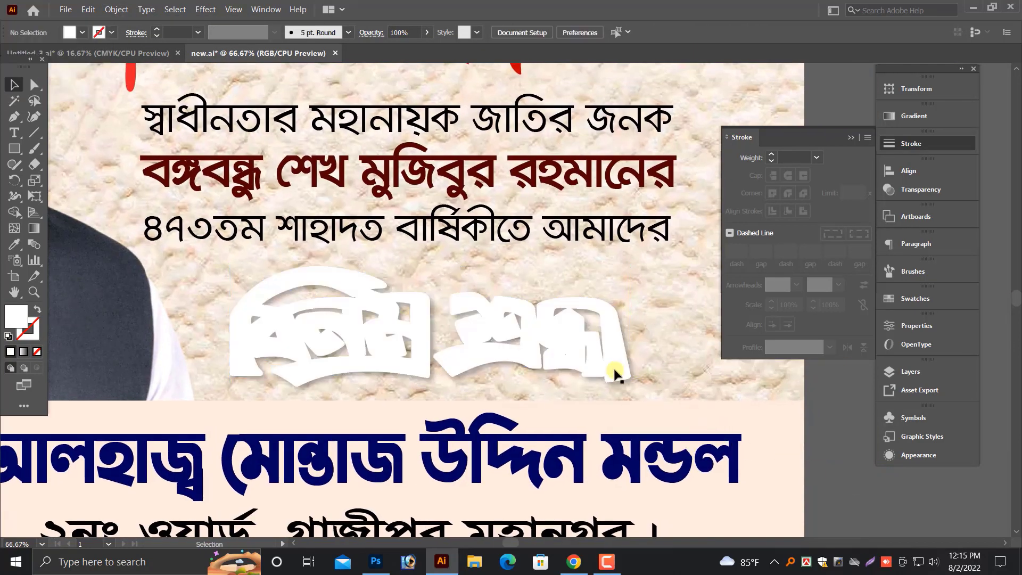
left_click(615, 373)
right_click(615, 373)
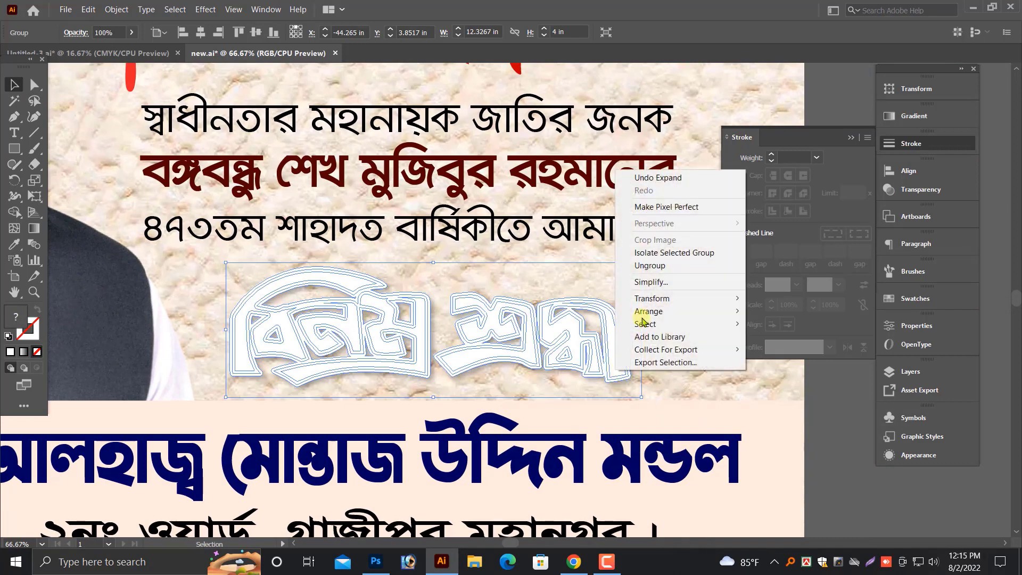
left_click(655, 263)
Set the outline shapes' stroke weight to 4 pt.
left_click(630, 371)
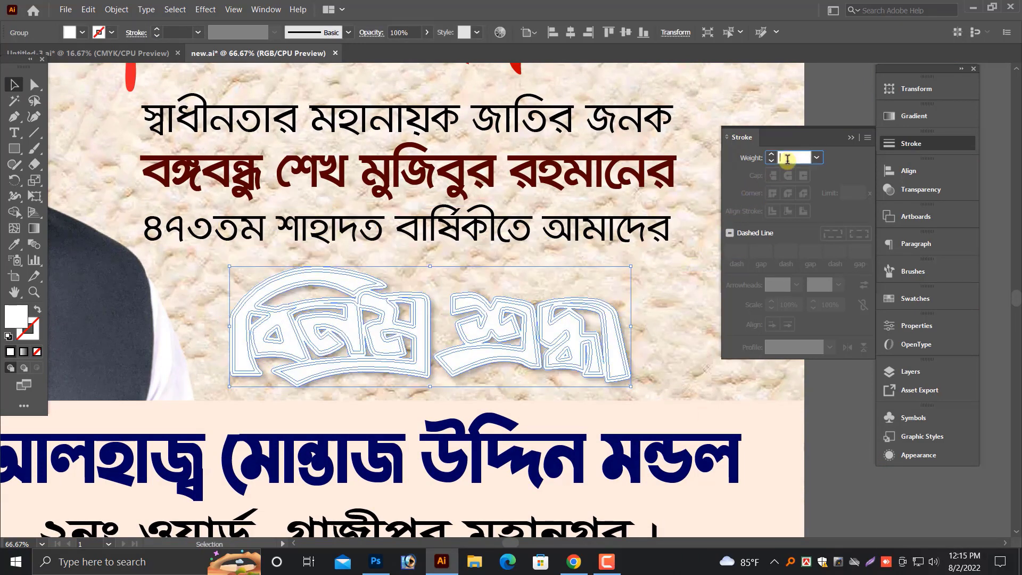
type("0.25")
key("Return")
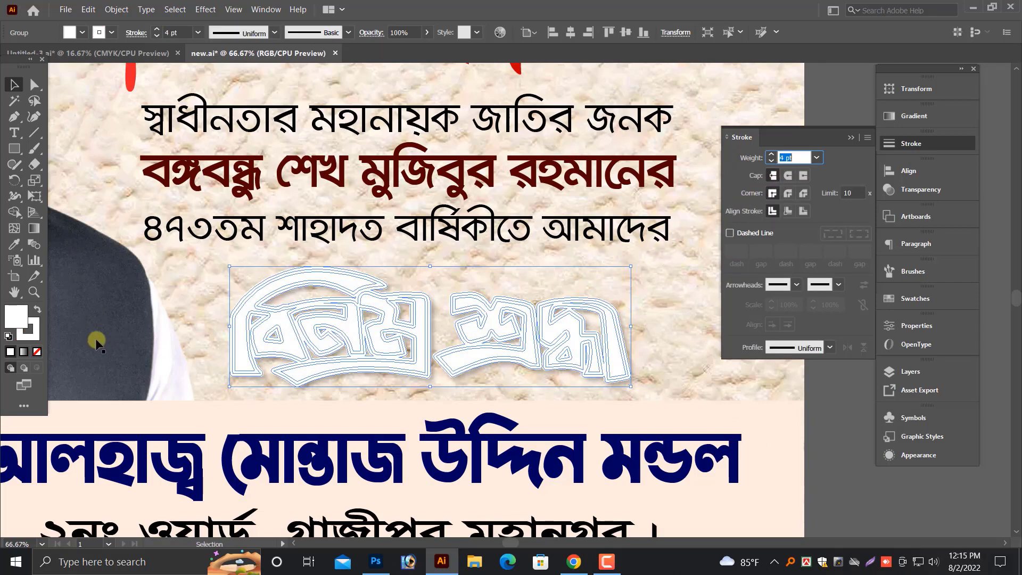
key("Return")
left_click(825, 462)
Zoom out and select the জাতীয় শোক দিবস lettering group.
key("ctrl+minus")
key("ctrl+minus")
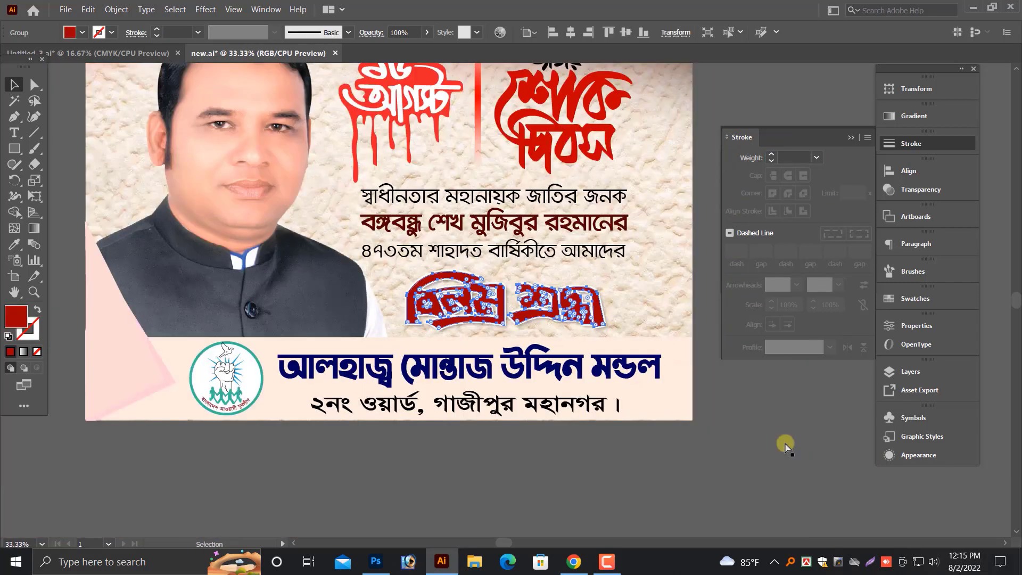
scroll(725, 378, "up", 2)
scroll(694, 433, "up", 2)
scroll(692, 425, "up", 2)
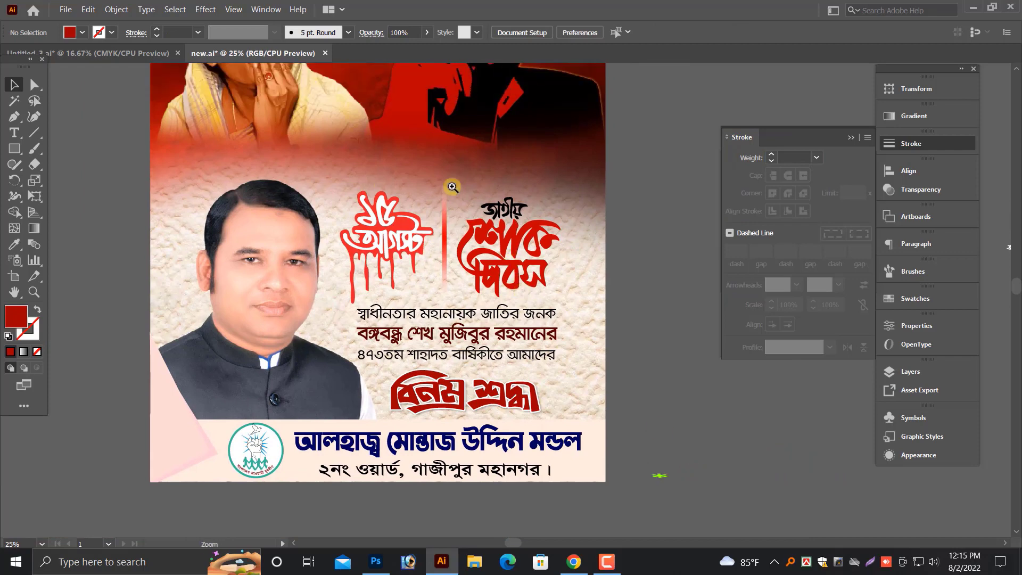
scroll(466, 375, "up", 3)
left_click(388, 317)
left_click(416, 334)
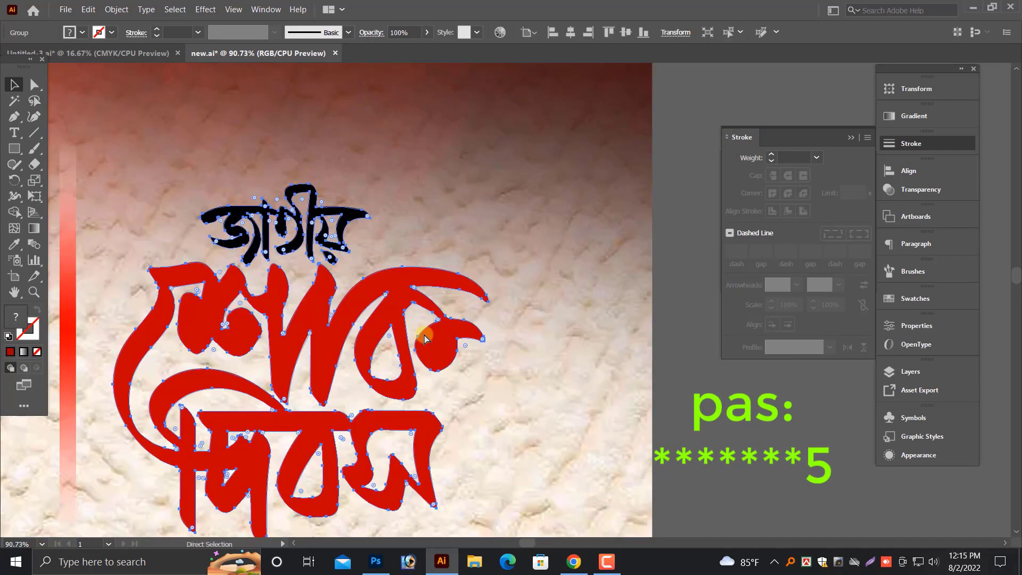
left_click(399, 290)
Give the lettering a white outline, trying 6 pt and then settling on 15 pt.
left_click(788, 159)
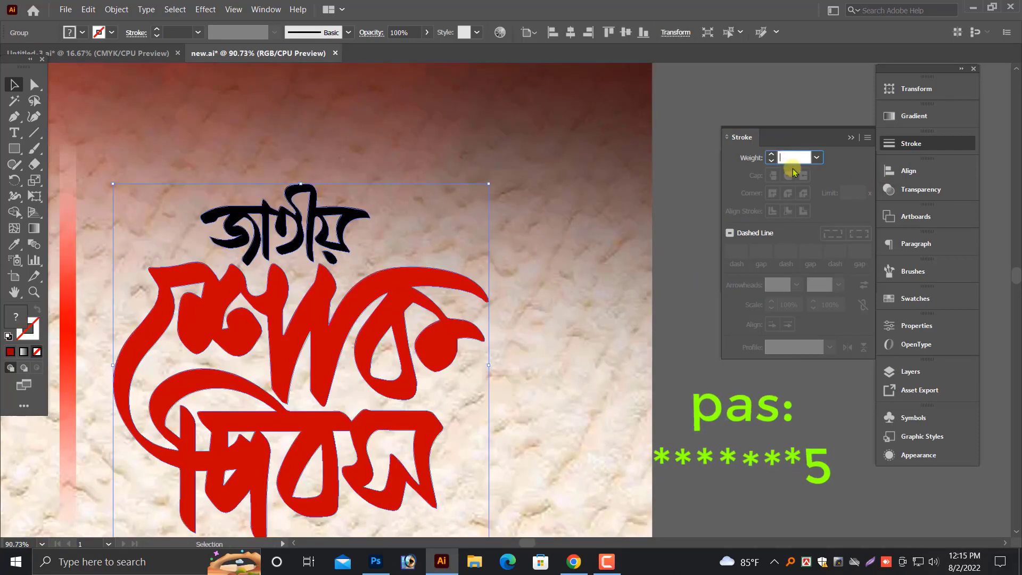
type("6")
key("Return")
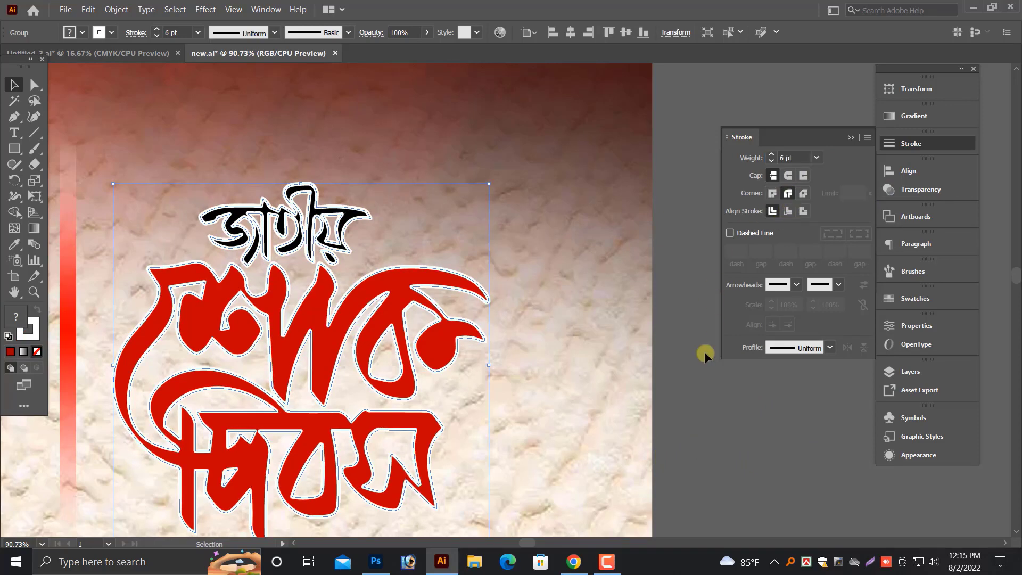
left_click(802, 158)
type("15")
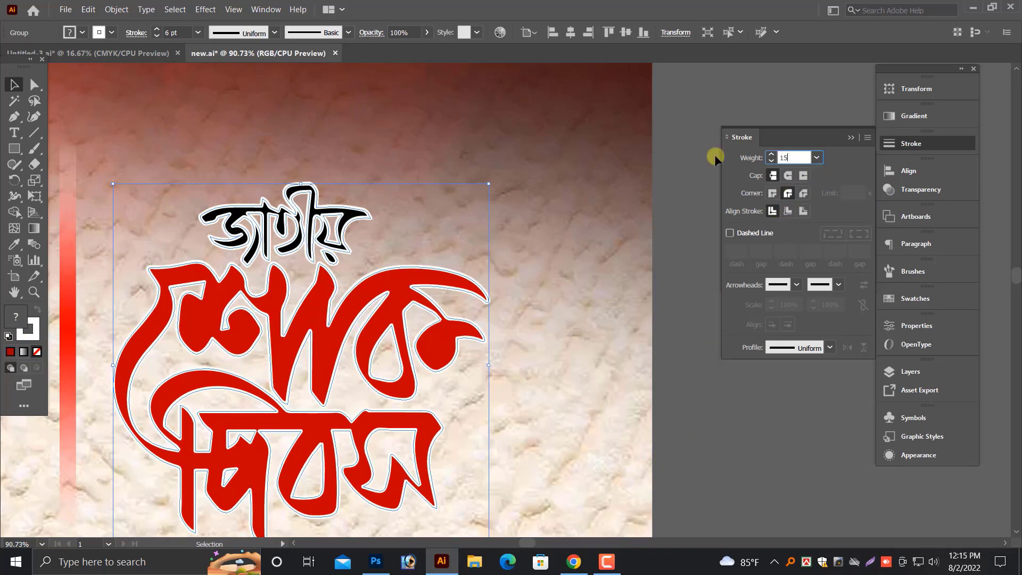
key("Return")
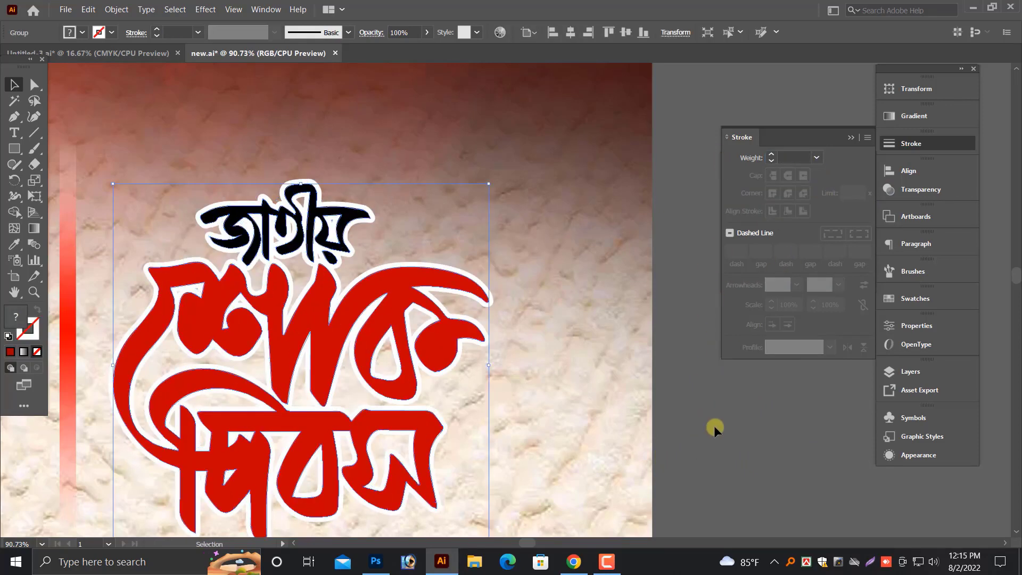
left_click(713, 425)
key("ctrl+minus")
key("ctrl+minus")
key("ctrl+minus")
Zoom out to reveal the other artboards and move the small white text into the small artboard.
key("ctrl+minus")
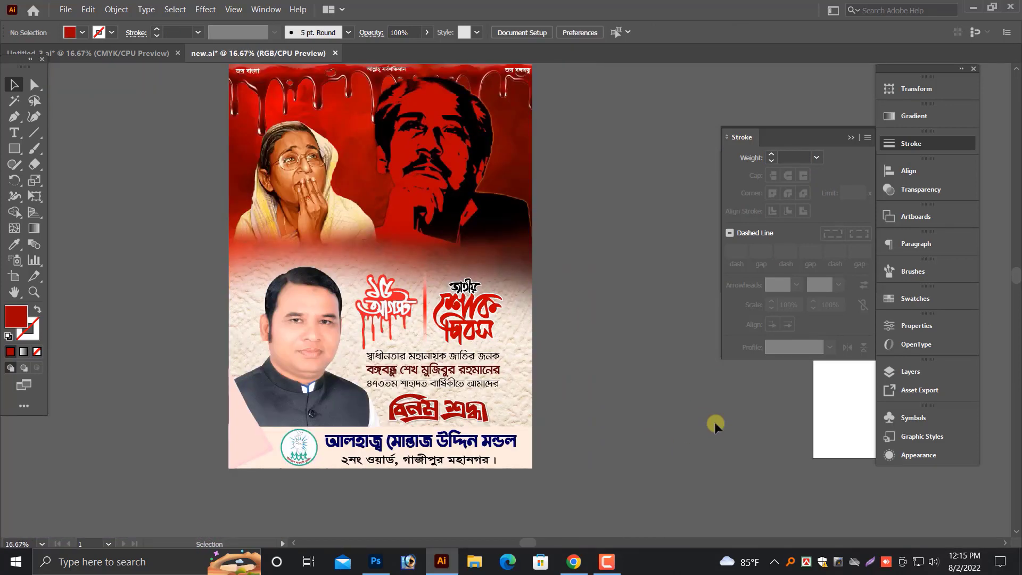
key("ctrl+minus")
scroll(384, 341, "up", 5, "alt")
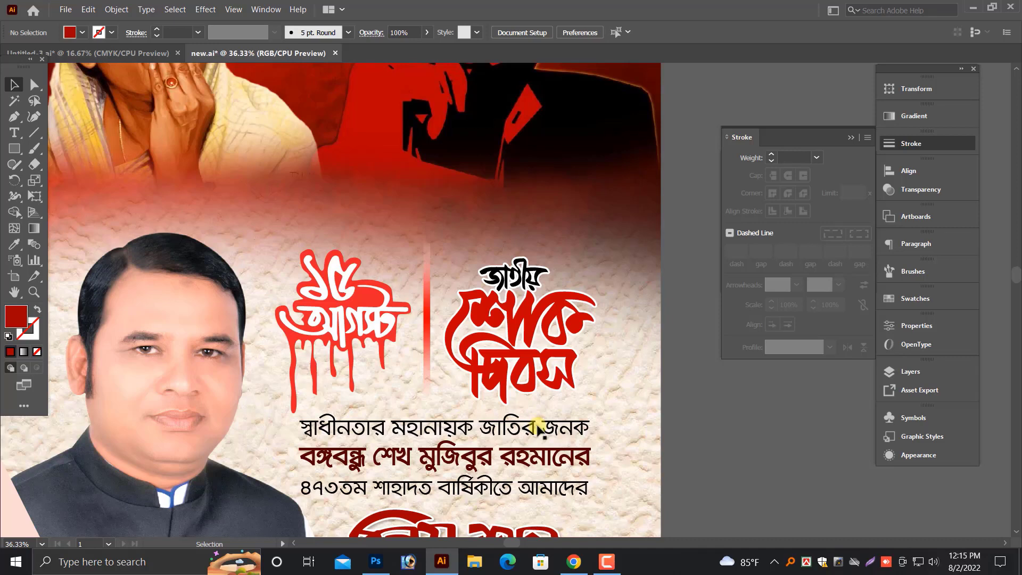
scroll(538, 425, "down", 1, "alt")
scroll(538, 425, "down", 1, "alt")
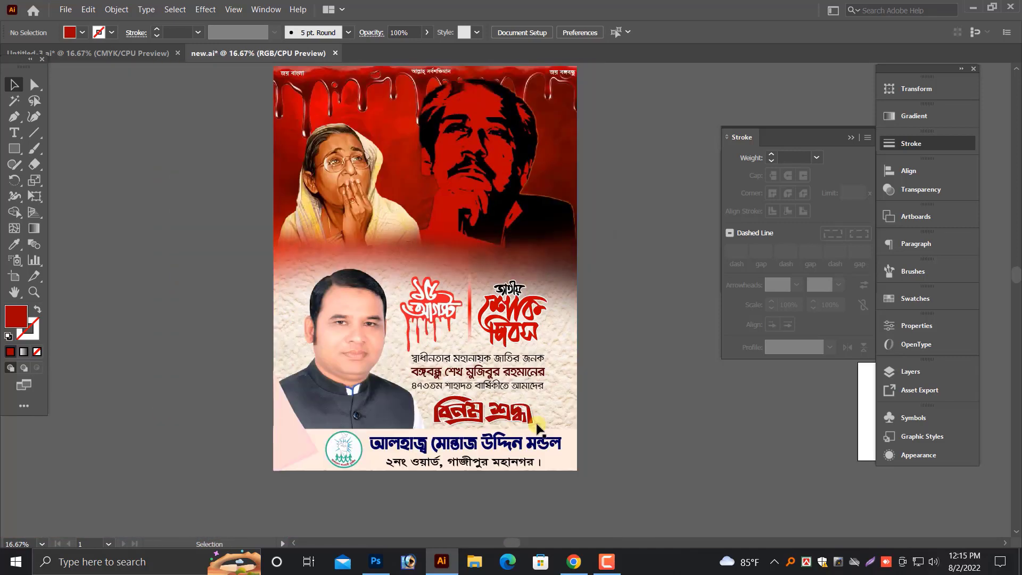
scroll(536, 423, "down", 1, "alt")
scroll(535, 394, "down", 1, "alt")
left_click_drag(535, 376, 535, 379)
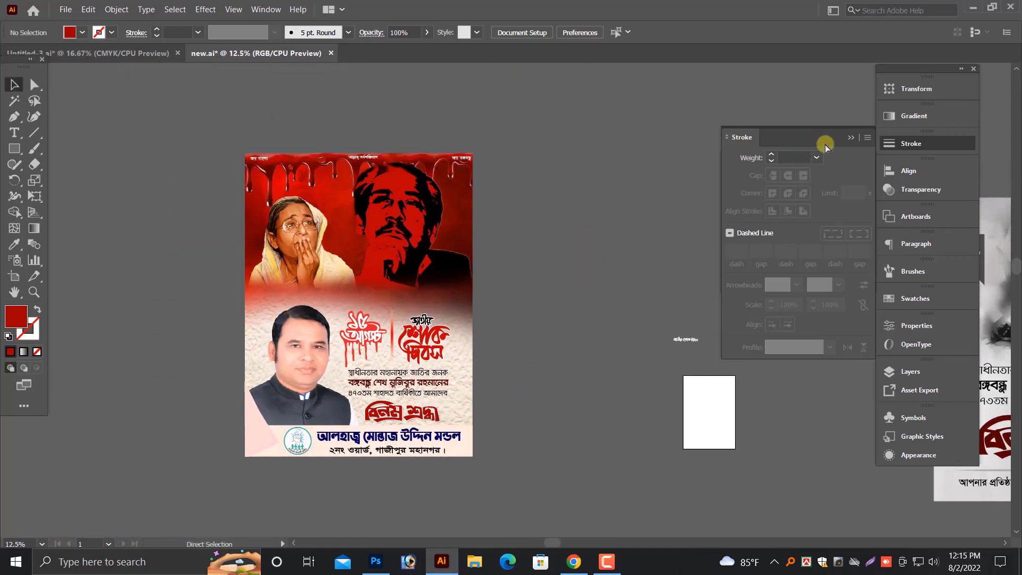
left_click_drag(685, 364, 707, 420)
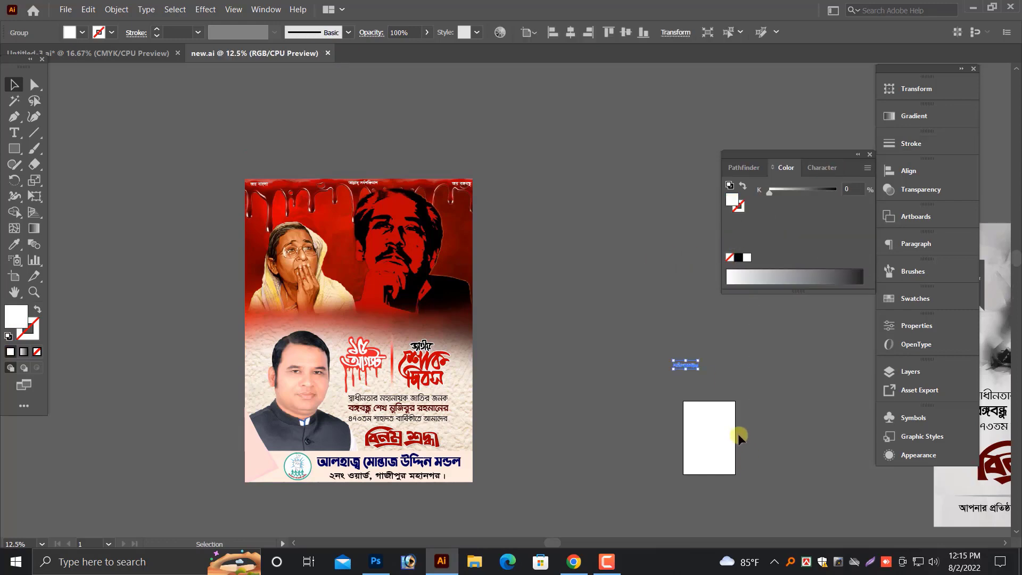
left_click(567, 393)
Move the grey poster beside the red poster, then shift both posters together.
scroll(674, 406, "down", 1, "alt")
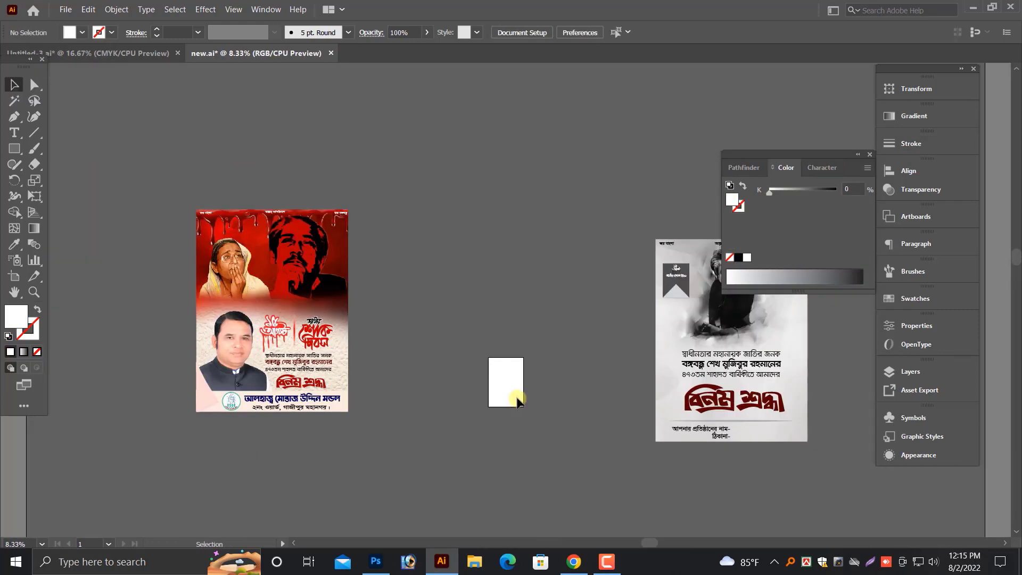
scroll(627, 269, "up", 1)
left_click_drag(829, 461, 553, 432)
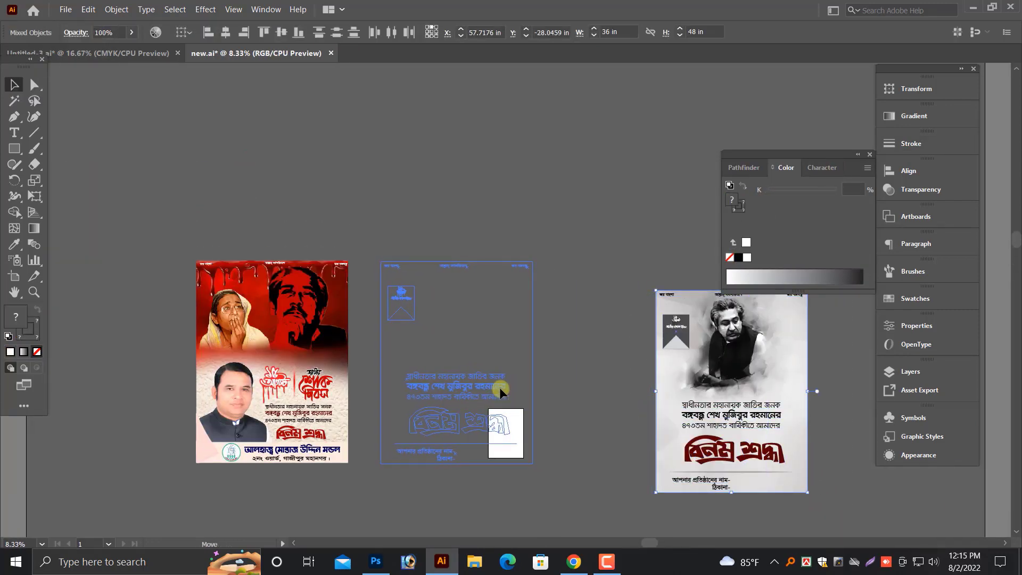
key("ctrl+a")
mouse_move(464, 350)
left_mouse_down()
mouse_move(488, 297)
mouse_move(701, 353)
left_mouse_up()
left_click(700, 354)
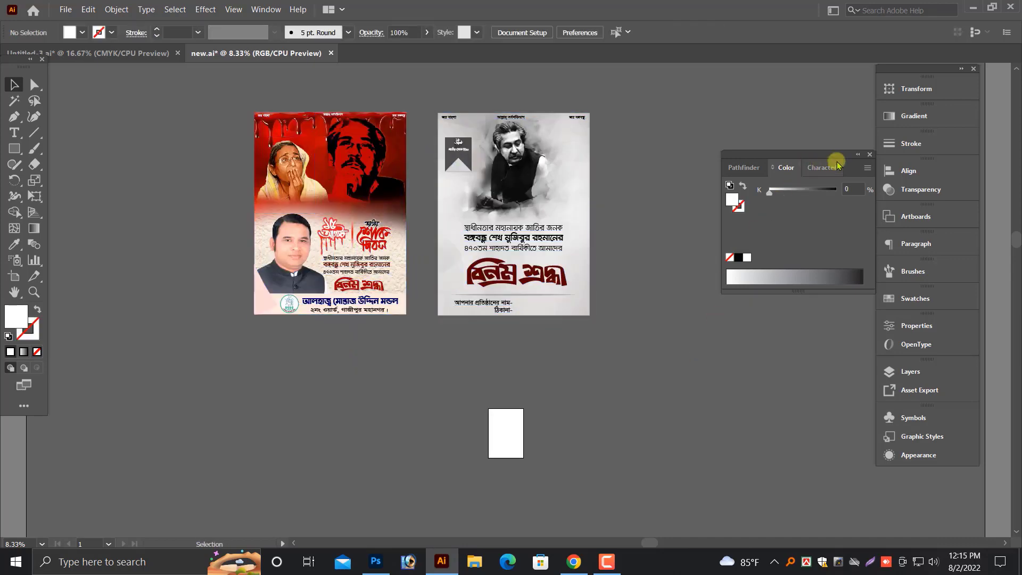
Collapse the Color panel group, fit both posters in view, and select the grey poster image.
left_click(858, 154)
scroll(302, 213, "up", 1)
left_click(807, 155)
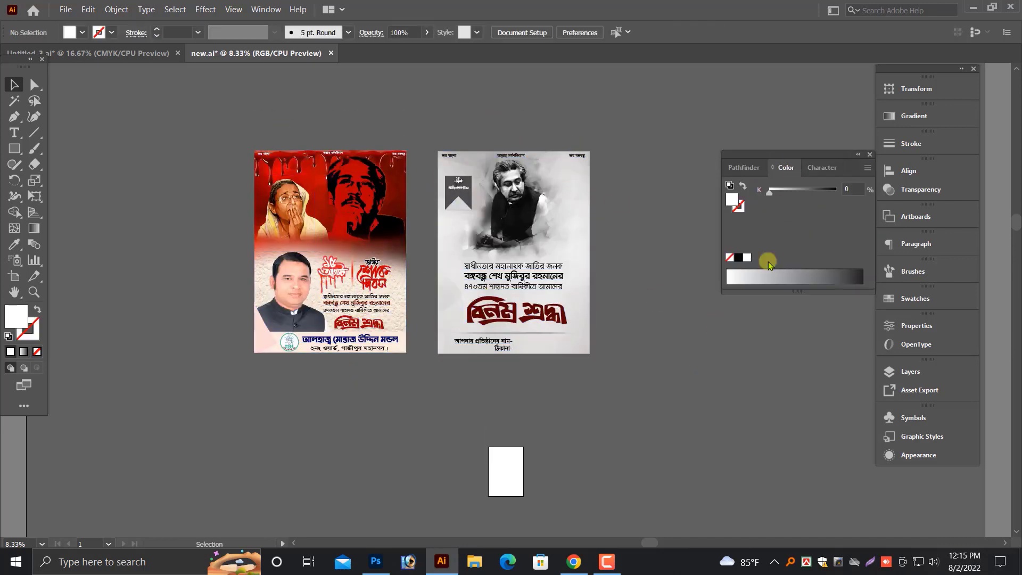
mouse_move(628, 278)
left_mouse_down()
mouse_move(737, 267)
mouse_move(761, 252)
left_mouse_up()
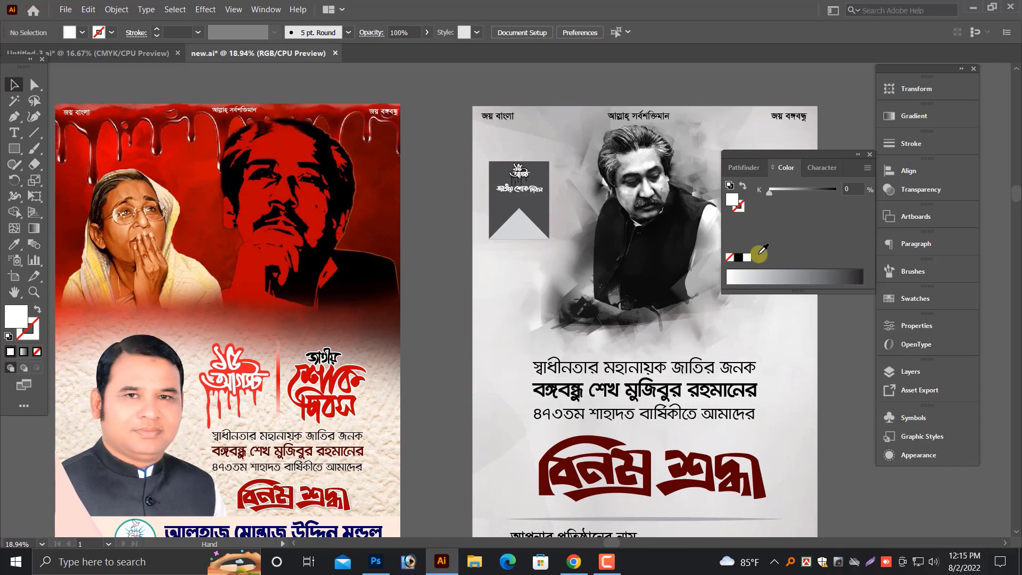
left_click(857, 155)
key("ctrl+minus")
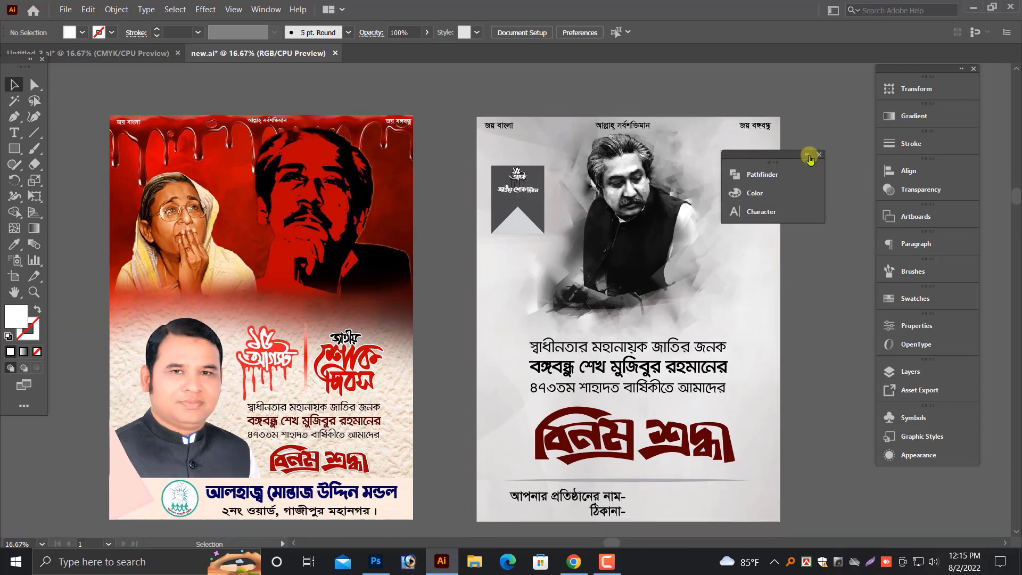
left_click_drag(783, 156, 897, 115)
scroll(776, 327, "down", 1)
left_click(781, 373)
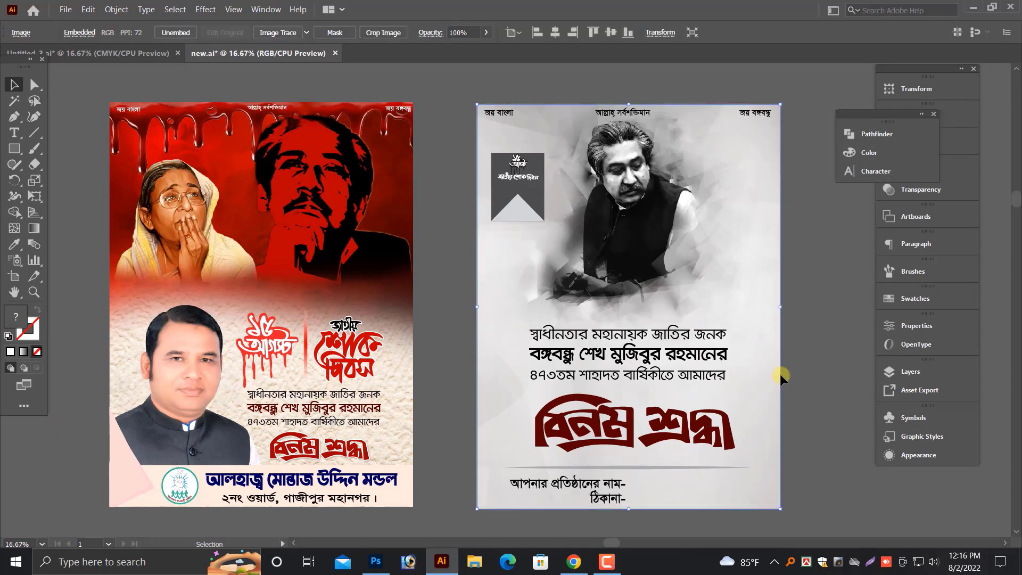